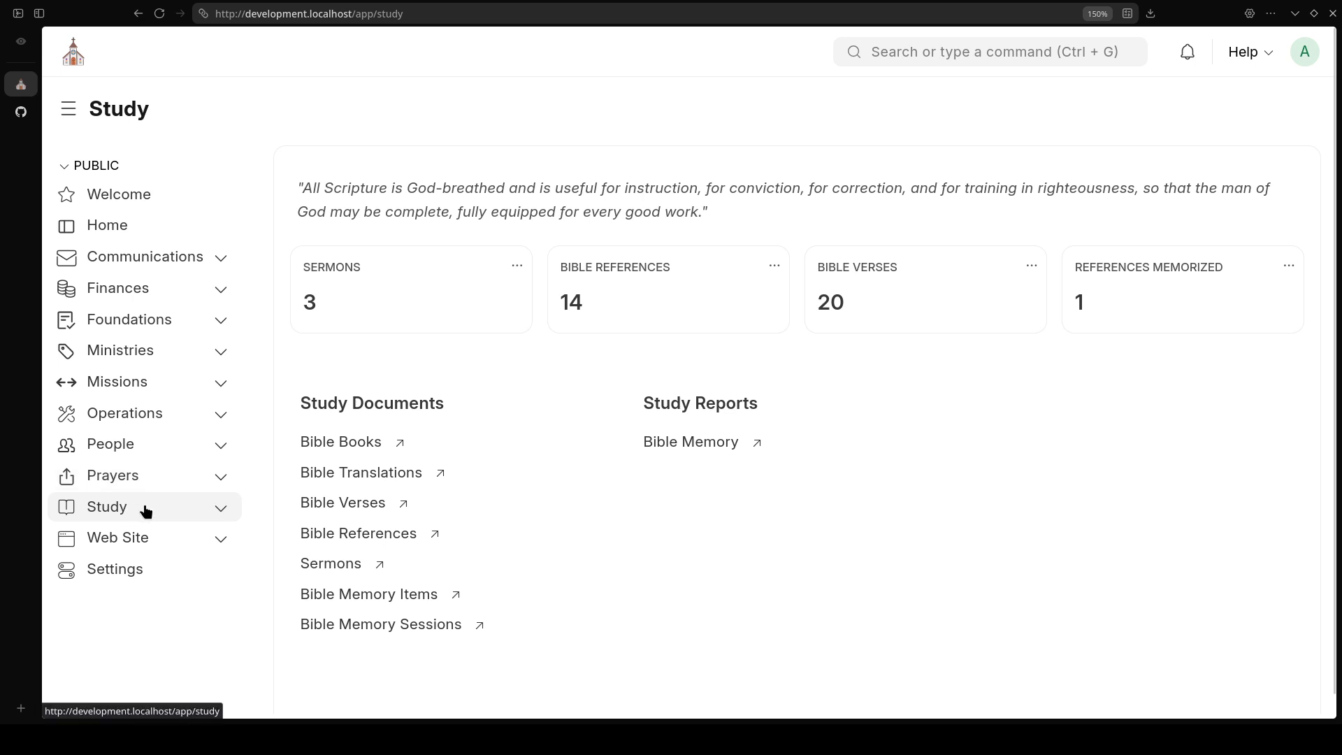
# Open the Study module's manual and read through it down to the sermon example workflow
pyautogui.click(221, 509)
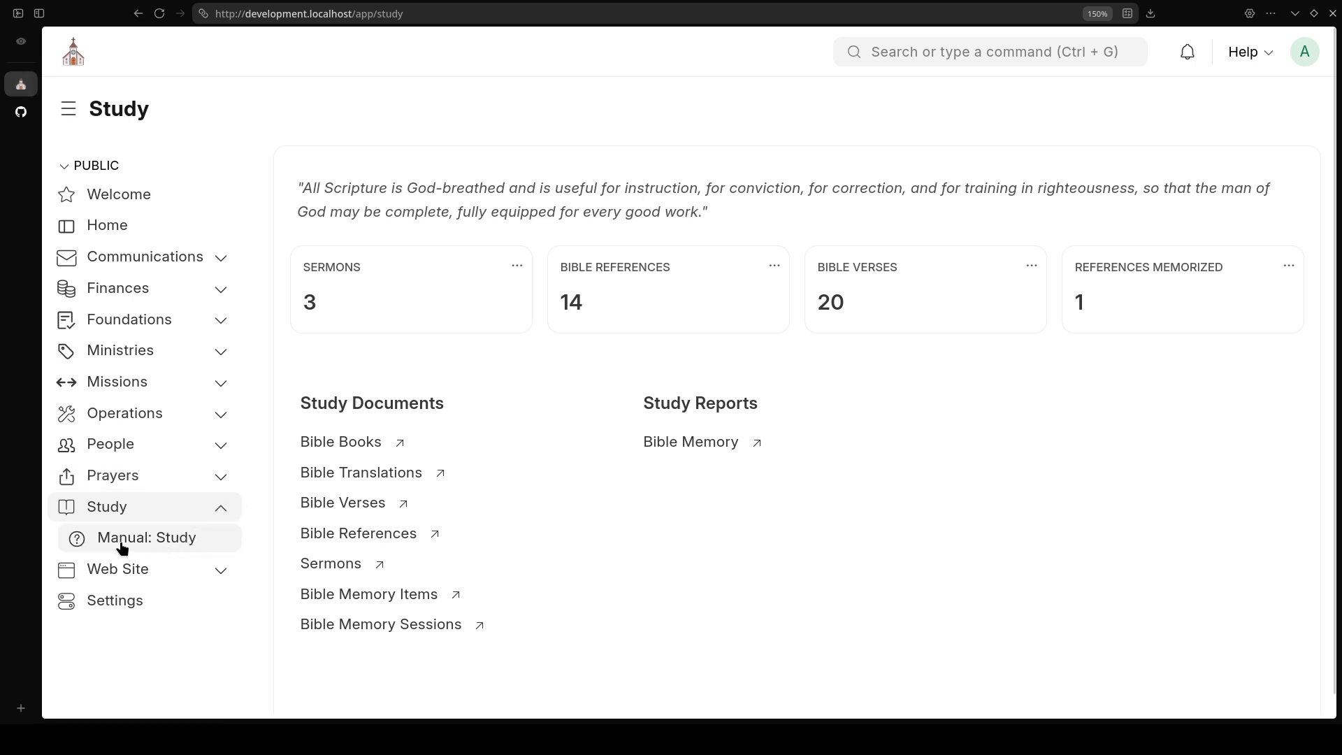
pyautogui.click(209, 545)
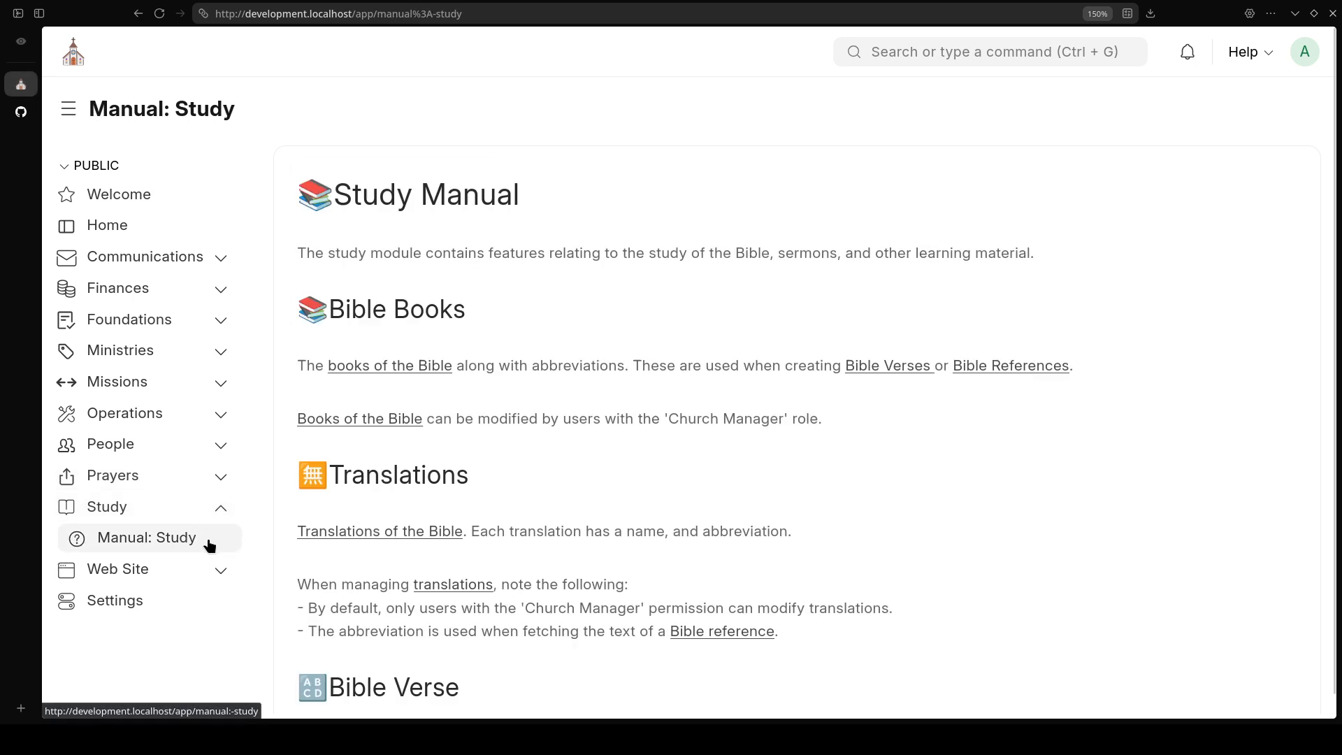
pyautogui.scroll(-5, 403, 468)
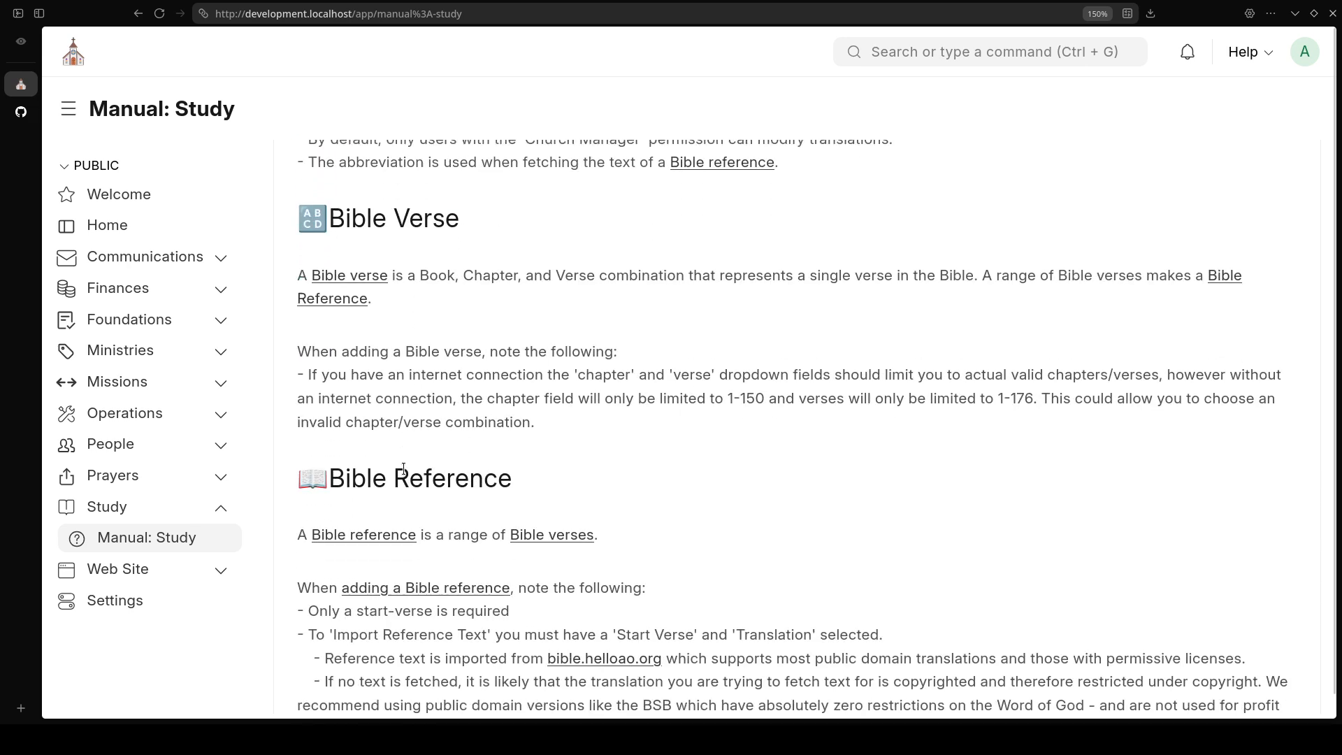
pyautogui.scroll(-10, 404, 469)
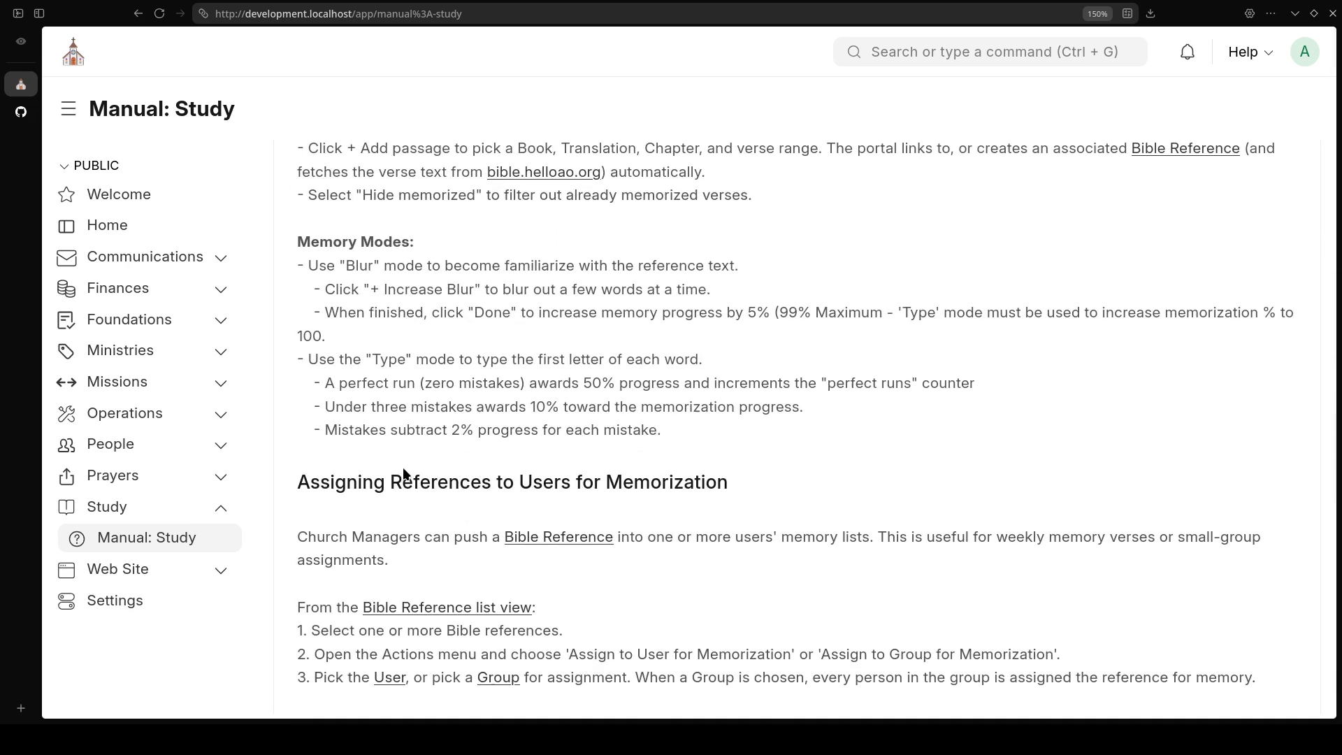
pyautogui.scroll(-12, 403, 473)
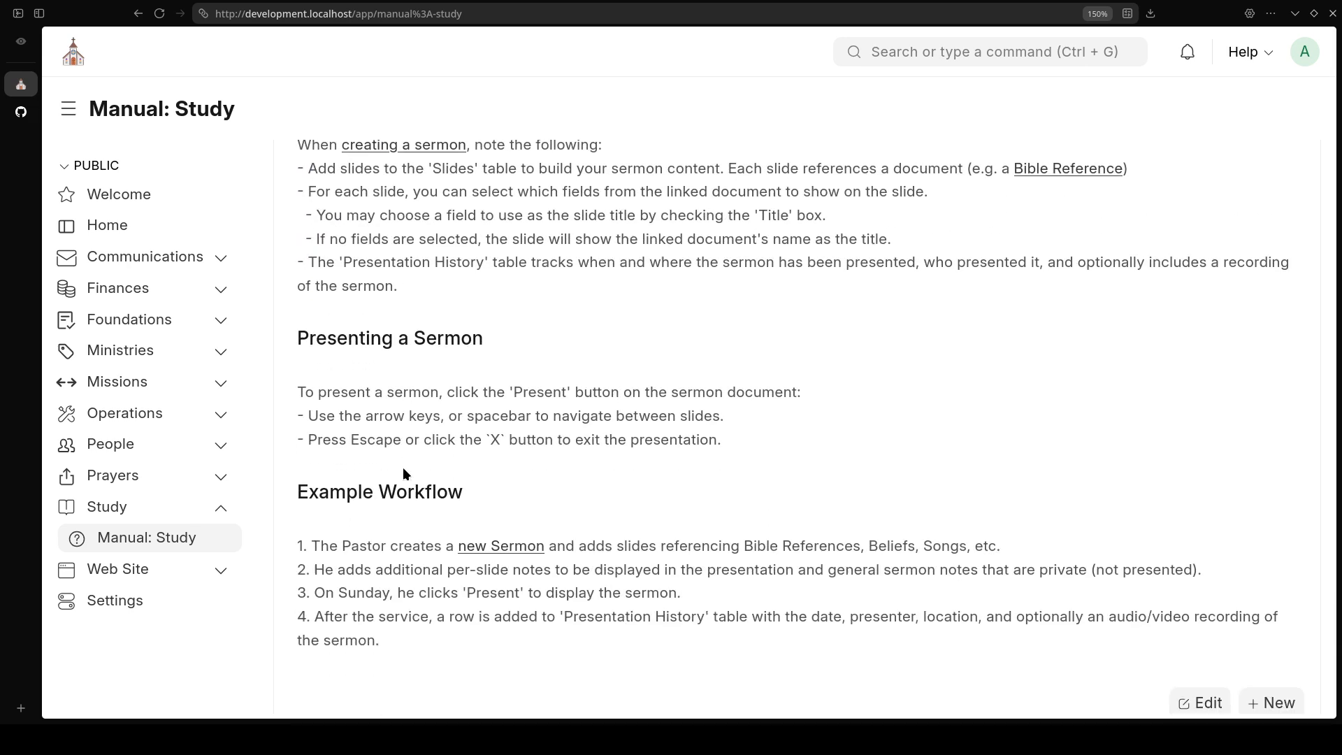
pyautogui.scroll(-1, 403, 467)
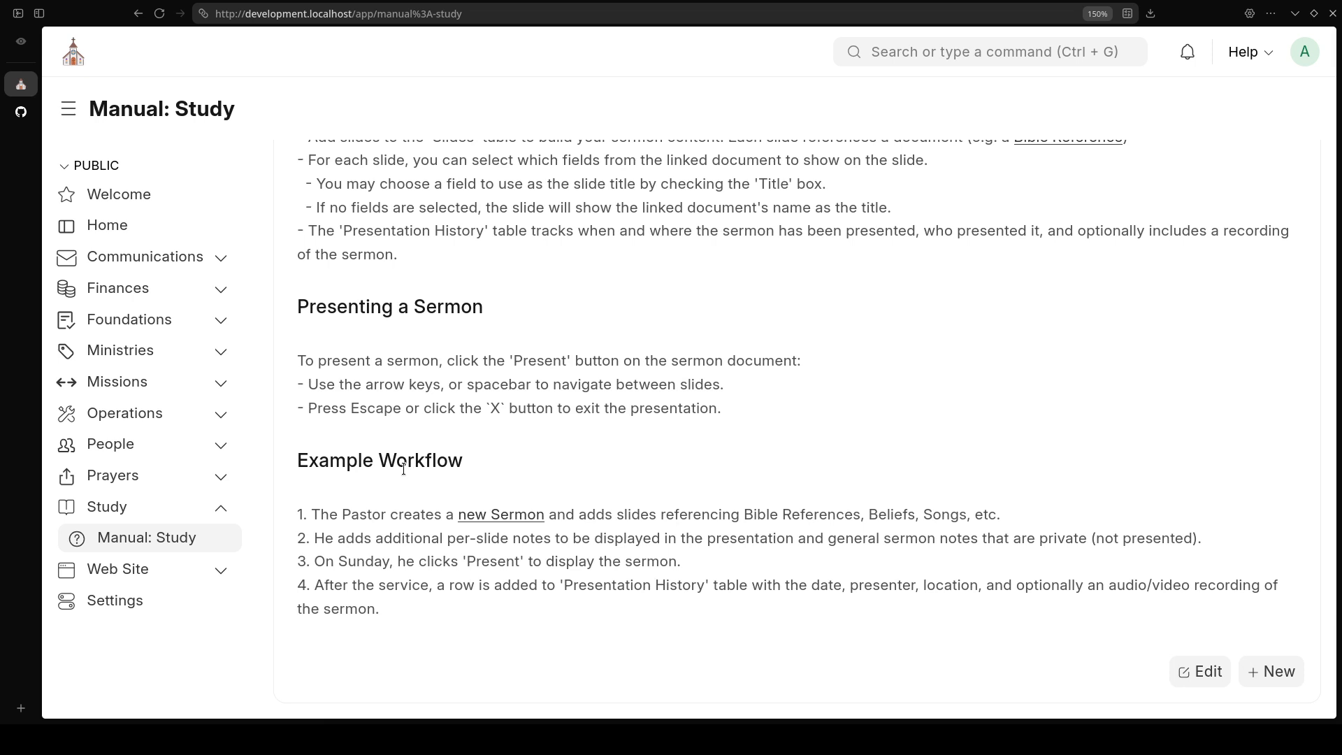
# Open the 1 Thessalonians 4:16 record from the Study module's Bible verses and examine its reference fields with Connections collapsed
pyautogui.click(111, 515)
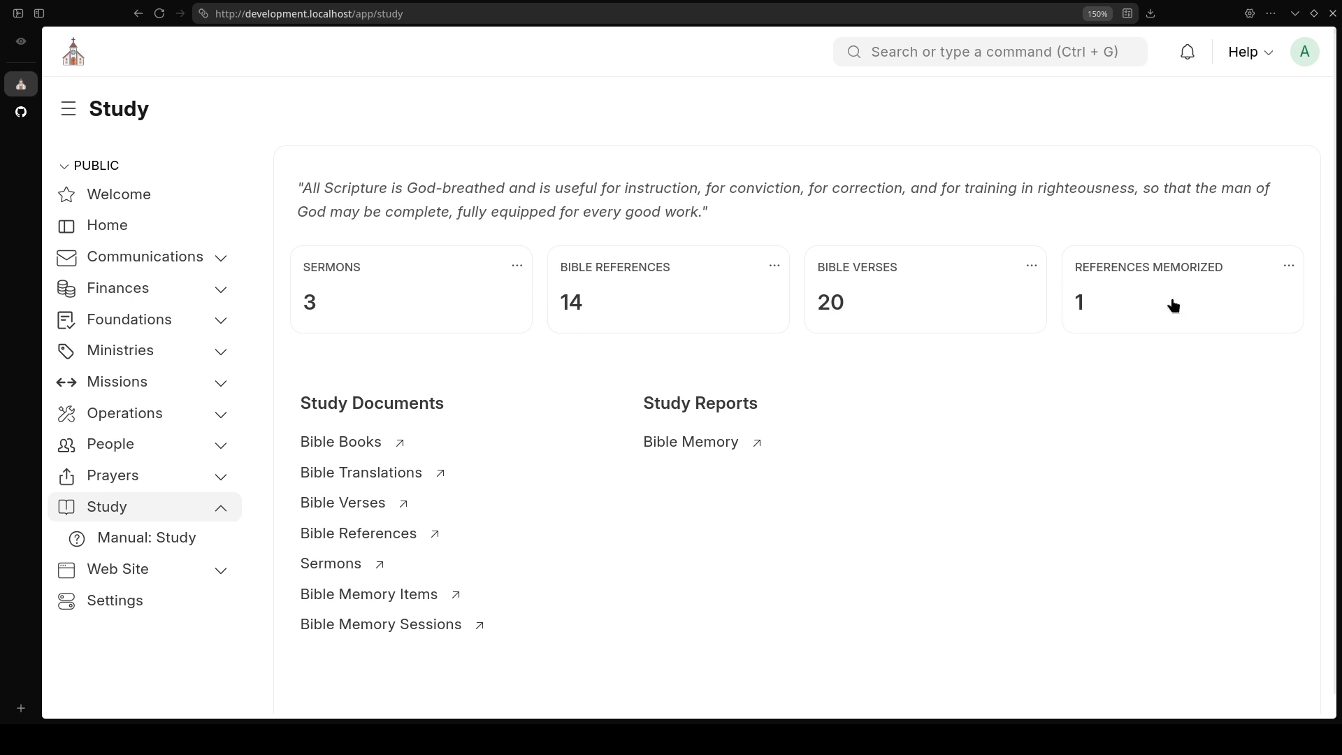
pyautogui.click(867, 306)
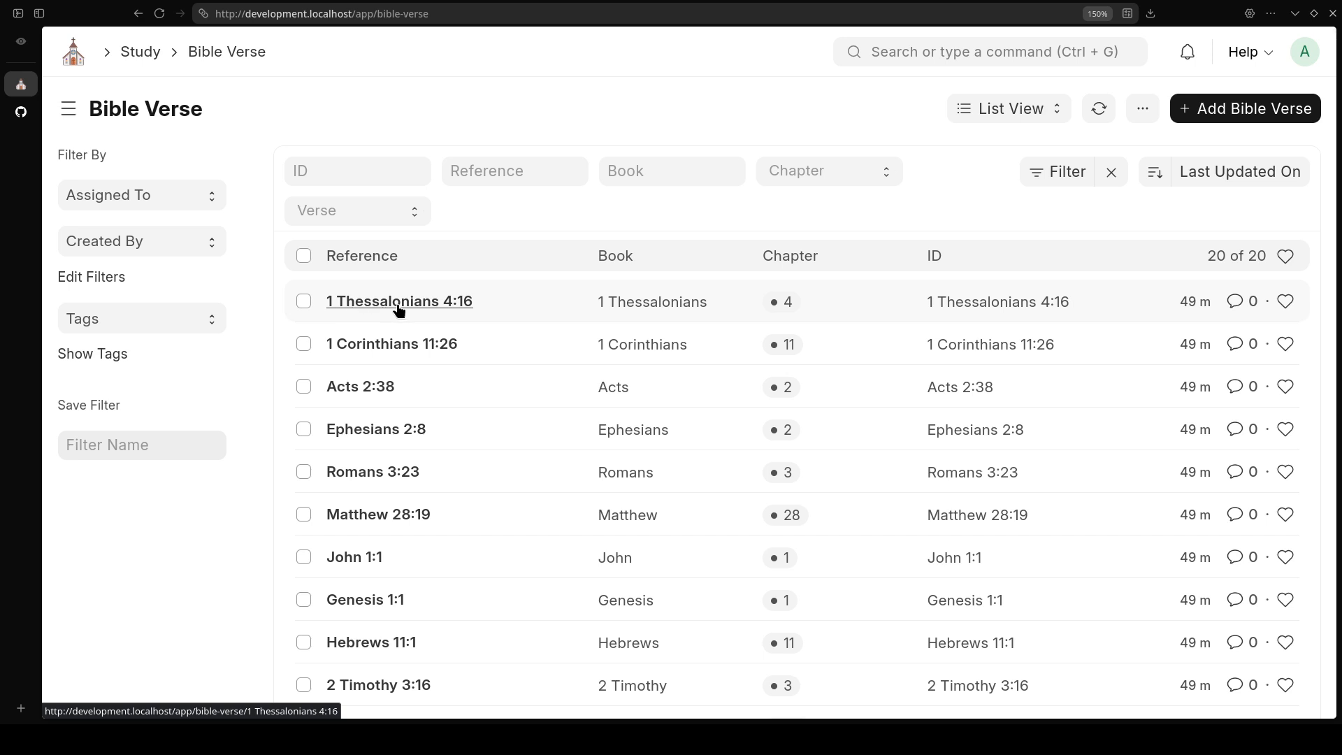
pyautogui.click(437, 308)
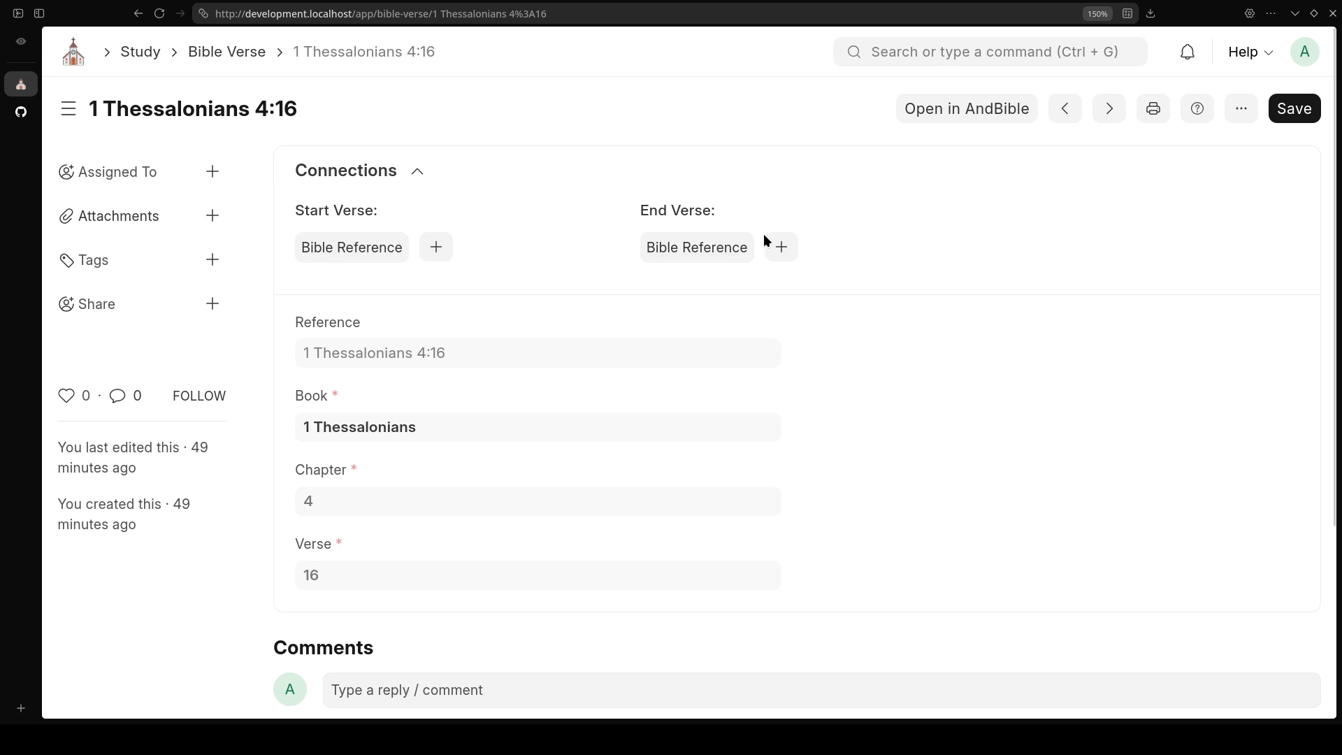
pyautogui.click(418, 173)
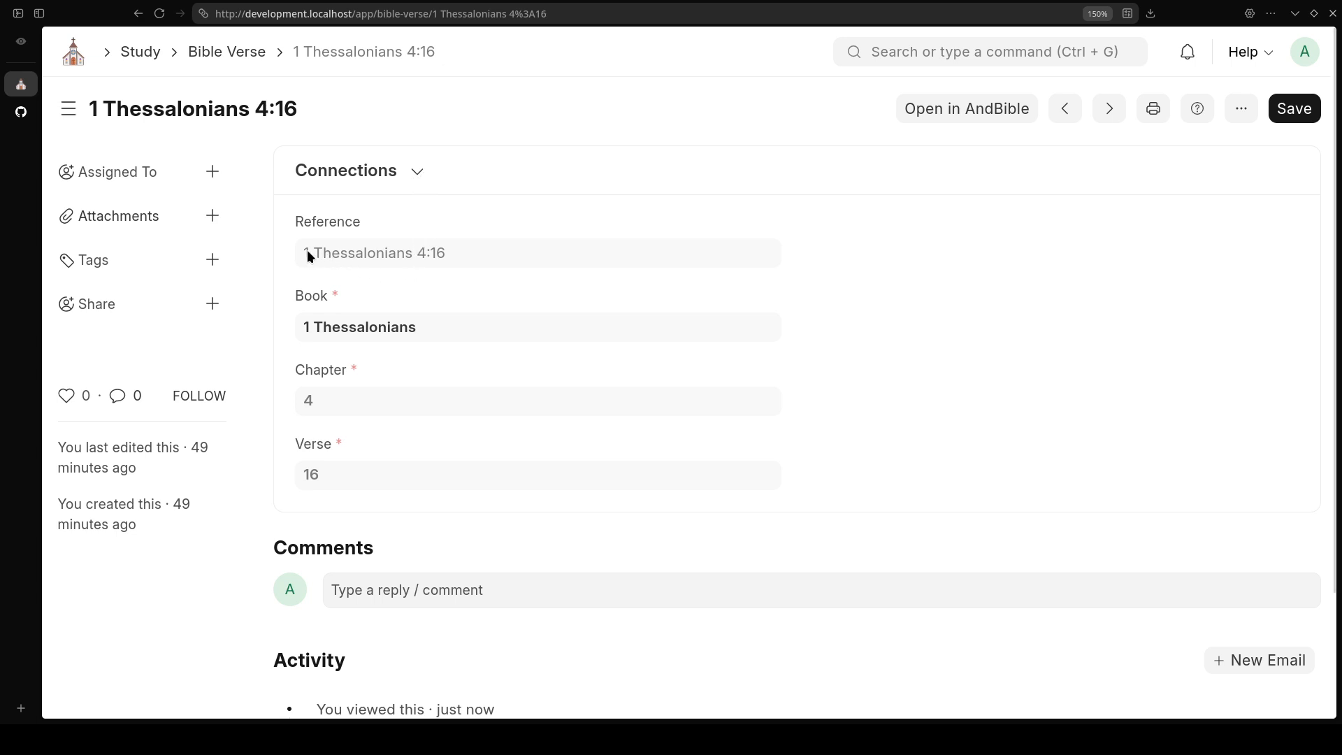
pyautogui.moveTo(307, 255); pyautogui.dragTo(459, 255)
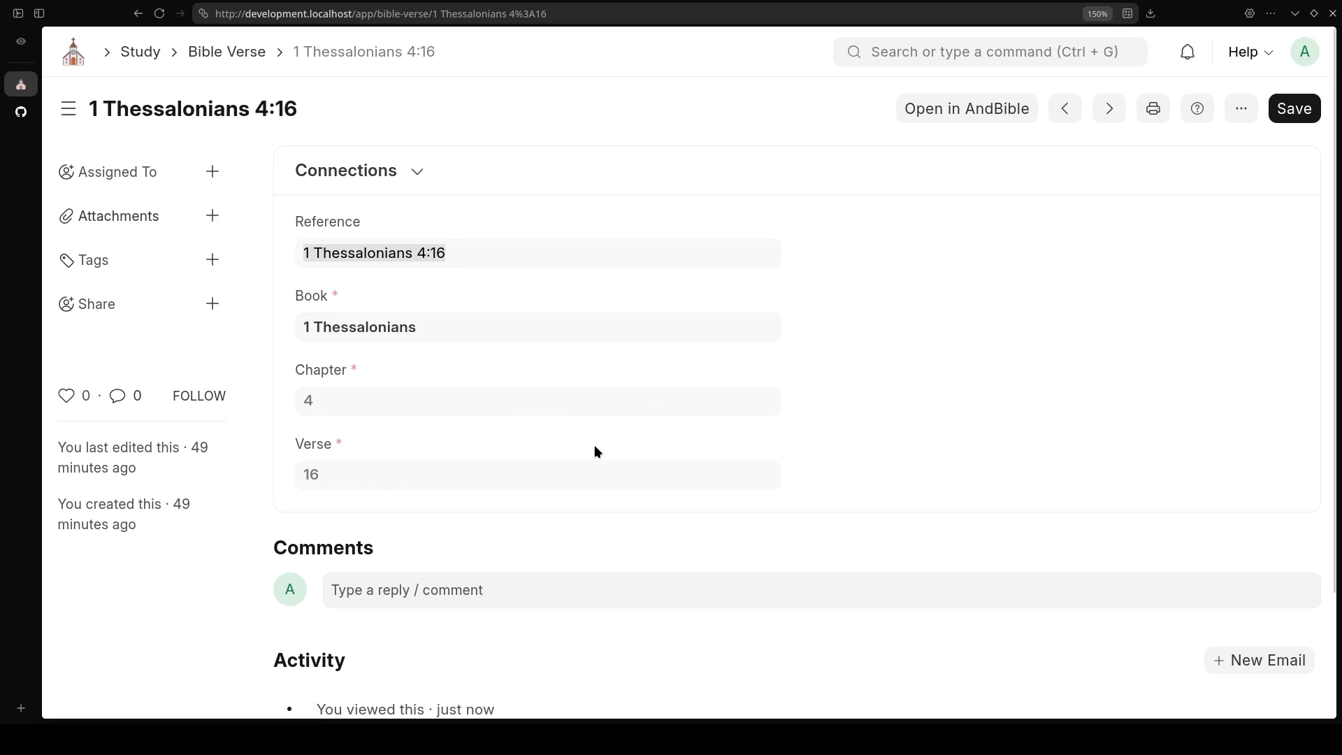
# Start a new Bible verse with John as the book and 4 as the chapter
pyautogui.click(231, 55)
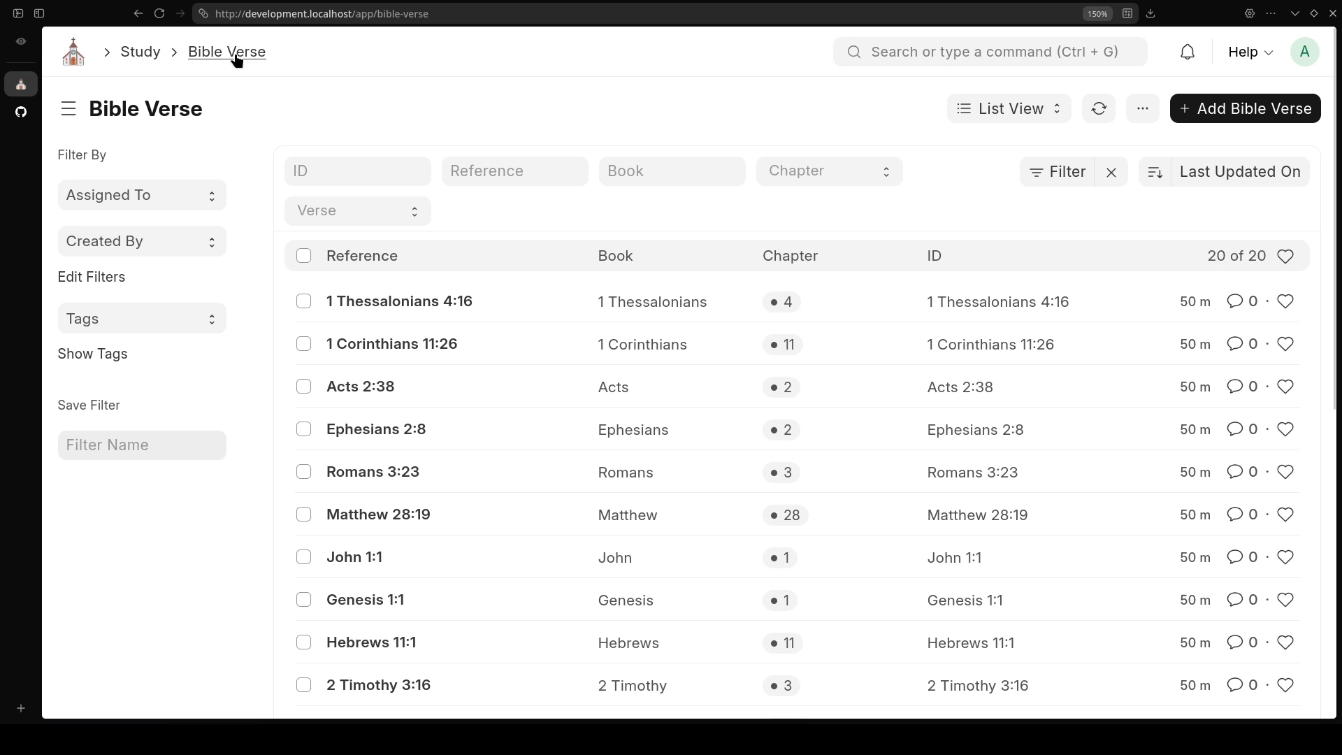
pyautogui.click(1249, 112)
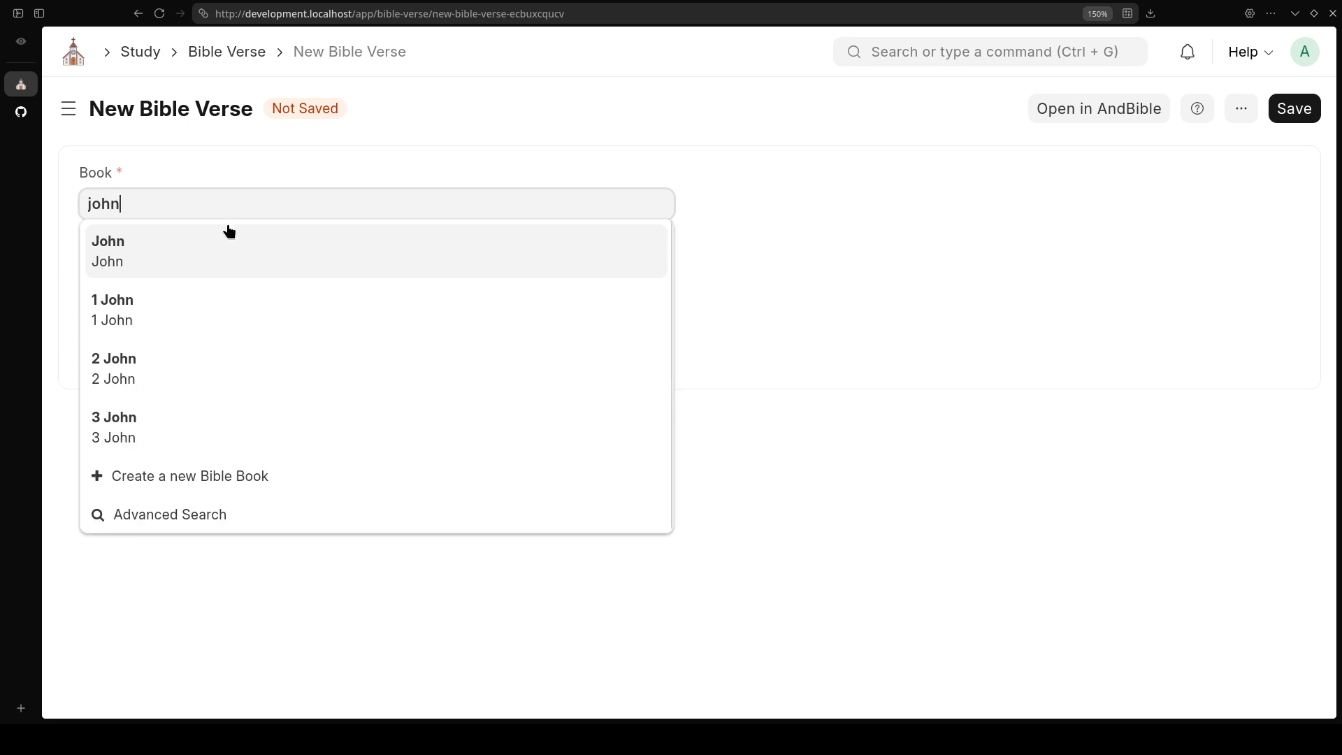
pyautogui.click(216, 254)
pyautogui.click(175, 280)
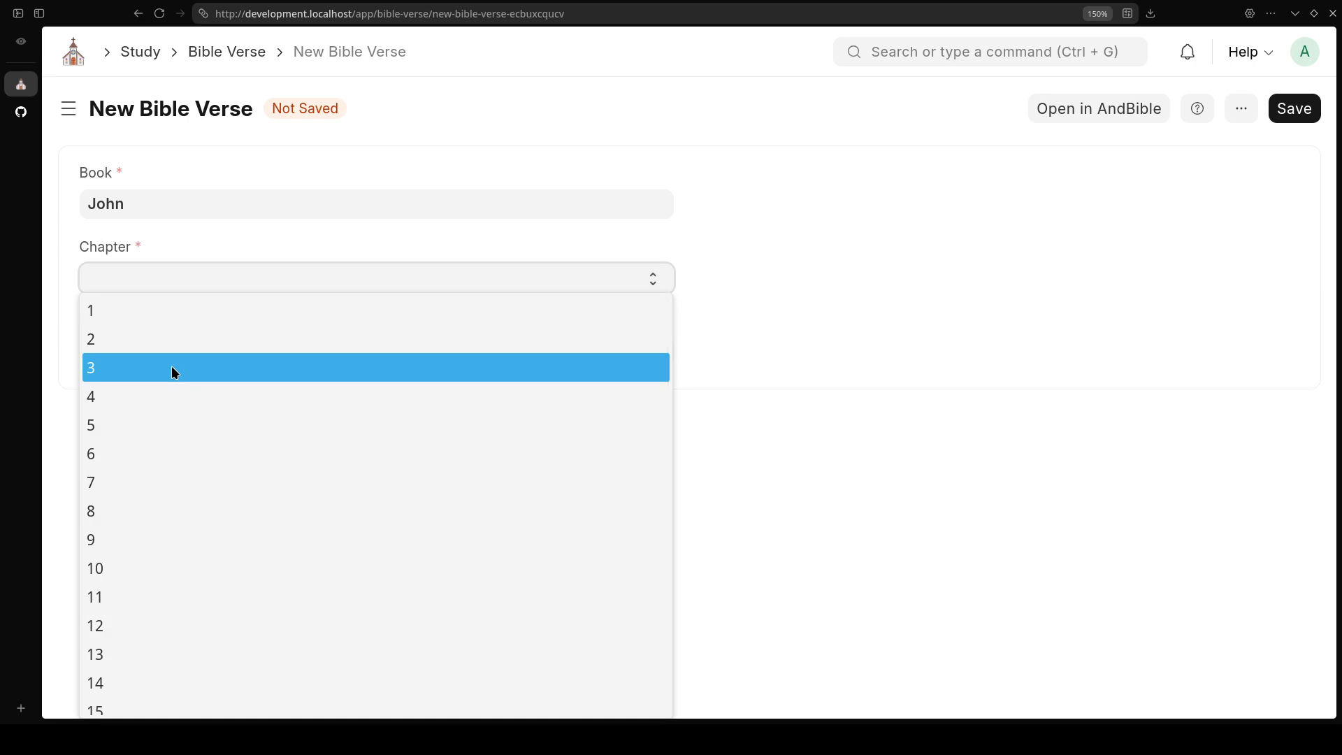
pyautogui.click(193, 390)
# Set the new Bible verse's verse number to 48 and save the record
pyautogui.click(109, 345)
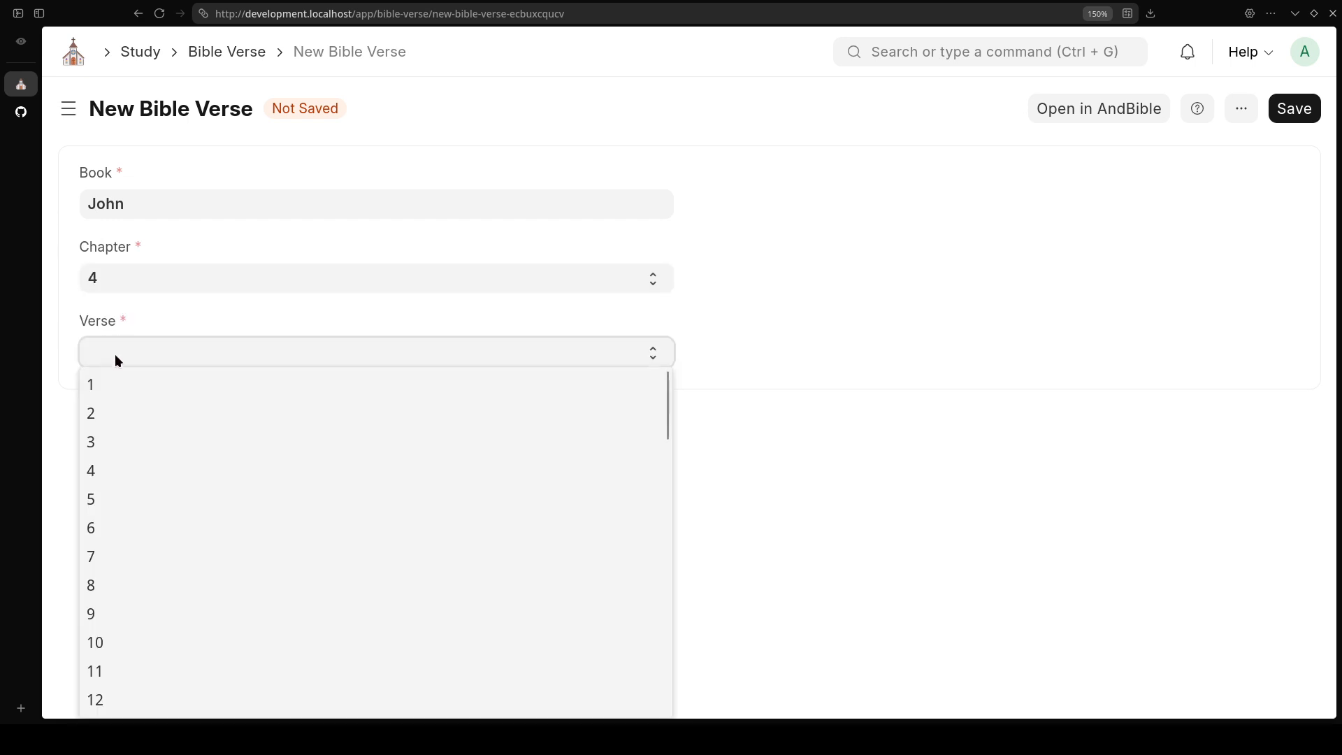
pyautogui.scroll(-4, 271, 384)
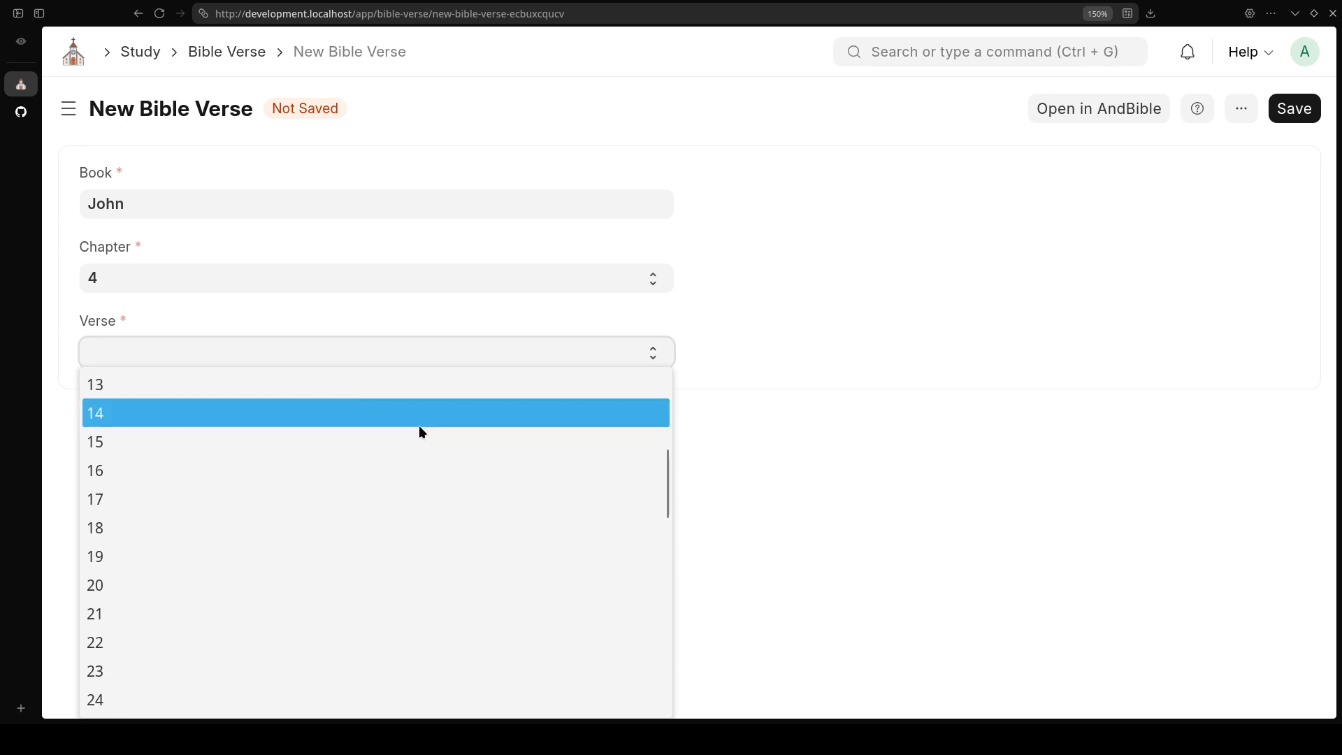
pyautogui.scroll(-10, 186, 488)
pyautogui.scroll(2, 174, 629)
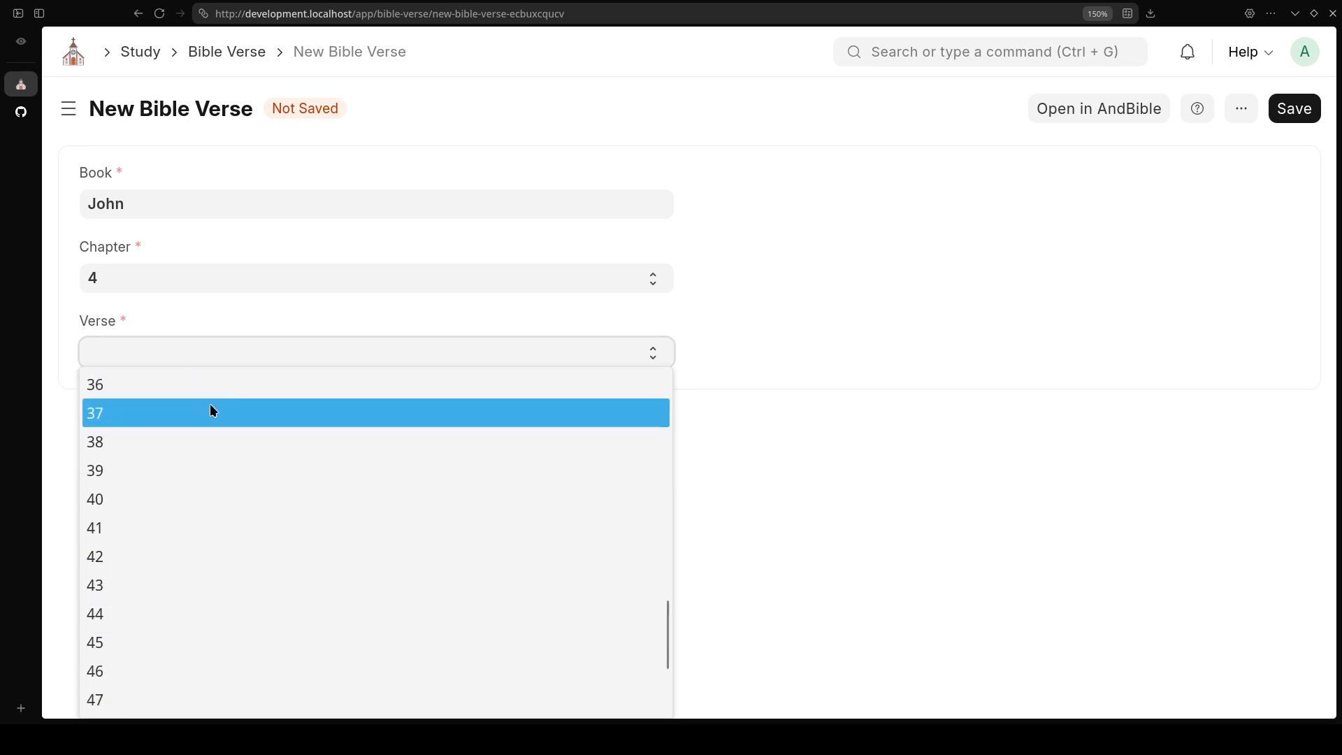
pyautogui.scroll(-3, 190, 517)
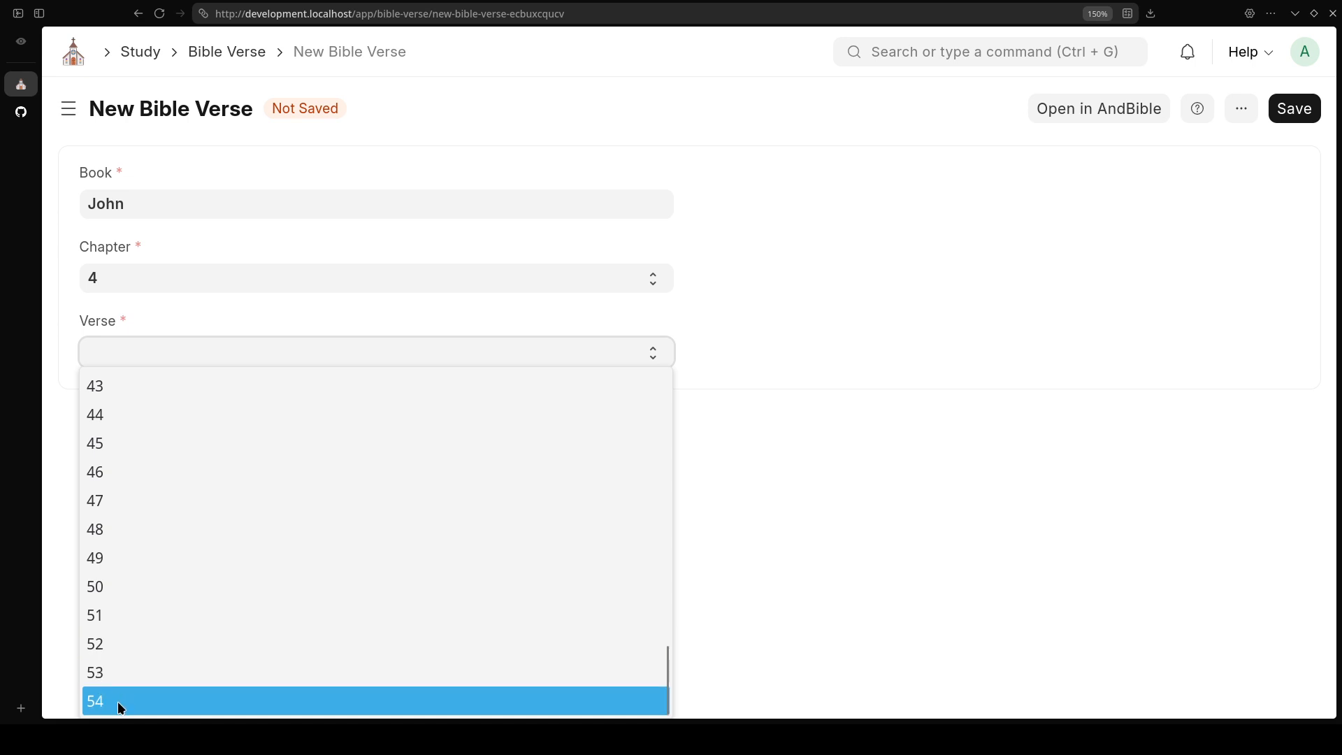
pyautogui.click(118, 538)
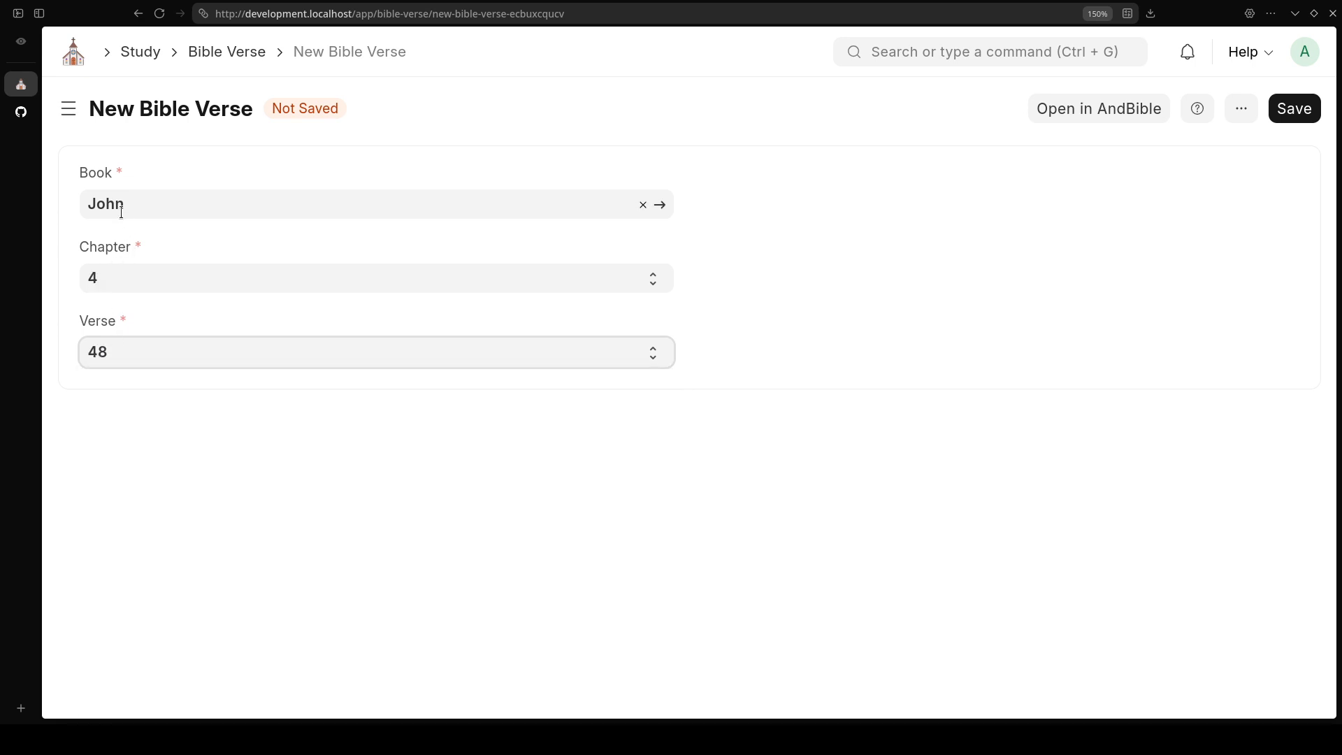
pyautogui.click(1292, 110)
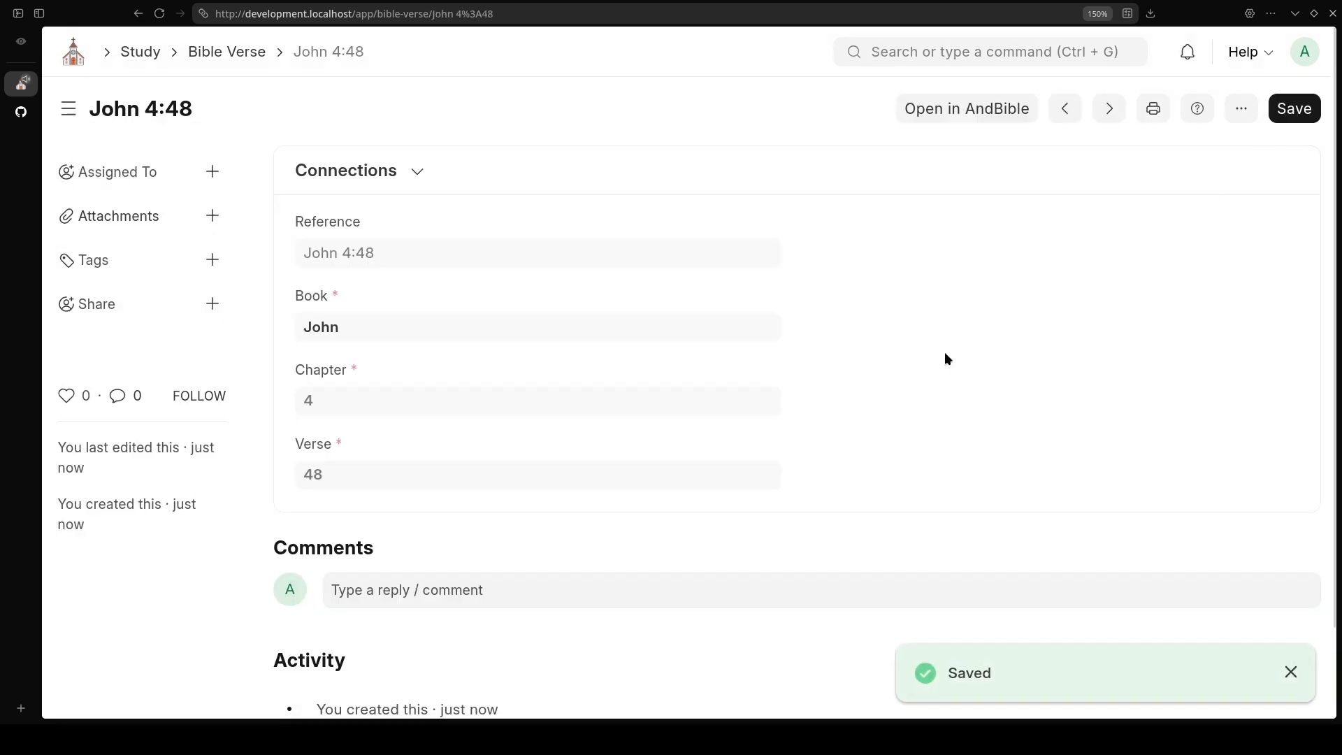
pyautogui.moveTo(395, 250); pyautogui.dragTo(301, 246)
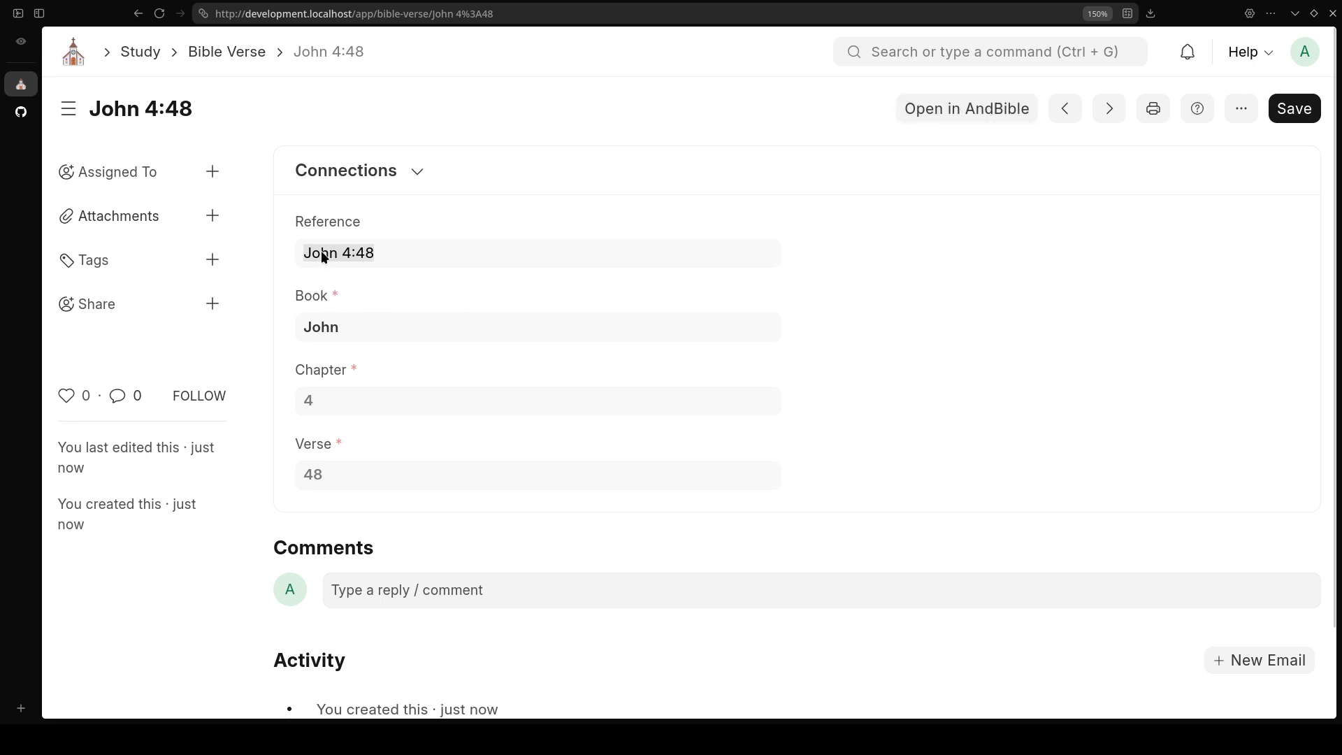
# Start a new Bible reference from the Study module with John 4:48 as its start verse
pyautogui.click(140, 53)
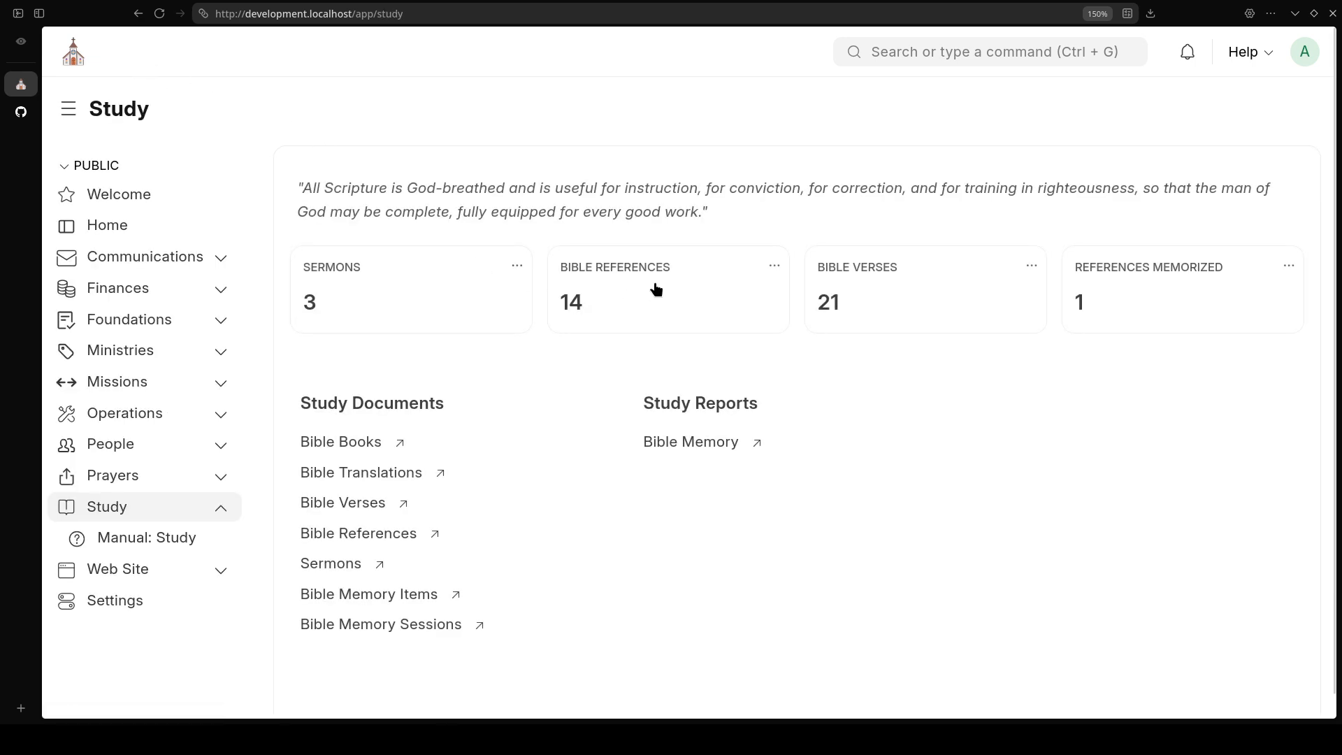
pyautogui.click(630, 308)
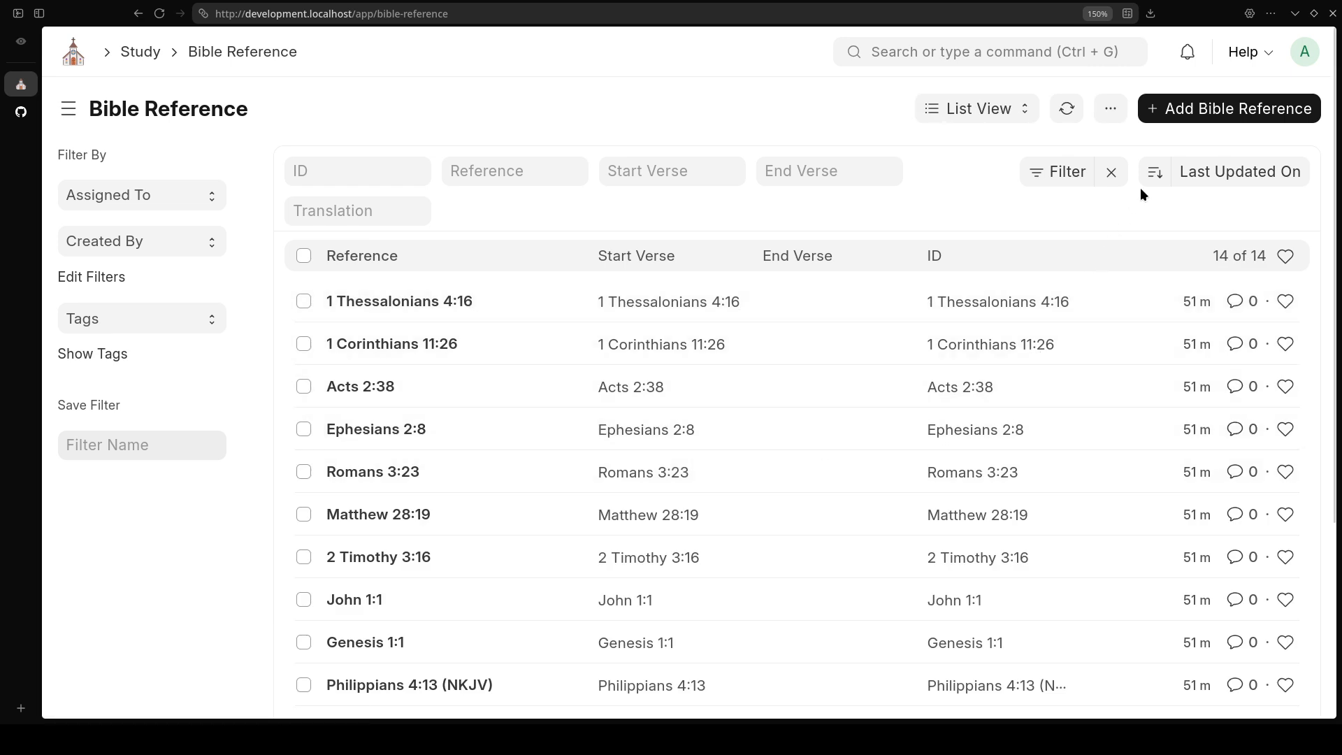
pyautogui.click(1186, 110)
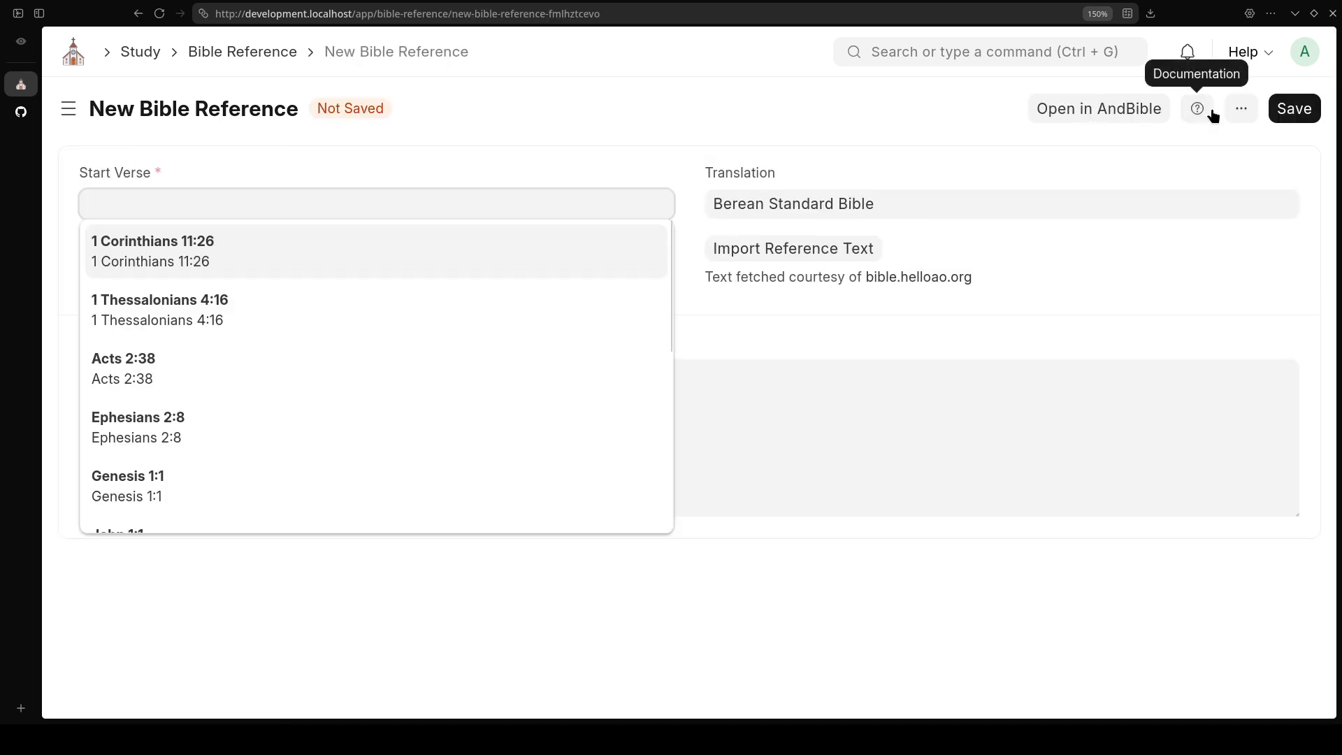
pyautogui.click(1073, 313)
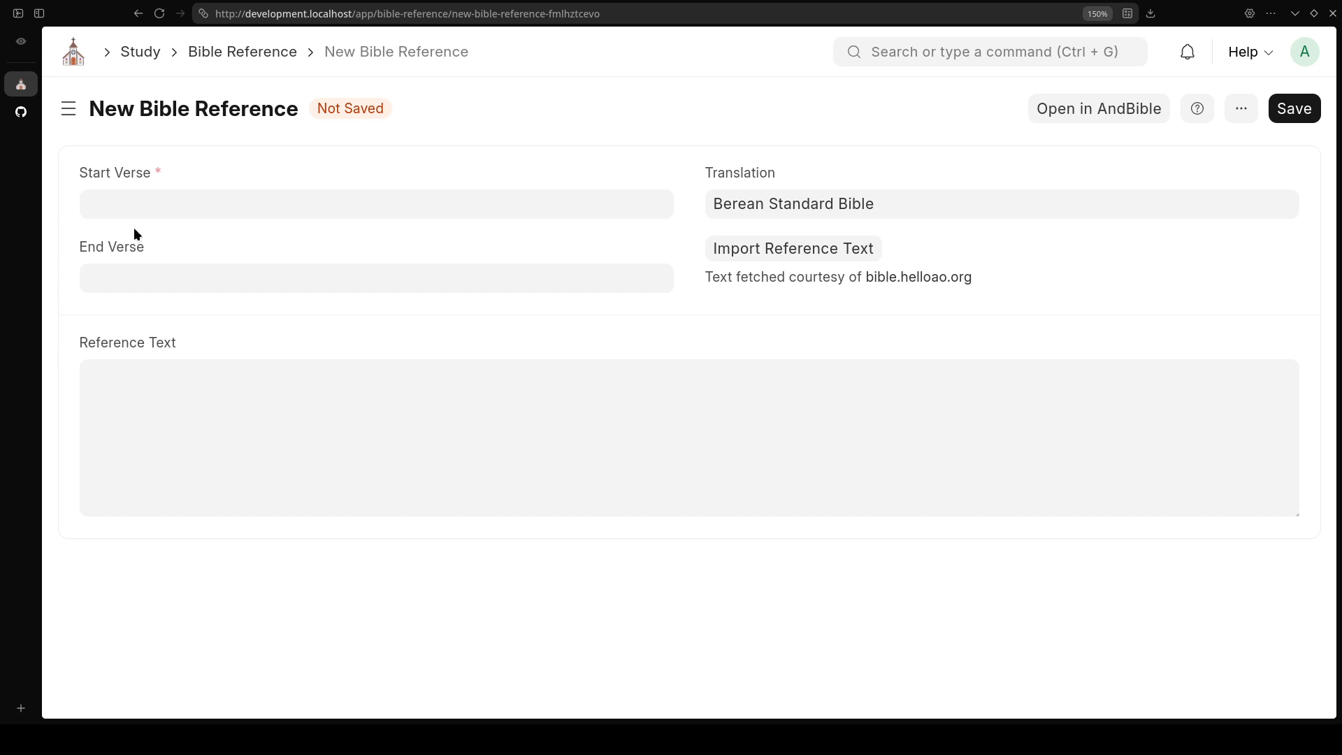
pyautogui.click(130, 203)
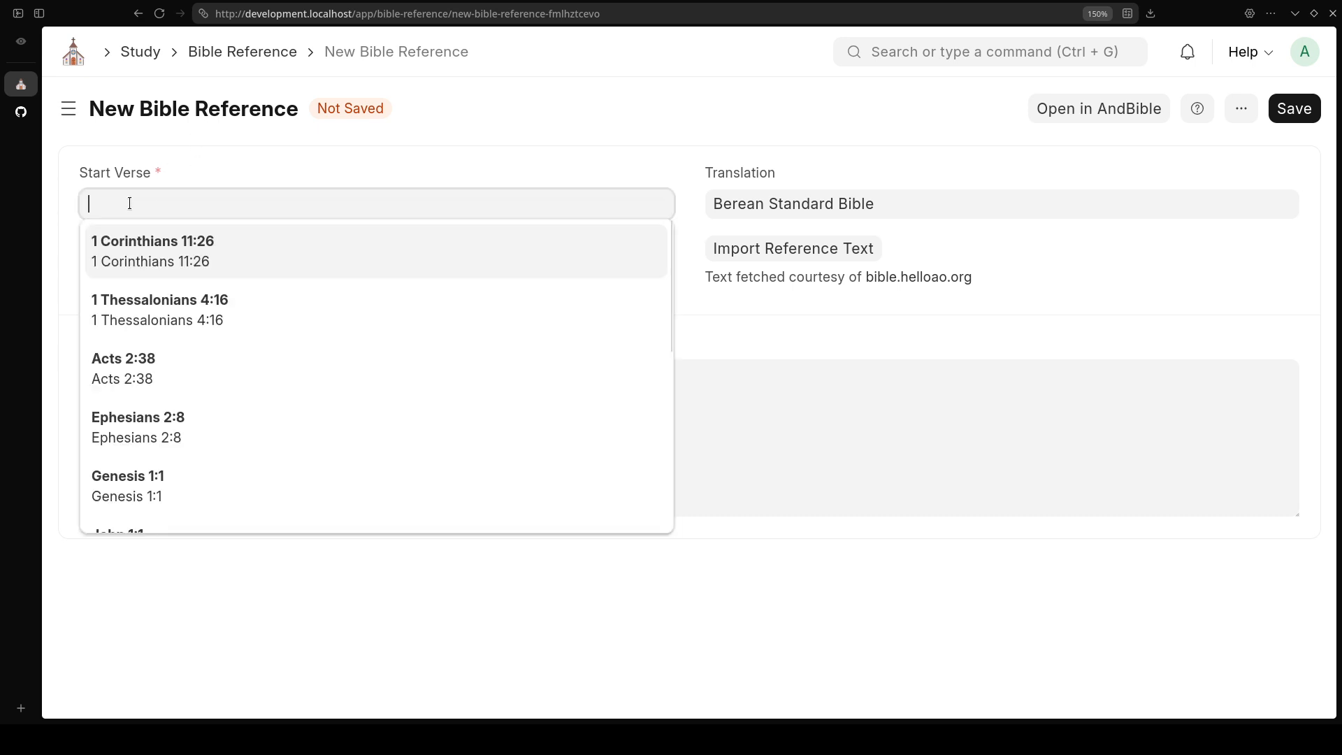
pyautogui.write('john')
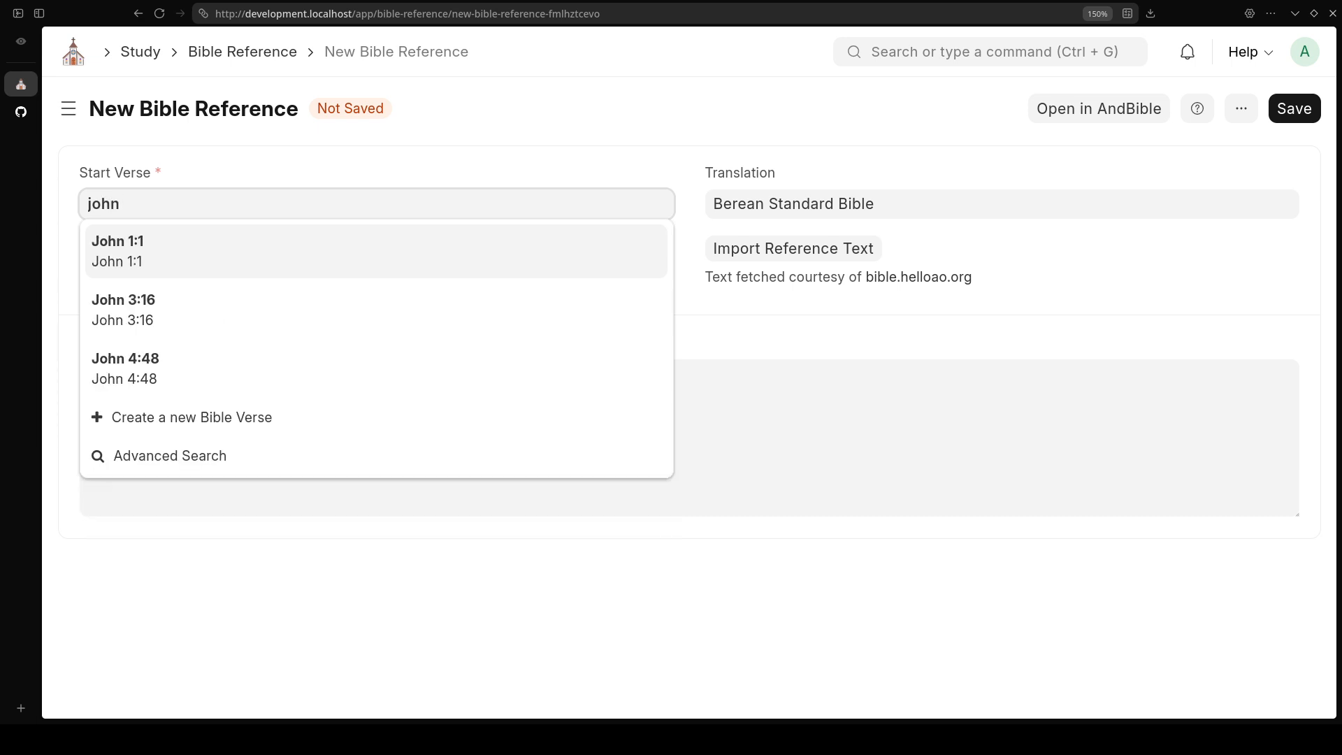
pyautogui.click(165, 369)
pyautogui.click(79, 247)
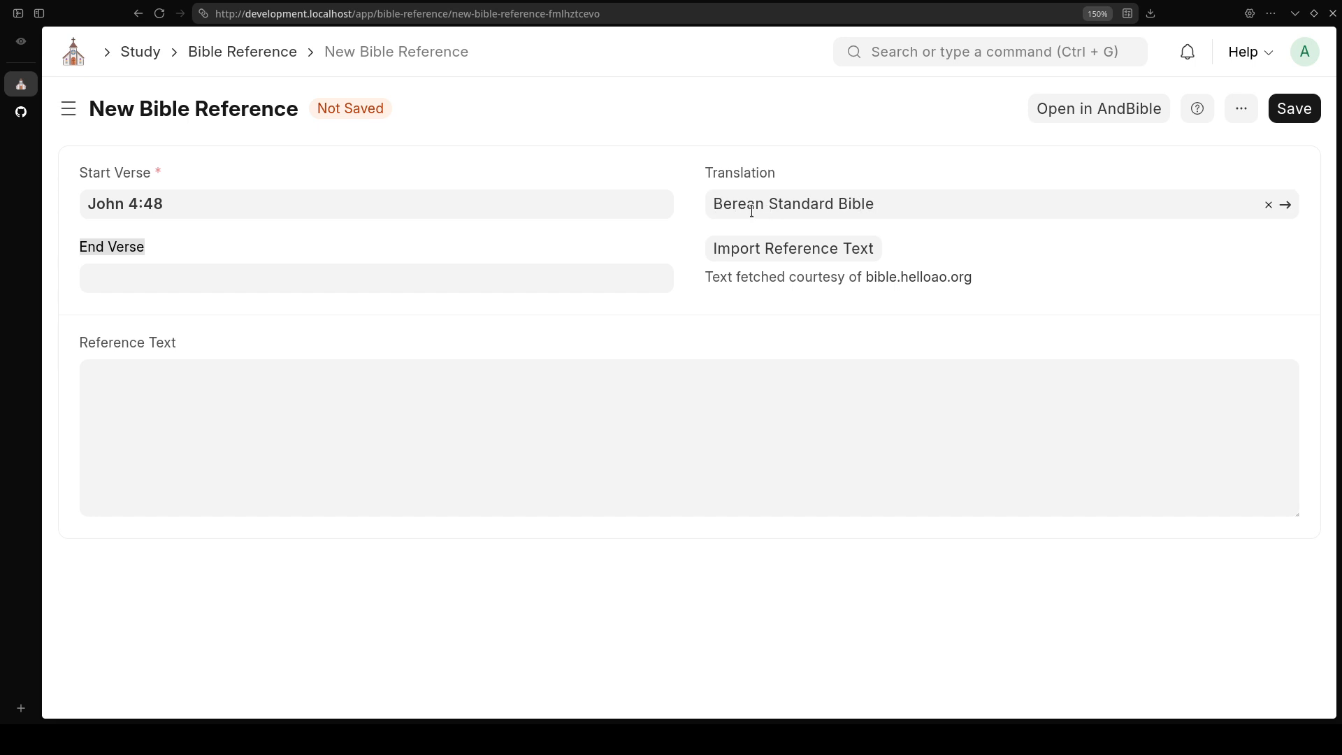
# Clear the new reference's translation, browse the available translations and select Berean Standard Bible again
pyautogui.moveTo(888, 204); pyautogui.dragTo(704, 205)
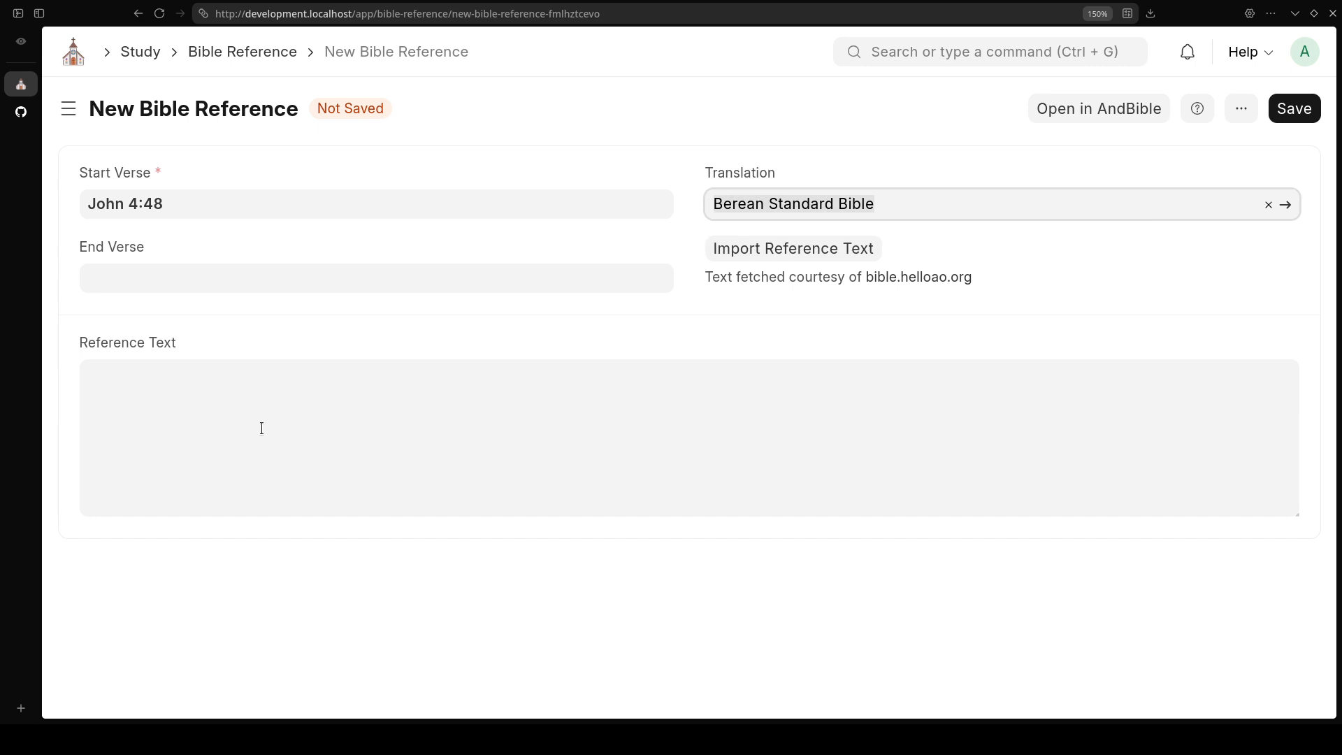
pyautogui.click(124, 383)
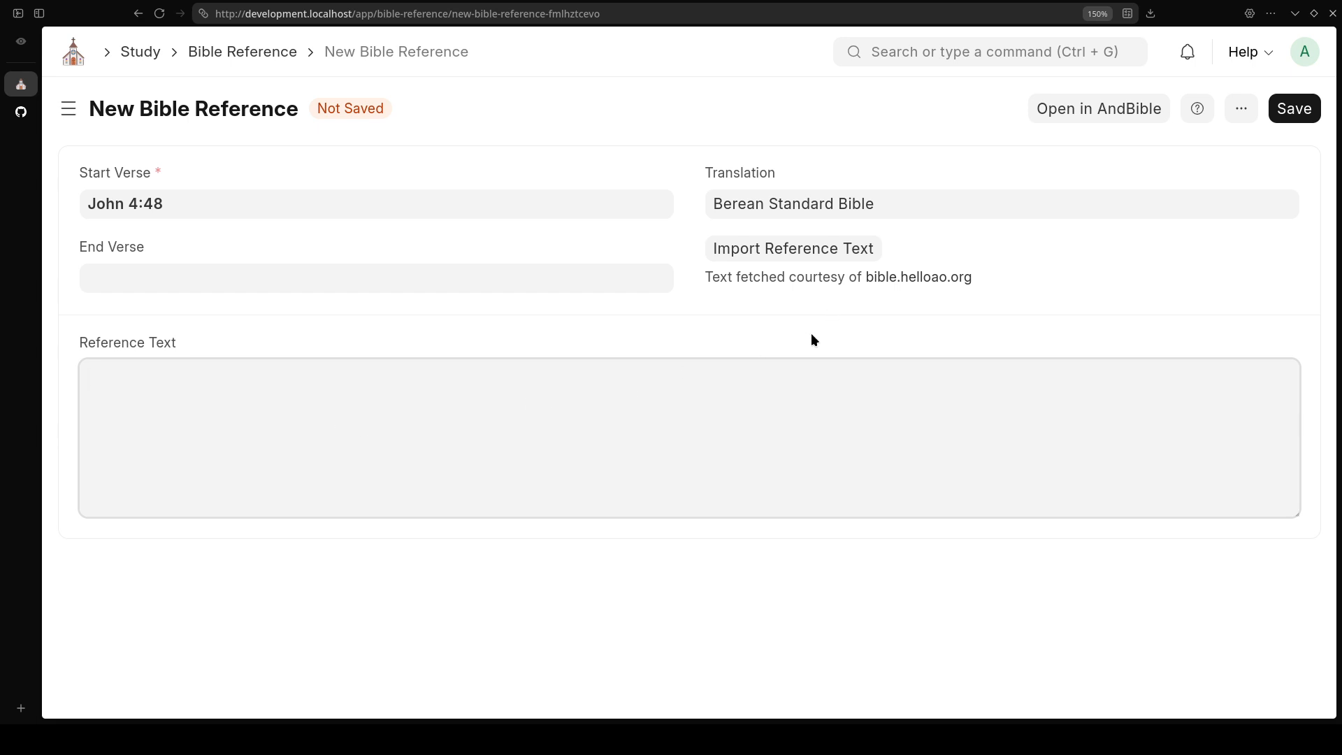
pyautogui.moveTo(713, 204); pyautogui.dragTo(897, 204)
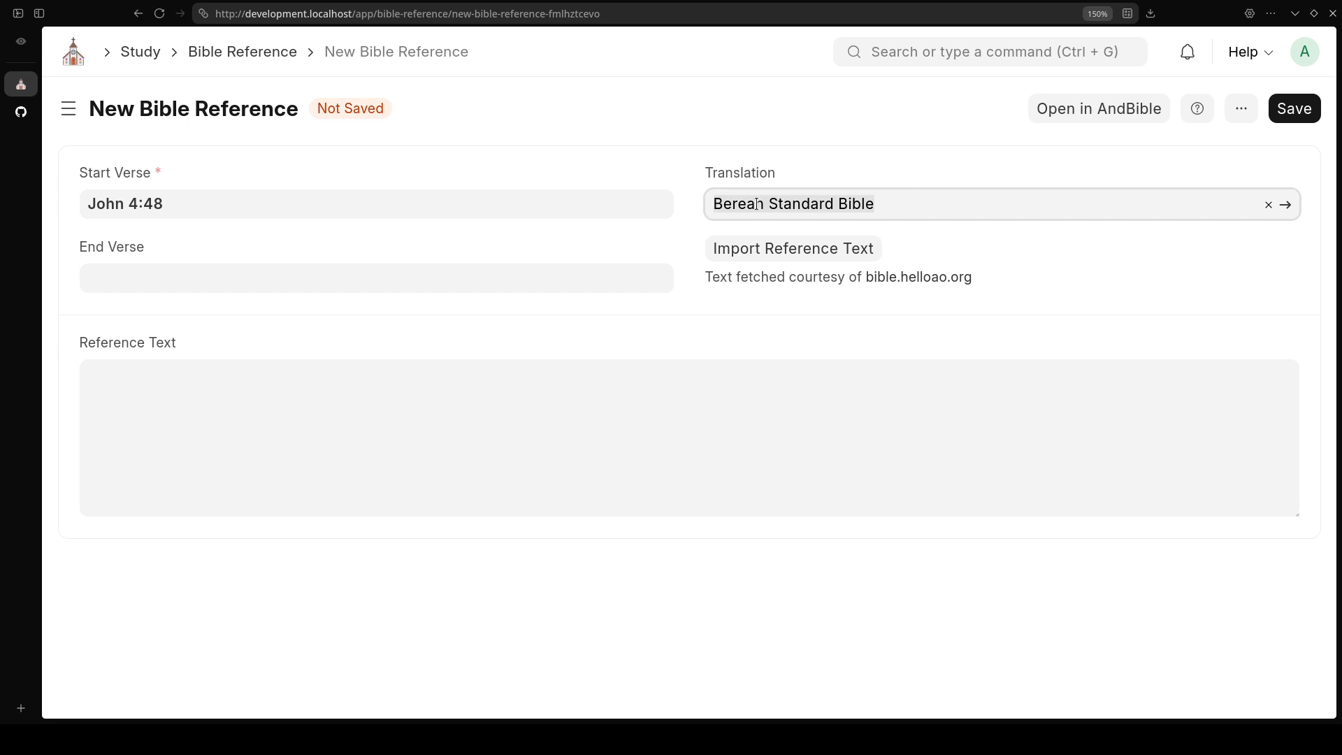
pyautogui.click(1268, 205)
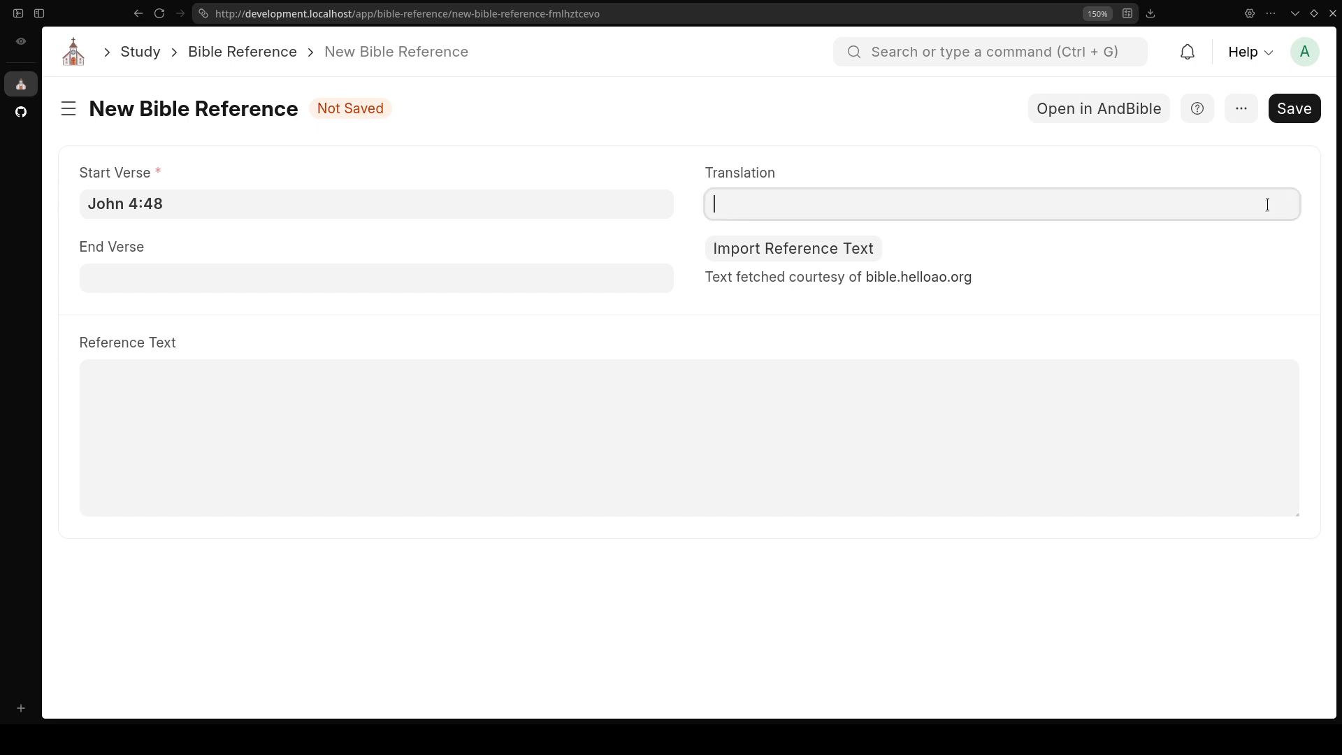
pyautogui.click(1025, 210)
pyautogui.scroll(-6, 931, 267)
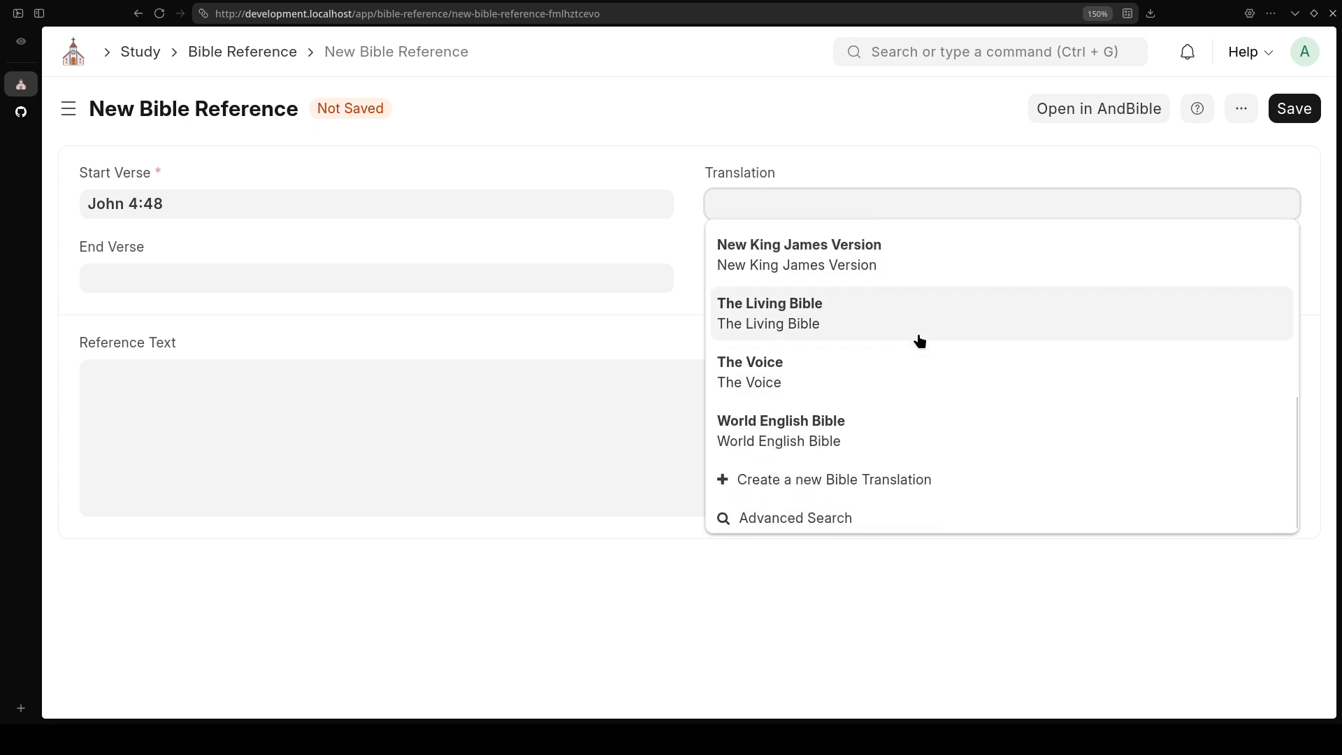
pyautogui.scroll(6, 837, 406)
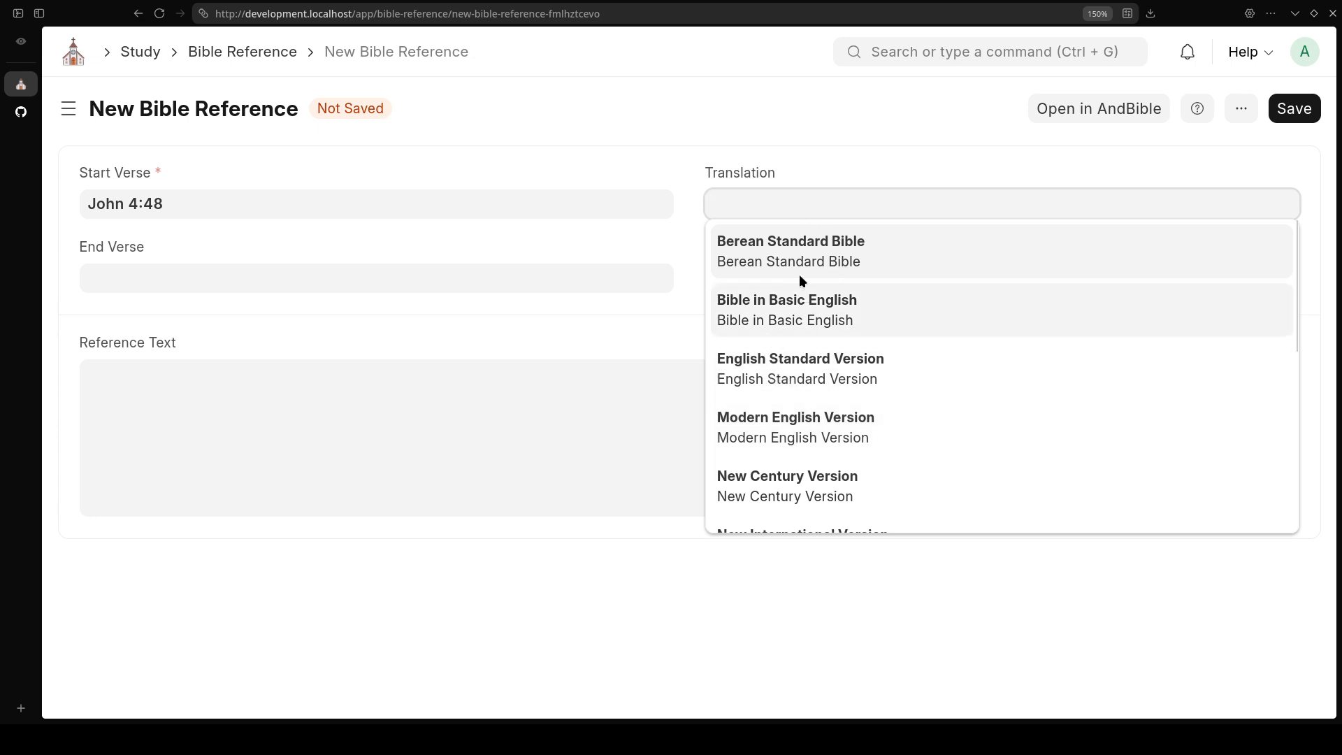
pyautogui.click(776, 258)
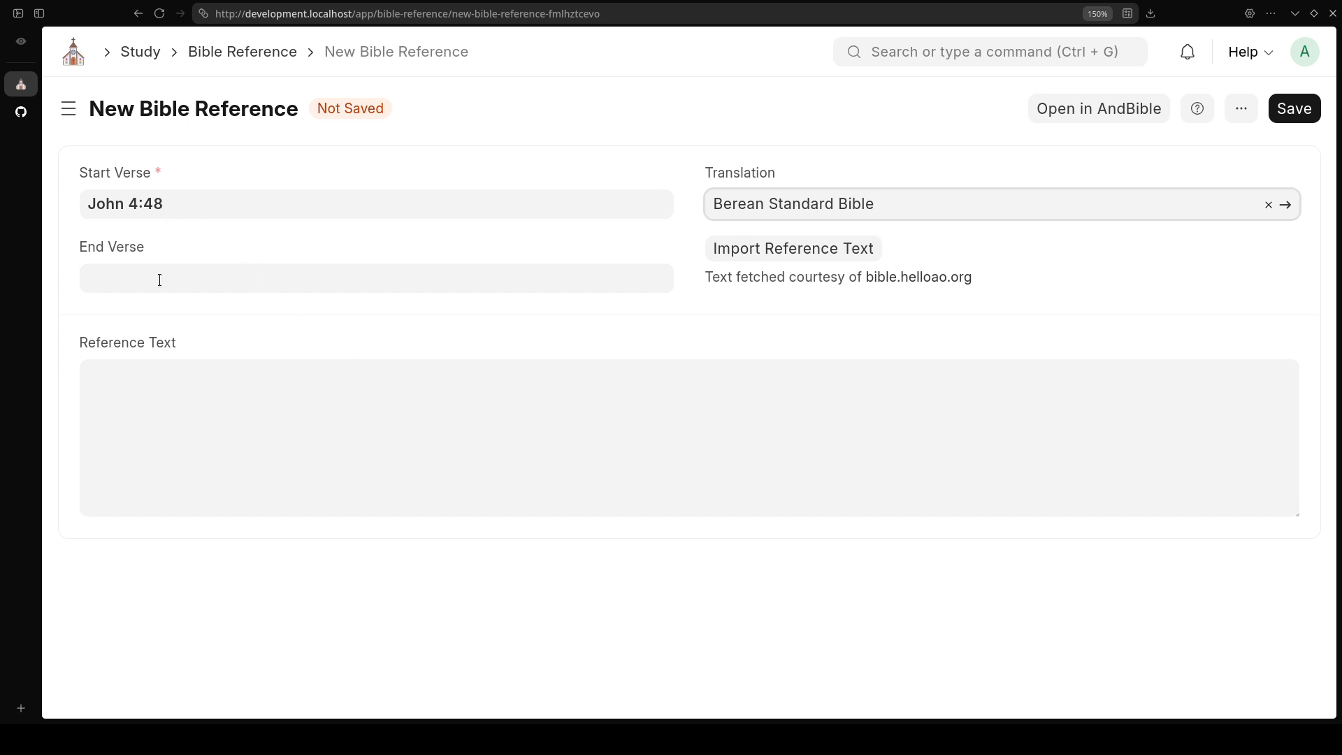
# Try to import the reference text into the unsaved Bible reference
pyautogui.click(836, 250)
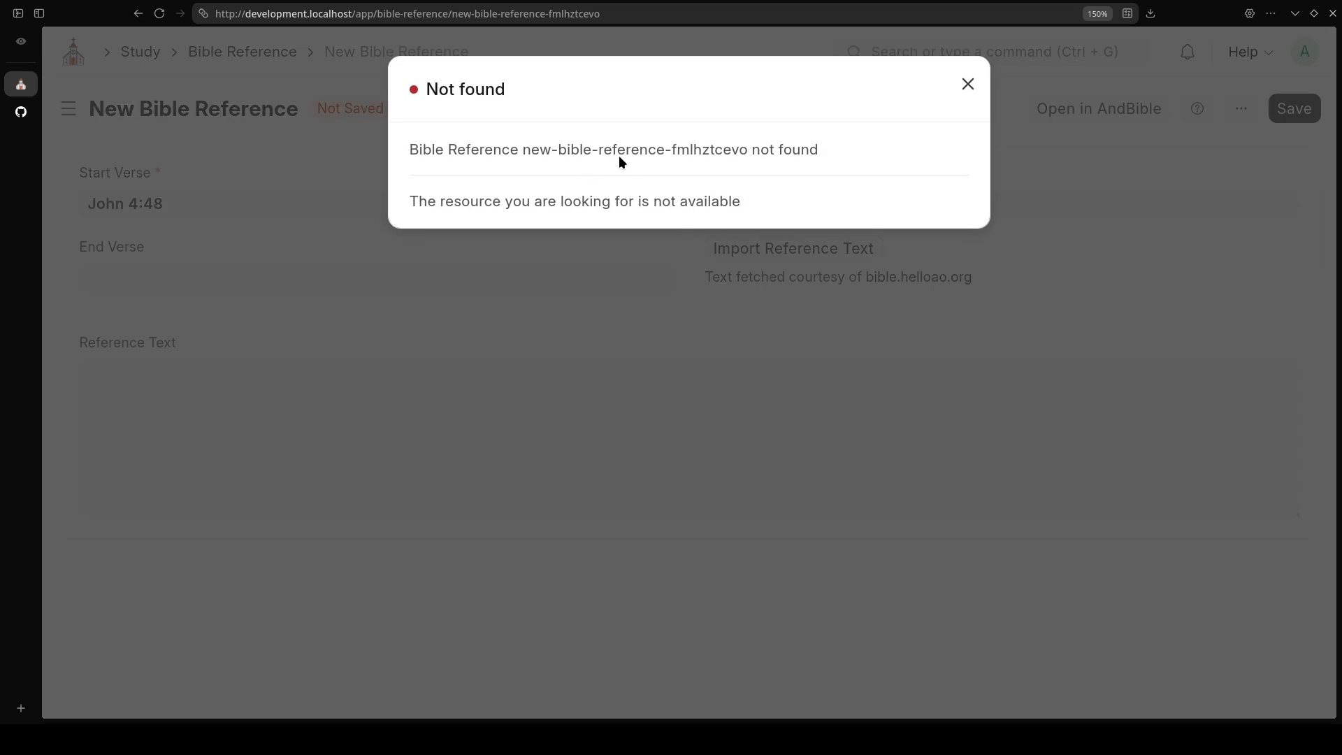
pyautogui.moveTo(539, 150); pyautogui.dragTo(748, 150)
pyautogui.click(968, 85)
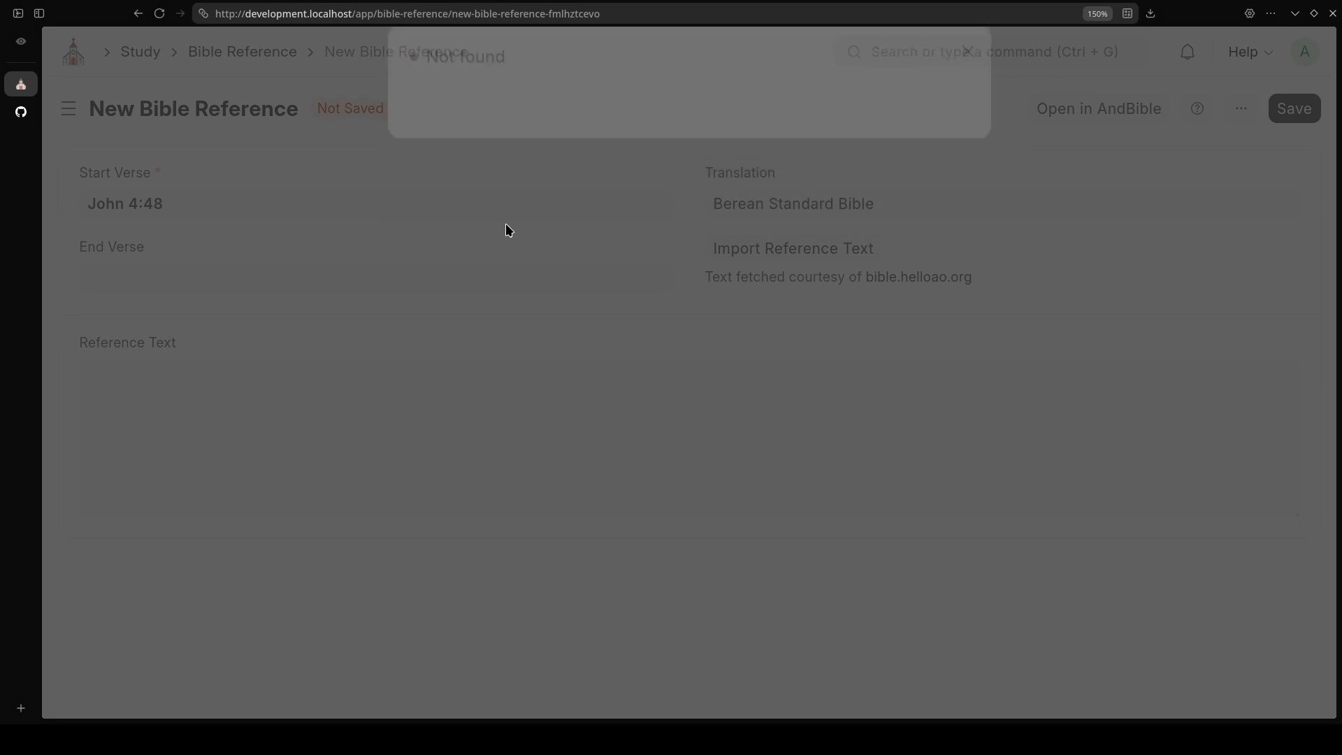
# Select John 4:48 as the new reference's end verse and clear that field again
pyautogui.click(147, 284)
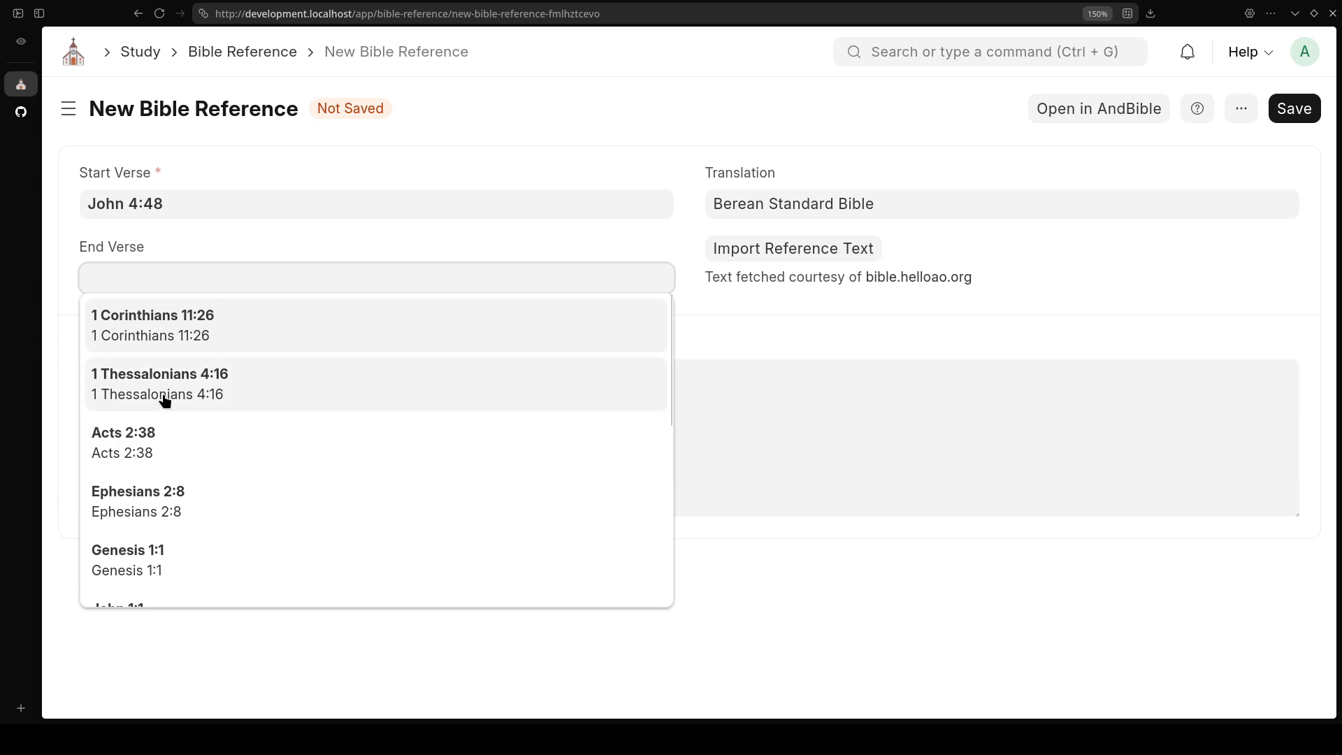
pyautogui.write('john')
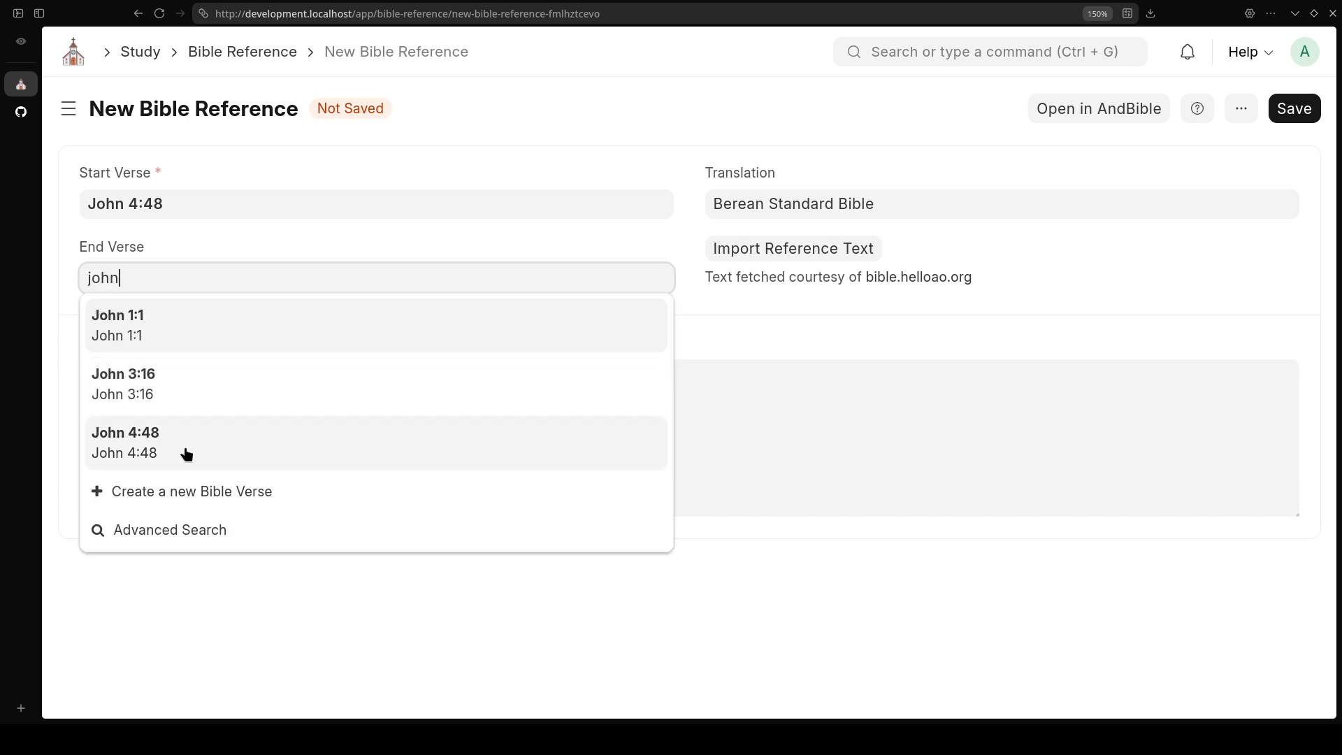
pyautogui.click(180, 445)
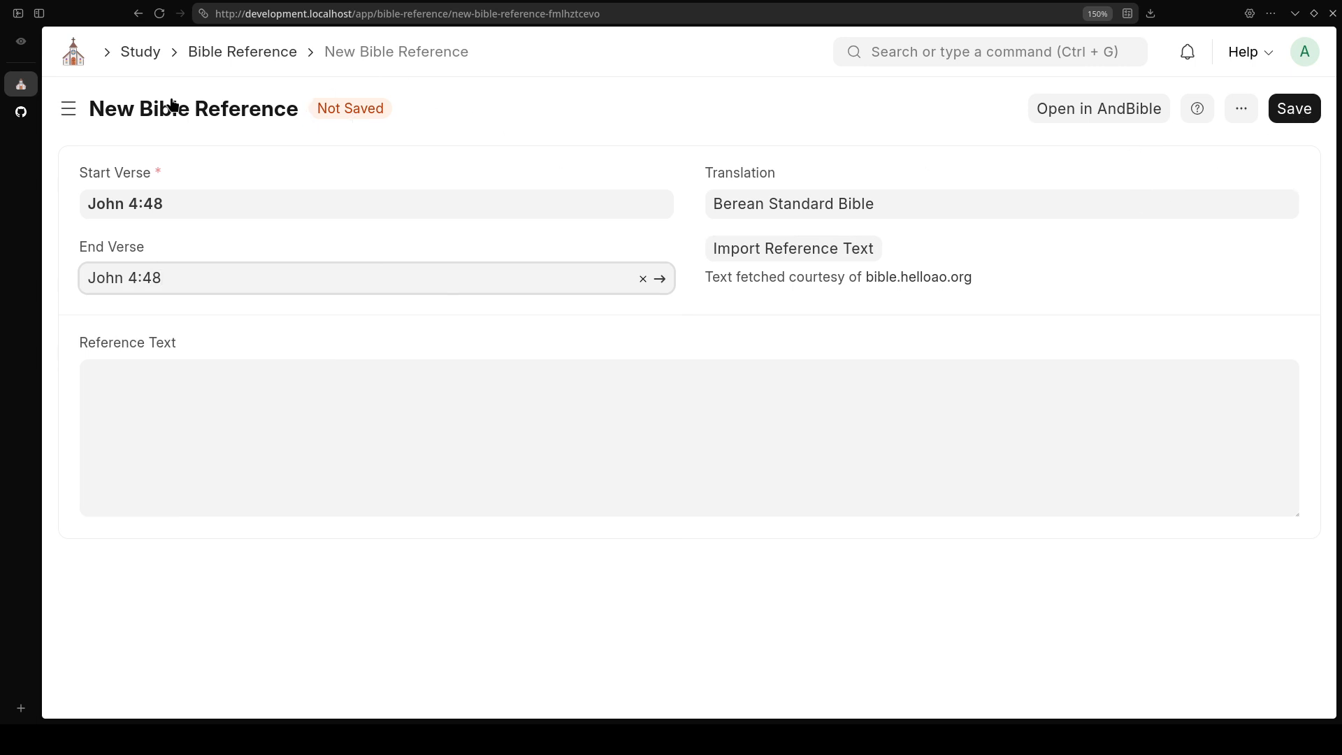
pyautogui.moveTo(159, 112); pyautogui.dragTo(353, 158)
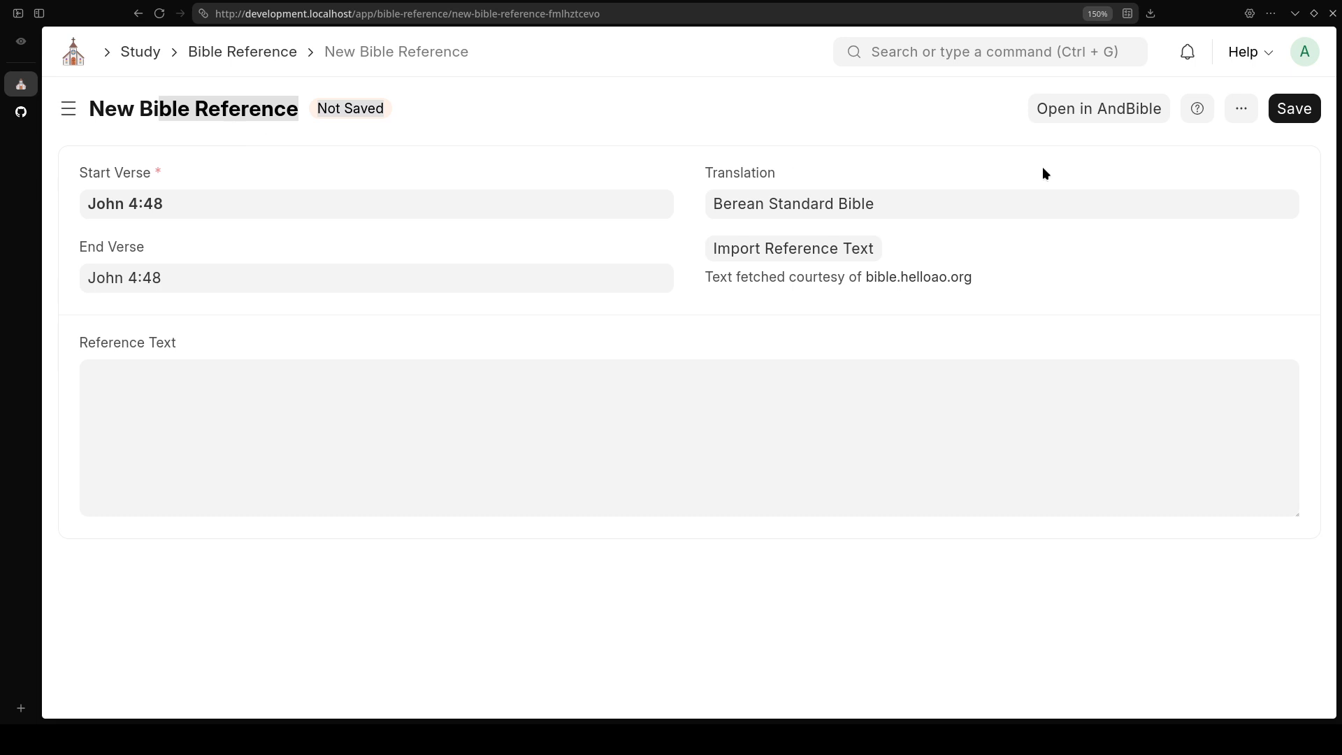
pyautogui.click(169, 274)
pyautogui.moveTo(169, 274); pyautogui.dragTo(83, 277)
pyautogui.press('BackSpace')
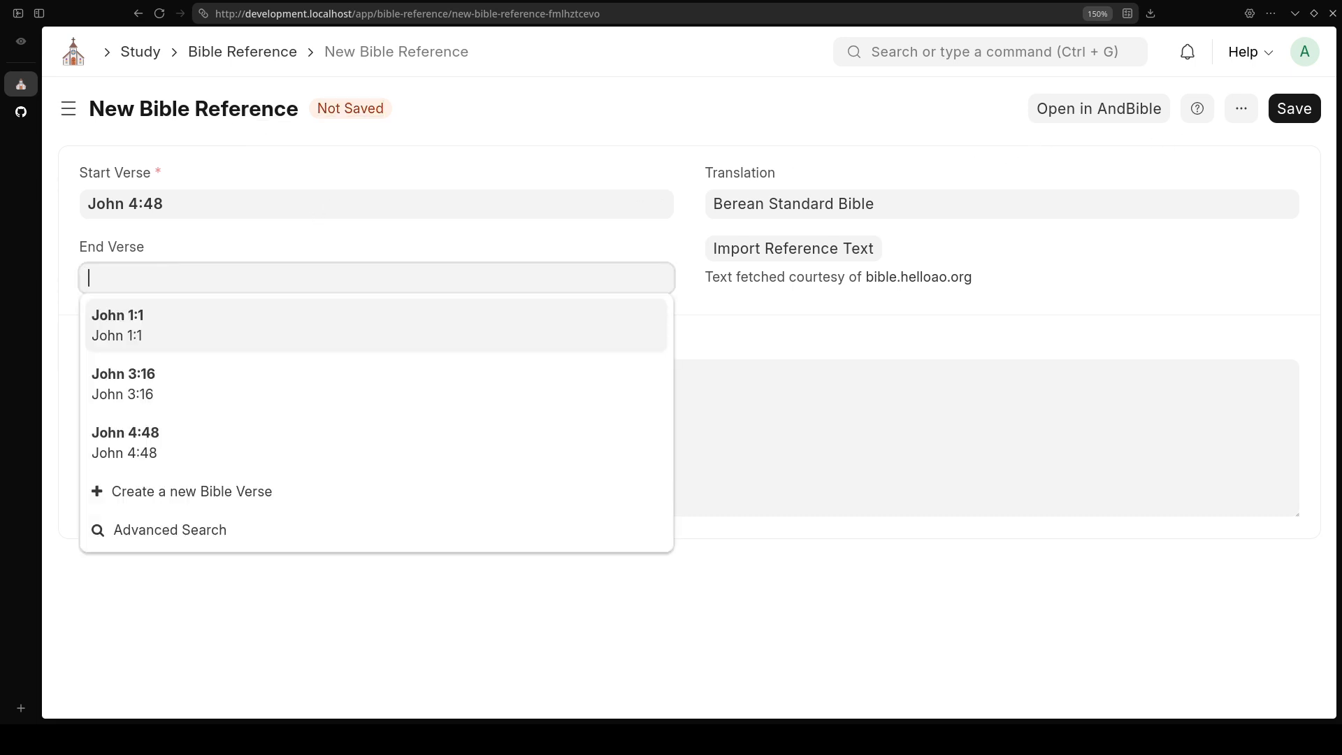
pyautogui.click(881, 339)
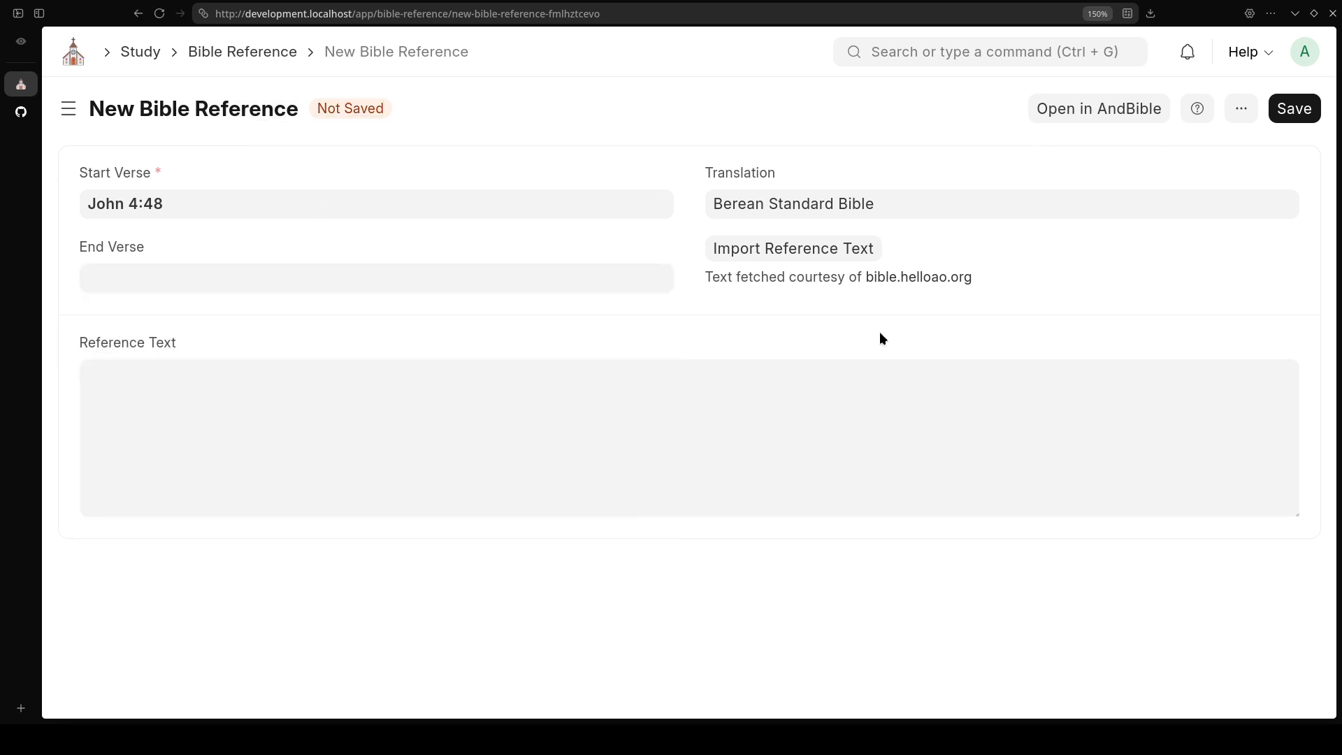
# Save the new Bible reference, import its reference text and highlight the passage
pyautogui.click(1282, 112)
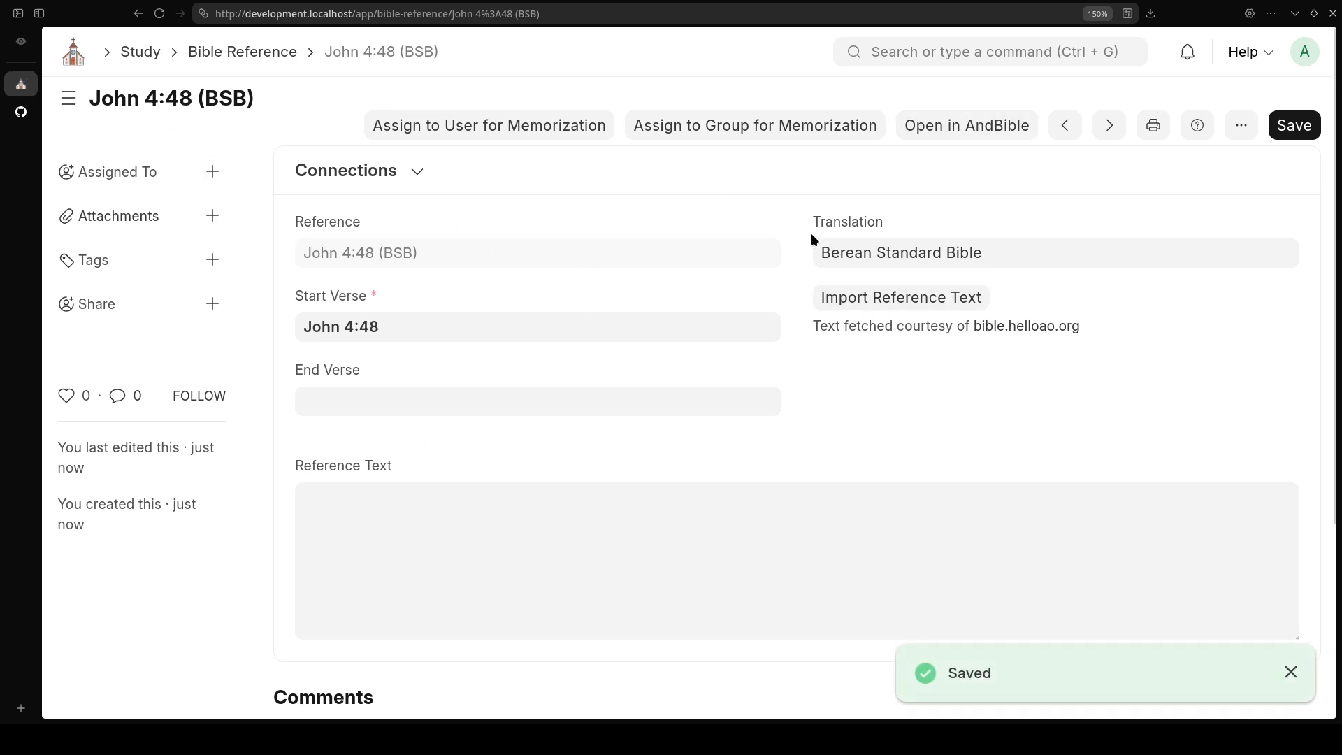
pyautogui.click(857, 299)
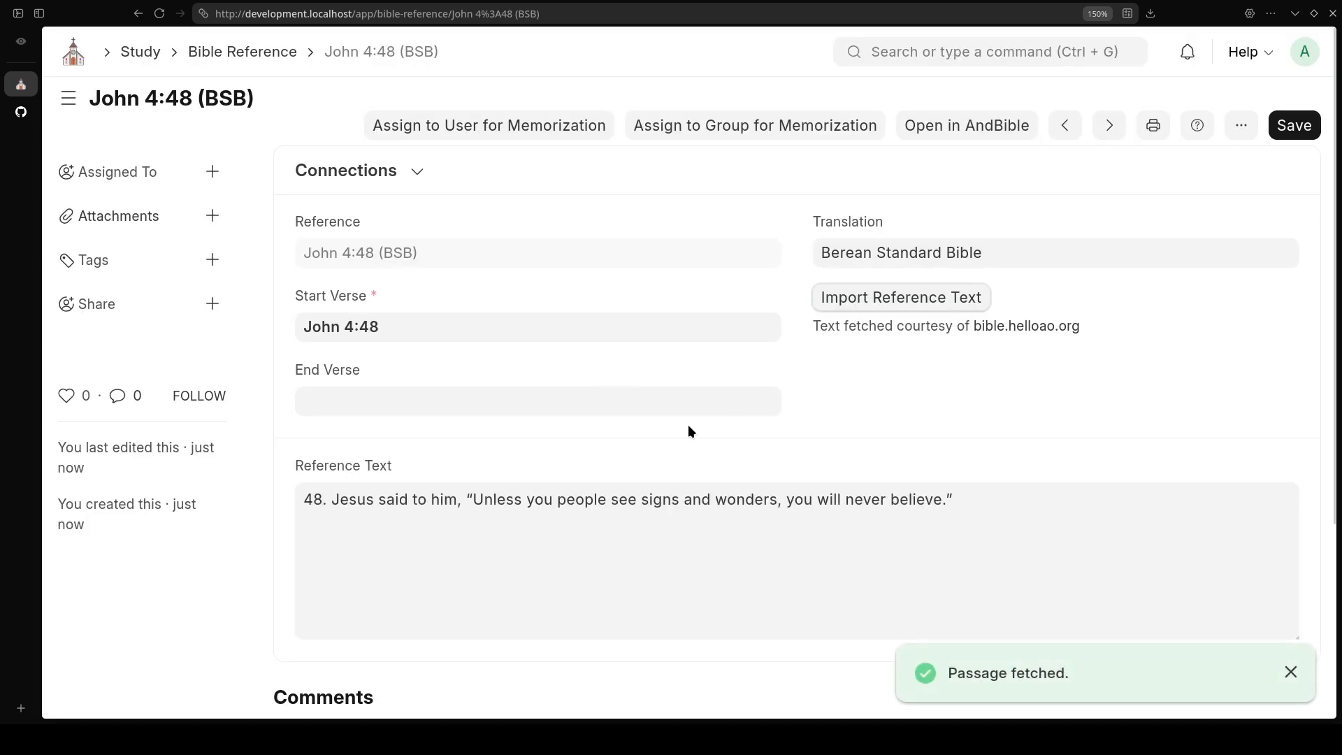
pyautogui.moveTo(306, 504); pyautogui.dragTo(970, 508)
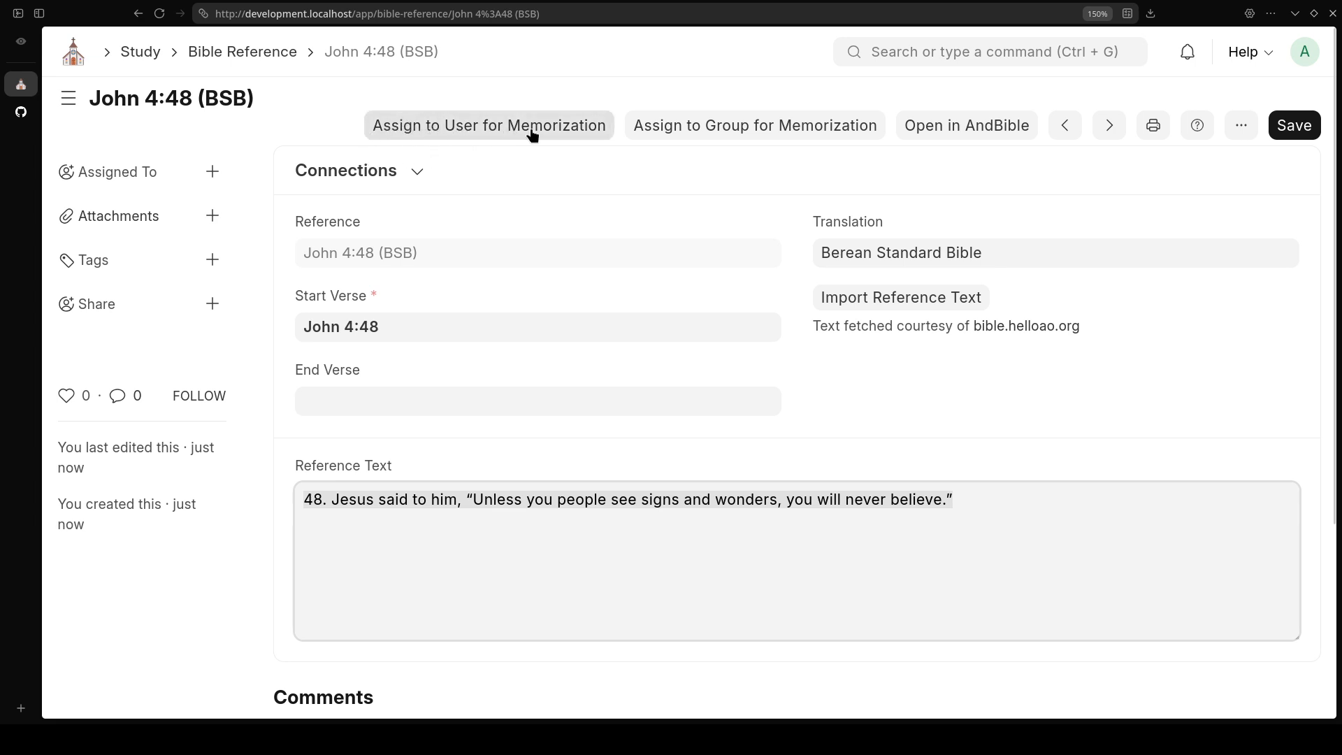
pyautogui.tripleClick(344, 500)
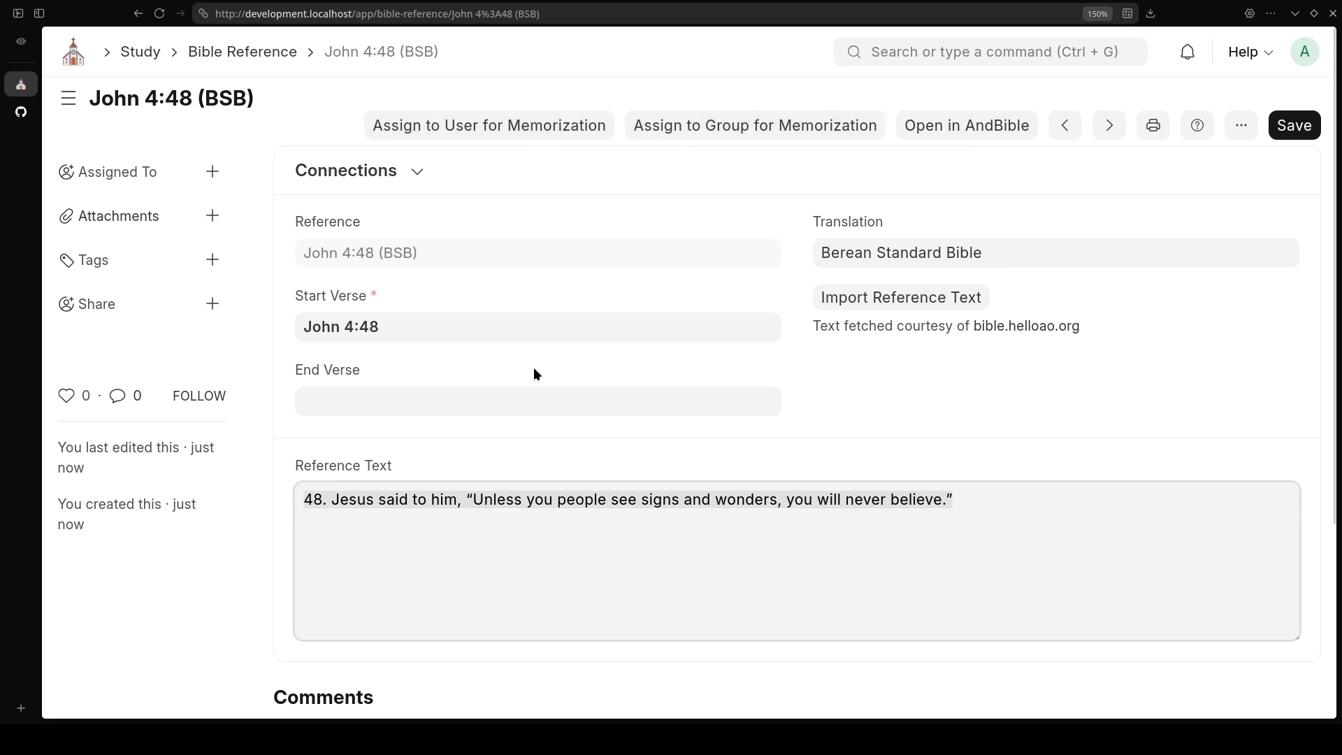
# Open the sermon The Power of Prayer from the Study module and review its details, publish option and notes
pyautogui.click(139, 53)
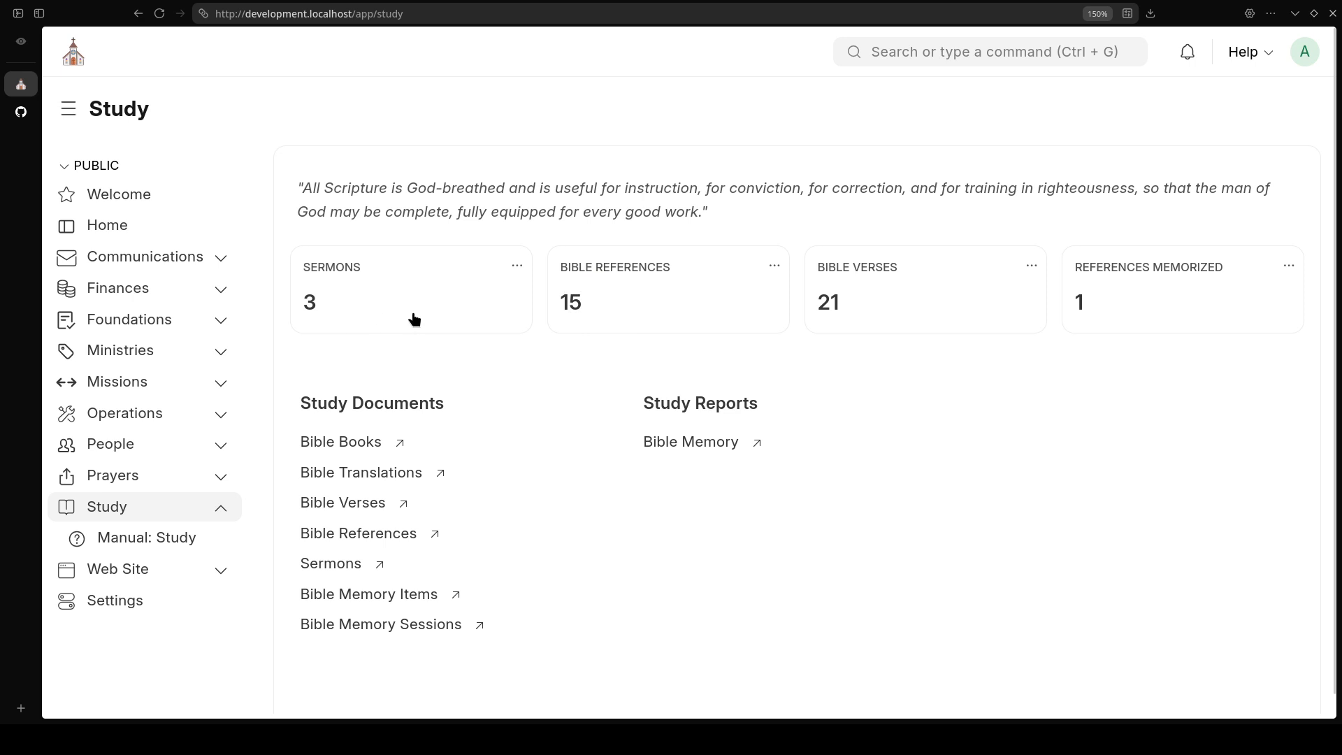
pyautogui.click(377, 310)
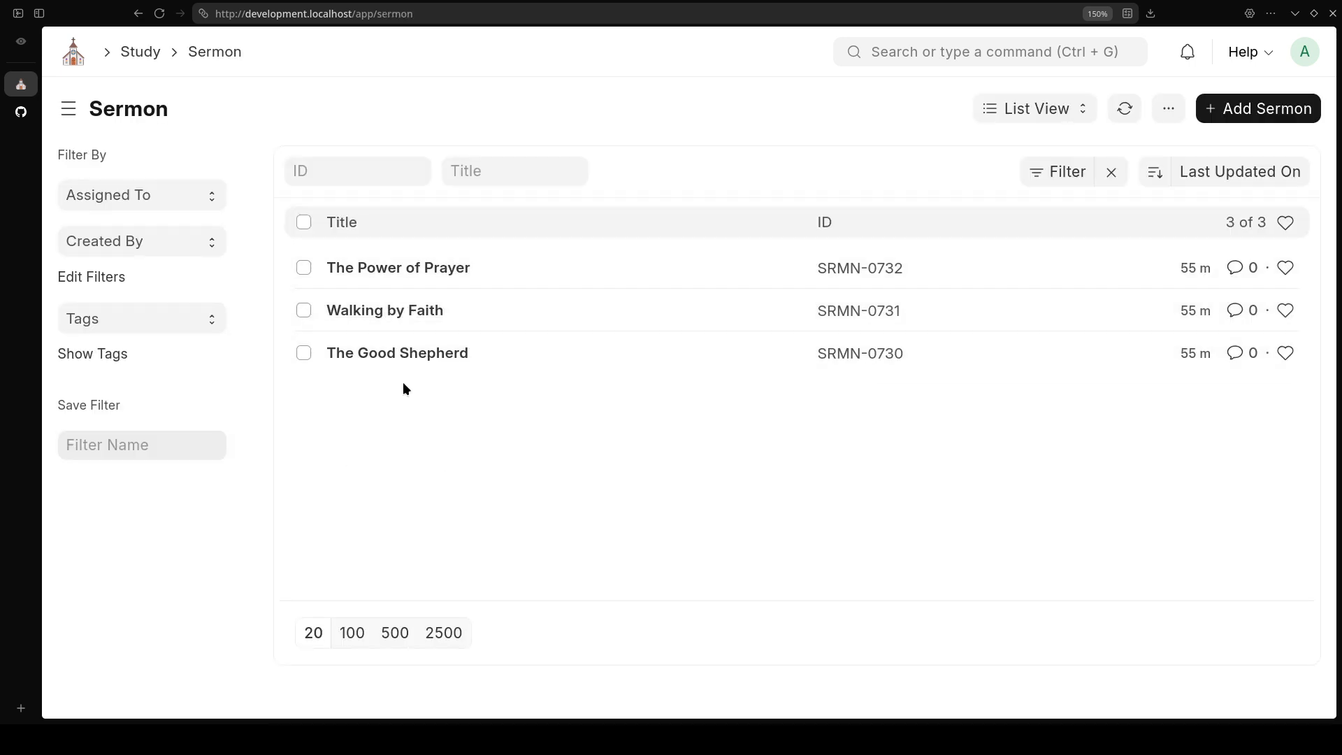
pyautogui.click(399, 271)
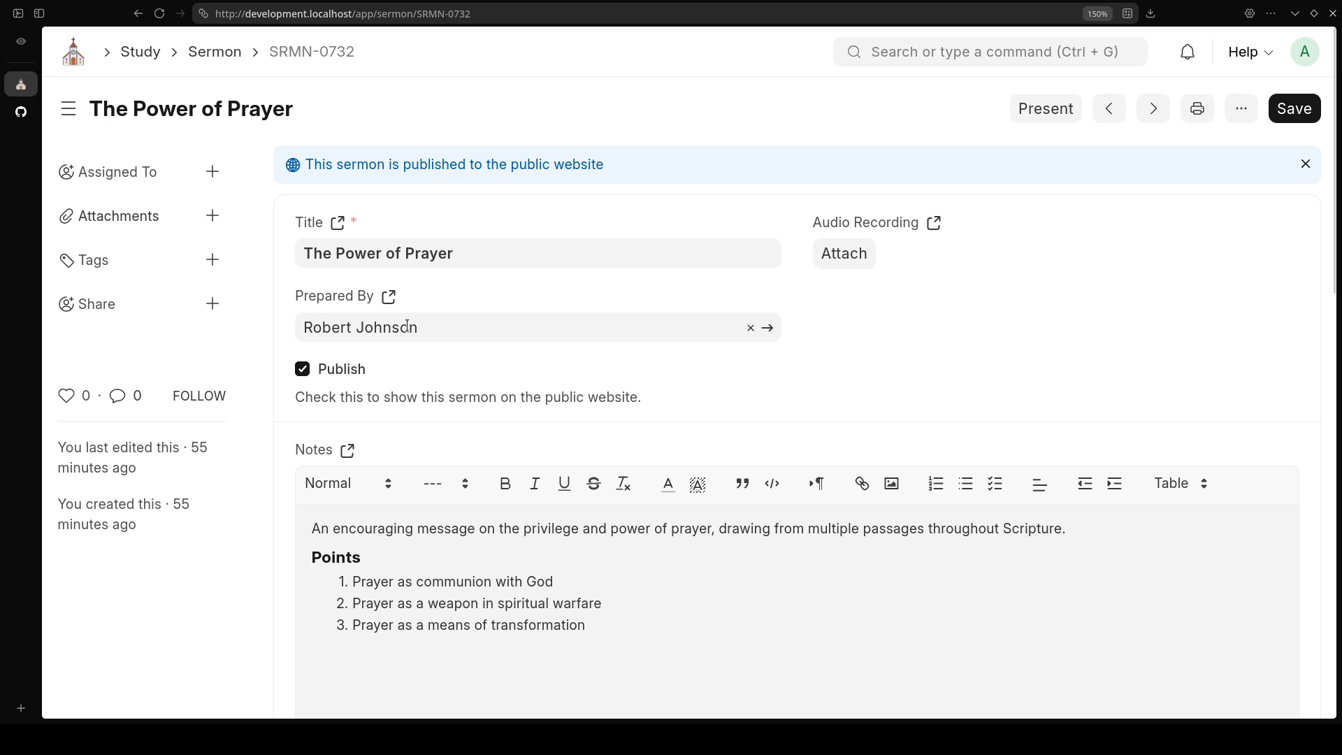
pyautogui.scroll(-2, 376, 355)
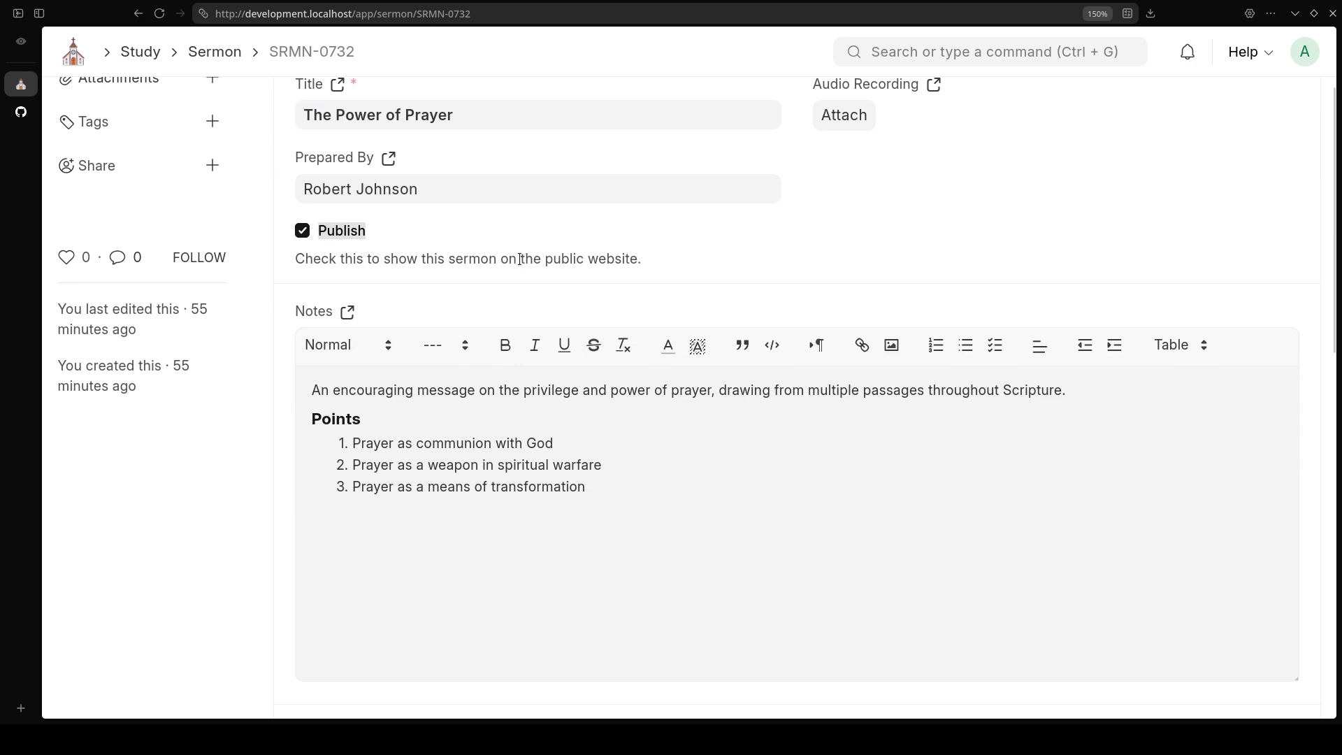
pyautogui.scroll(2, 519, 258)
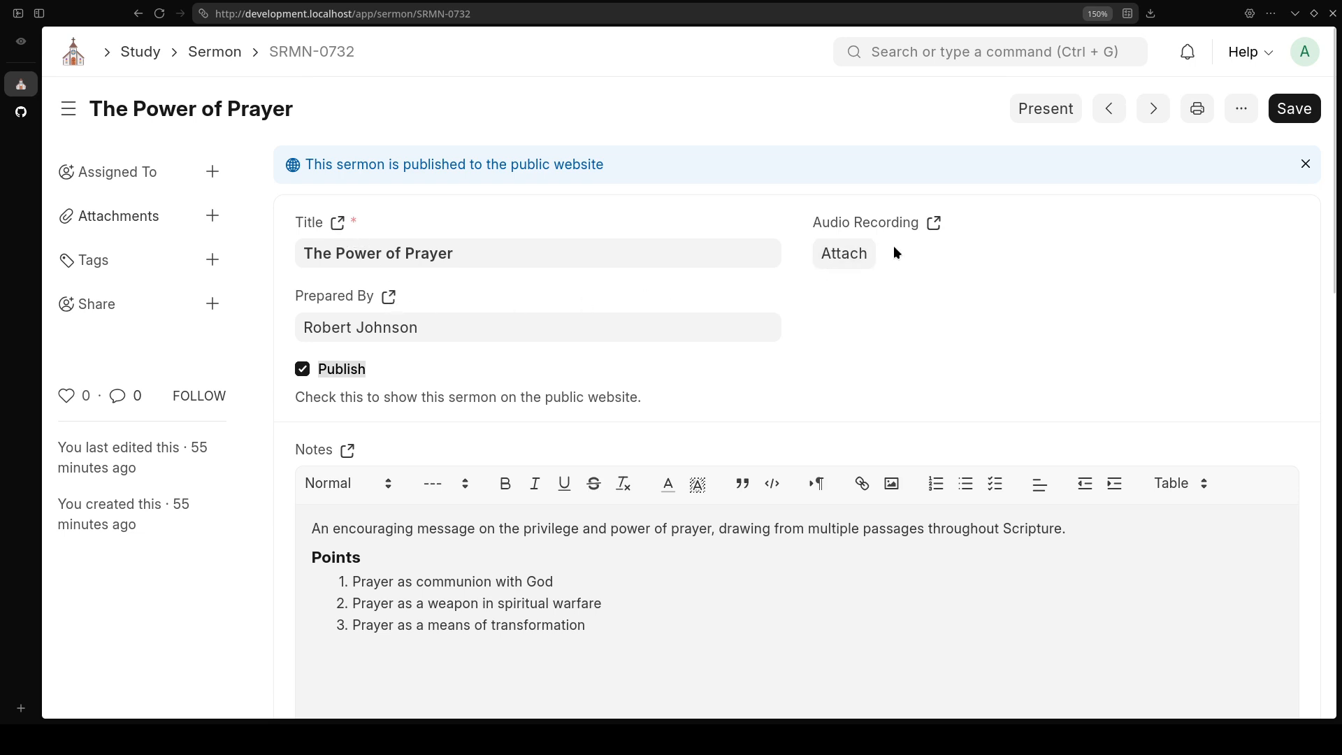
pyautogui.scroll(-2, 382, 466)
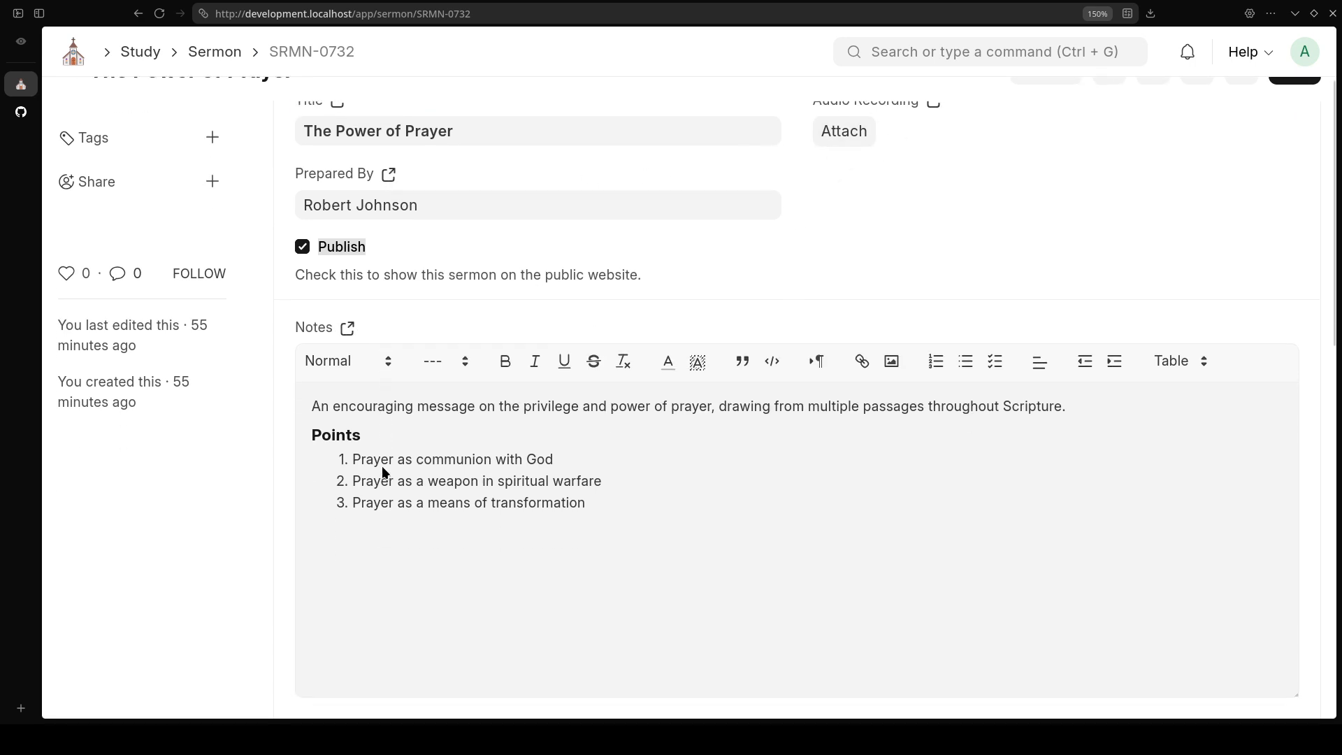
pyautogui.scroll(-2, 381, 466)
pyautogui.moveTo(309, 252); pyautogui.dragTo(644, 395)
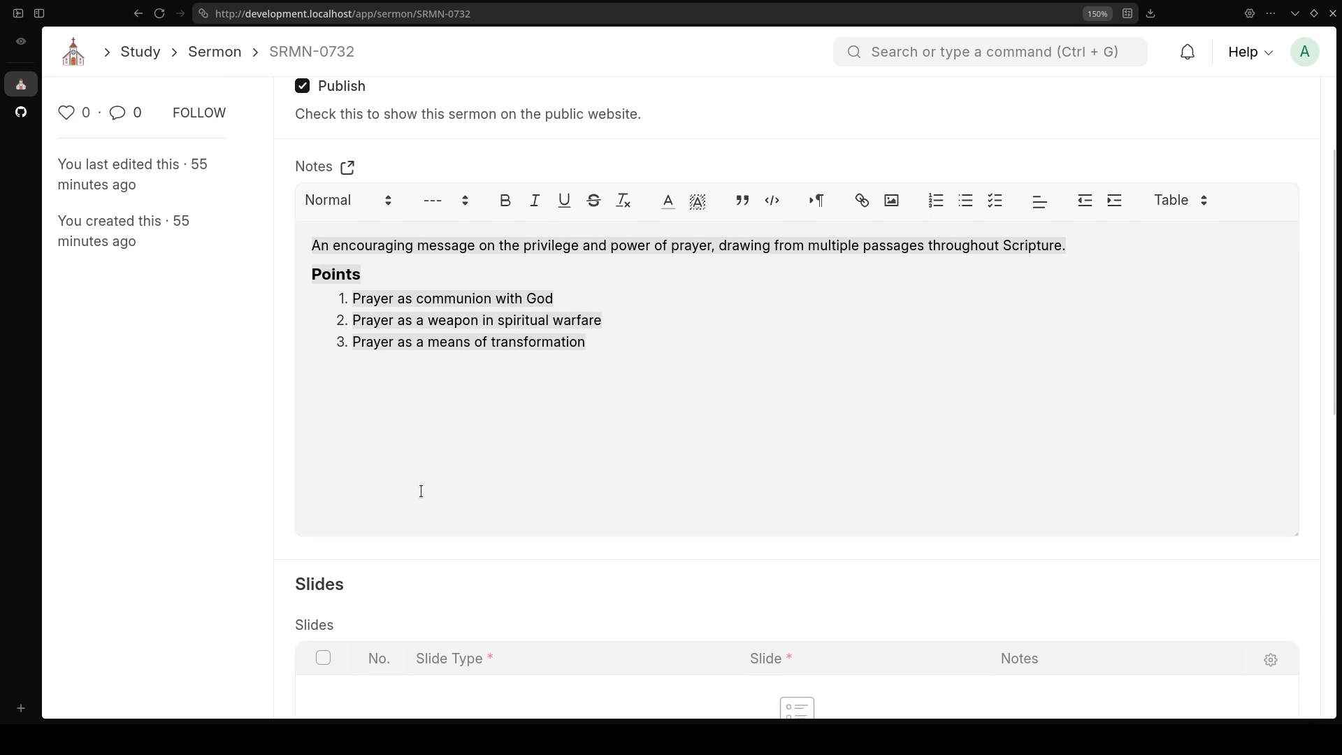
# Add a slide of type Belief with The Lord's Supper to the sermon and save the record
pyautogui.scroll(-5, 421, 493)
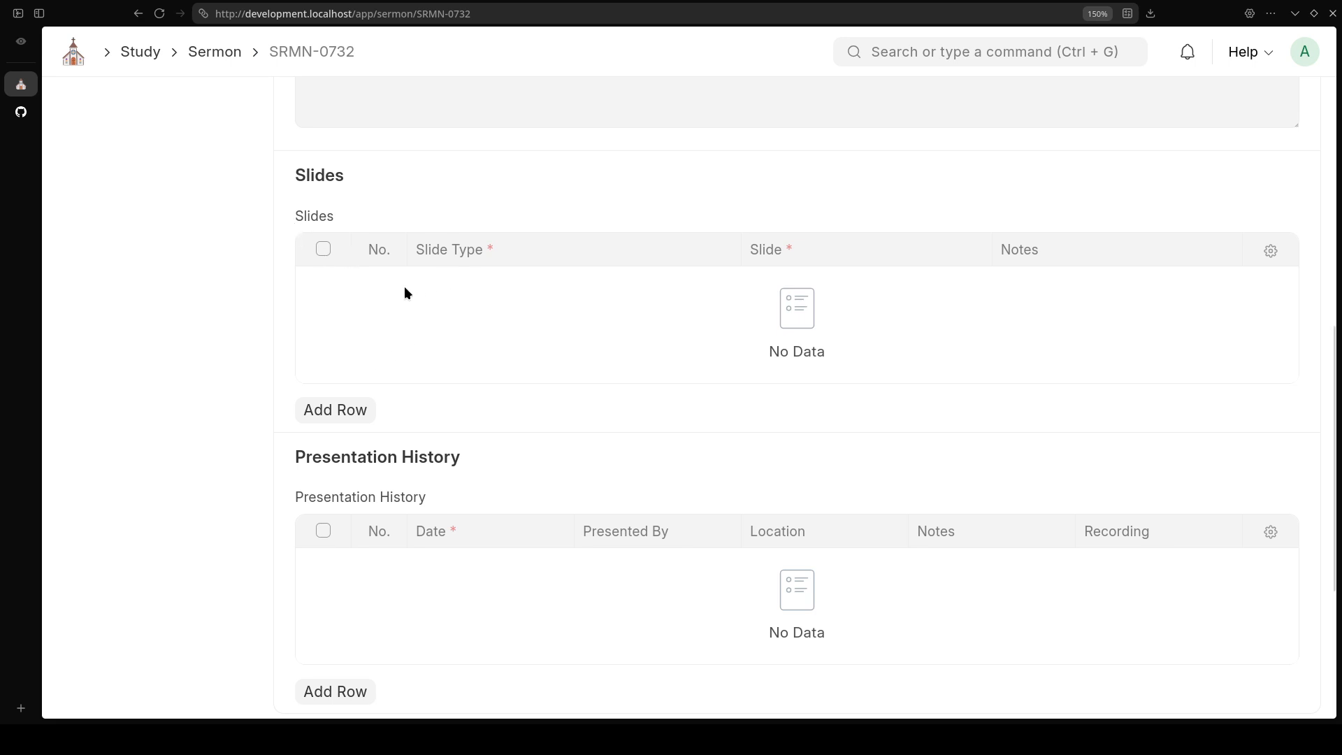
pyautogui.click(341, 413)
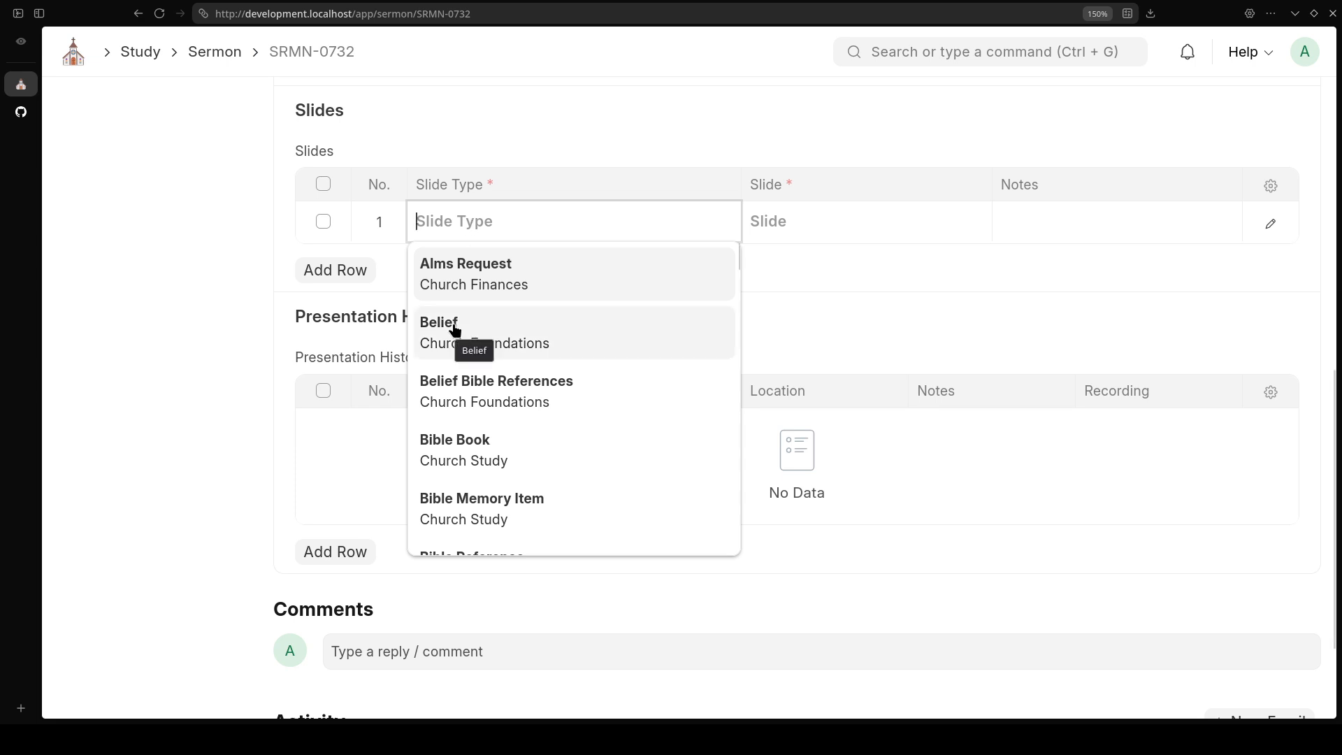
pyautogui.click(450, 340)
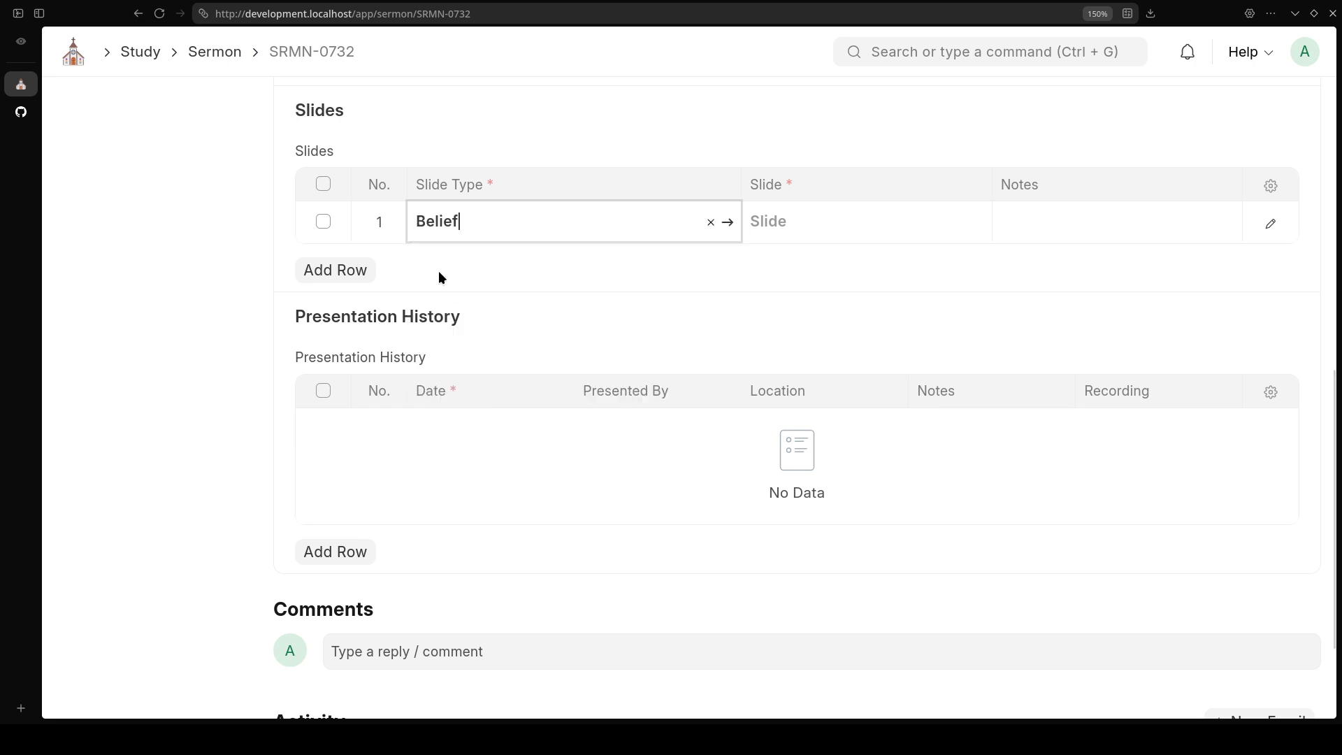
pyautogui.click(759, 222)
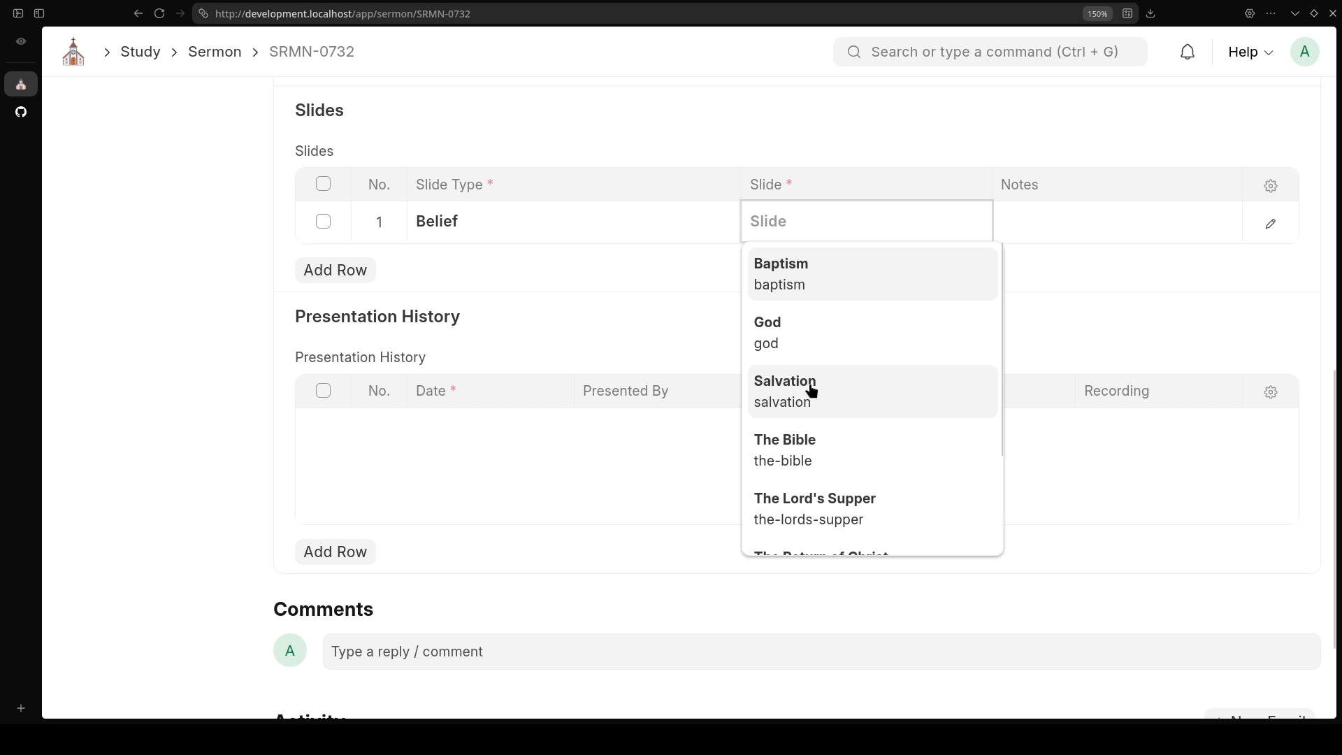
pyautogui.click(809, 513)
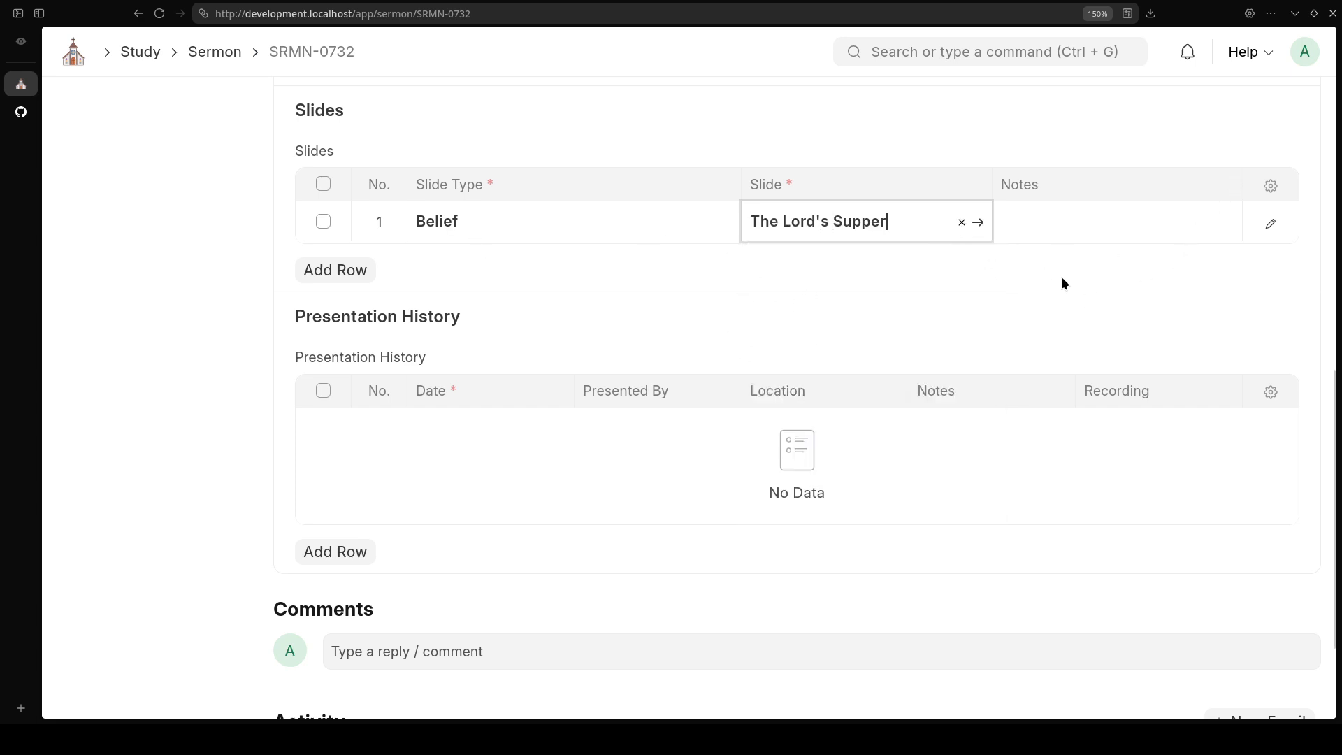
pyautogui.scroll(3, 1063, 286)
pyautogui.click(1295, 110)
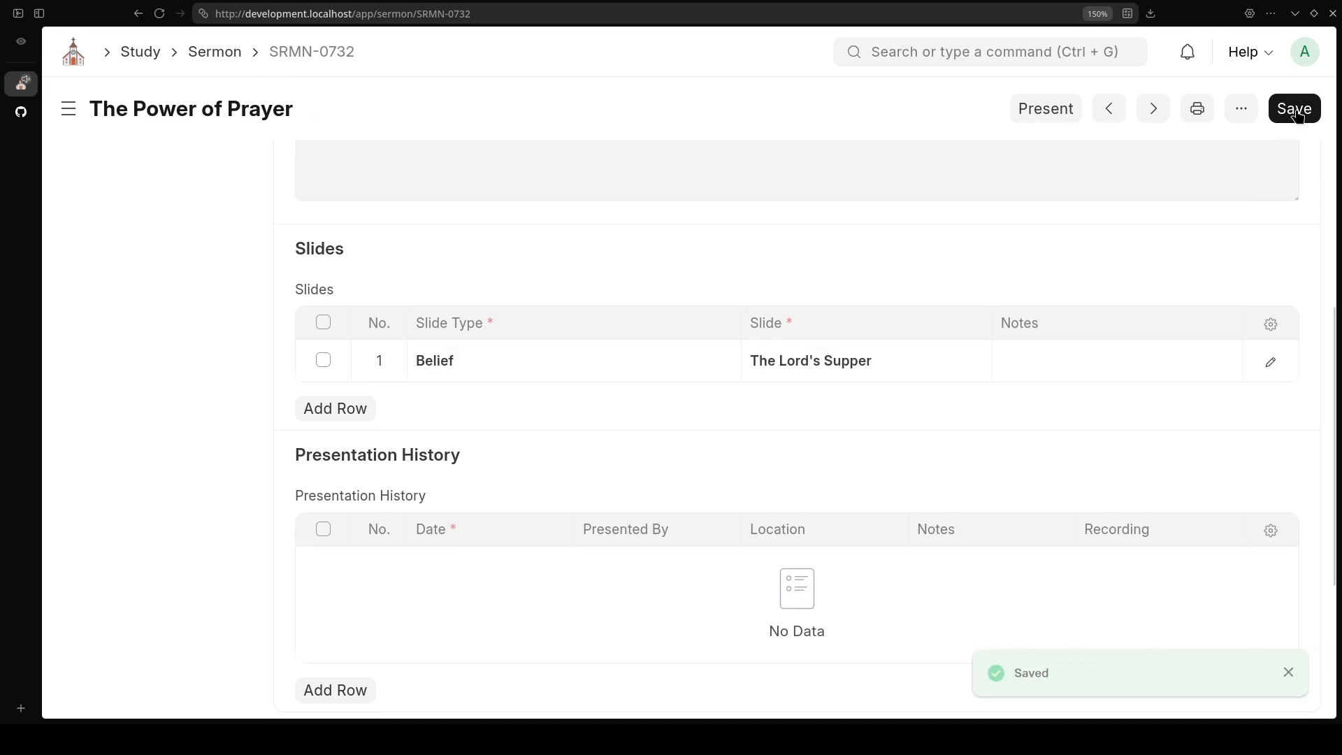
# Present the sermon, view its title slide and The Lord's Supper slide, and close the presentation
pyautogui.scroll(8, 768, 402)
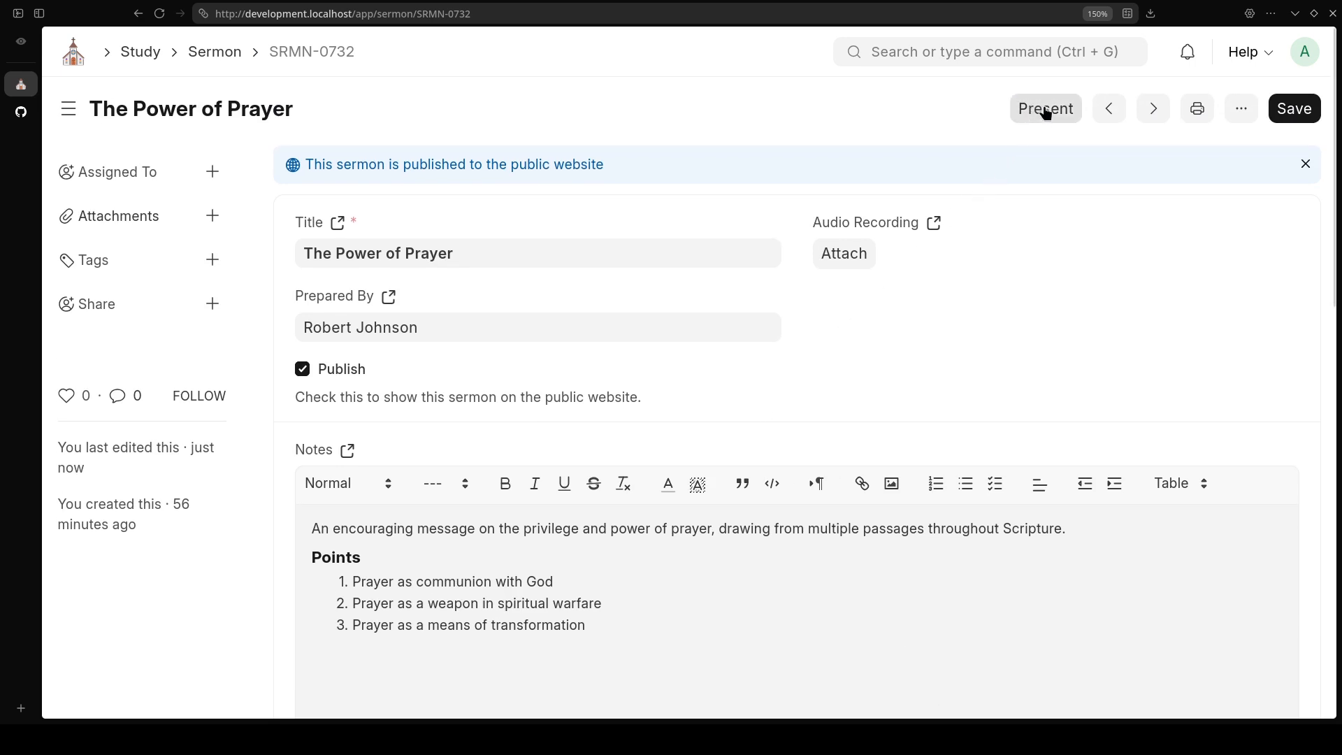
pyautogui.scroll(-8, 783, 434)
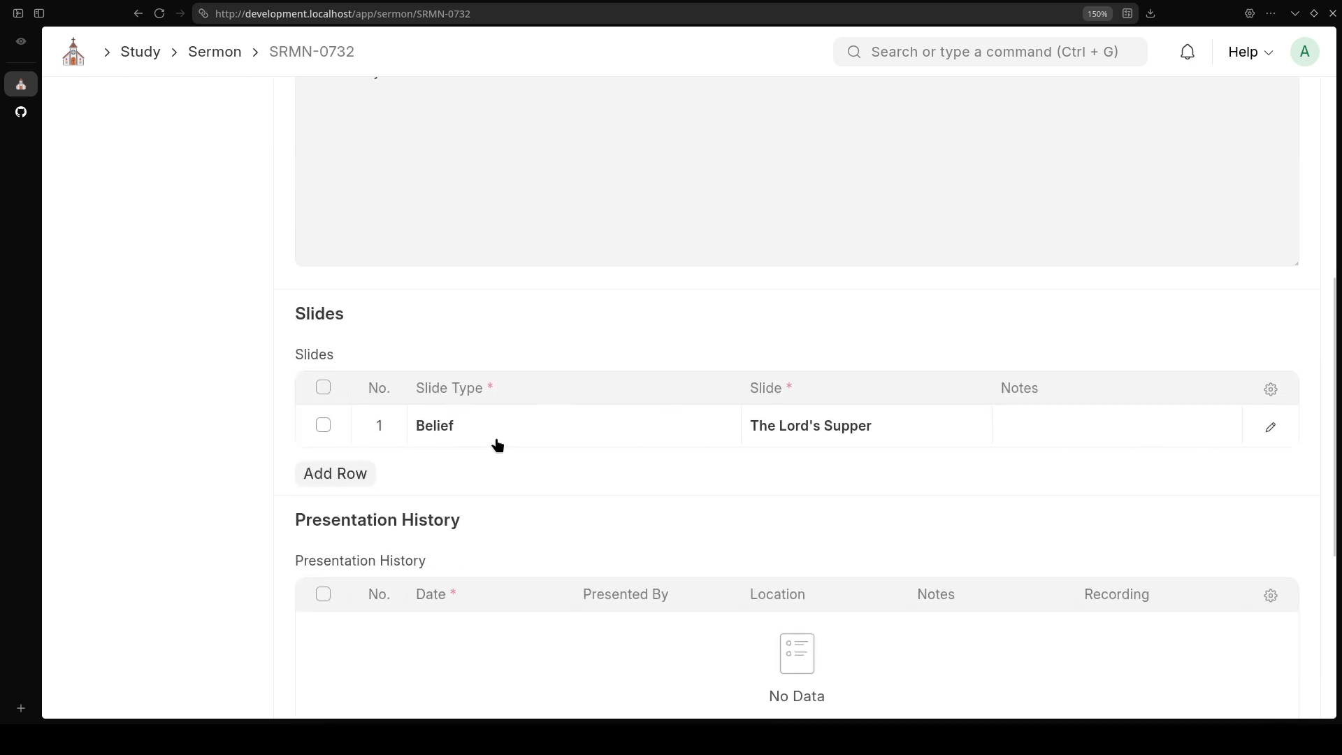
pyautogui.scroll(8, 804, 392)
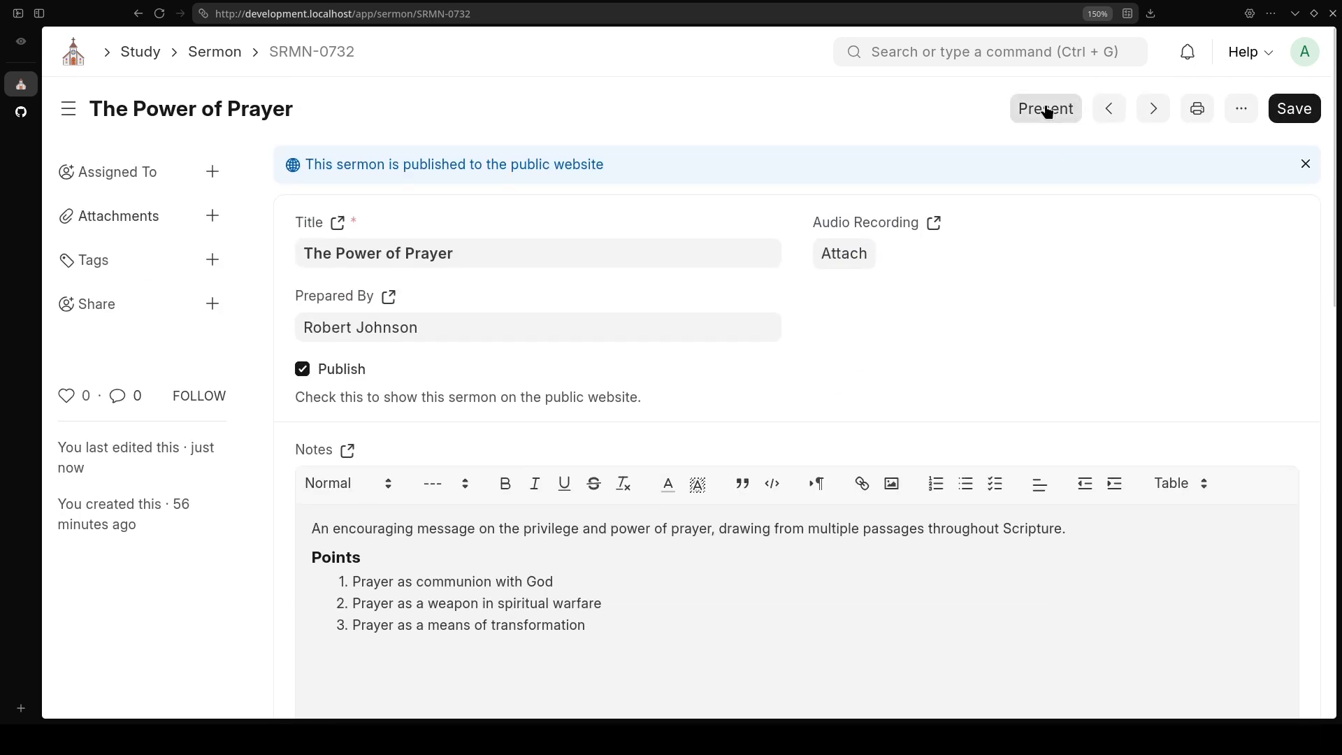
pyautogui.click(1043, 110)
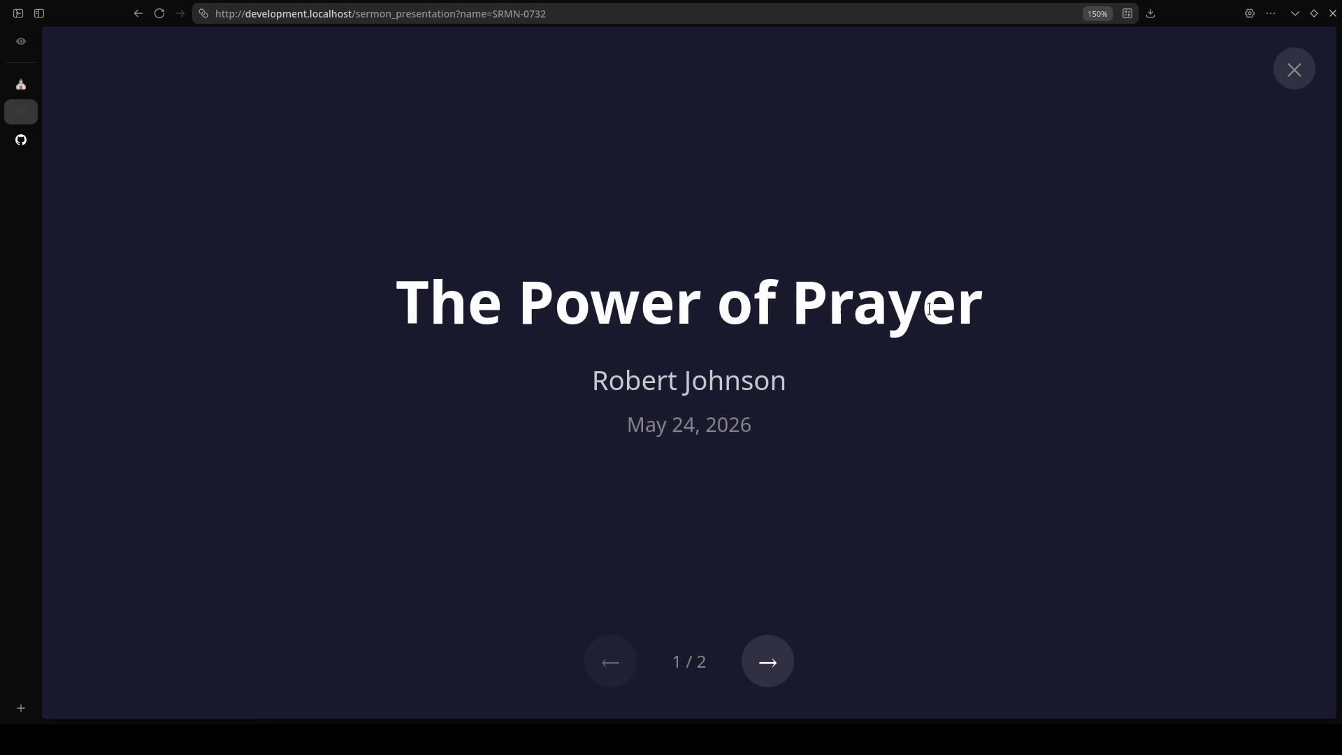
pyautogui.moveTo(593, 383); pyautogui.dragTo(786, 384)
pyautogui.click(813, 384)
pyautogui.click(764, 664)
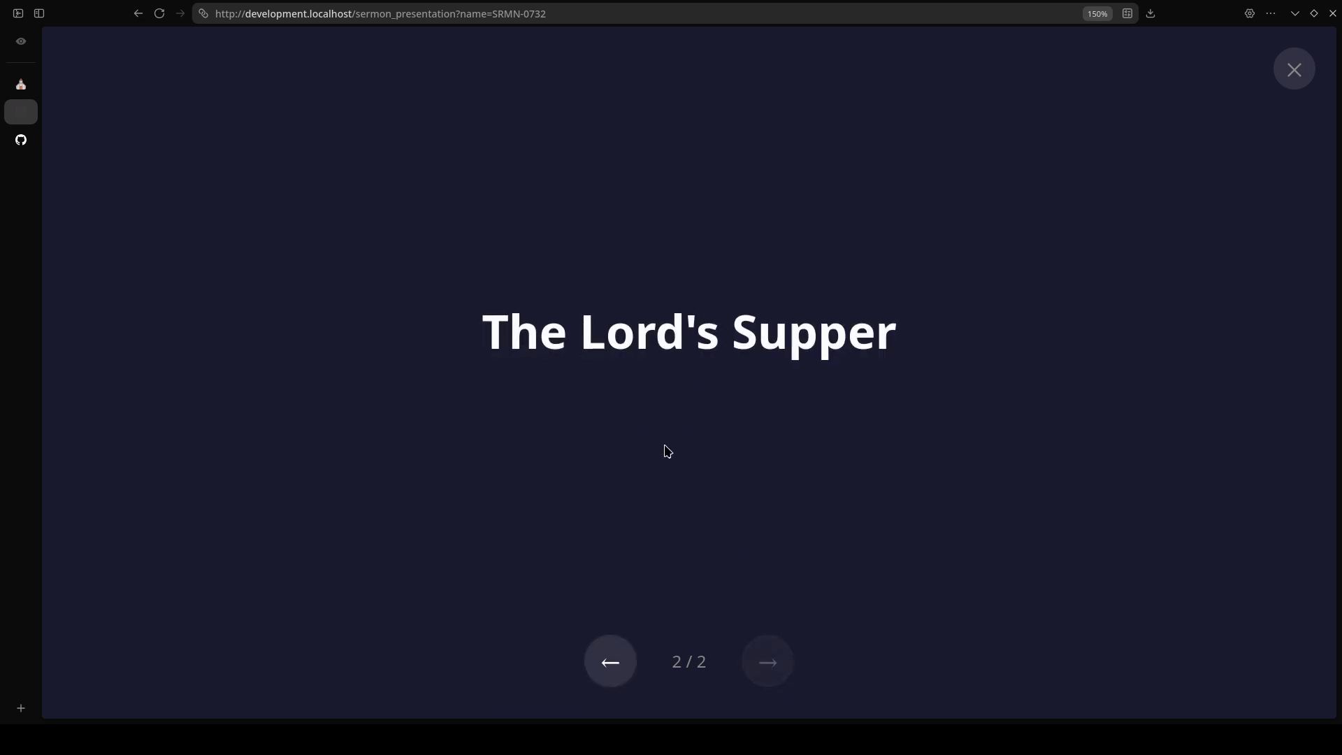
pyautogui.moveTo(484, 330); pyautogui.dragTo(920, 338)
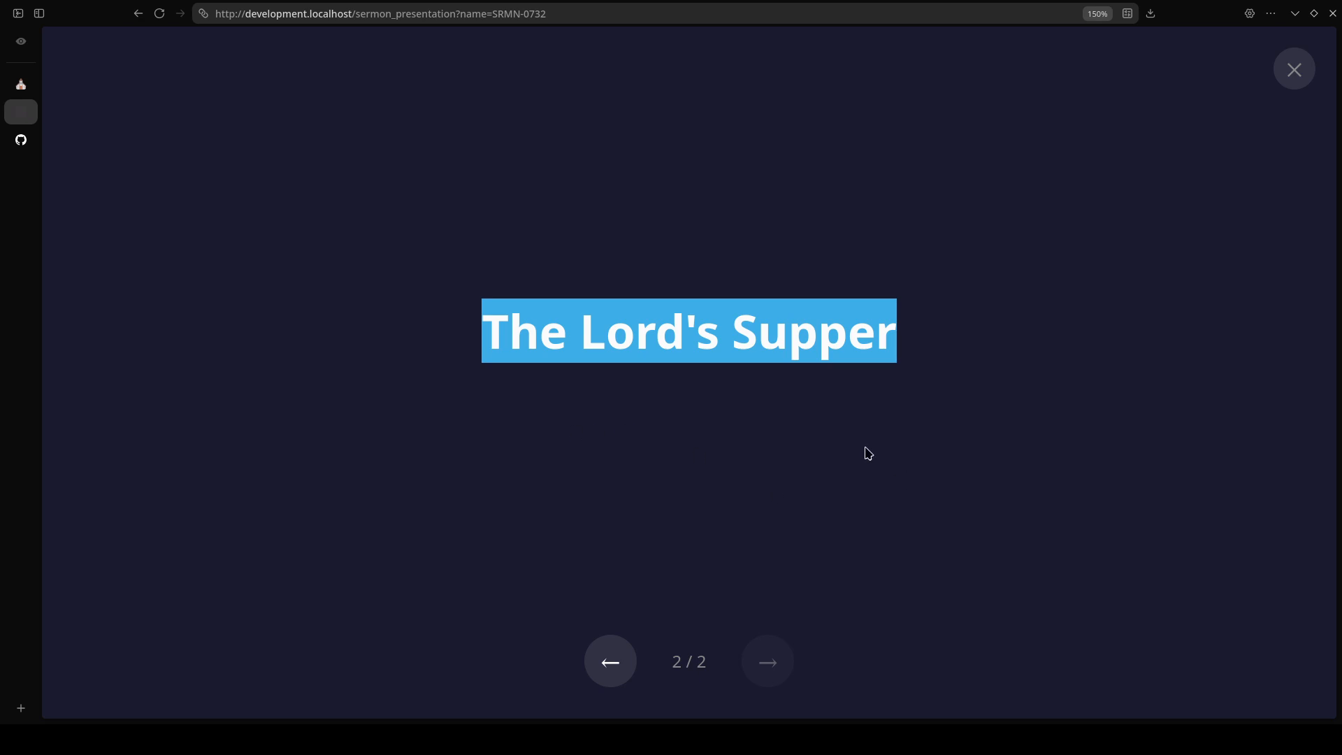
pyautogui.click(1295, 70)
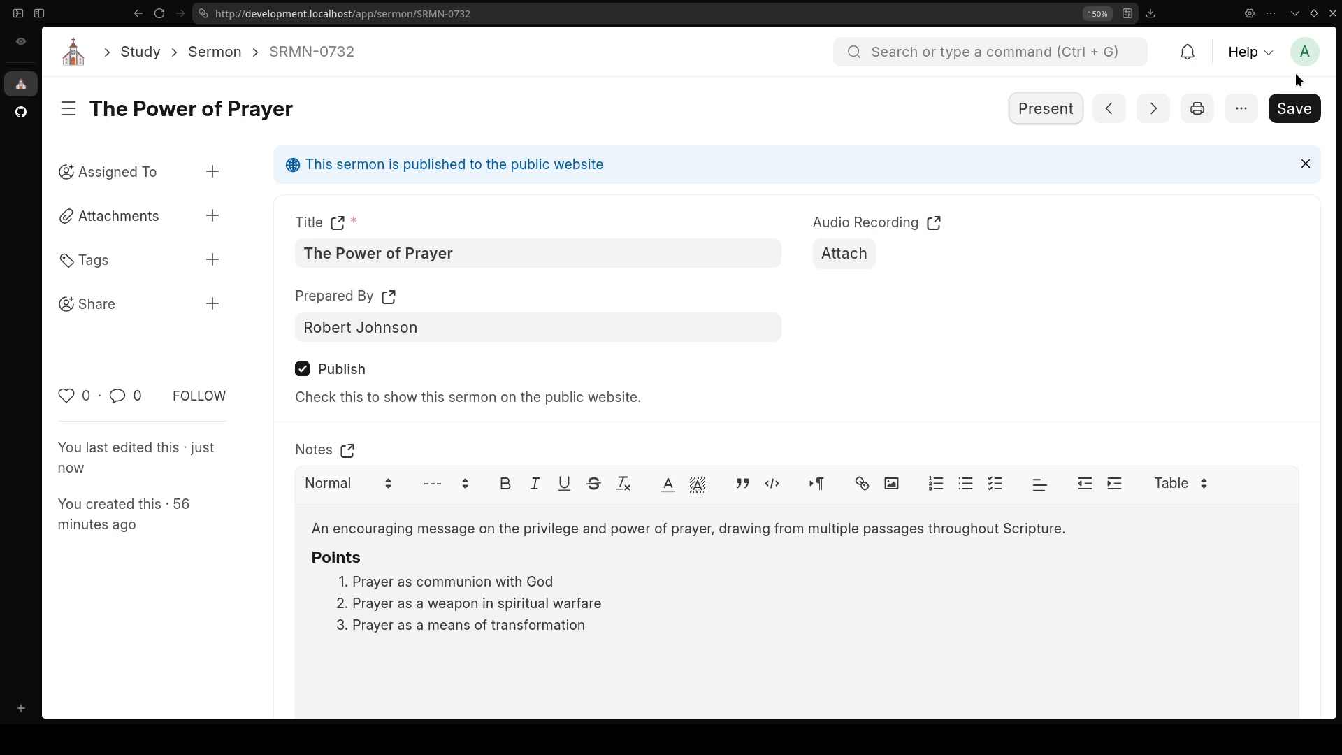
# Open the belief record for The Lord's Supper from the sermon's slide row
pyautogui.scroll(-5, 831, 461)
pyautogui.scroll(-1, 830, 471)
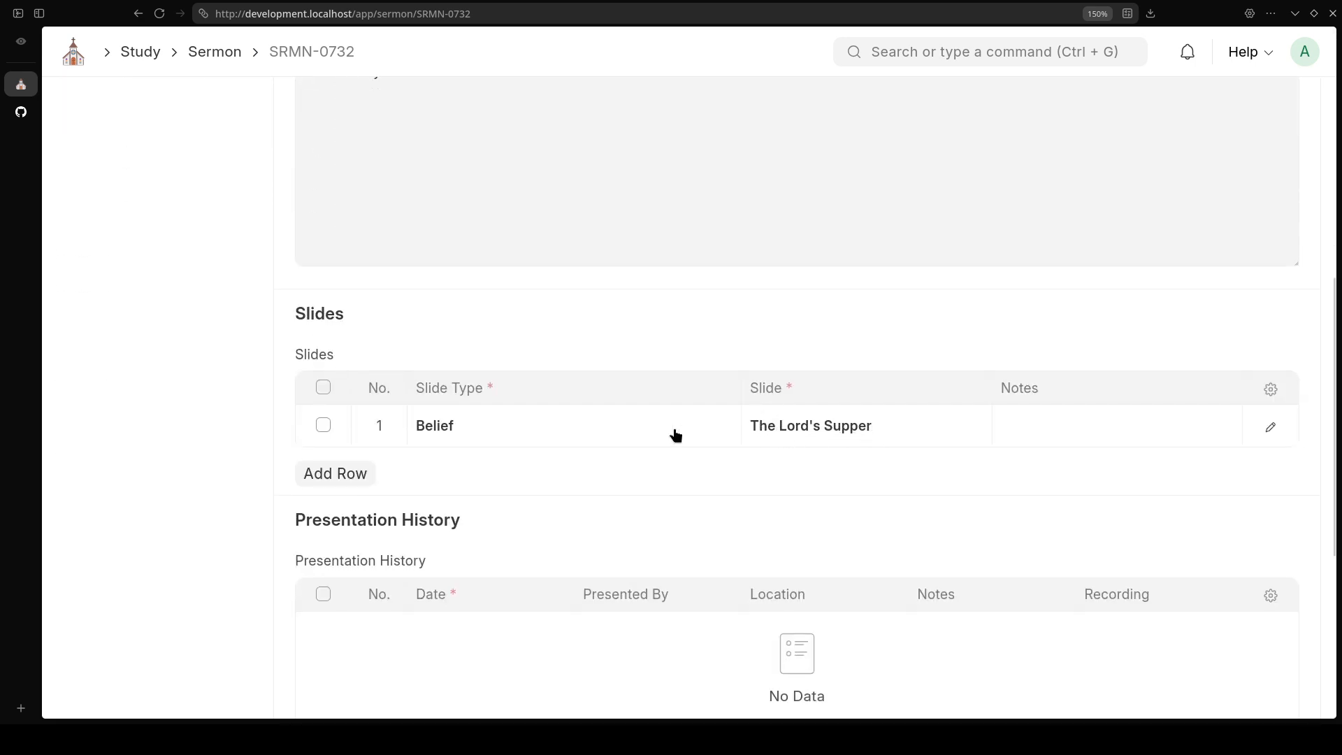
pyautogui.click(795, 430)
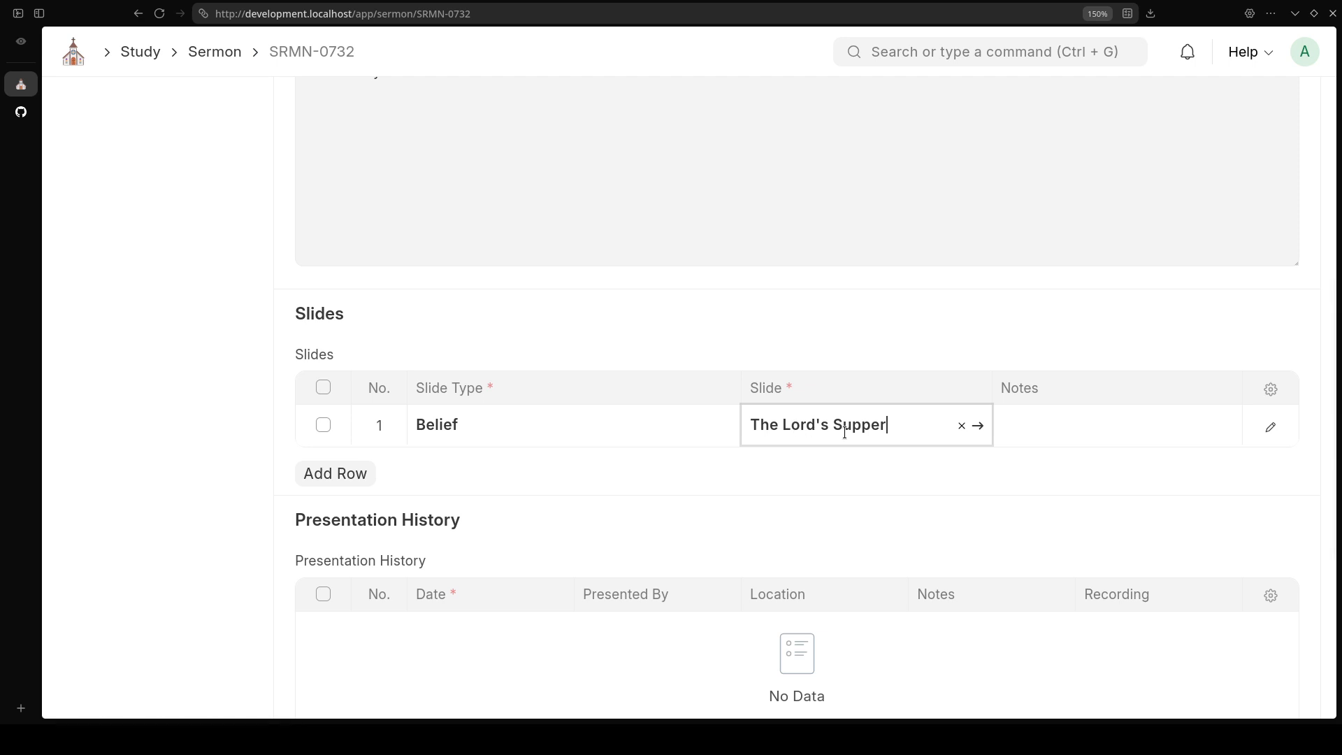
pyautogui.click(979, 428)
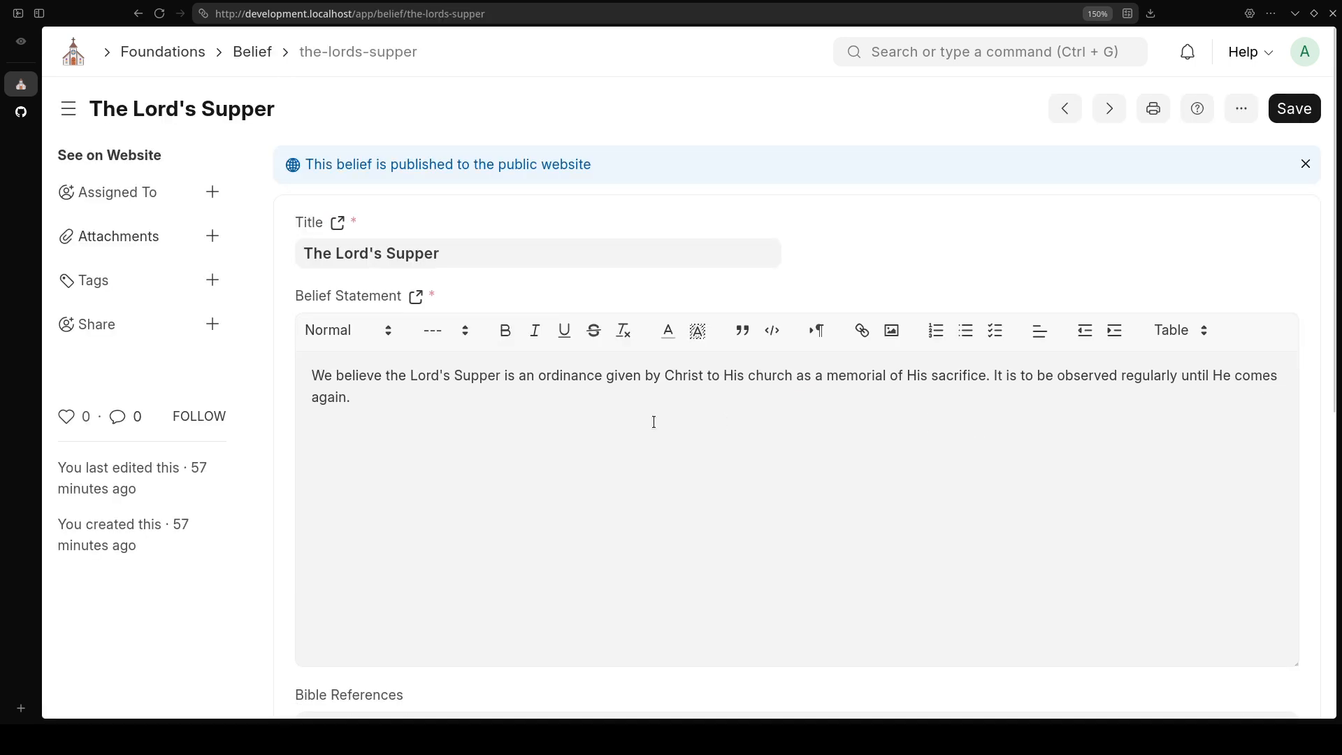
# Return from the belief record to the sermon and open The Lord's Supper slide row for editing
pyautogui.moveTo(362, 418); pyautogui.dragTo(291, 359)
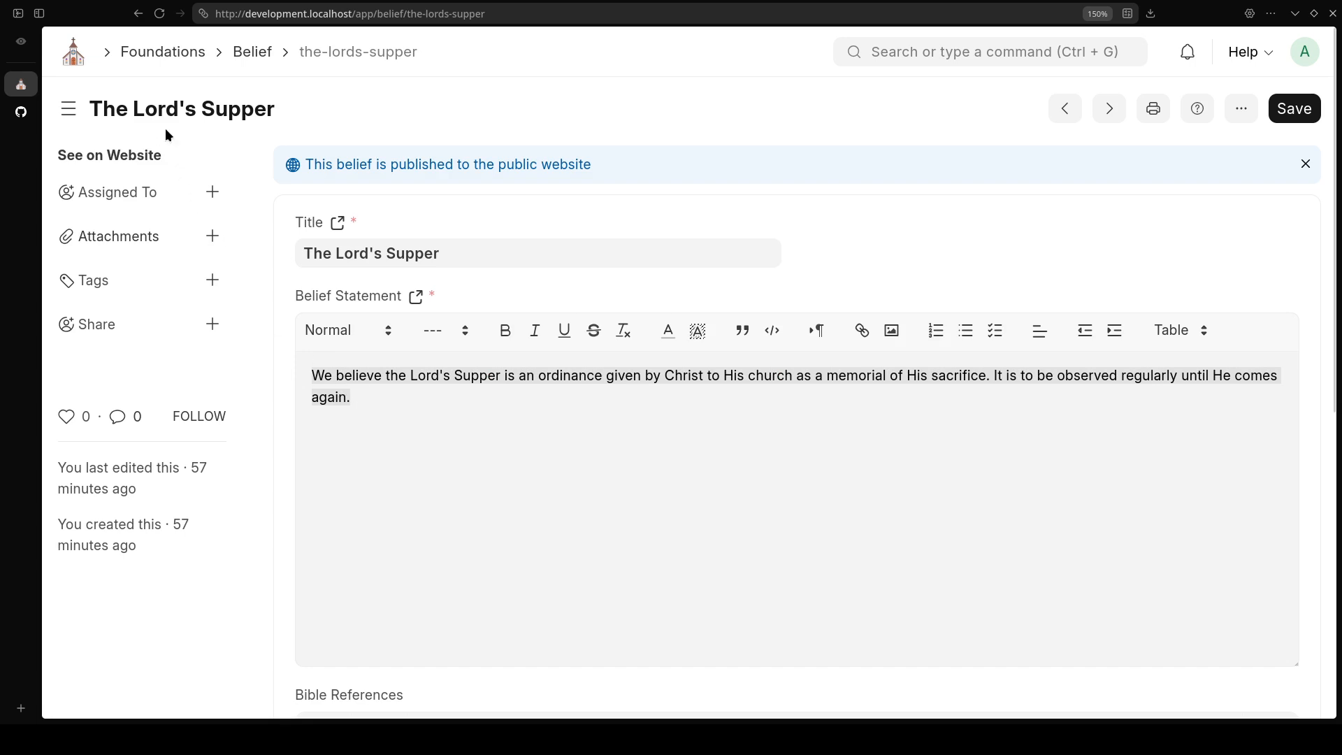
pyautogui.click(139, 14)
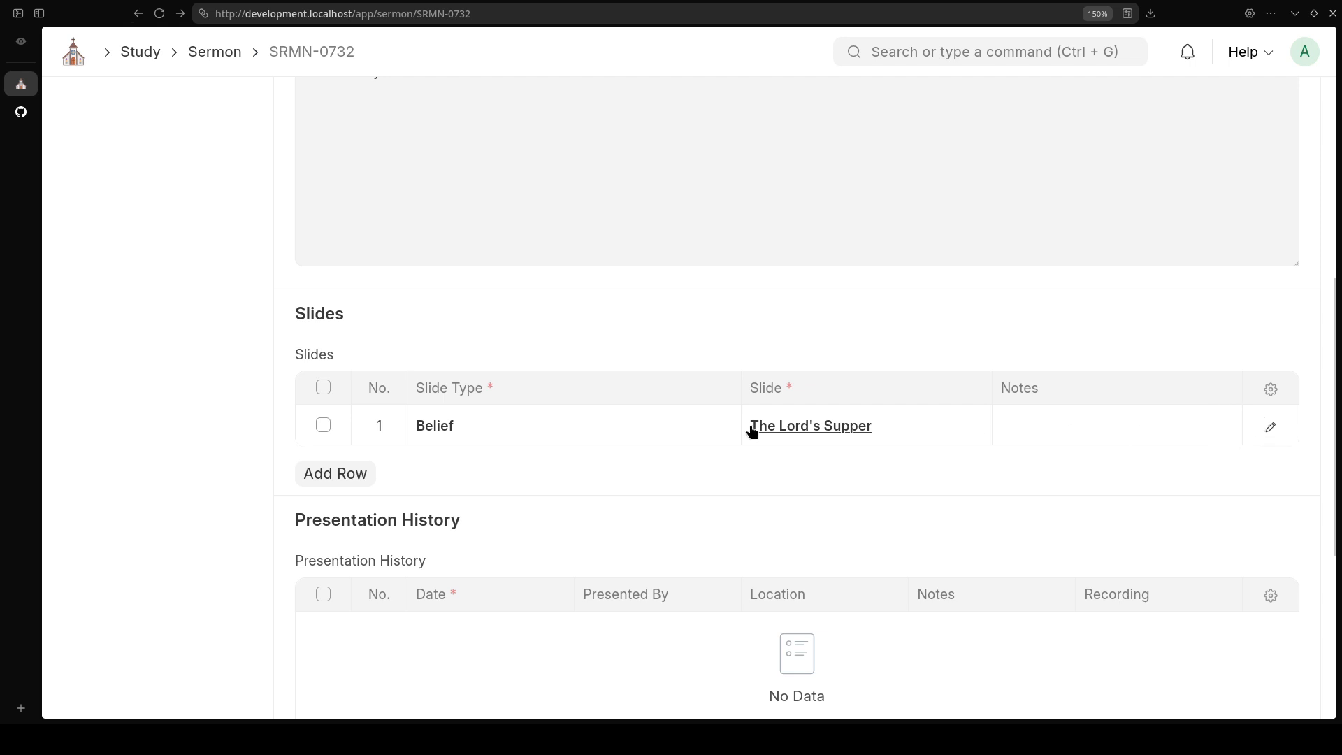
pyautogui.click(1264, 434)
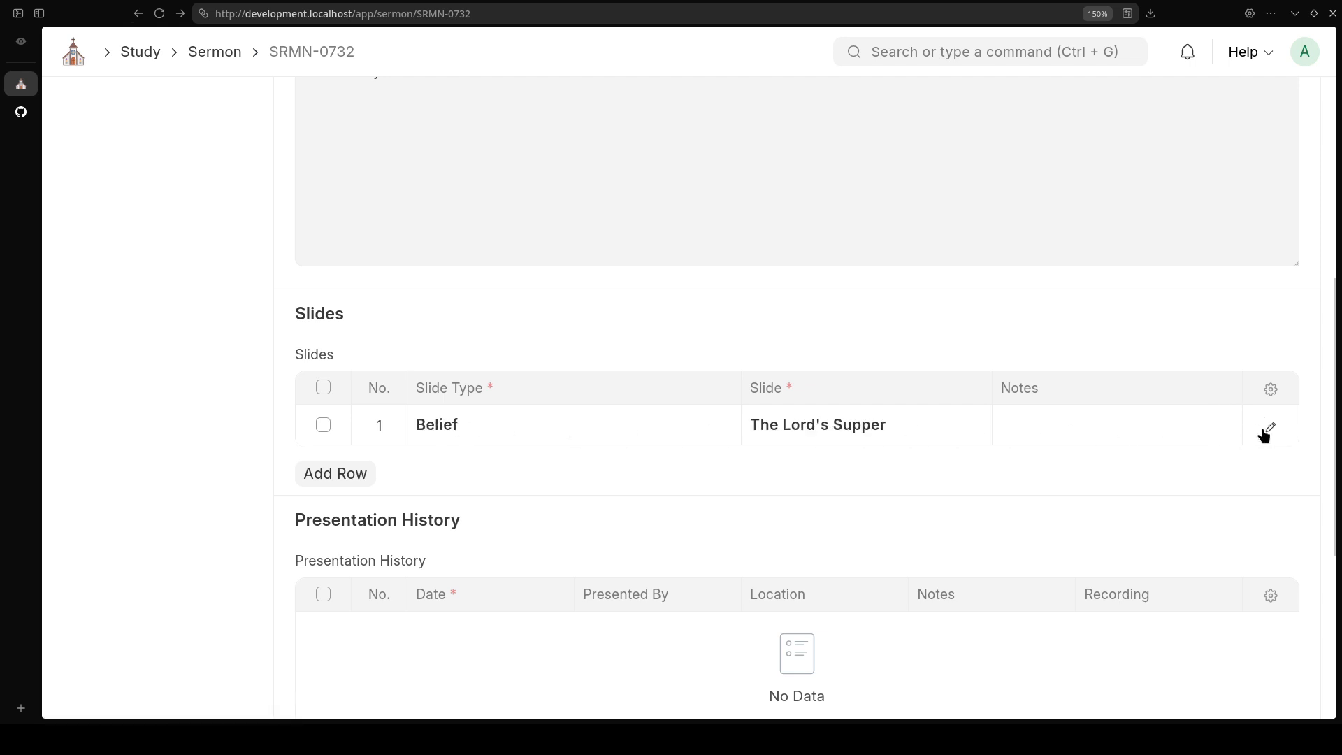
pyautogui.click(1271, 428)
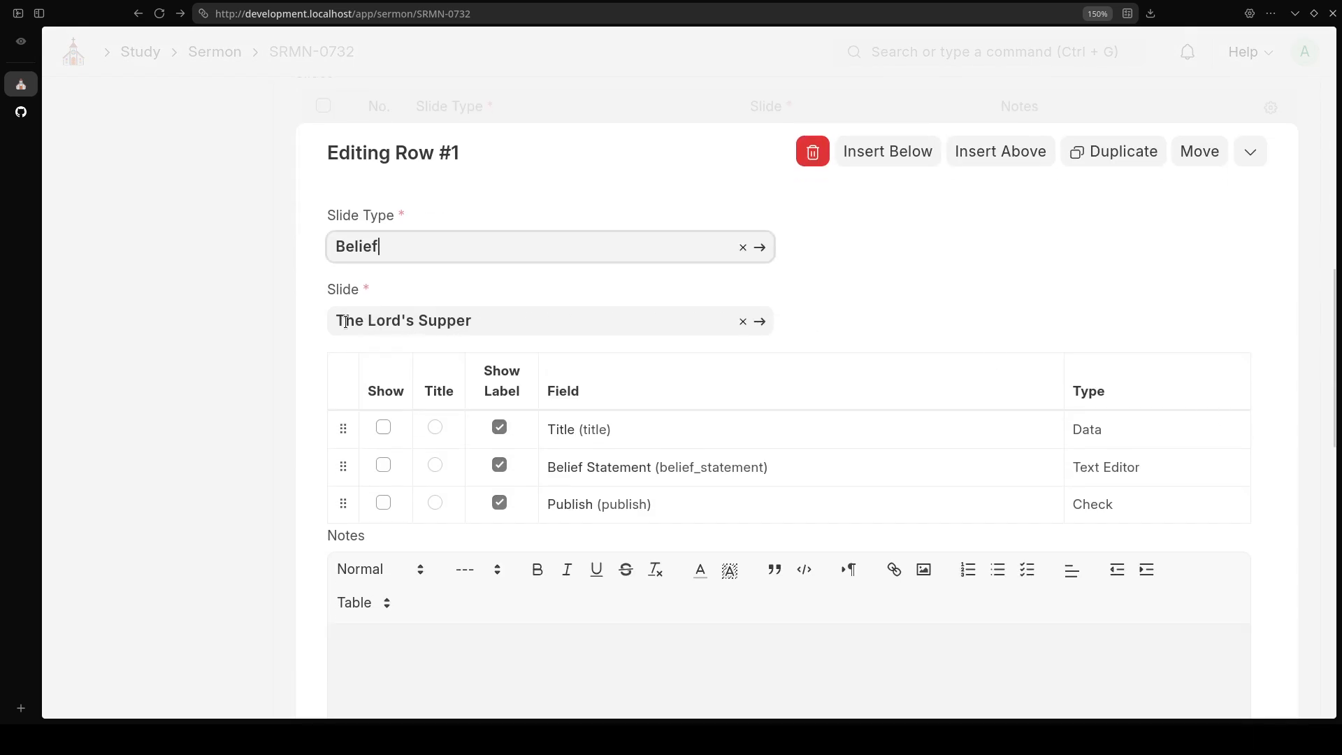
# Examine the Slide value and the Title, Belief Statement and Publish fields offered for the belief slide
pyautogui.moveTo(340, 321); pyautogui.dragTo(504, 329)
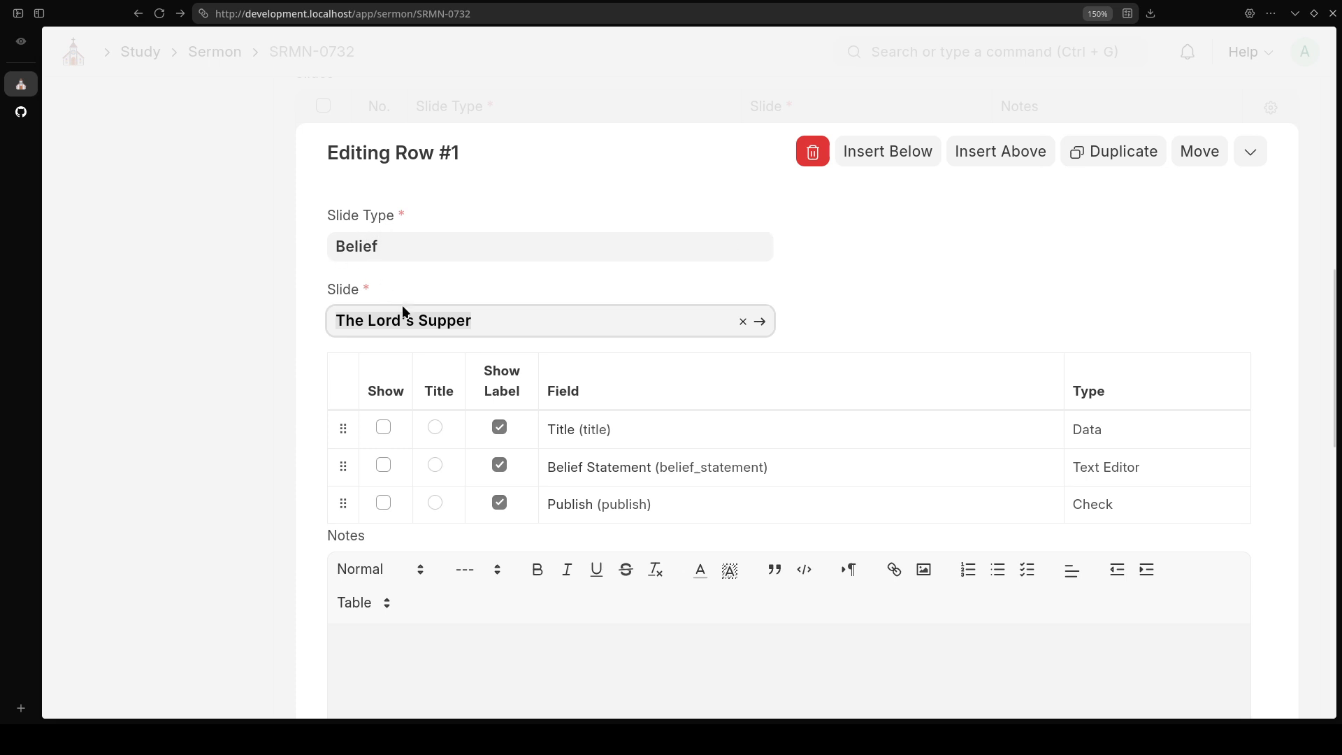
pyautogui.moveTo(553, 431); pyautogui.dragTo(606, 429)
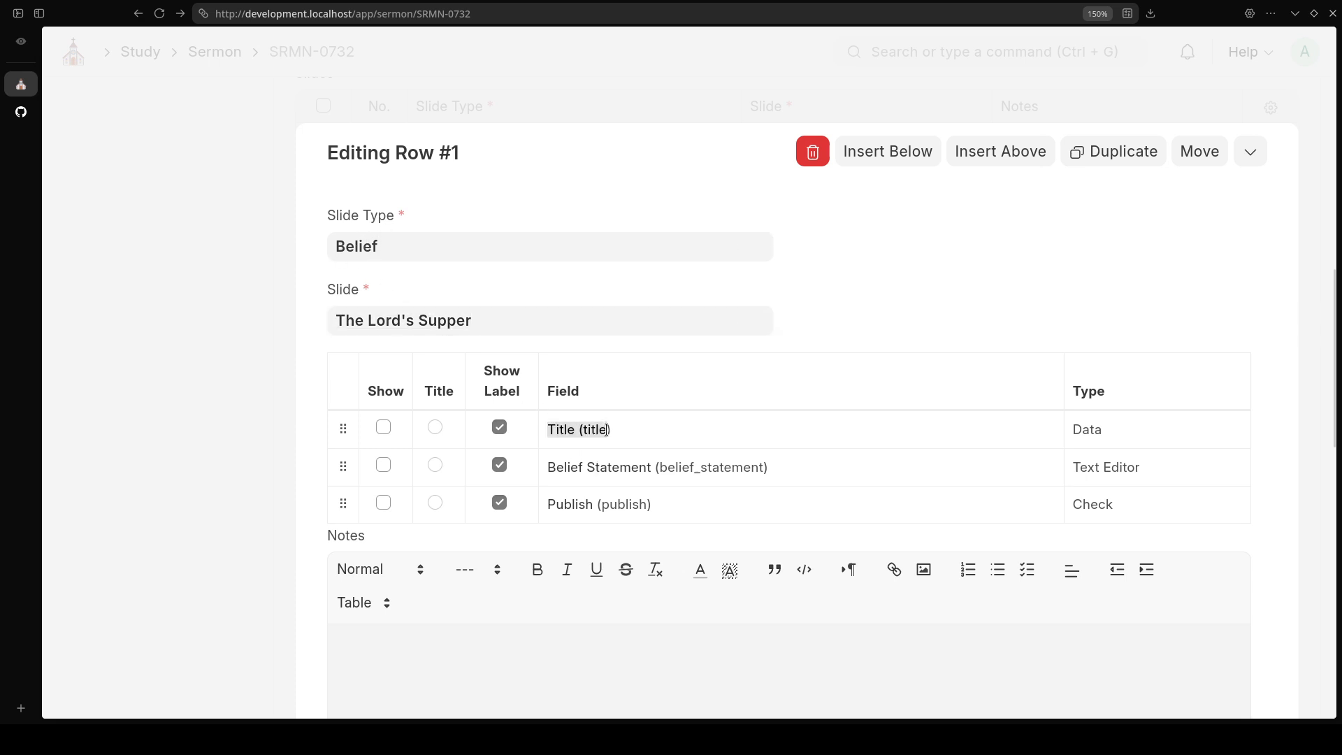
pyautogui.moveTo(547, 471); pyautogui.dragTo(789, 471)
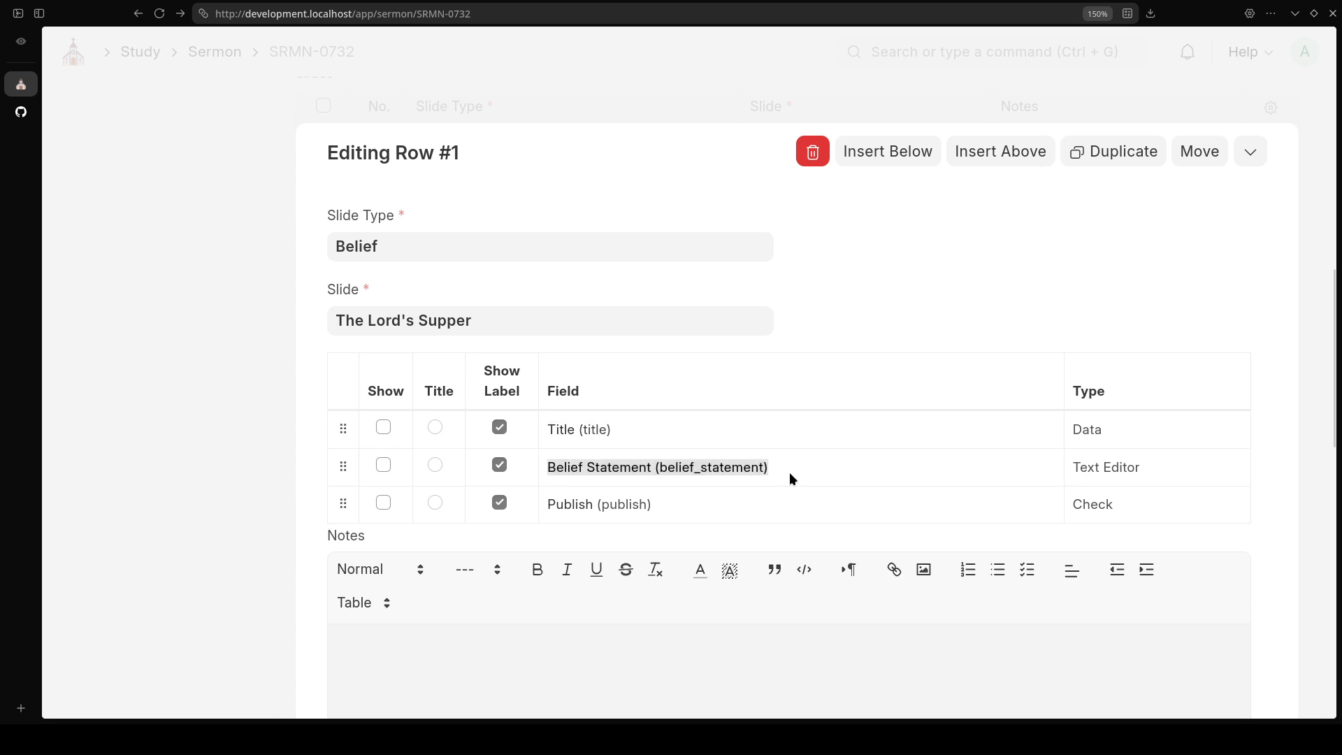
pyautogui.moveTo(550, 505); pyautogui.dragTo(682, 510)
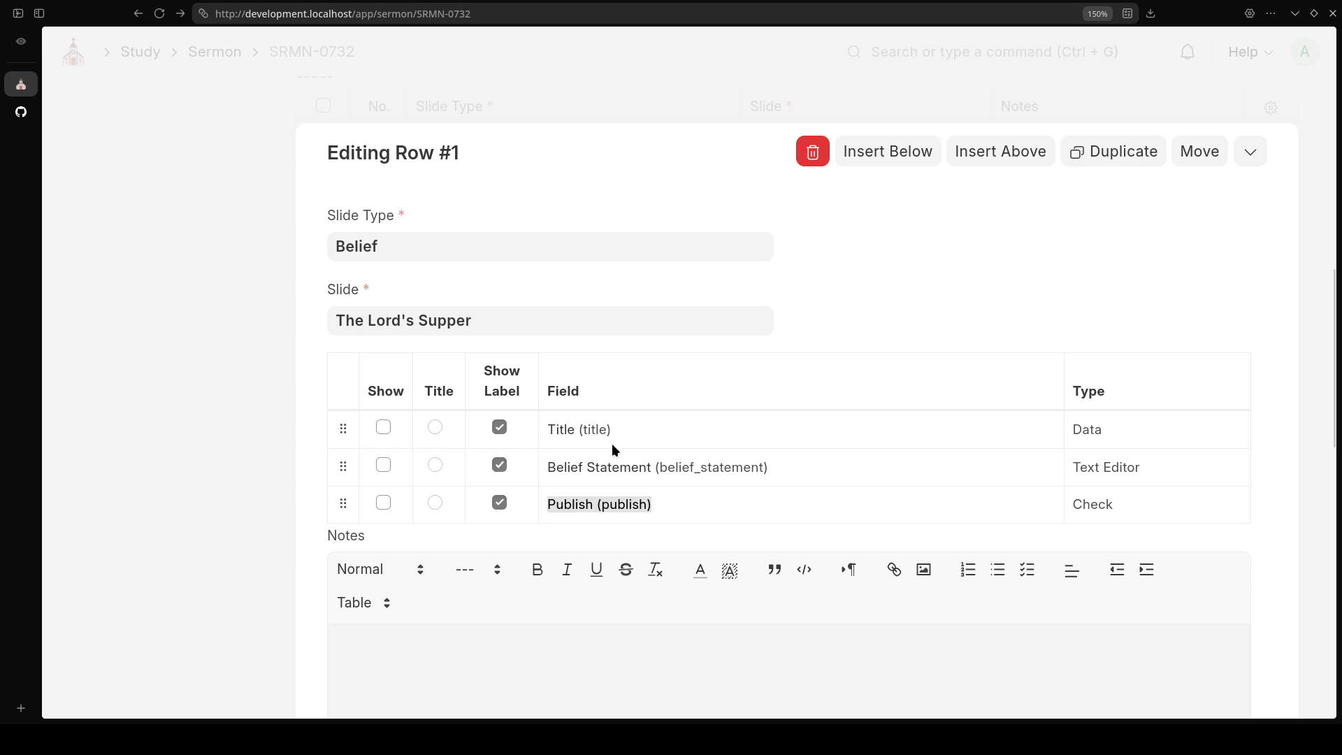
pyautogui.moveTo(549, 431); pyautogui.dragTo(630, 435)
# Show the Title and Belief Statement fields on the belief slide and use Title as the slide's title
pyautogui.click(381, 426)
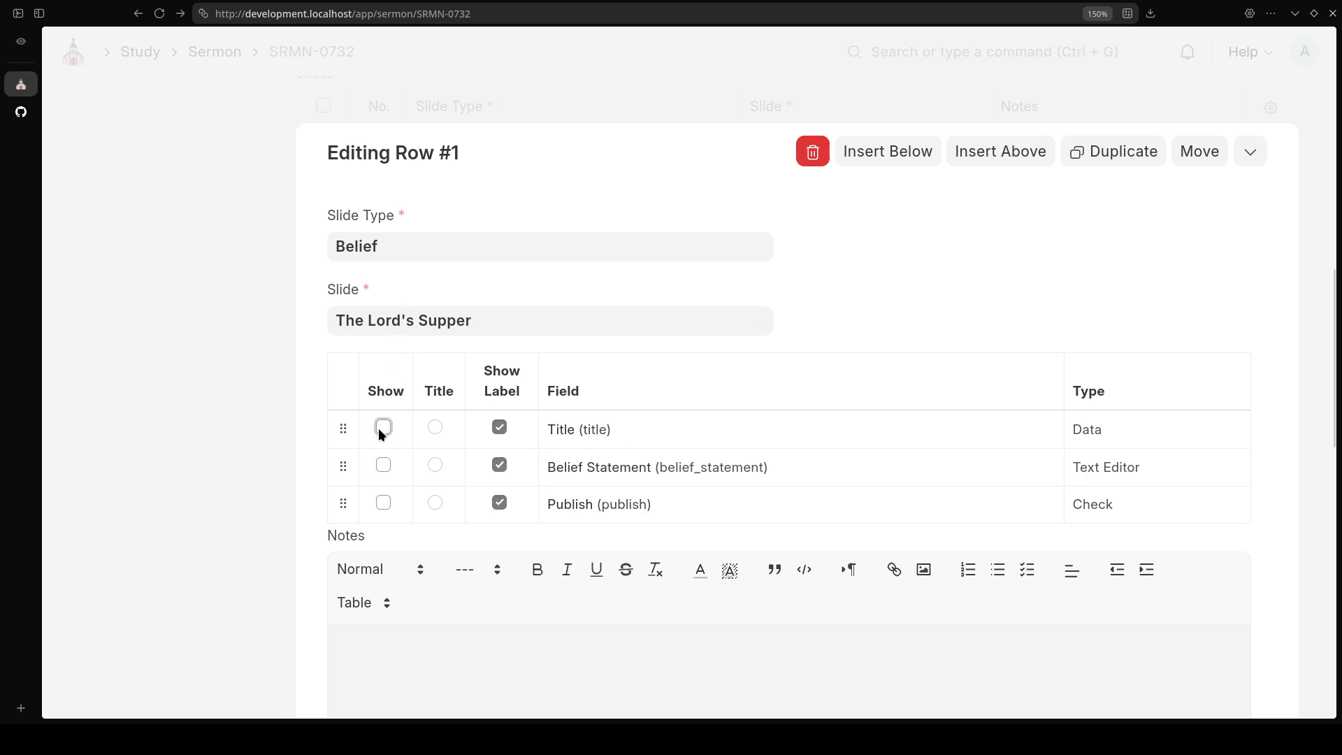
pyautogui.click(435, 428)
pyautogui.scroll(-3, 555, 426)
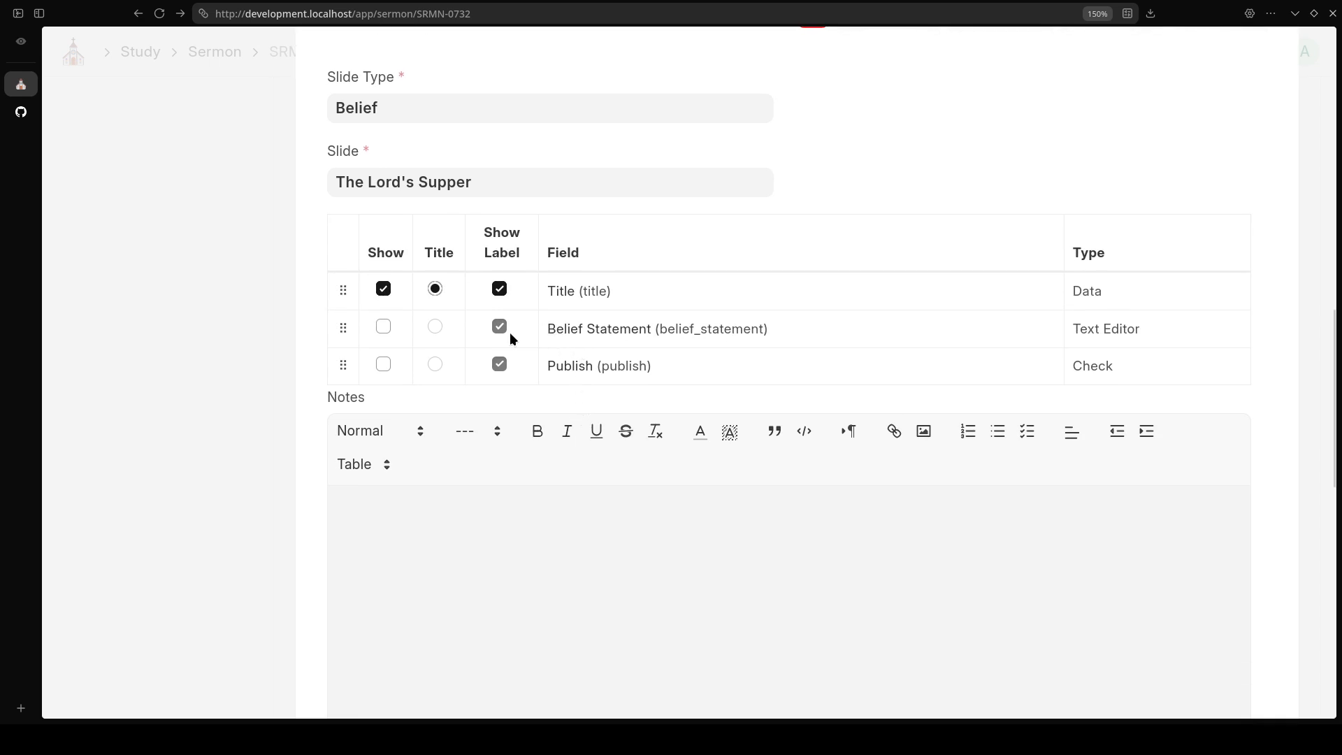
pyautogui.click(382, 330)
pyautogui.scroll(-3, 448, 482)
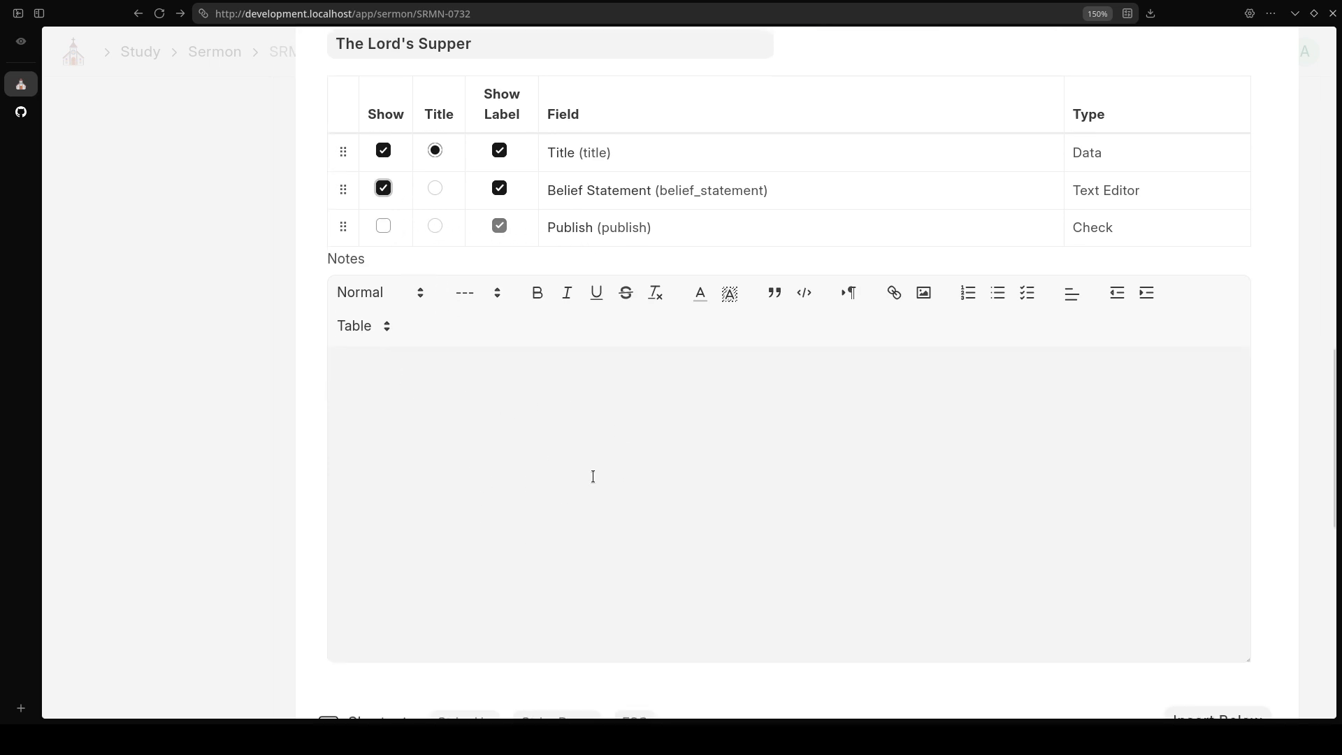
# Close the belief slide's row editor and save the sermon
pyautogui.scroll(5, 593, 476)
pyautogui.click(564, 213)
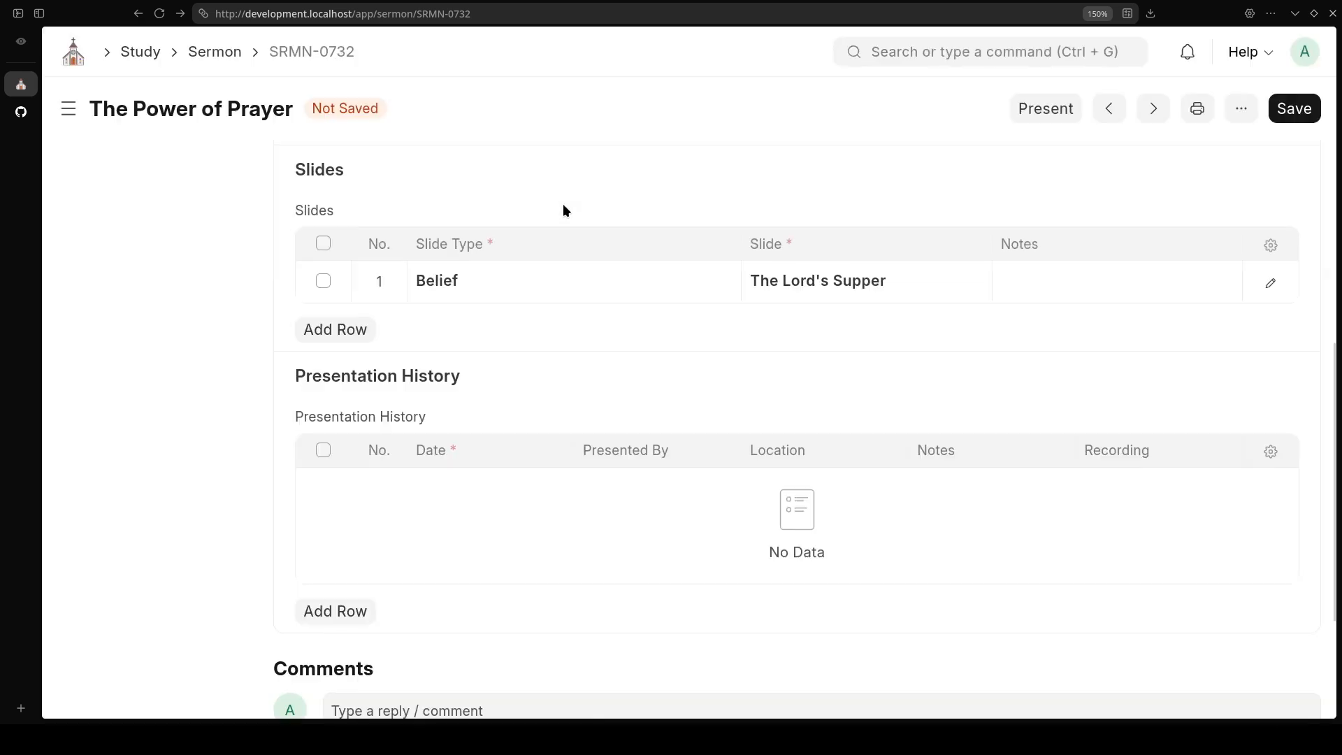
pyautogui.scroll(2, 829, 251)
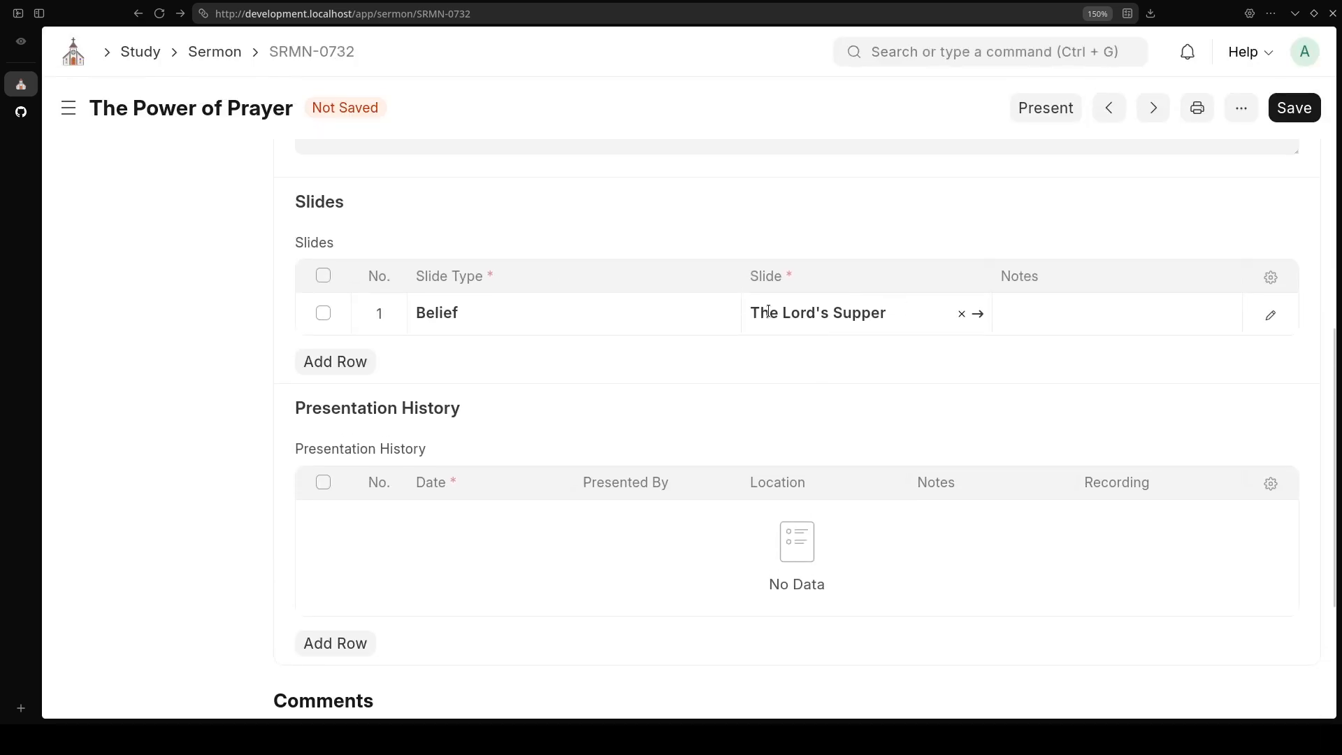
pyautogui.click(1317, 106)
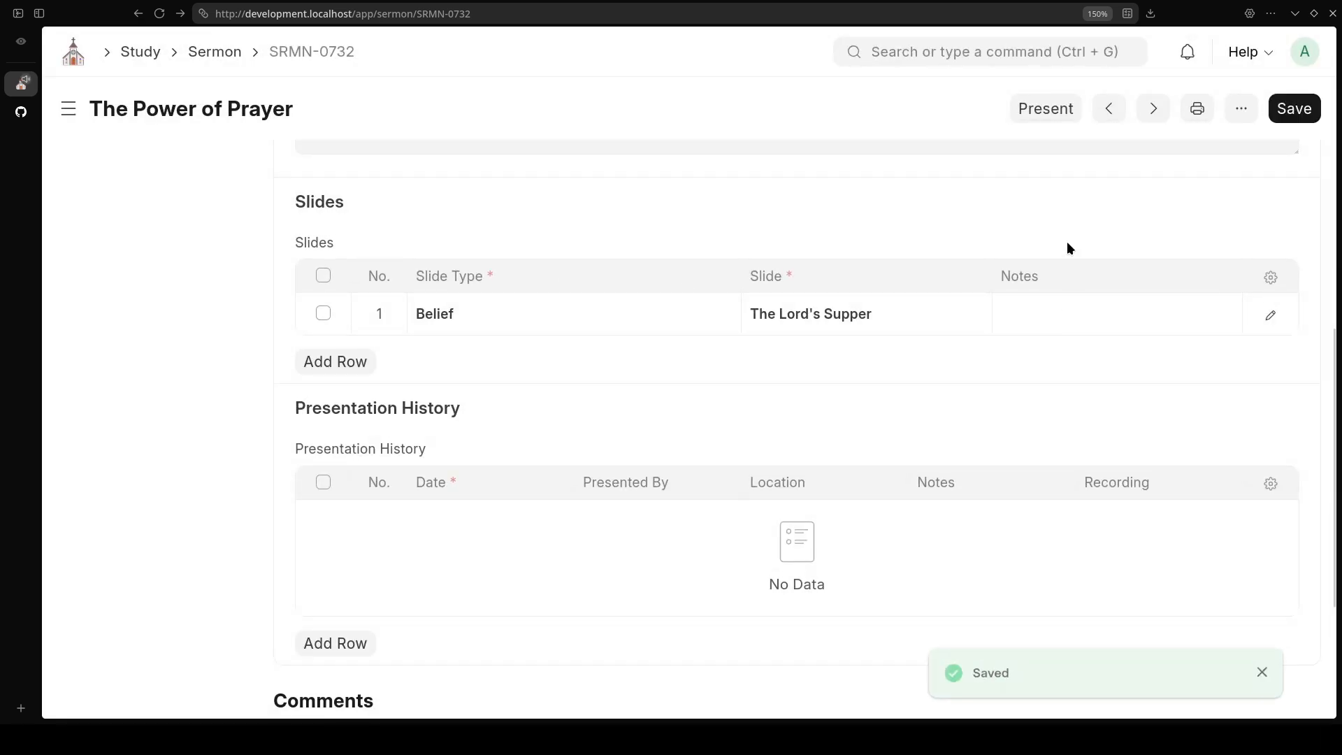
# Present the sermon, review the heading and belief statement on The Lord's Supper slide, and close the presentation
pyautogui.click(1043, 110)
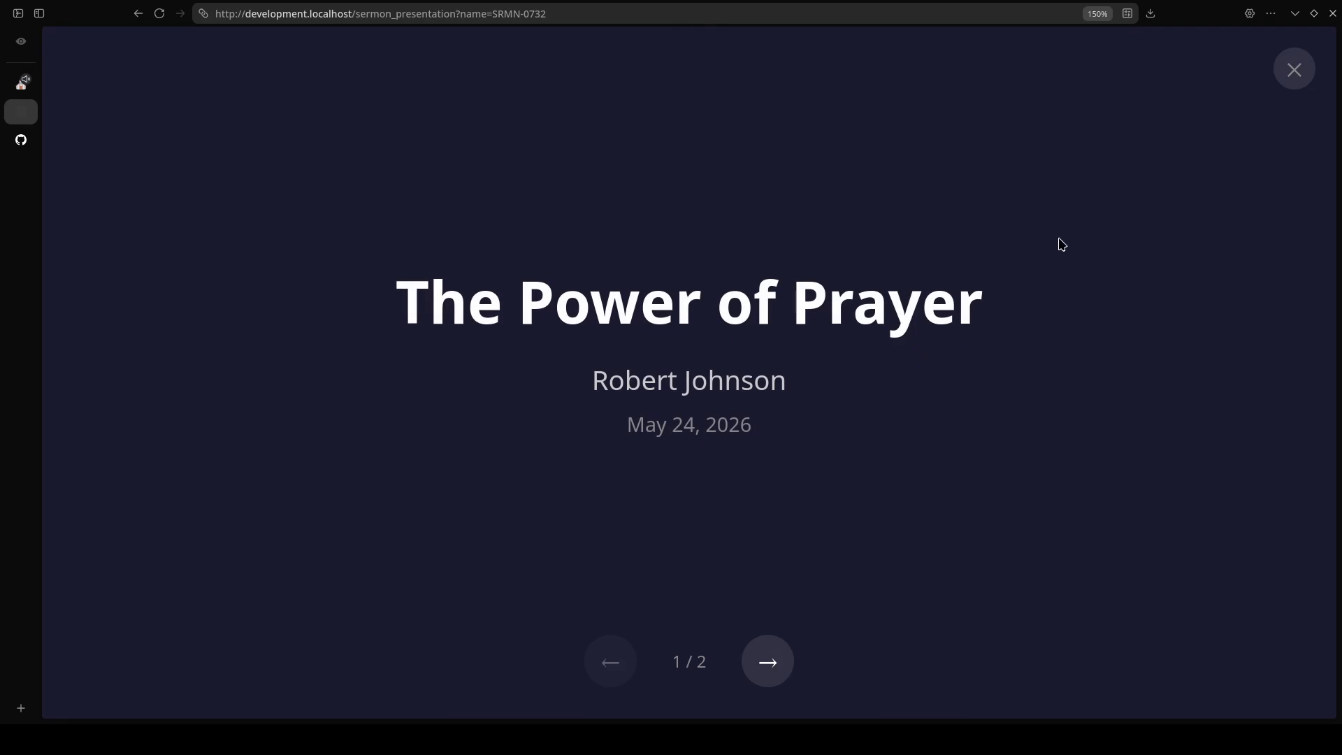
pyautogui.click(767, 664)
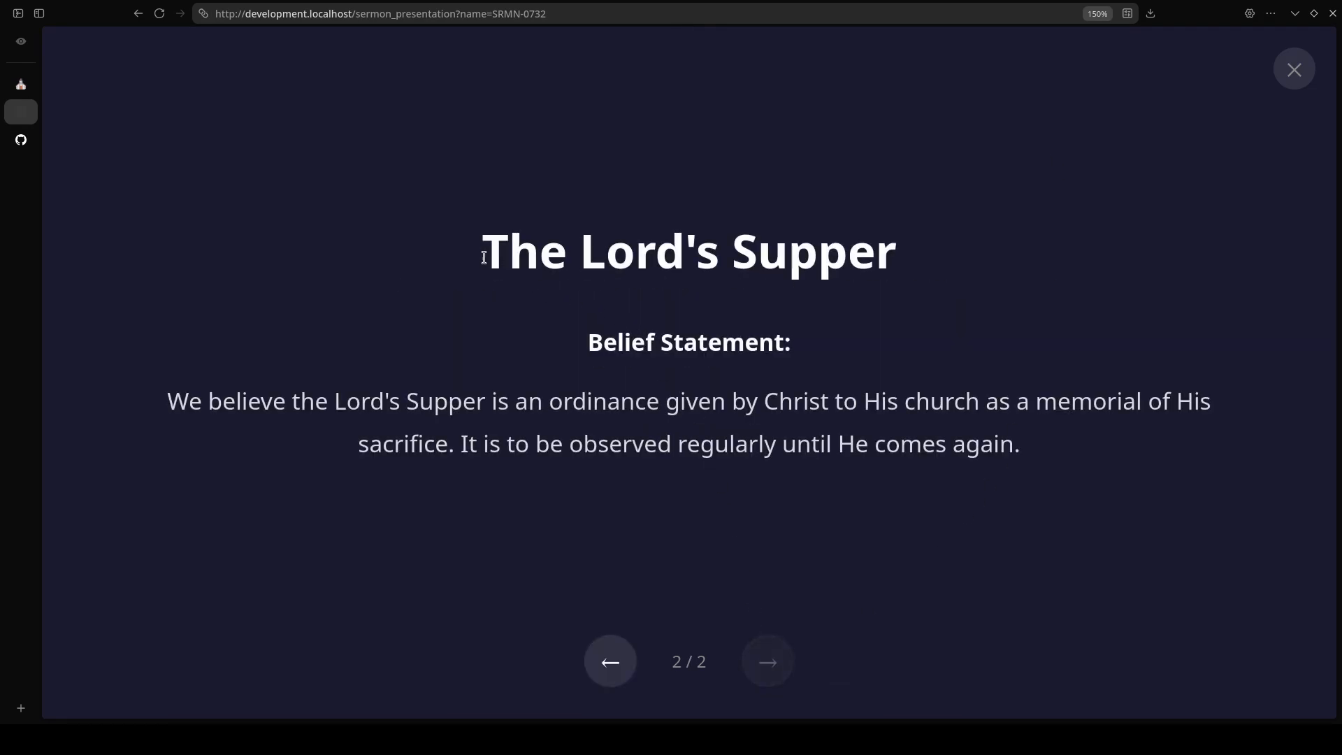
pyautogui.moveTo(482, 256); pyautogui.dragTo(901, 267)
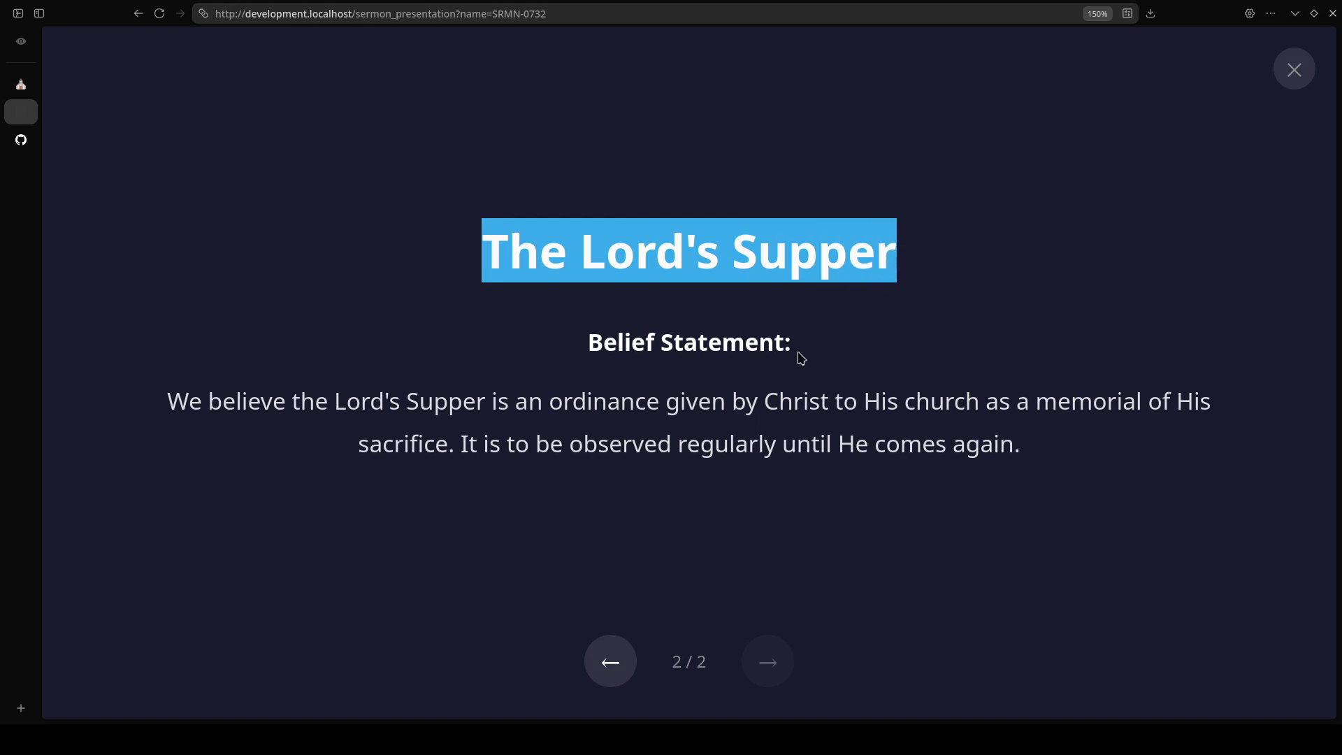
pyautogui.moveTo(589, 341); pyautogui.dragTo(639, 347)
pyautogui.moveTo(964, 414); pyautogui.dragTo(1030, 464)
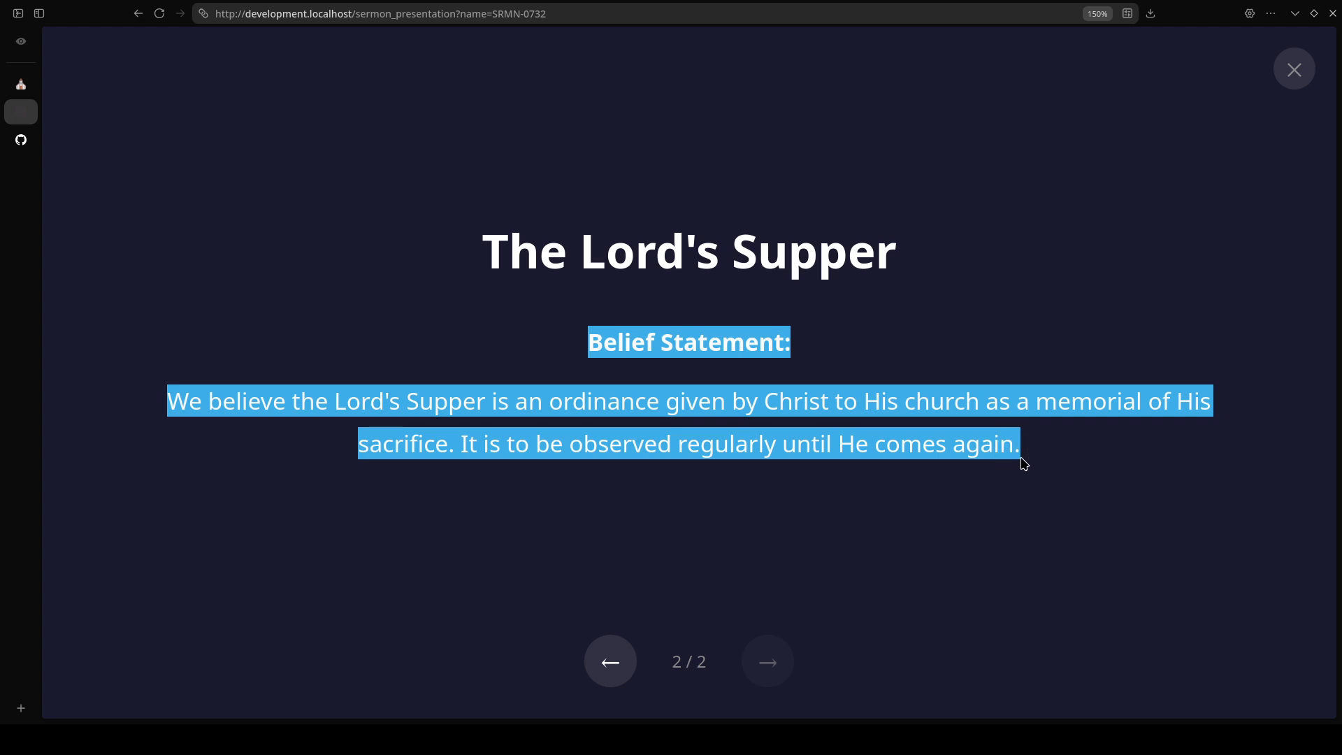
pyautogui.click(1293, 69)
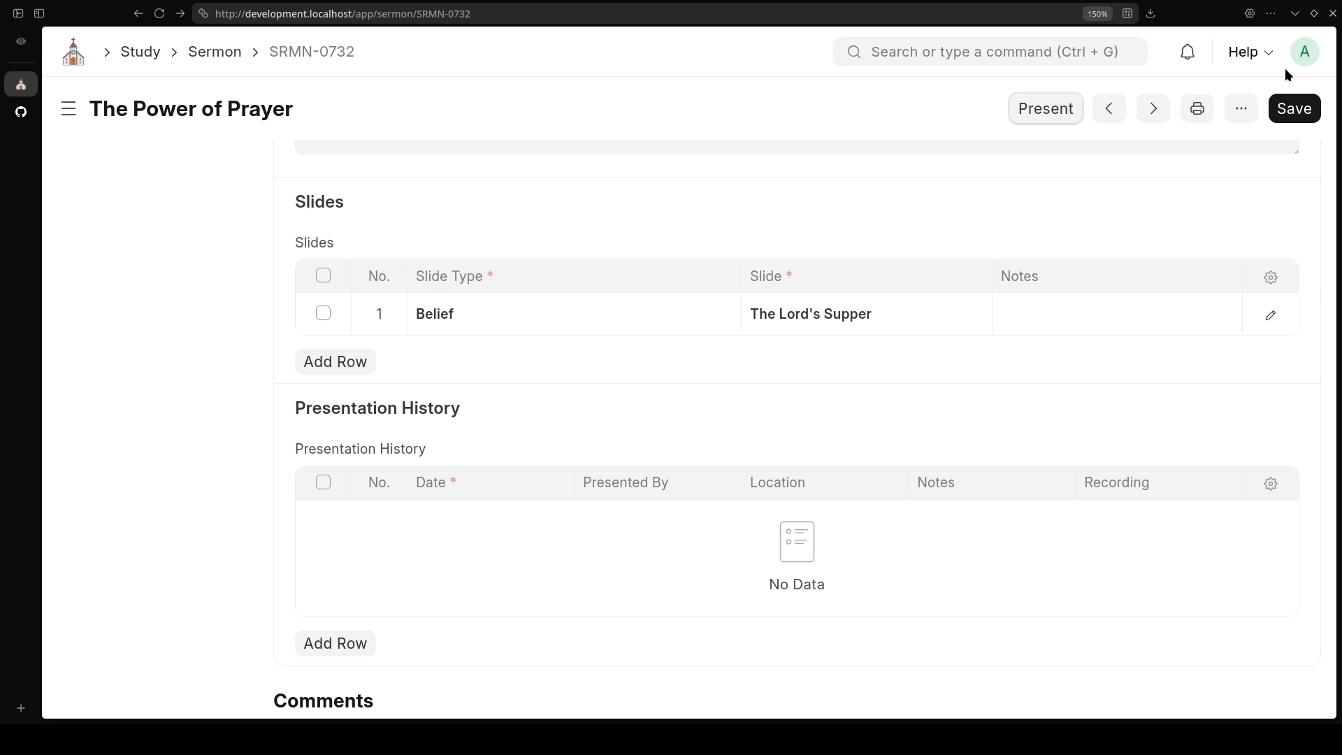
# Add a second slide row of type Person and select a person's record as its slide
pyautogui.click(338, 363)
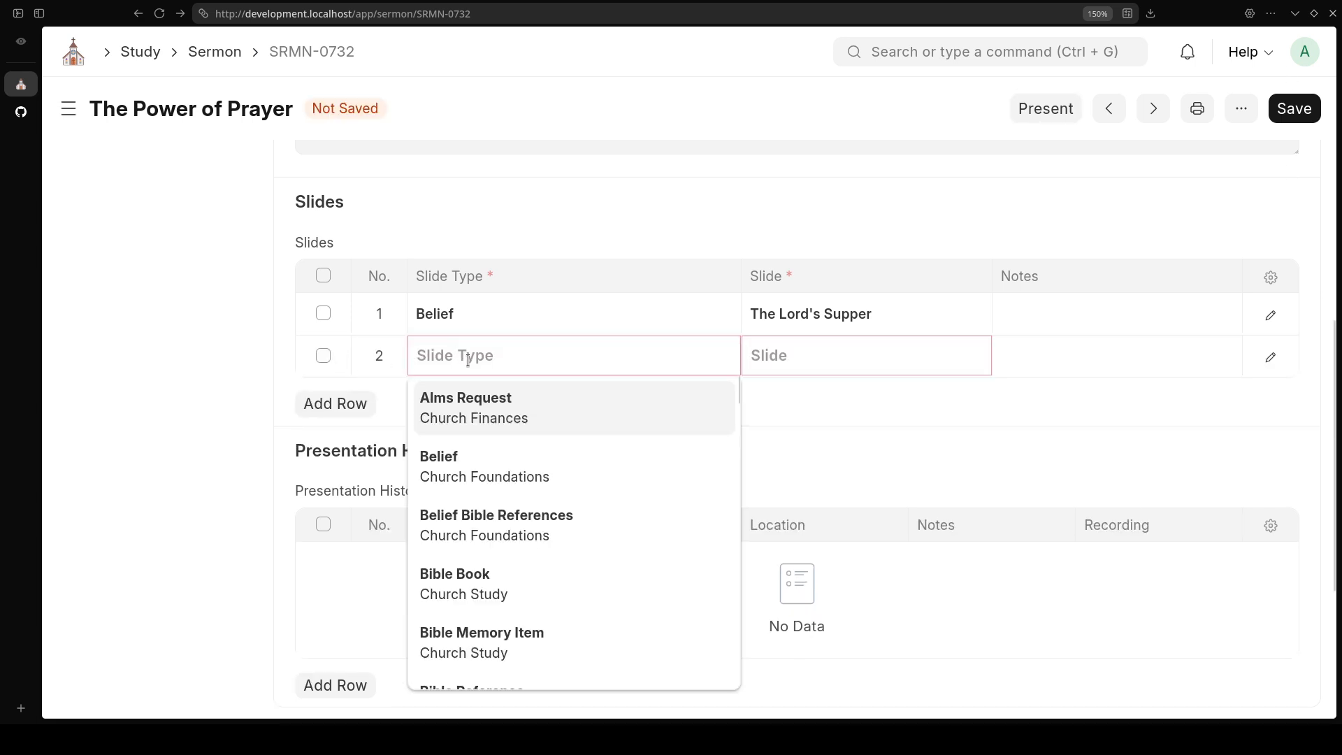
pyautogui.write('per')
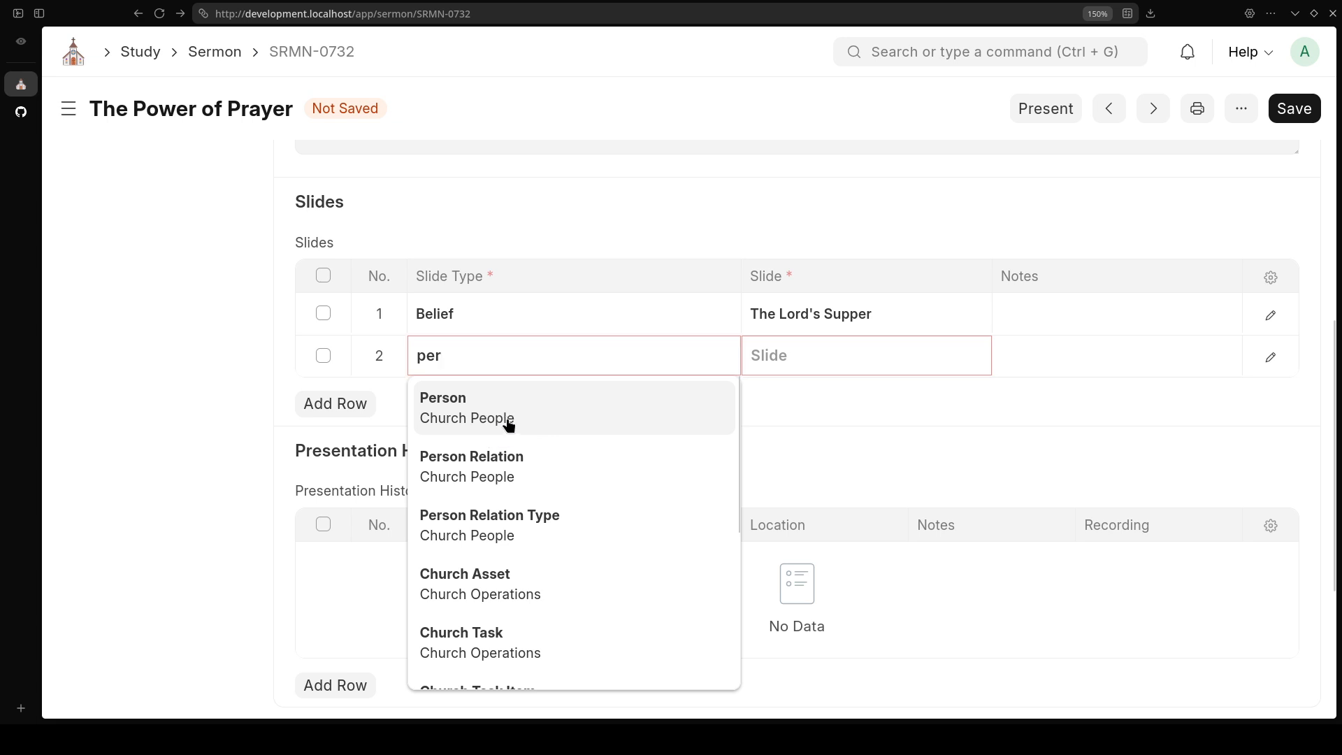
pyautogui.click(508, 419)
pyautogui.click(808, 360)
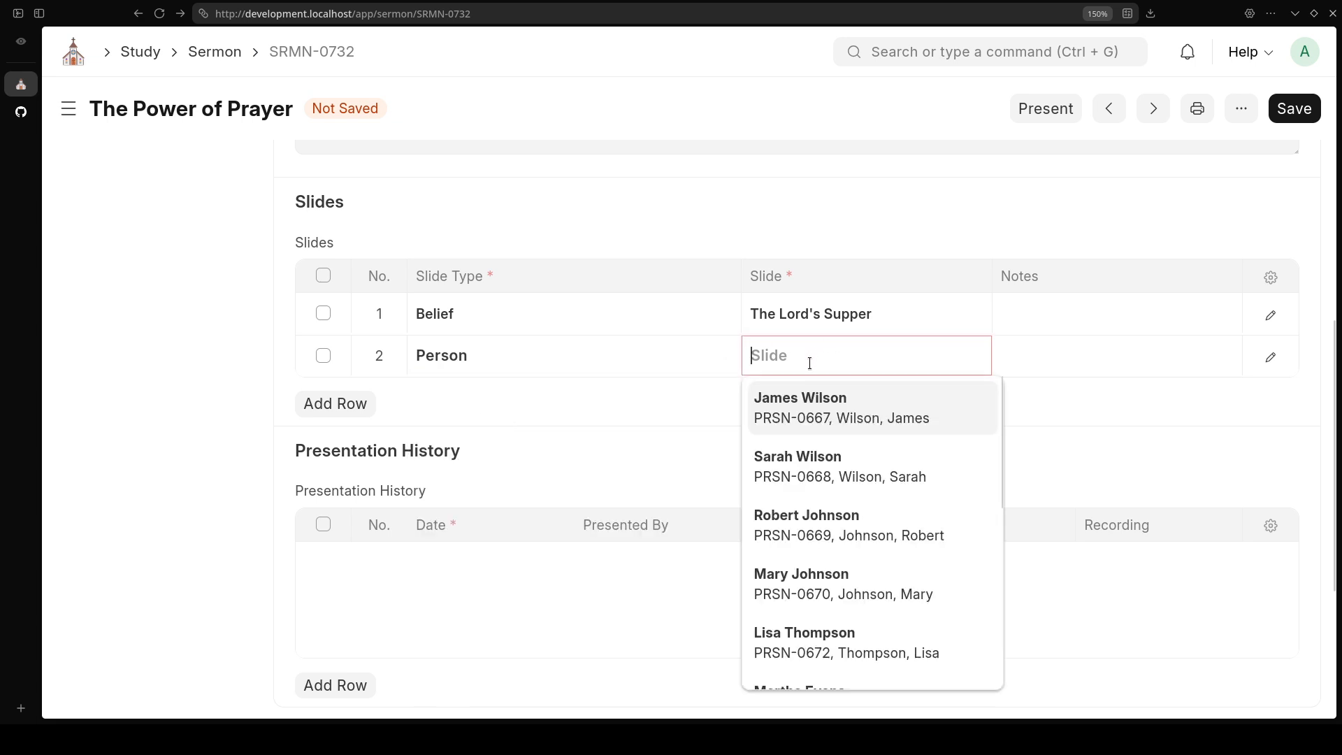
pyautogui.write('ra')
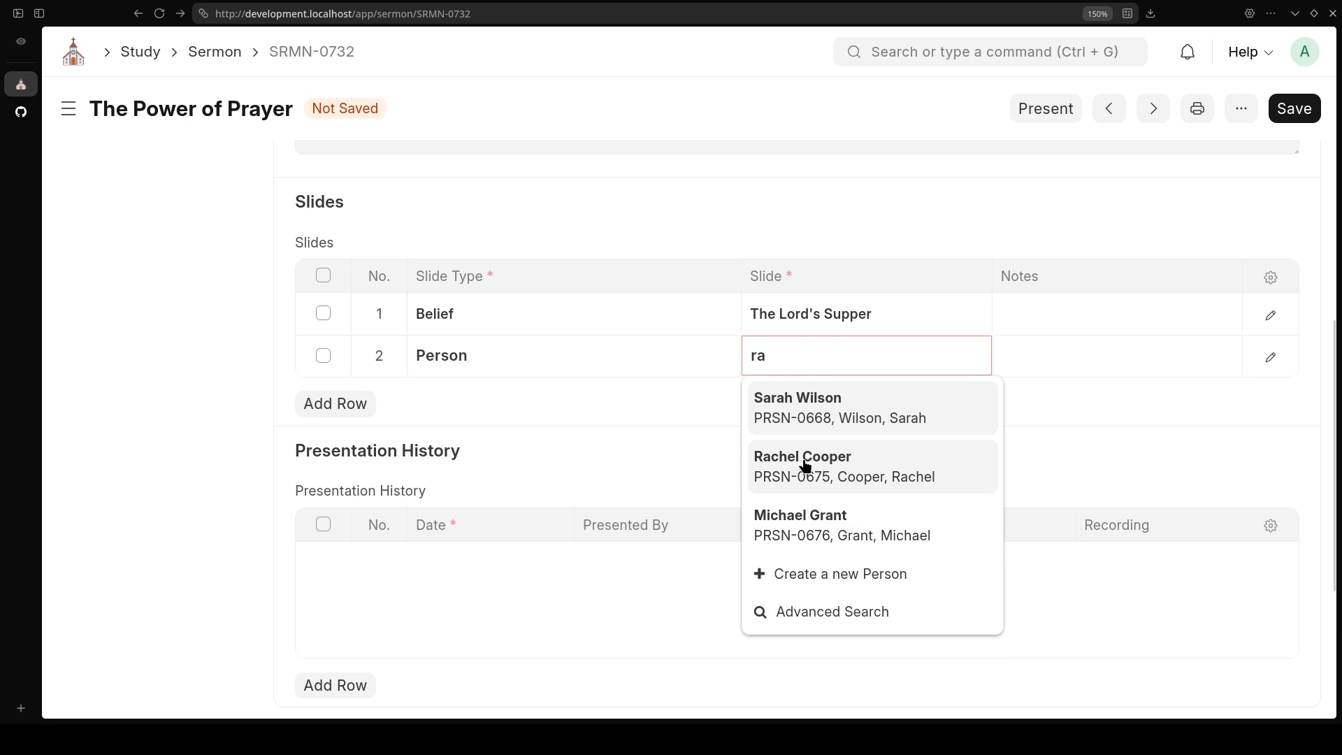
pyautogui.click(813, 463)
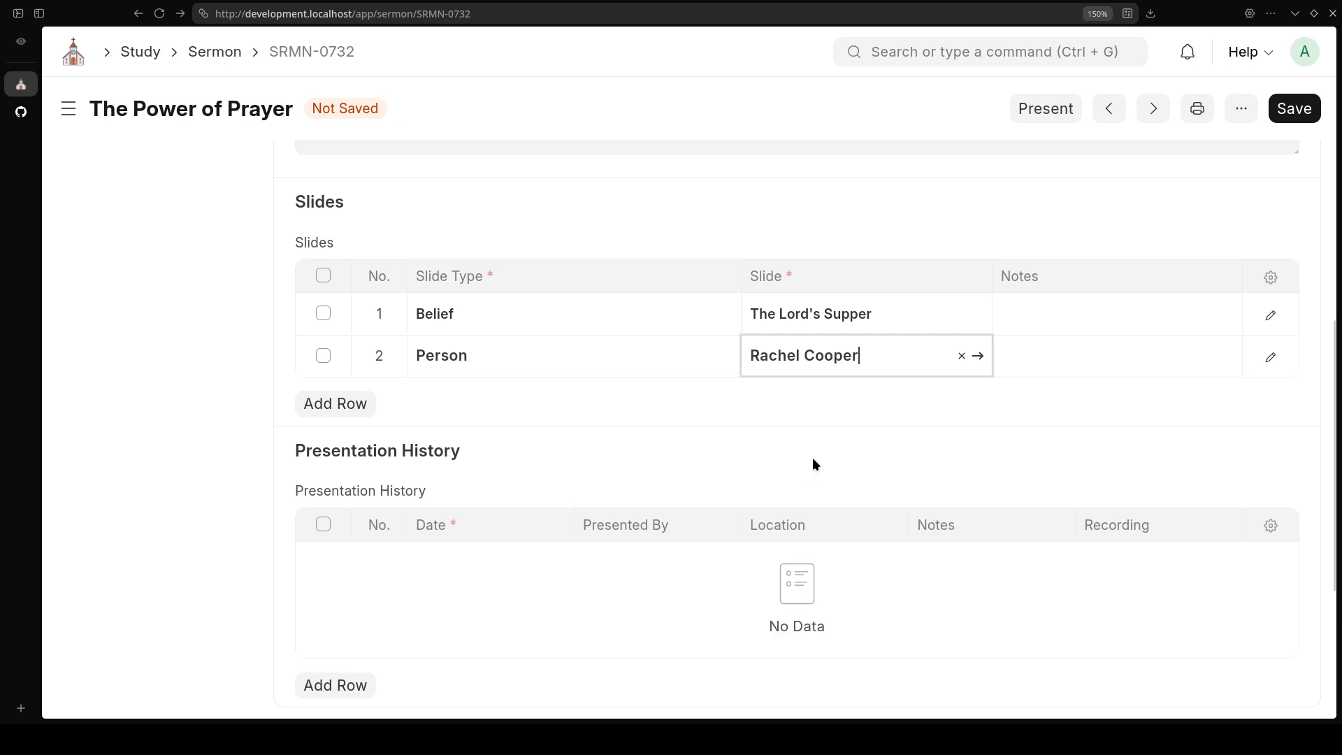
# Show the Full Name, Photo, Birthday, Spouse and Anniversary fields on the Person slide in row 2
pyautogui.click(1271, 358)
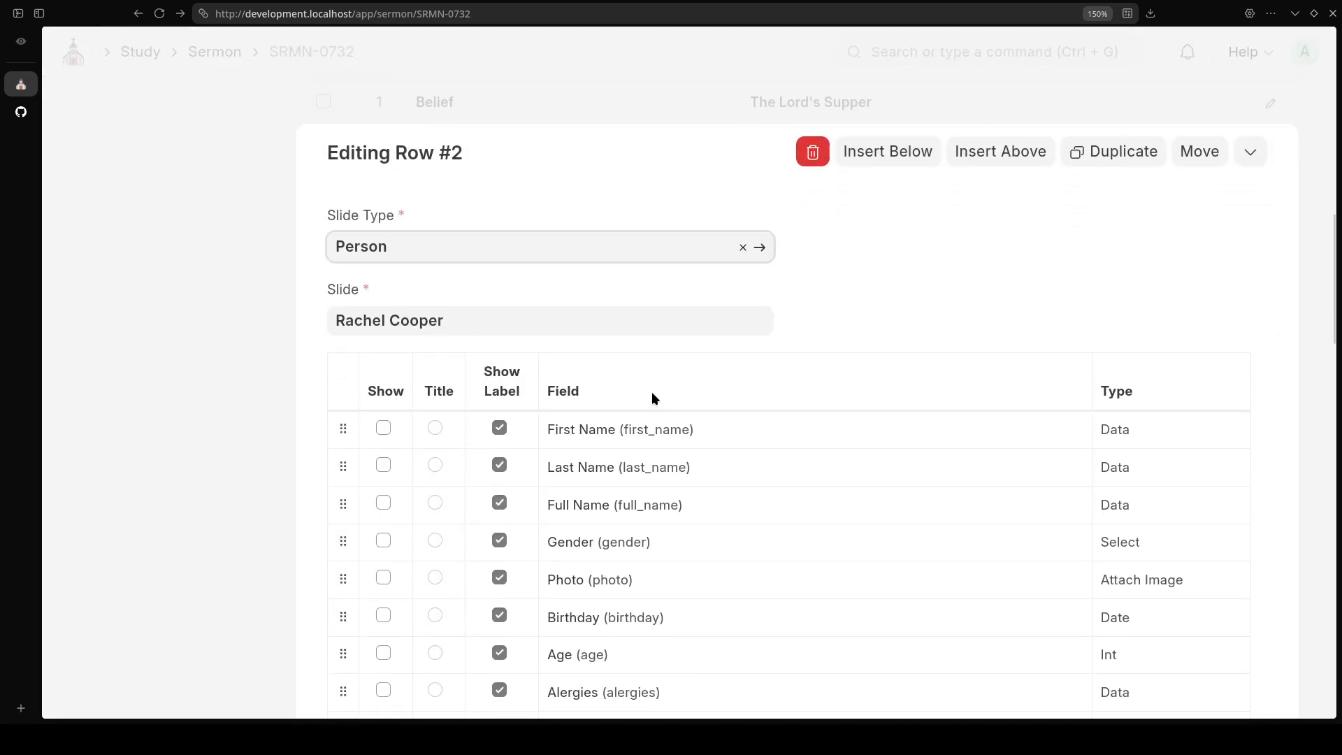
pyautogui.scroll(-2, 572, 537)
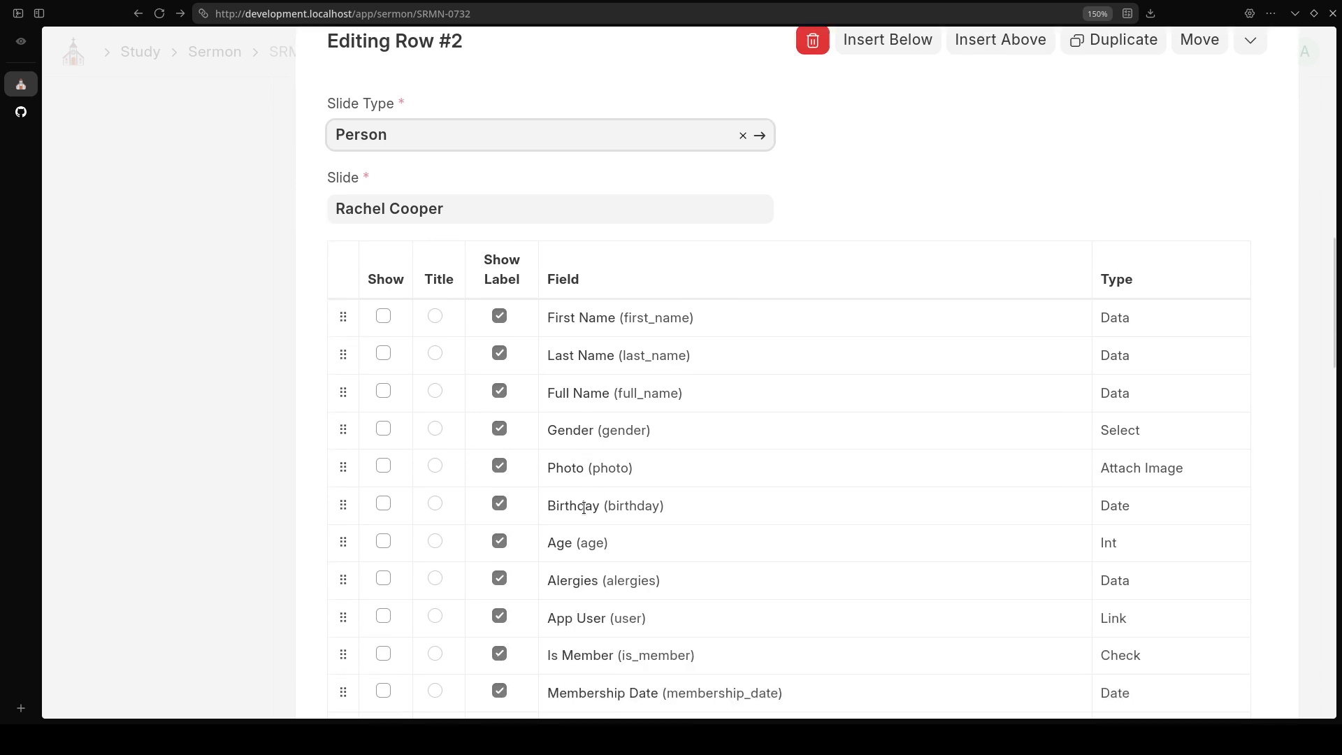
pyautogui.click(383, 365)
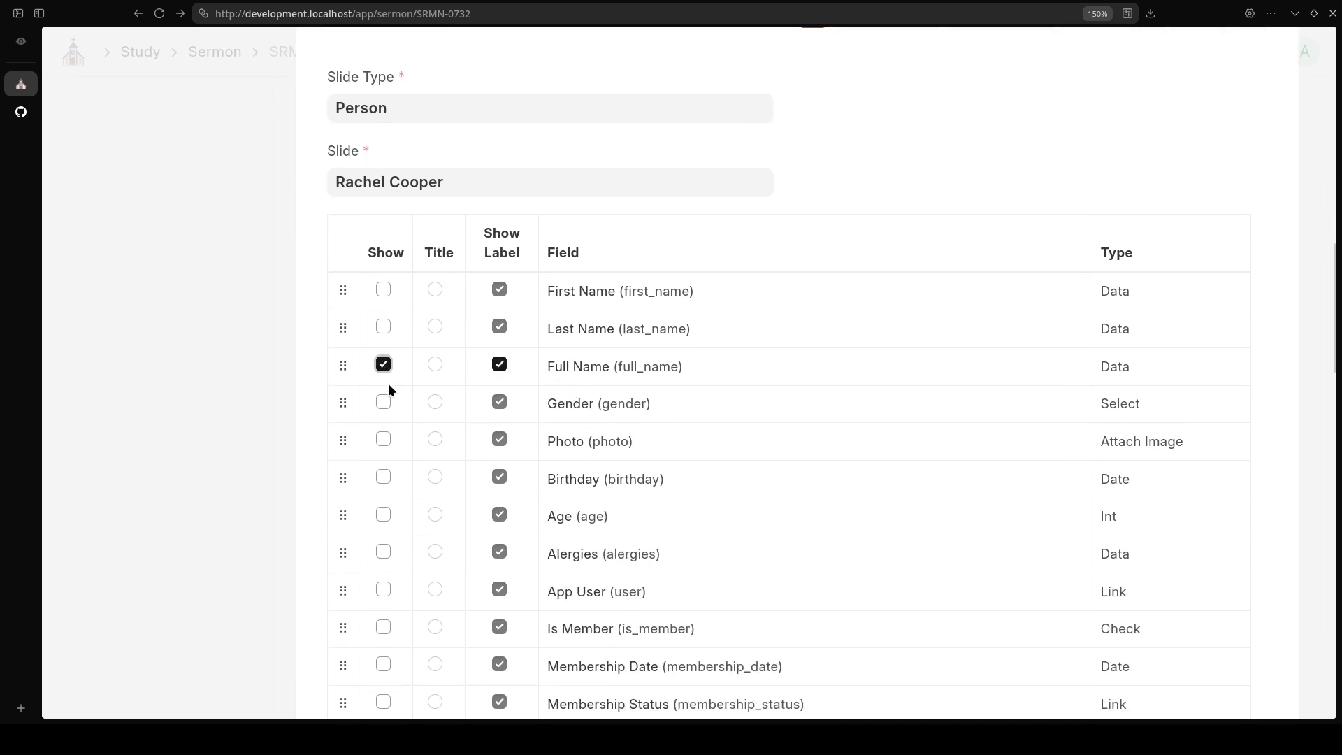
pyautogui.click(383, 439)
pyautogui.scroll(-2, 398, 498)
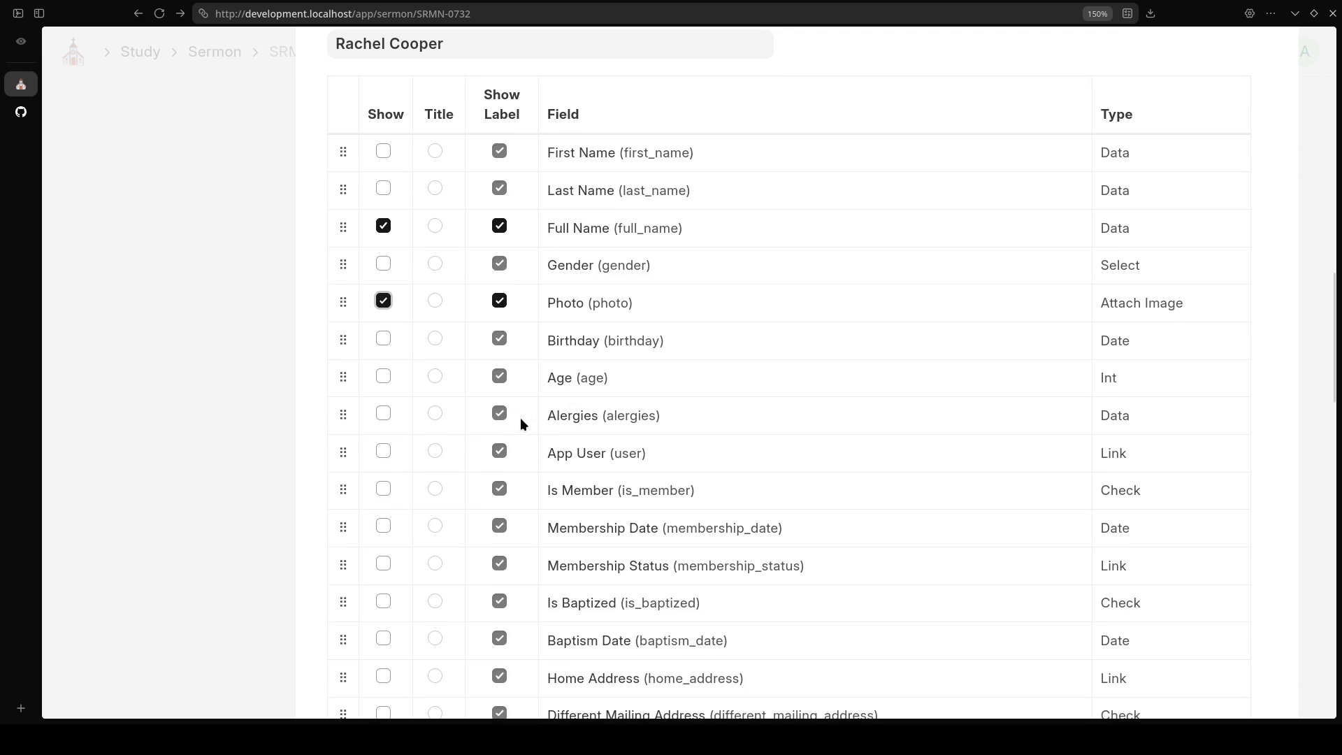
pyautogui.click(383, 339)
pyautogui.scroll(-2, 420, 433)
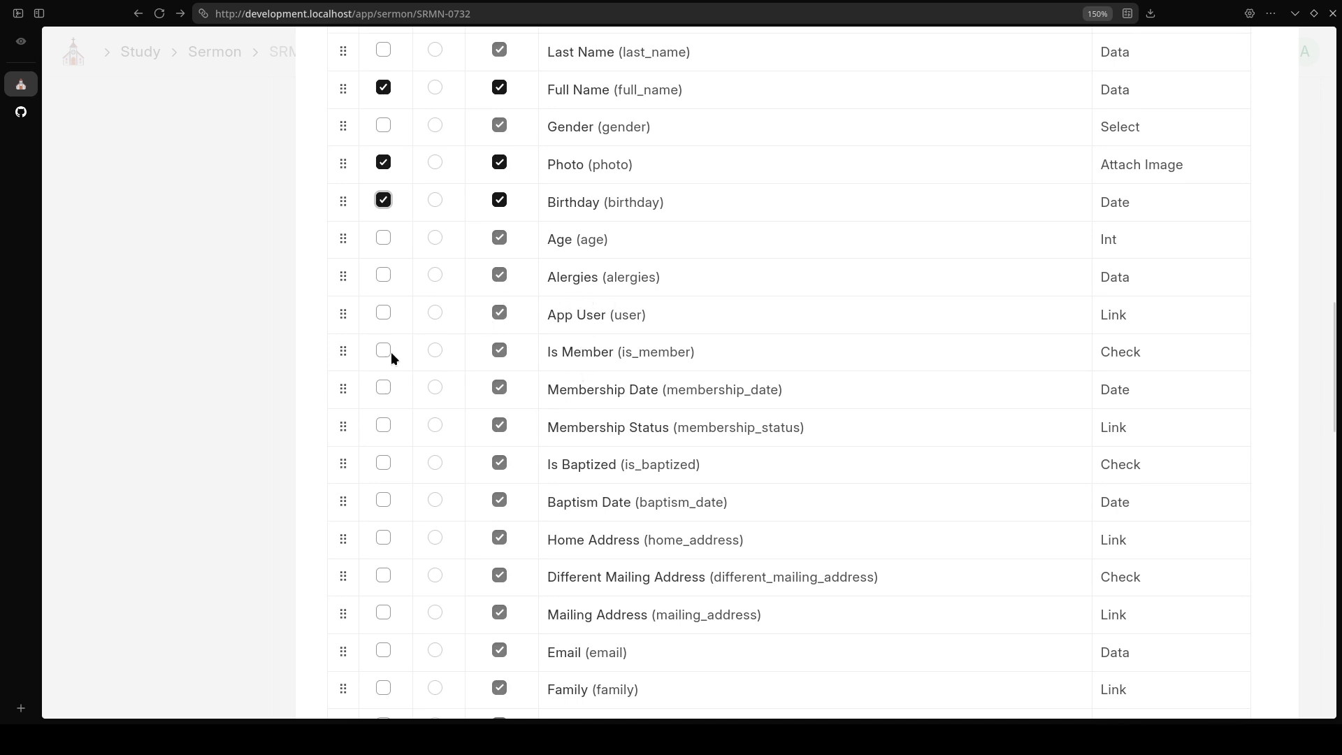
pyautogui.scroll(-4, 397, 422)
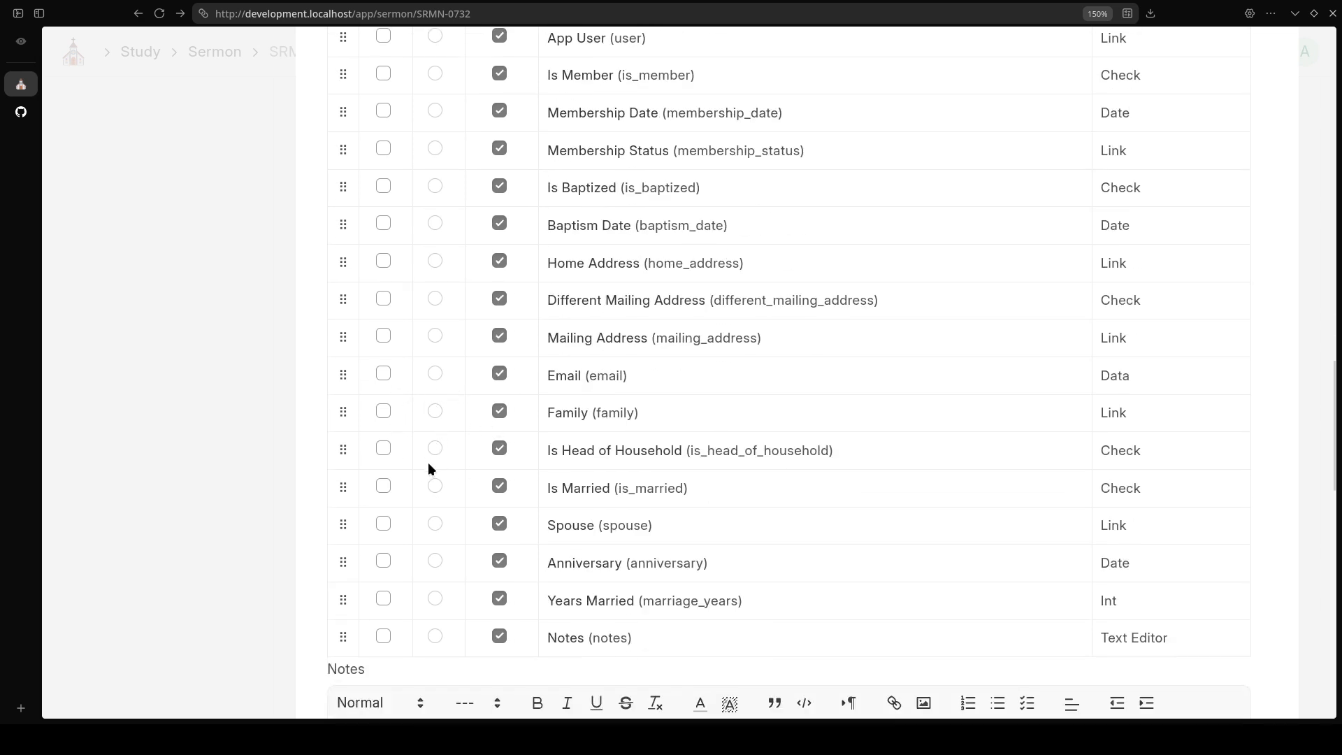
pyautogui.click(383, 524)
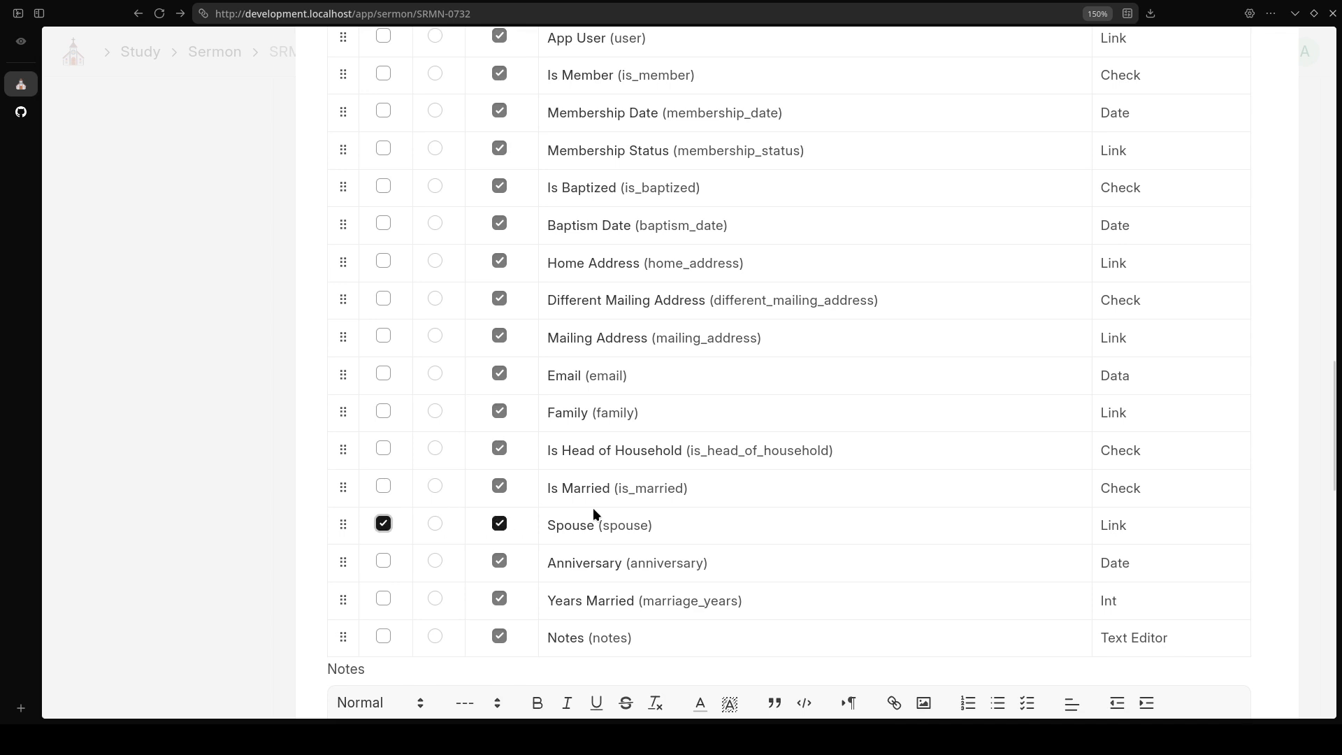
pyautogui.click(383, 560)
# Use Full Name as the Person slide's title, close the row editor and save the sermon
pyautogui.scroll(10, 718, 545)
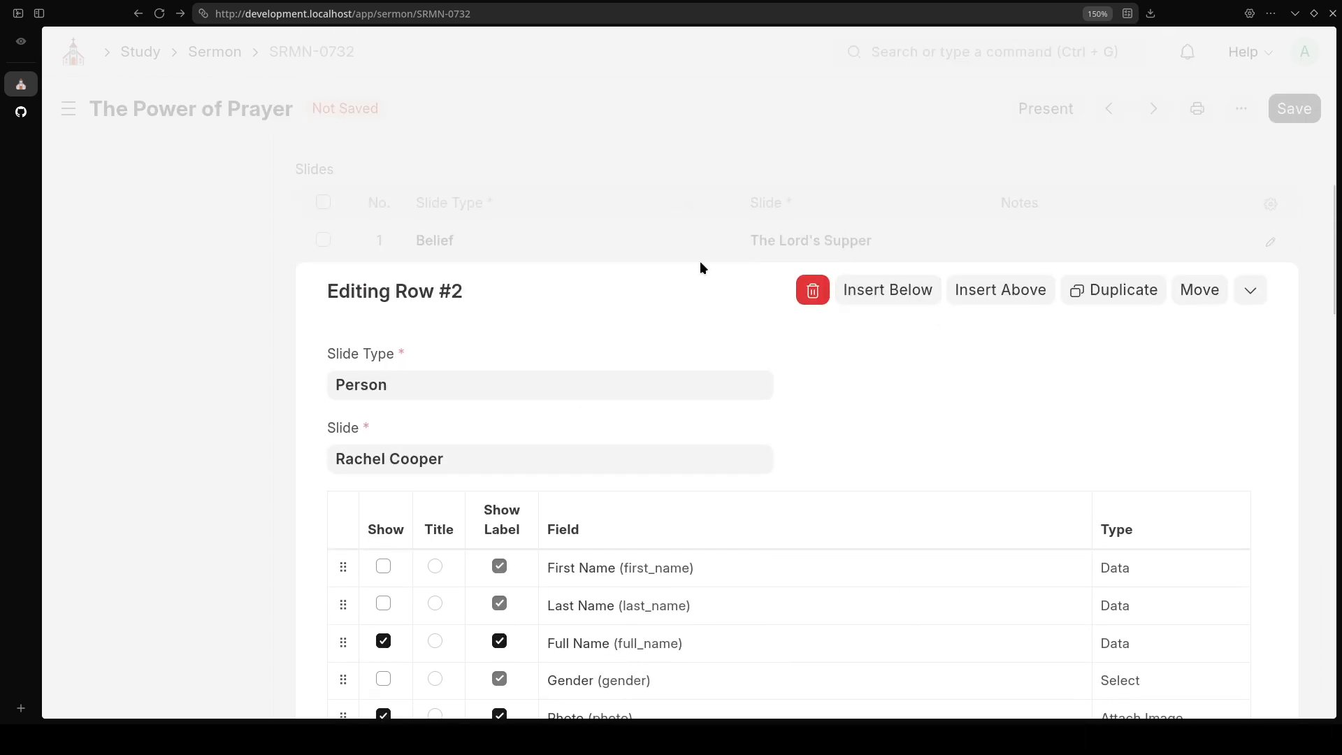
pyautogui.scroll(-5, 480, 502)
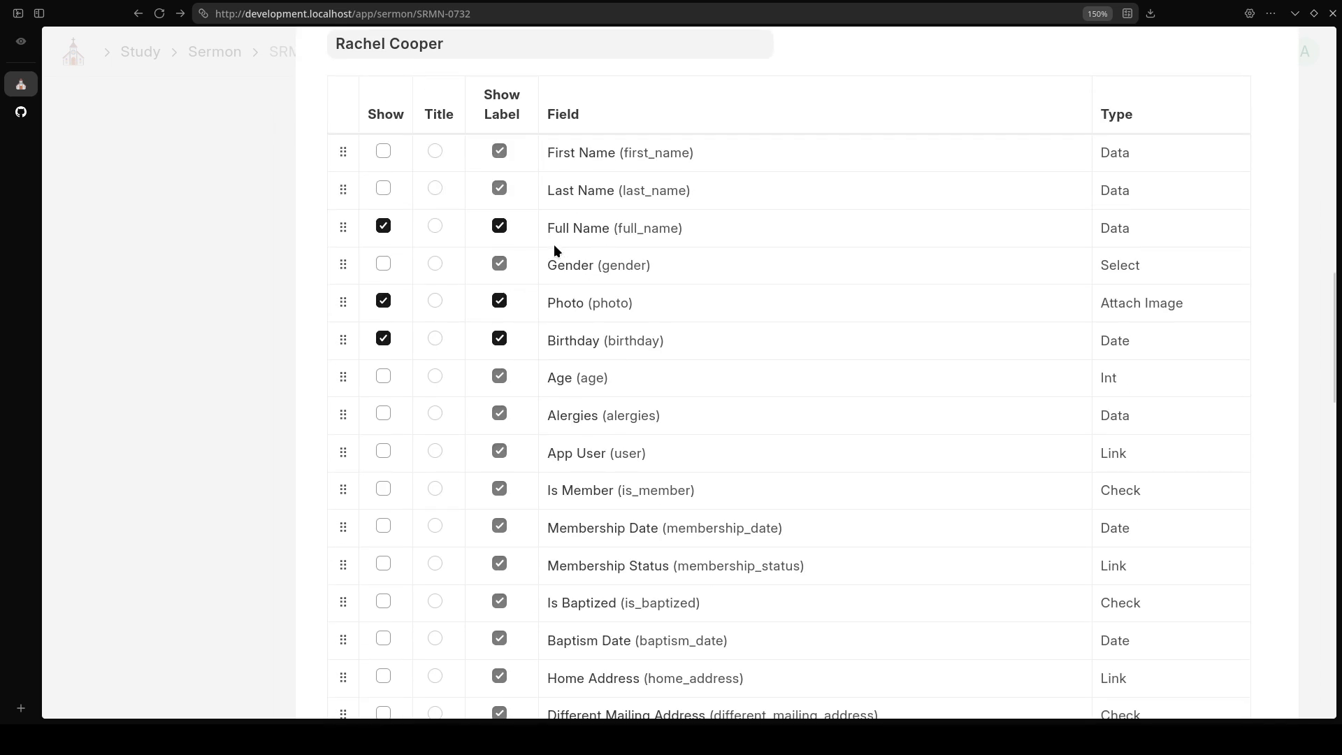
pyautogui.click(434, 227)
pyautogui.scroll(3, 734, 381)
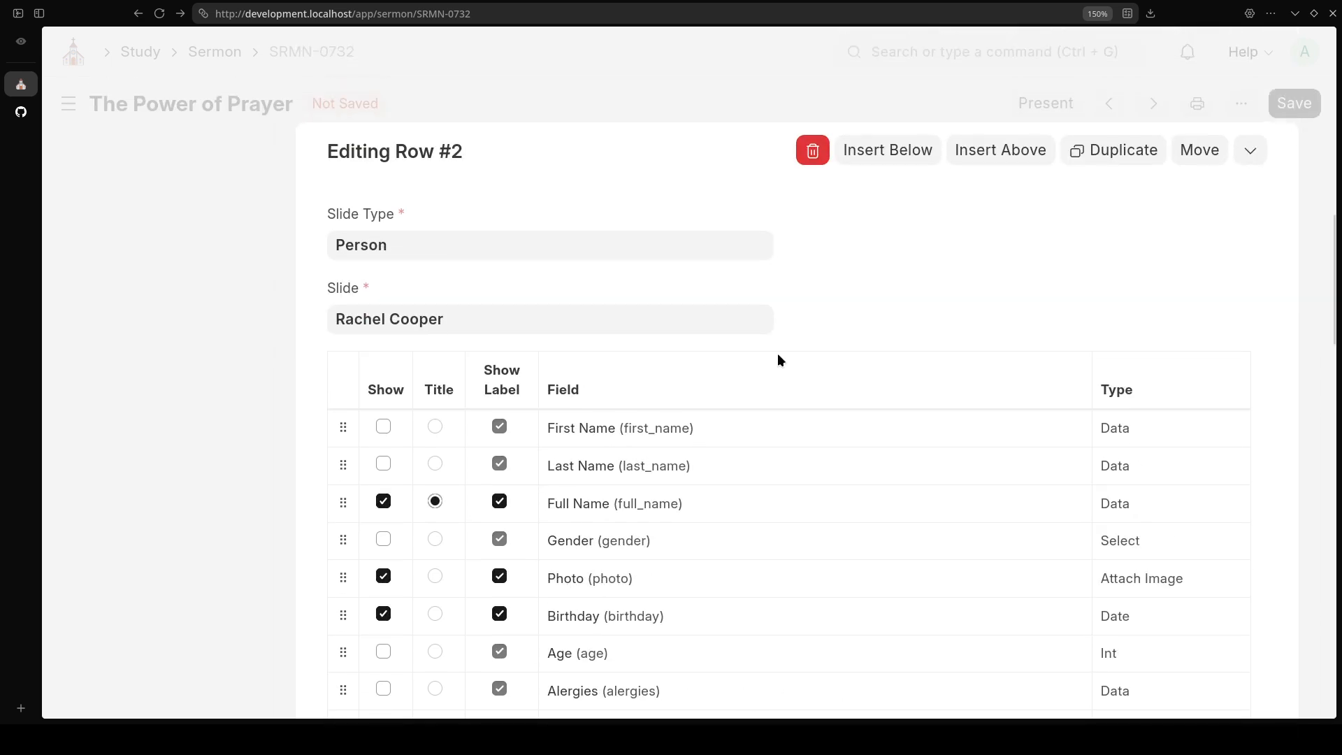
pyautogui.click(685, 119)
pyautogui.hotkey('ctrl', 's')
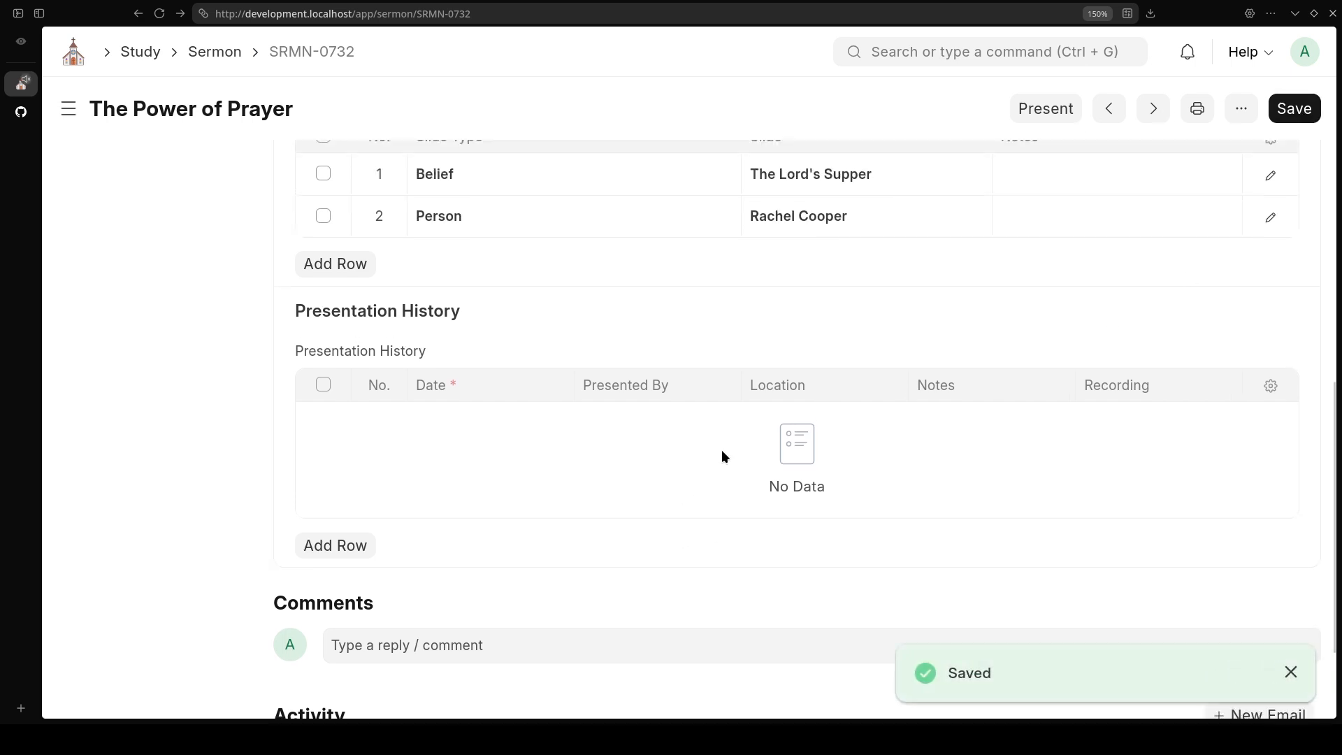
# Move the Person slide above the Belief slide in the Slides table and save the sermon
pyautogui.scroll(3, 722, 453)
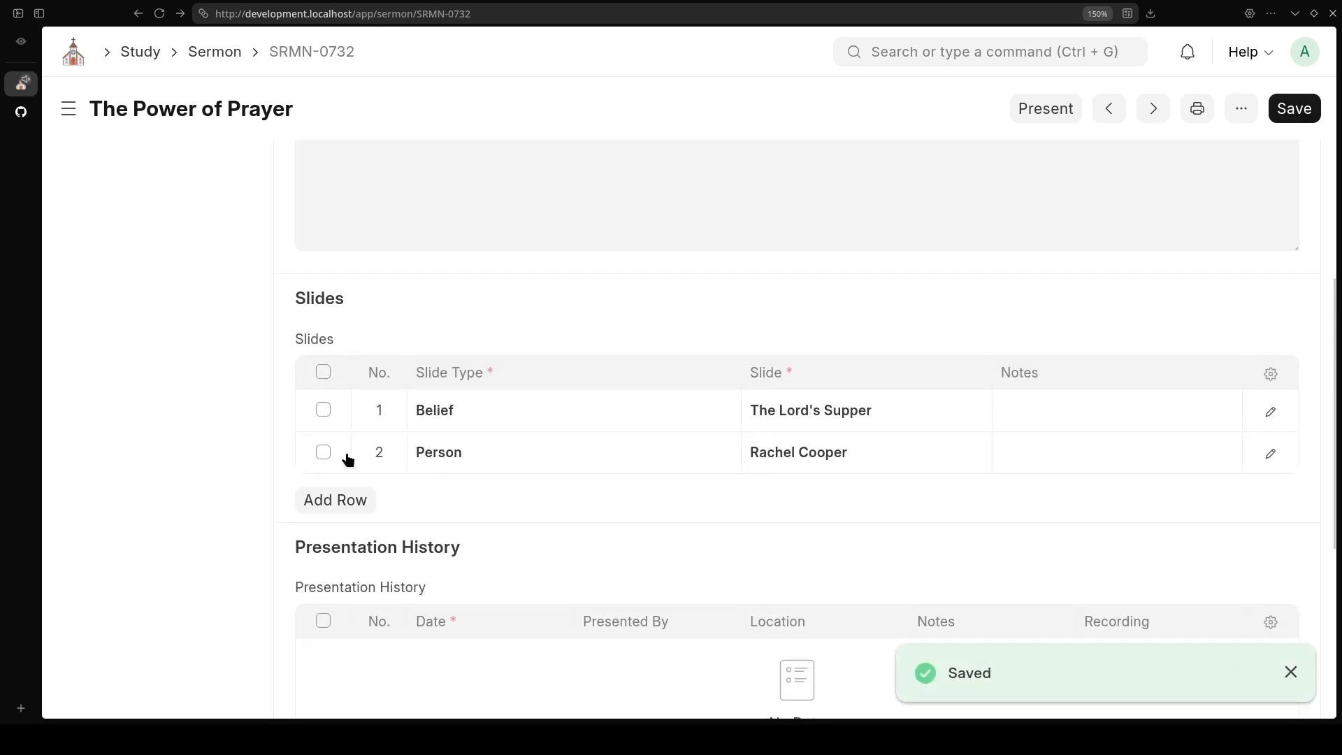
pyautogui.moveTo(348, 458); pyautogui.dragTo(342, 418)
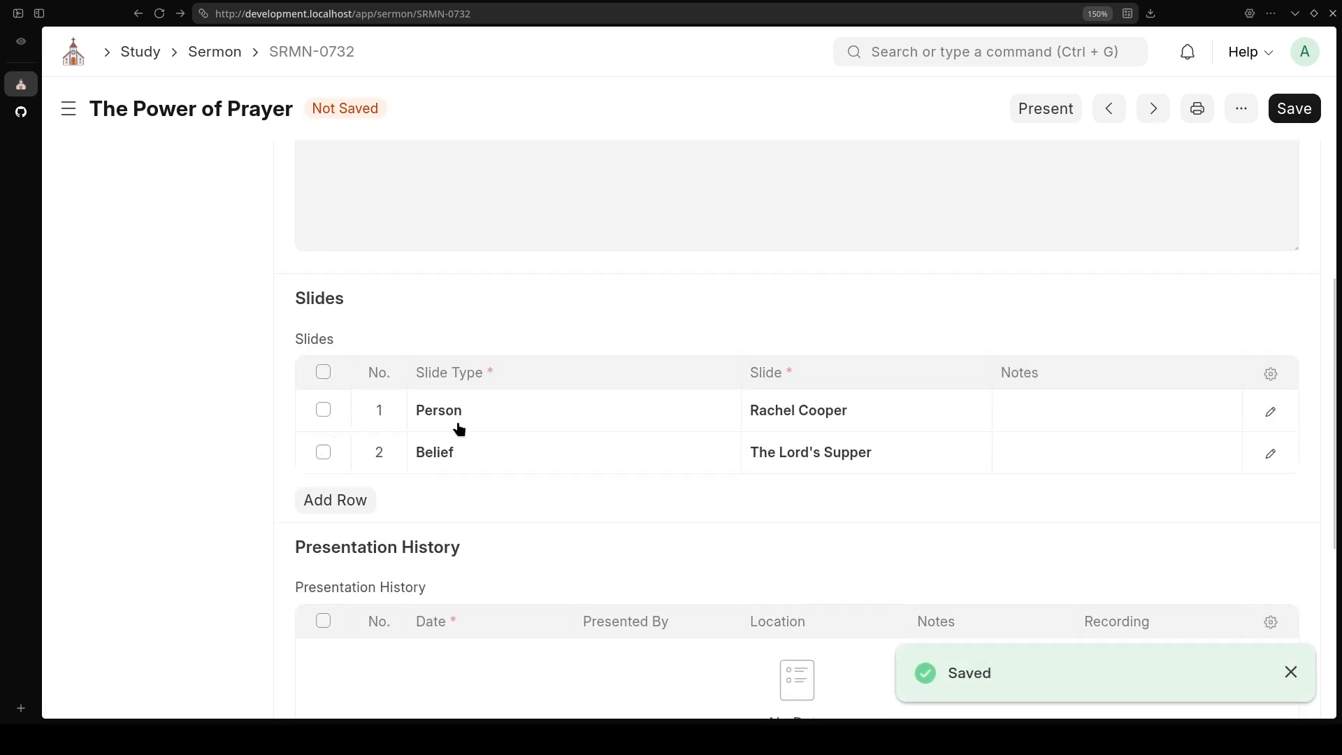
pyautogui.click(1293, 106)
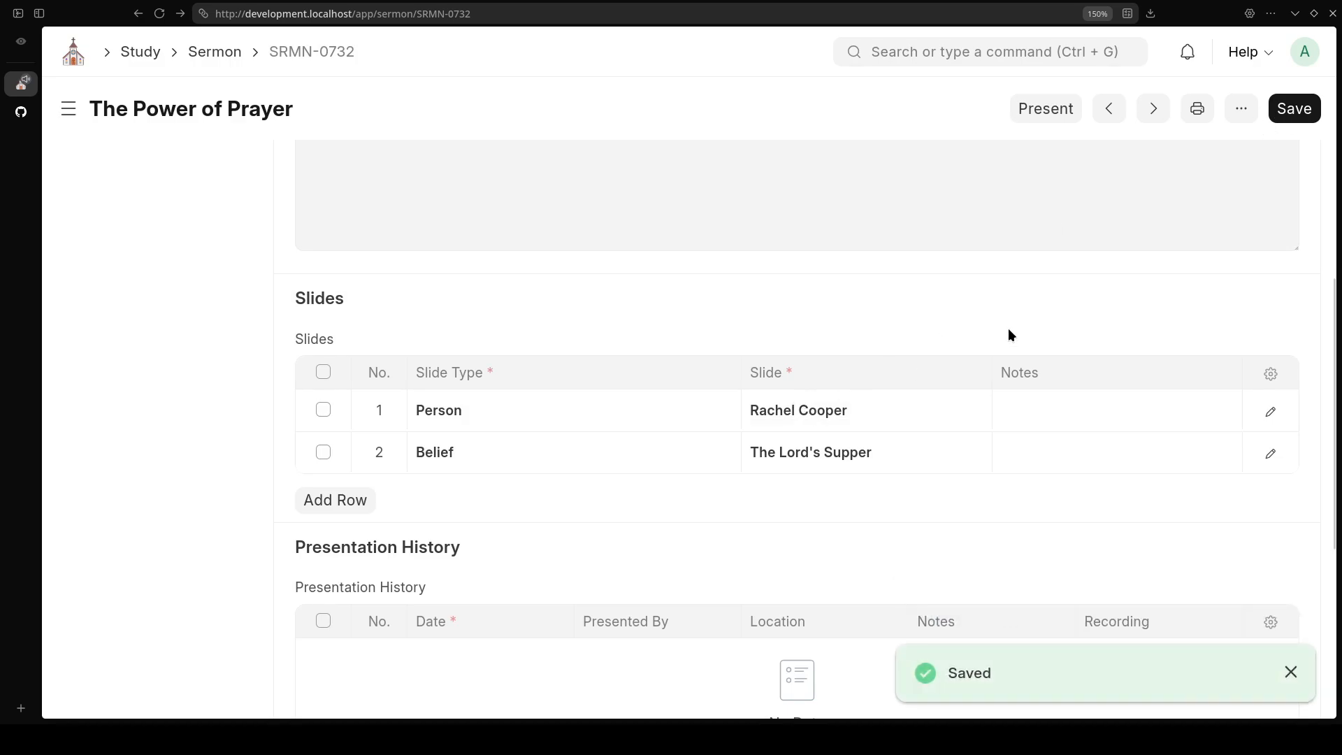
# Present the sermon, review the name, photo and birthday on the Person slide, and close the presentation
pyautogui.click(1045, 110)
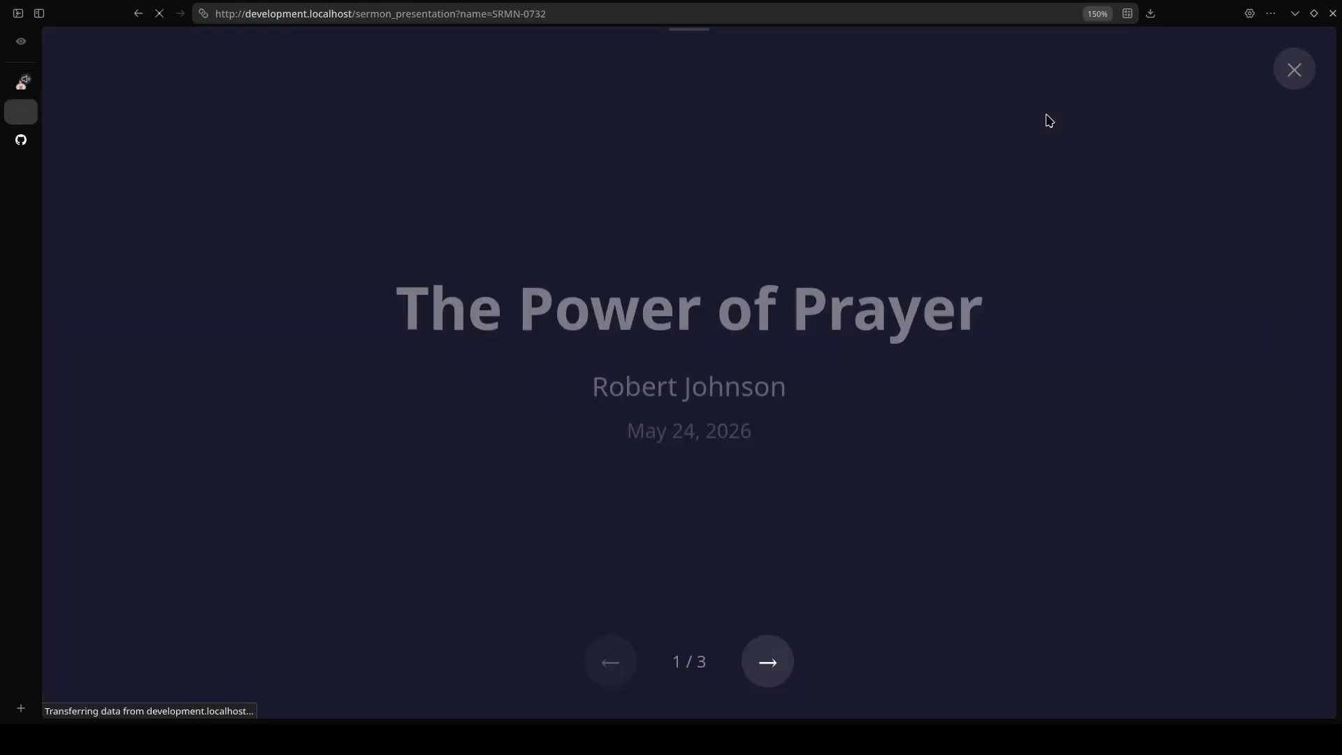
pyautogui.click(762, 669)
pyautogui.moveTo(523, 199); pyautogui.dragTo(875, 203)
pyautogui.moveTo(736, 296); pyautogui.dragTo(635, 303)
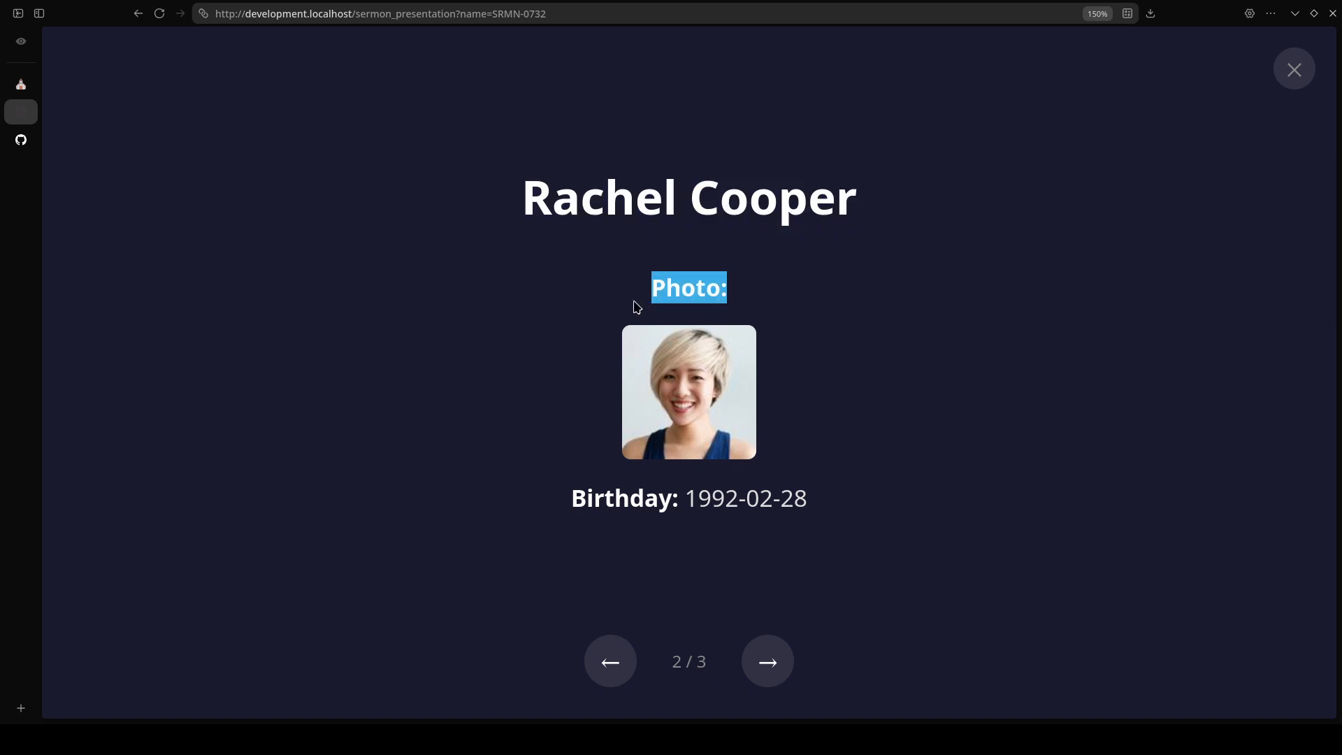
pyautogui.moveTo(585, 506); pyautogui.dragTo(1021, 506)
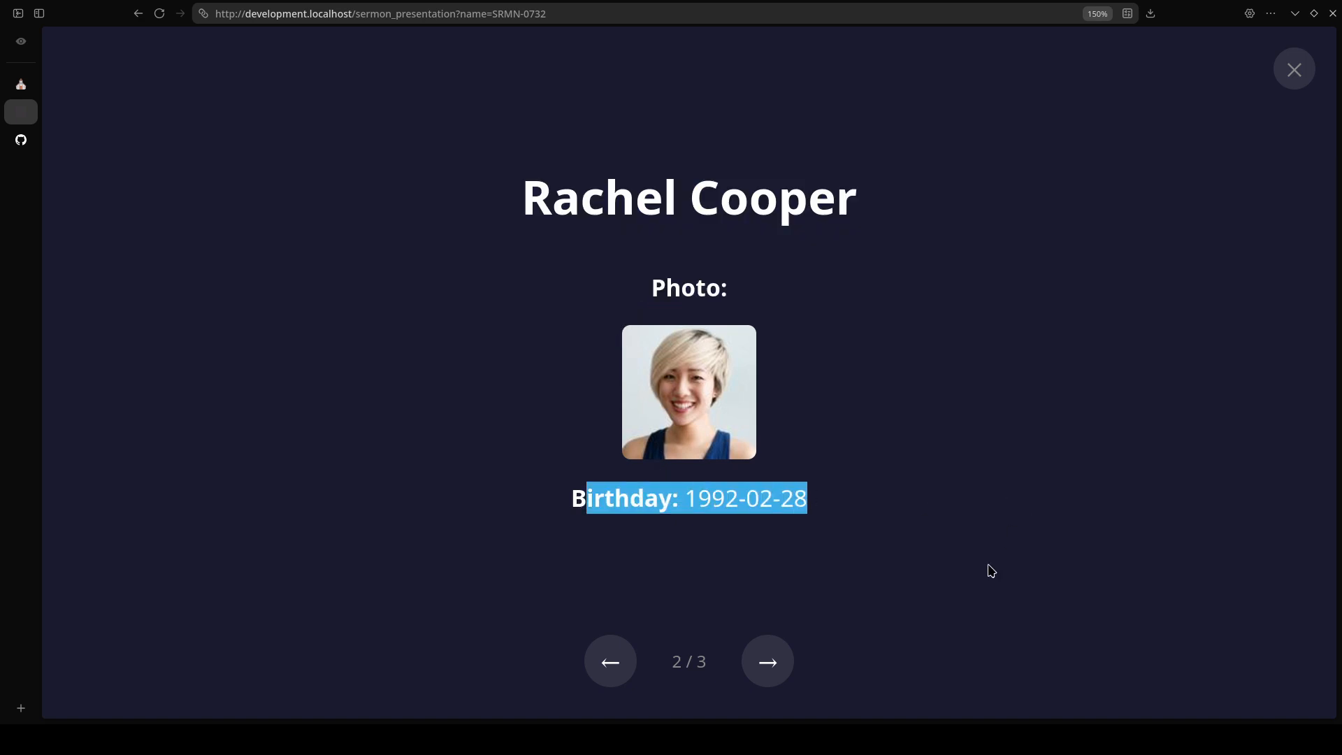
pyautogui.click(764, 502)
pyautogui.click(1297, 71)
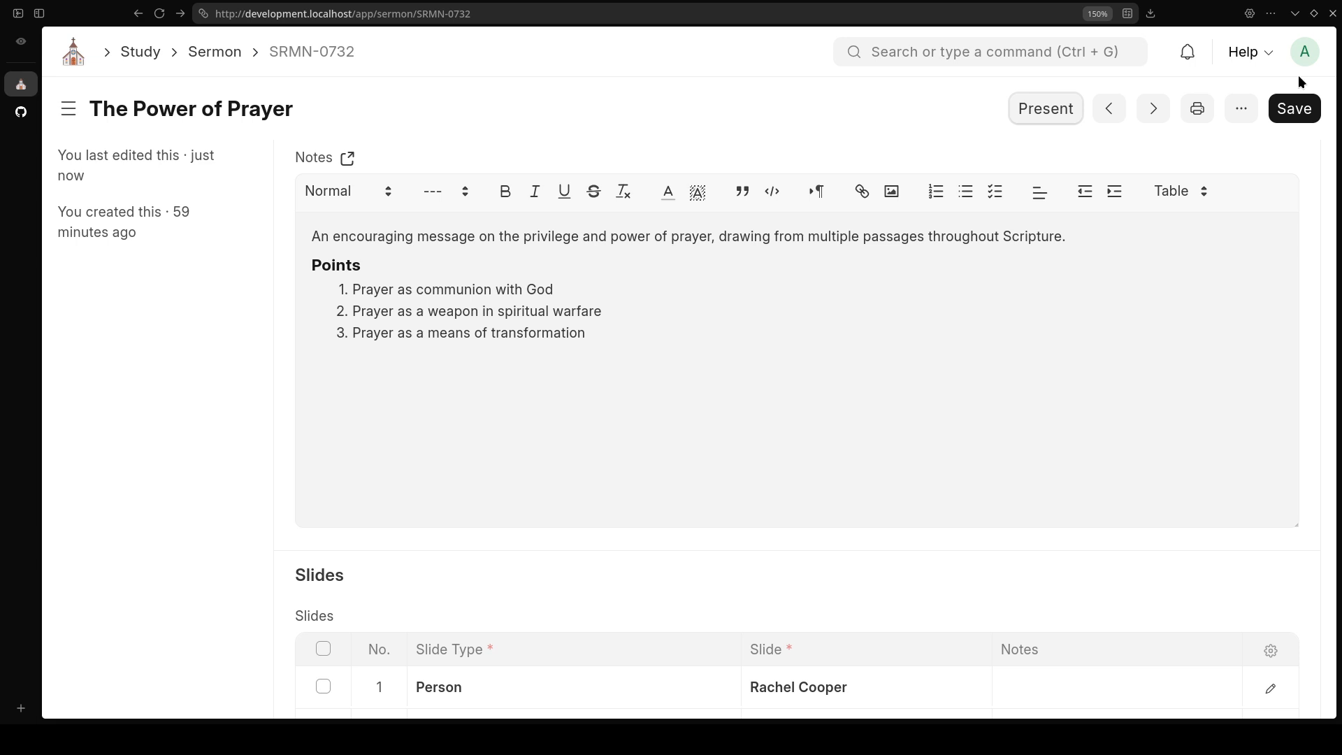
# Add a Bible Reference slide for John 4:48 (BSB) and move it to the first row of the Slides table
pyautogui.scroll(-2, 828, 516)
pyautogui.scroll(-3, 829, 520)
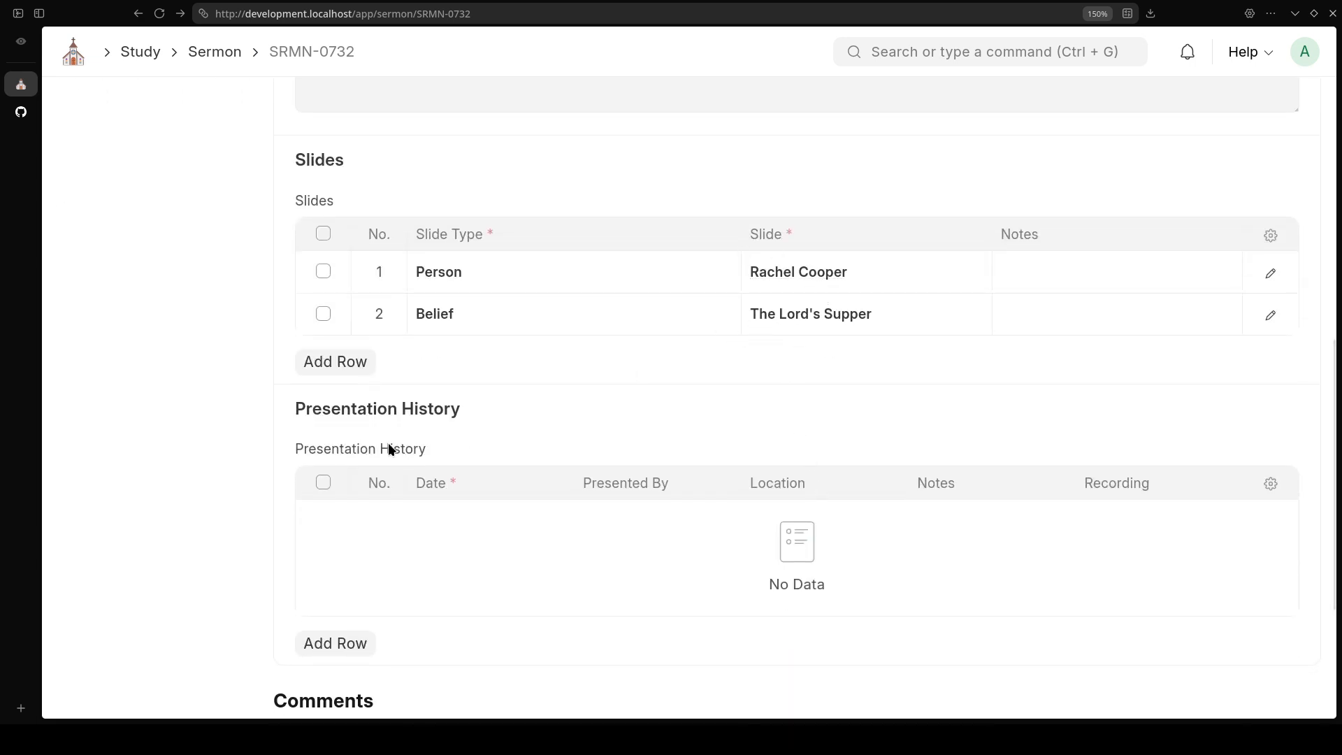
pyautogui.click(348, 362)
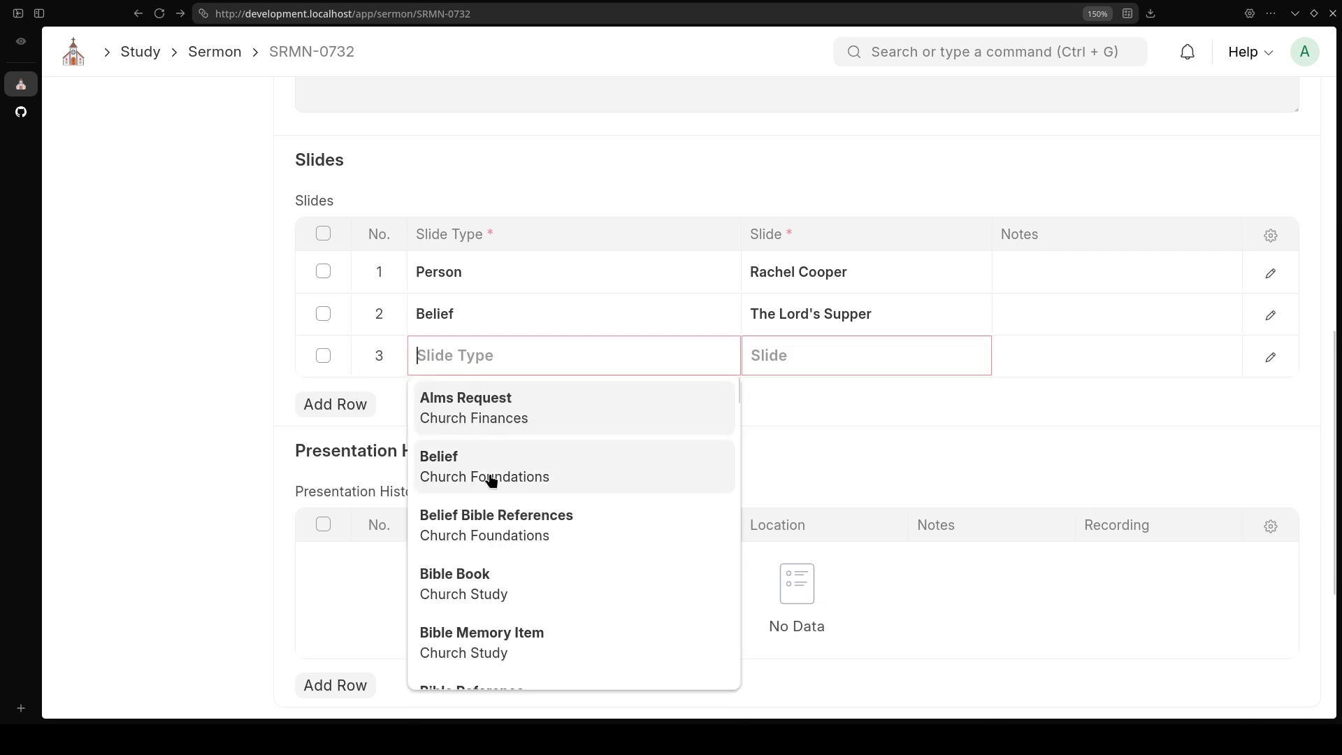
pyautogui.scroll(-3, 495, 457)
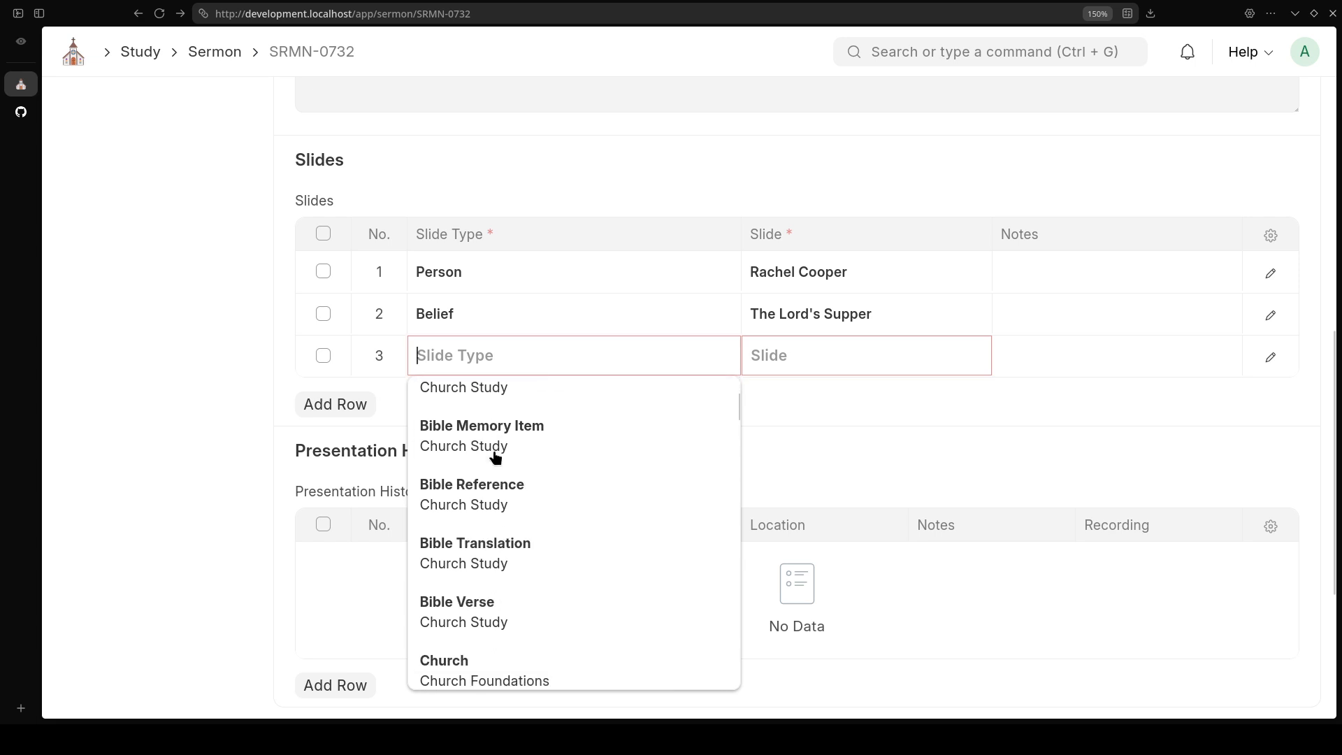
pyautogui.click(515, 487)
pyautogui.click(791, 371)
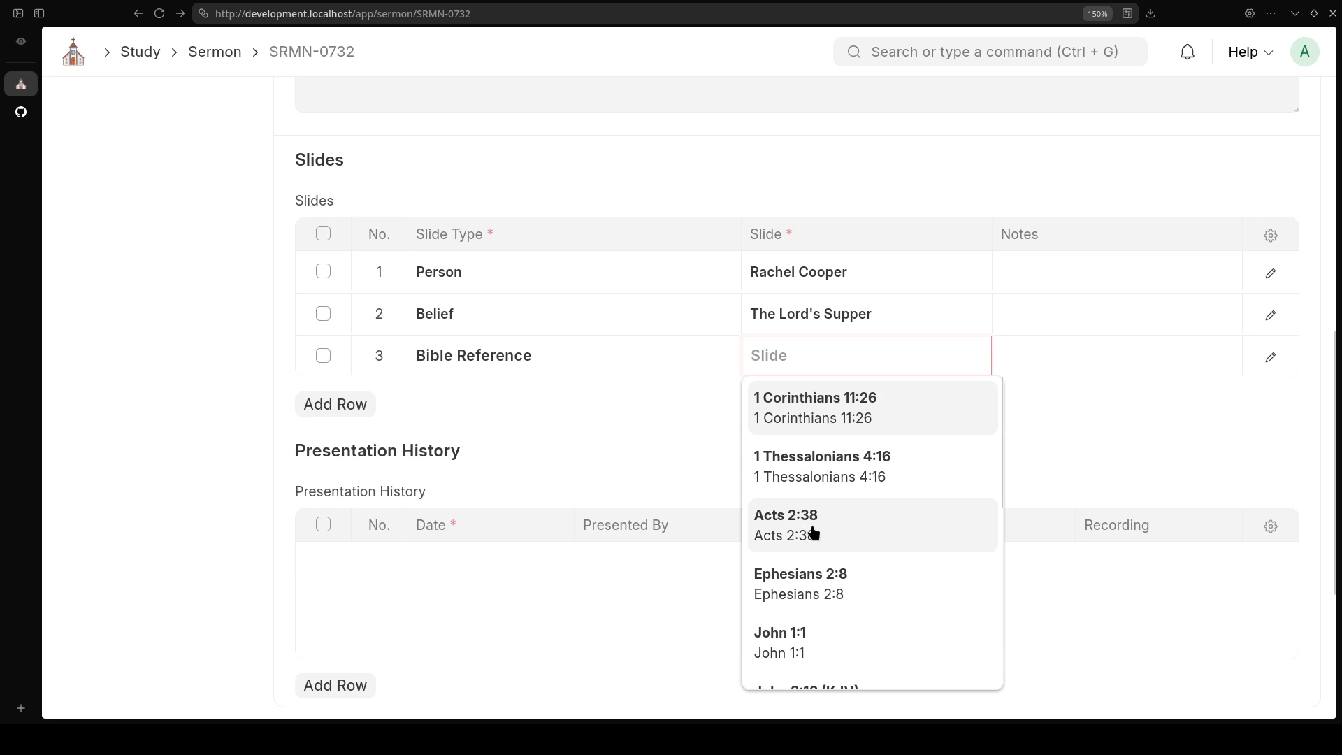
pyautogui.write('fjo')
pyautogui.press('BackSpace')
pyautogui.press('BackSpace')
pyautogui.press('BackSpace')
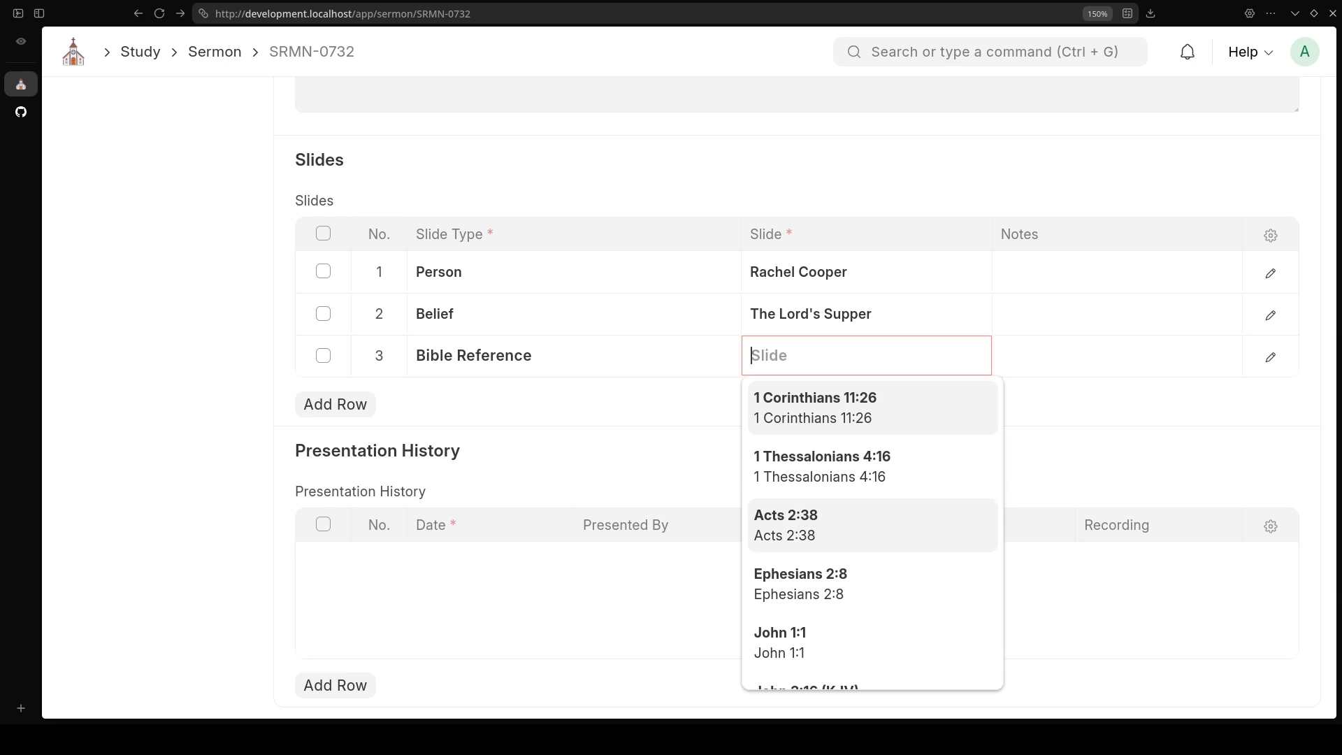
pyautogui.write('john')
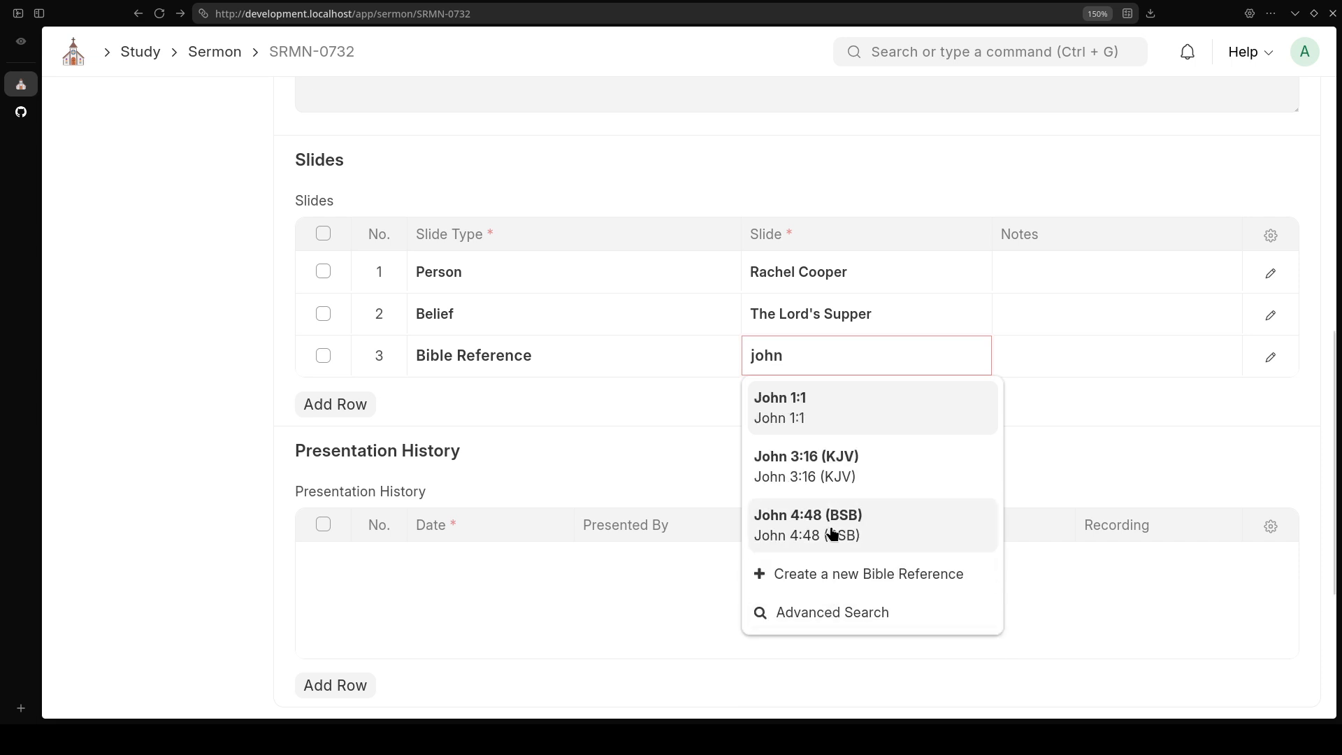
pyautogui.click(836, 536)
pyautogui.moveTo(303, 364); pyautogui.dragTo(303, 272)
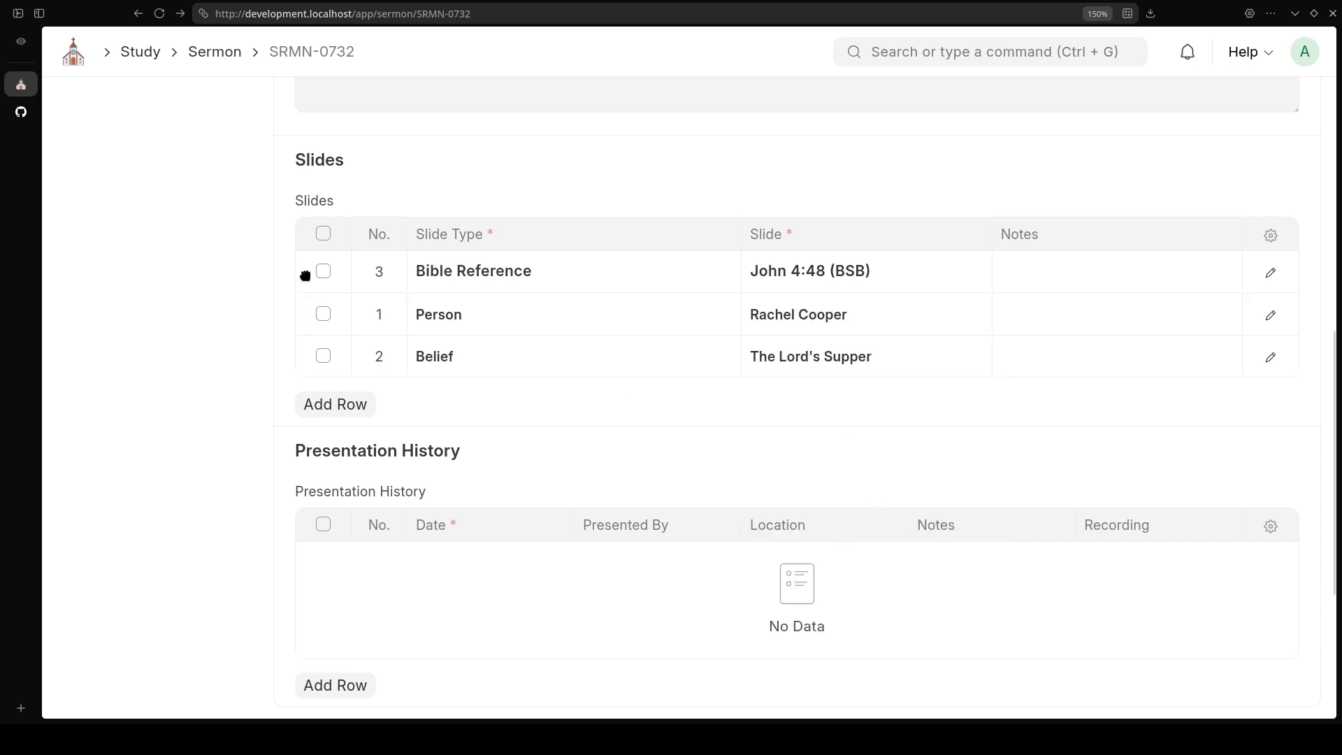
# Show Start Verse, Reference Text and Translation on the Bible Reference slide, with Reference Text placed above Translation, and save the sermon
pyautogui.click(1271, 274)
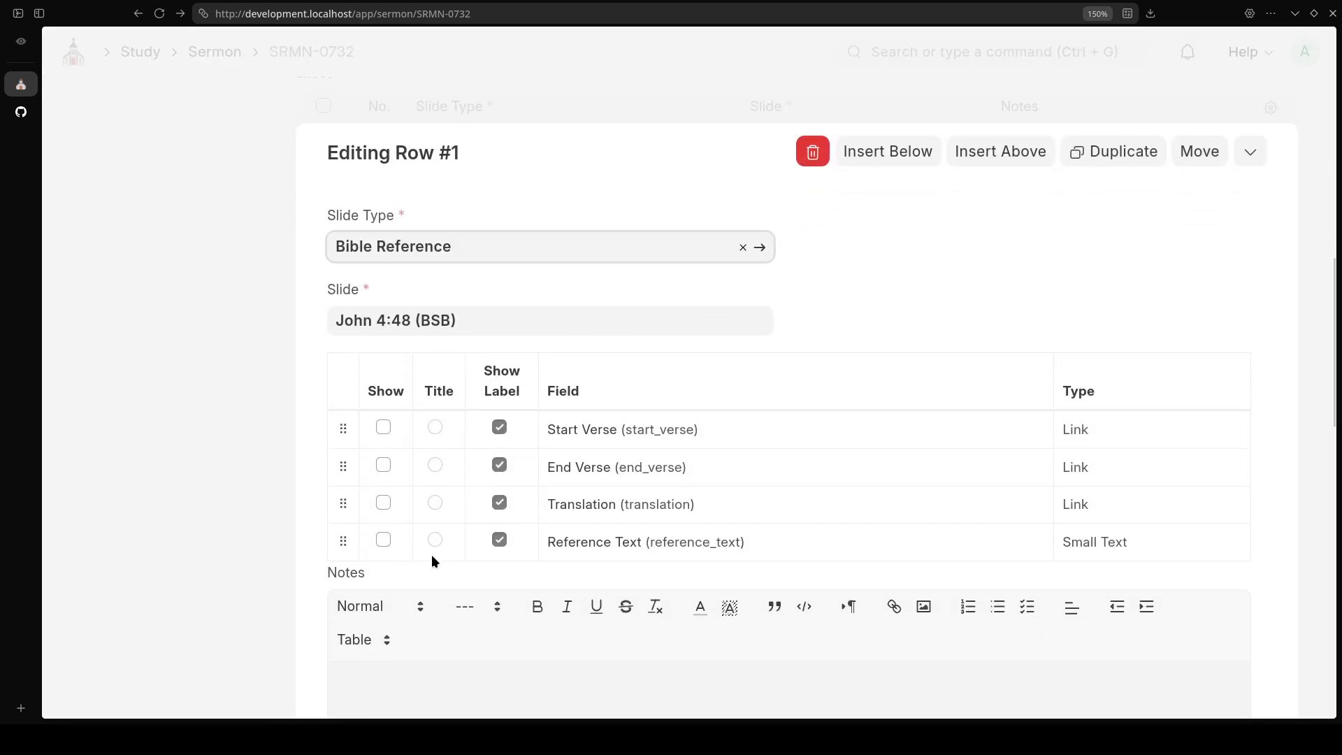
pyautogui.click(377, 423)
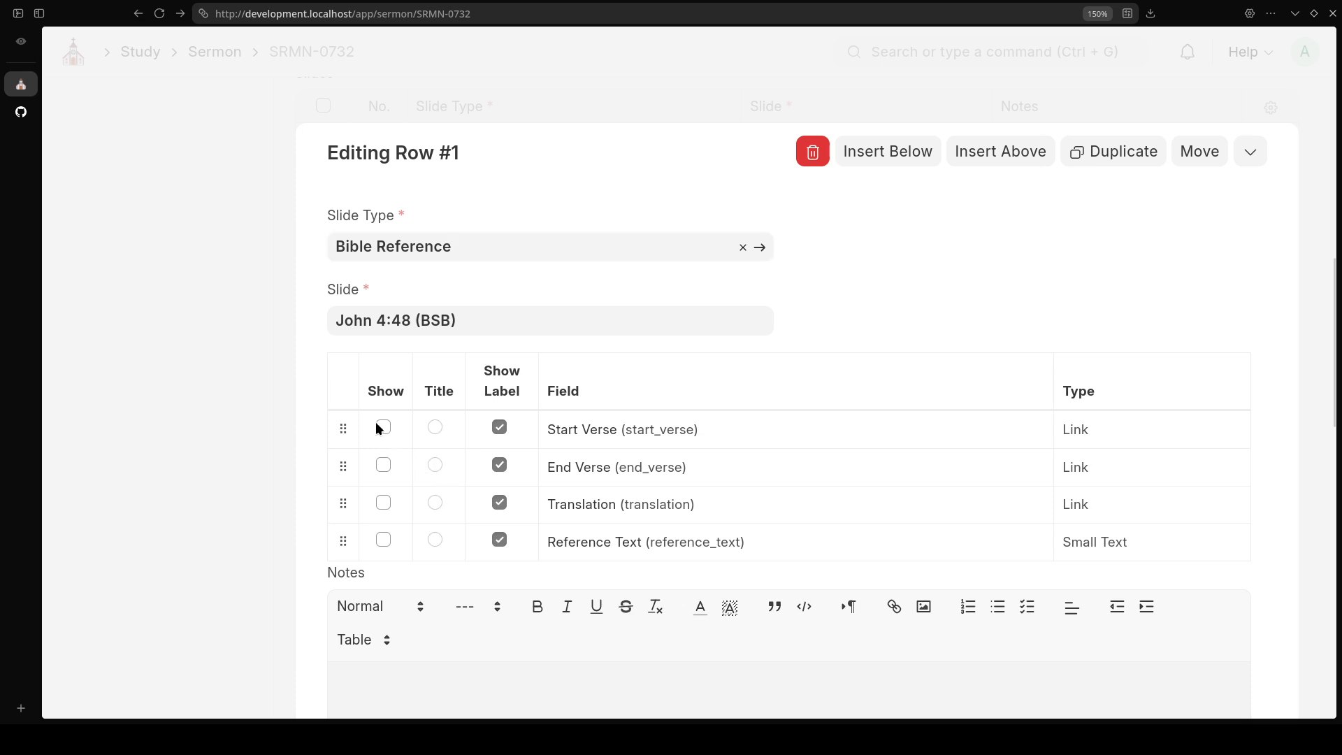
pyautogui.click(383, 427)
pyautogui.click(382, 541)
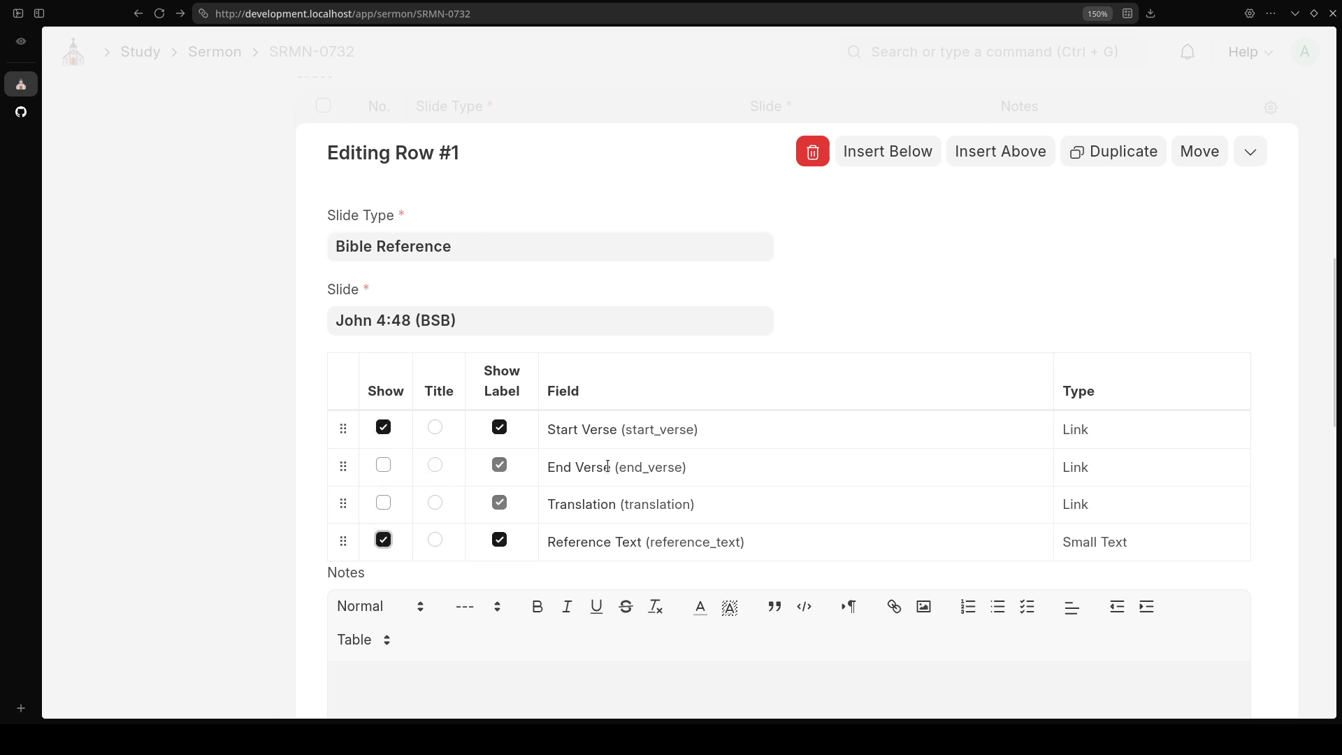
pyautogui.click(383, 502)
pyautogui.moveTo(344, 504); pyautogui.dragTo(345, 541)
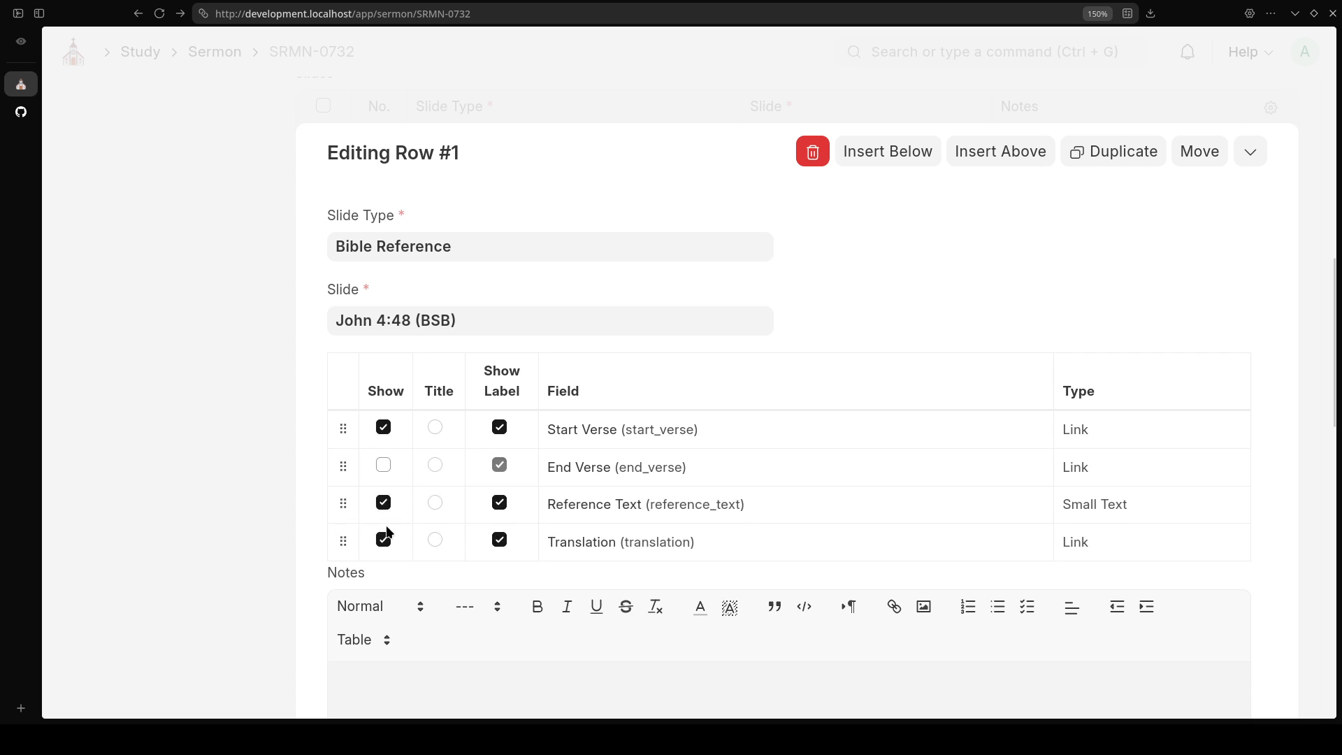
pyautogui.click(212, 384)
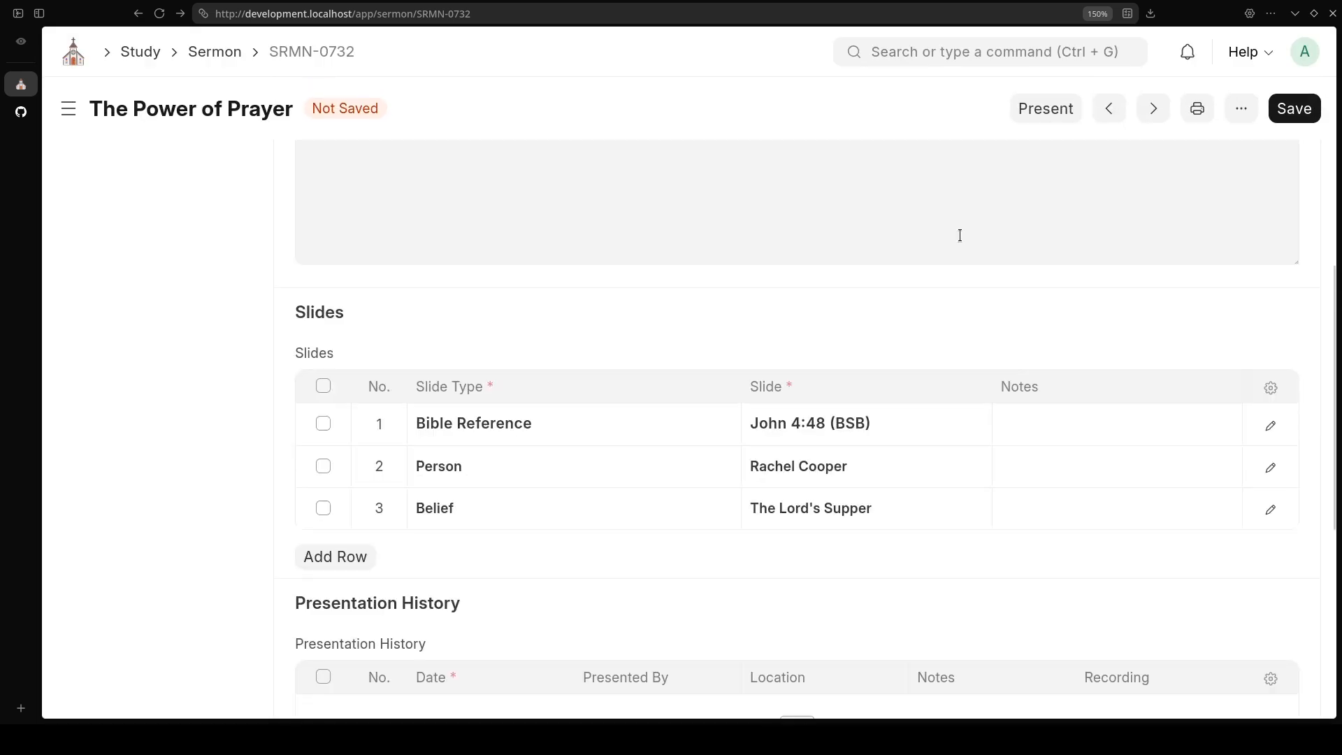
pyautogui.click(1297, 109)
# Present the sermon, review the start verse, reference text and translation on the John 4:48 (BSB) slide, and close the presentation
pyautogui.click(1048, 110)
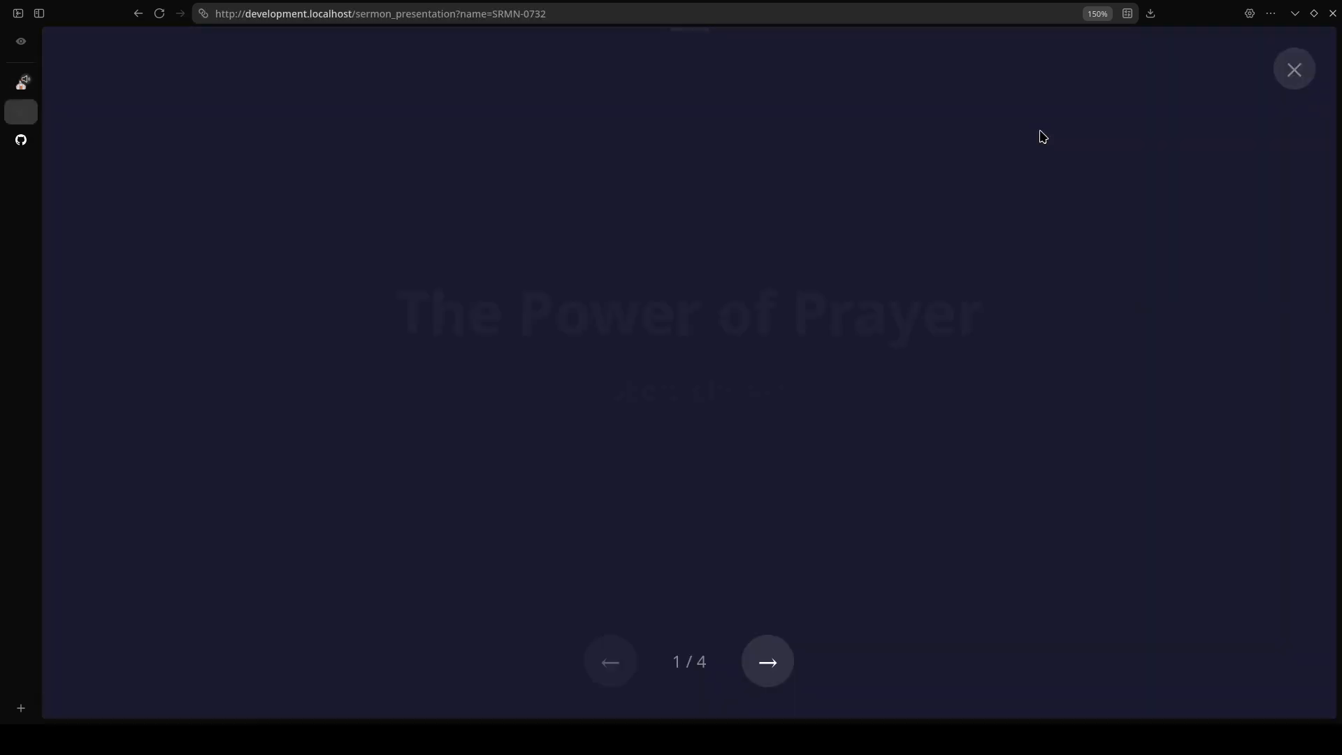
pyautogui.click(769, 662)
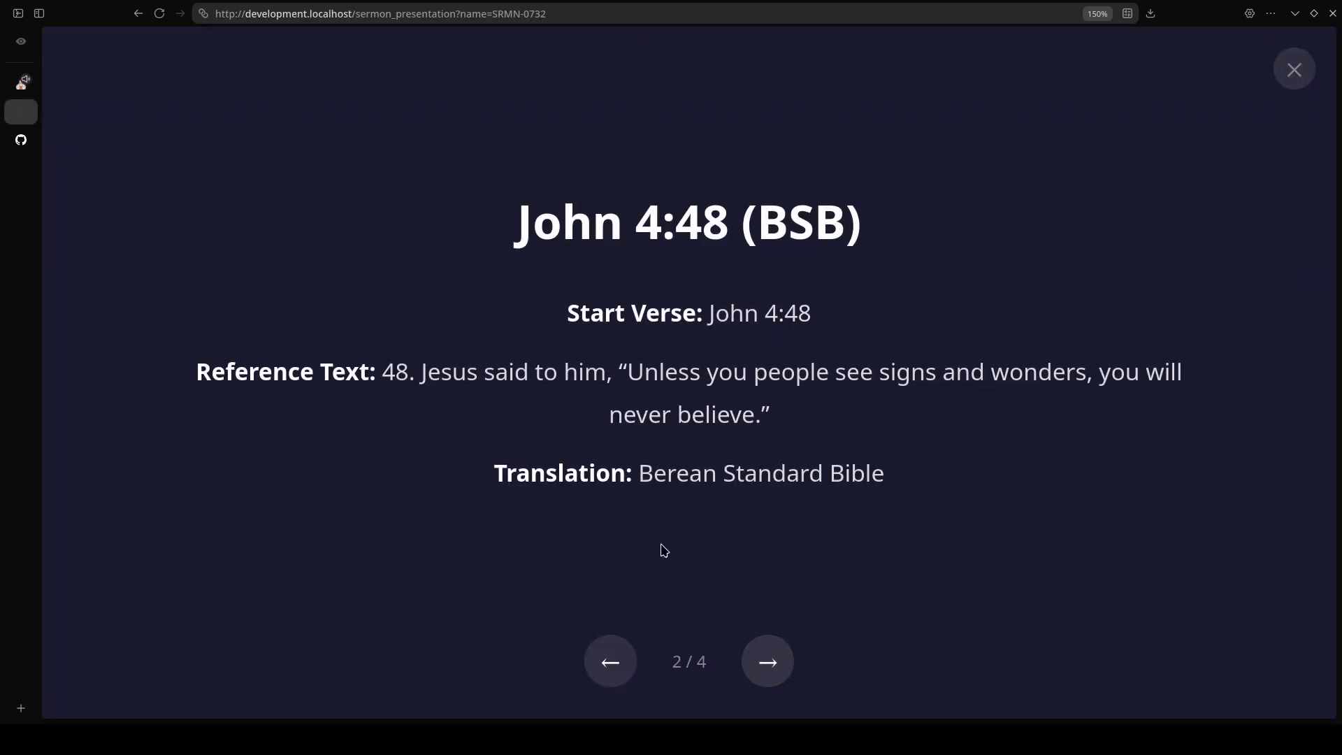
pyautogui.moveTo(494, 474); pyautogui.dragTo(880, 437)
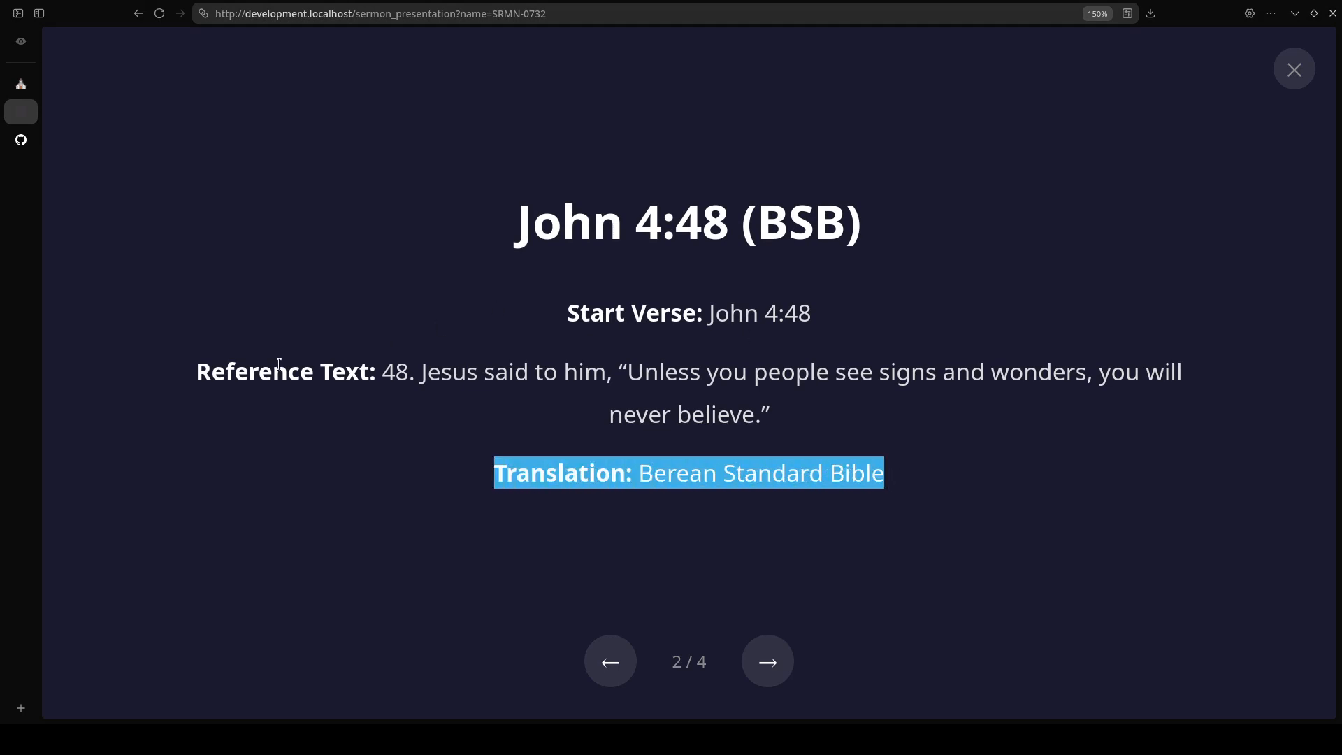
pyautogui.moveTo(235, 372); pyautogui.dragTo(467, 386)
pyautogui.moveTo(381, 371); pyautogui.dragTo(343, 372)
pyautogui.click(221, 376)
pyautogui.click(634, 381)
pyautogui.moveTo(708, 313); pyautogui.dragTo(613, 395)
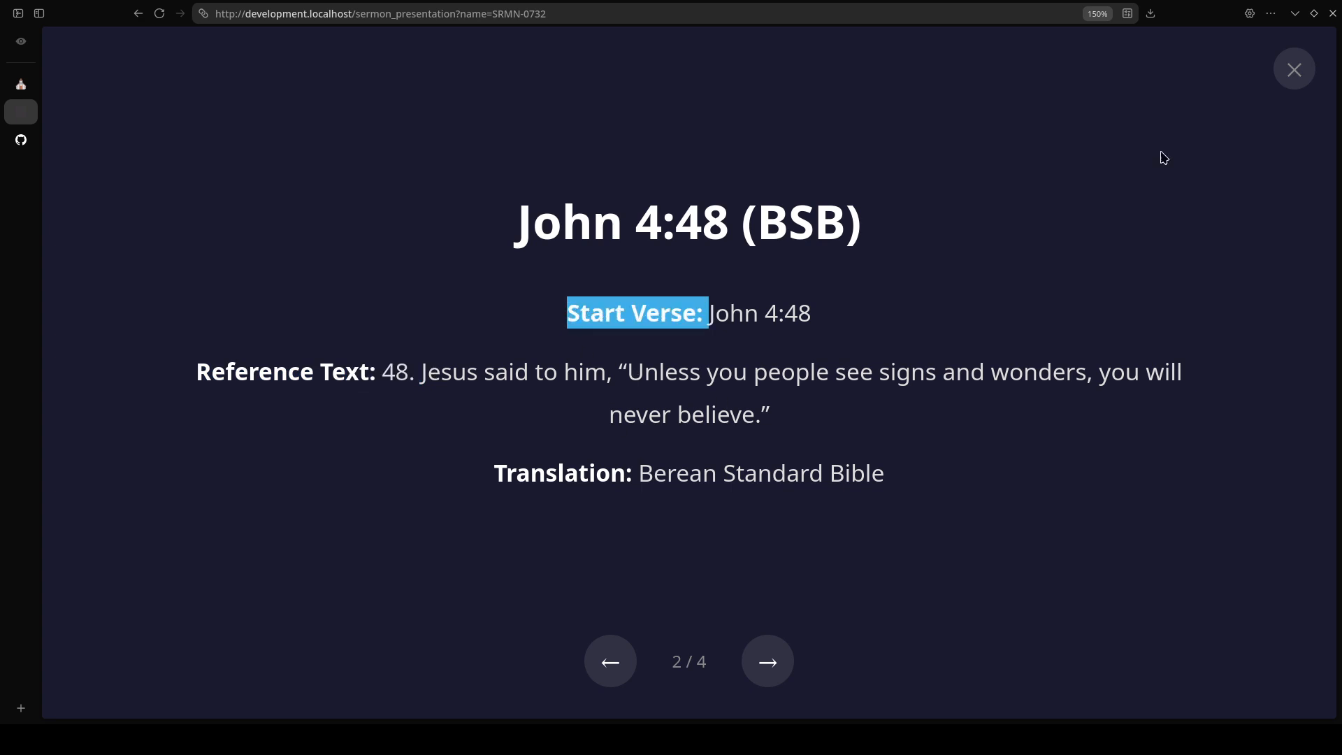
pyautogui.click(1291, 71)
# Check the sermon's slides, notes and Publish setting, and open the public website's Sermons page
pyautogui.scroll(-4, 570, 603)
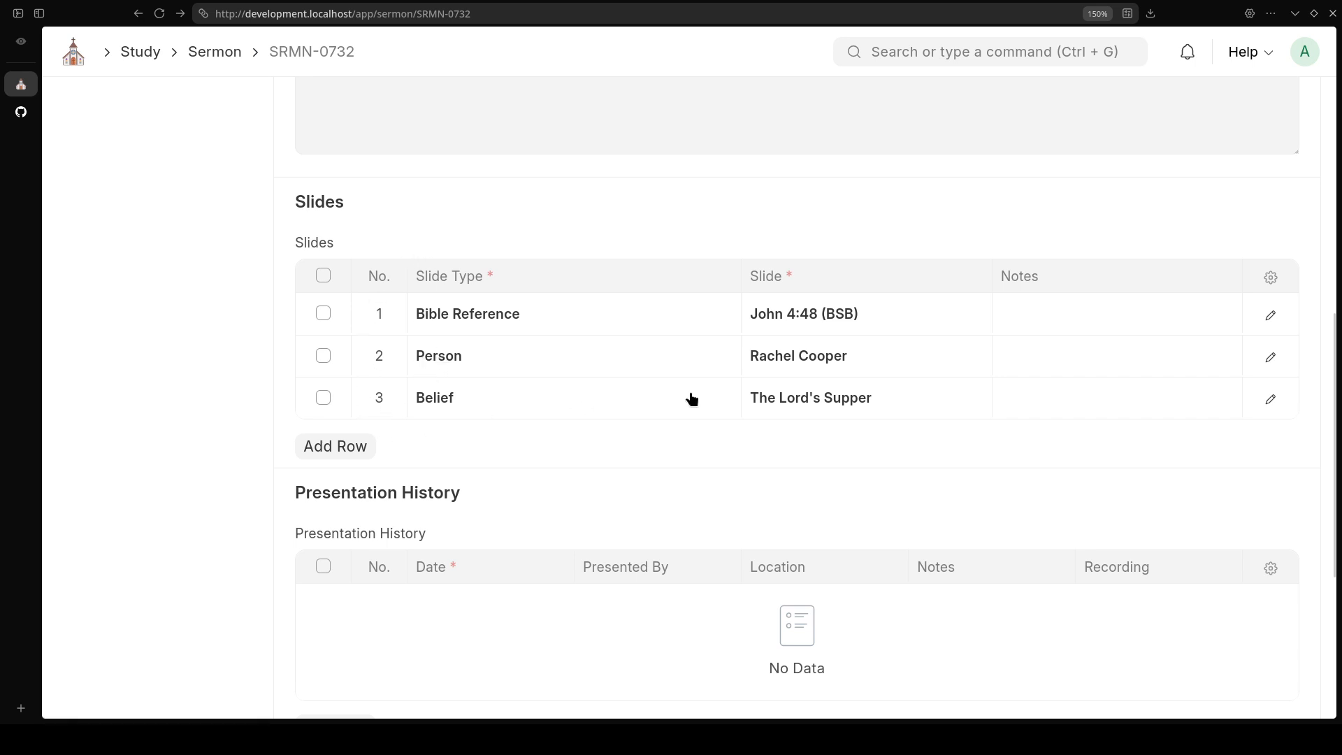
pyautogui.scroll(7, 461, 396)
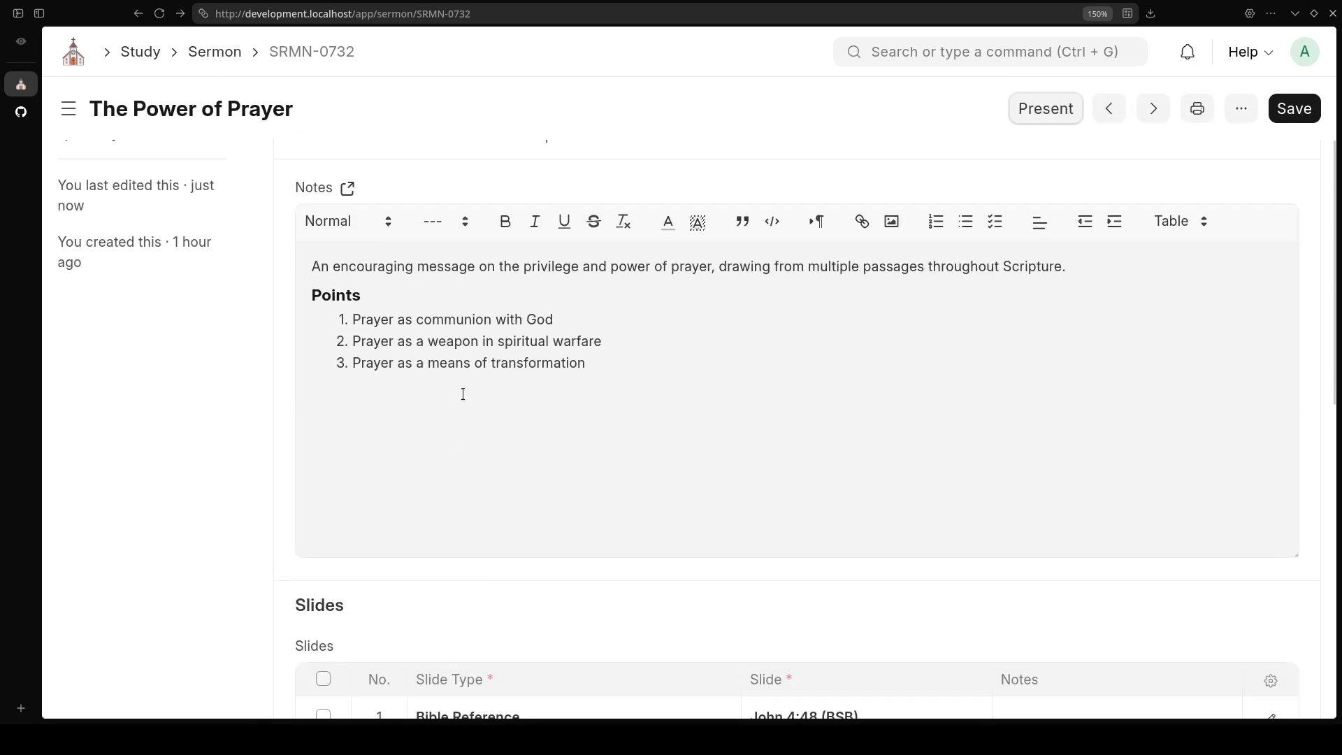
pyautogui.scroll(2, 710, 292)
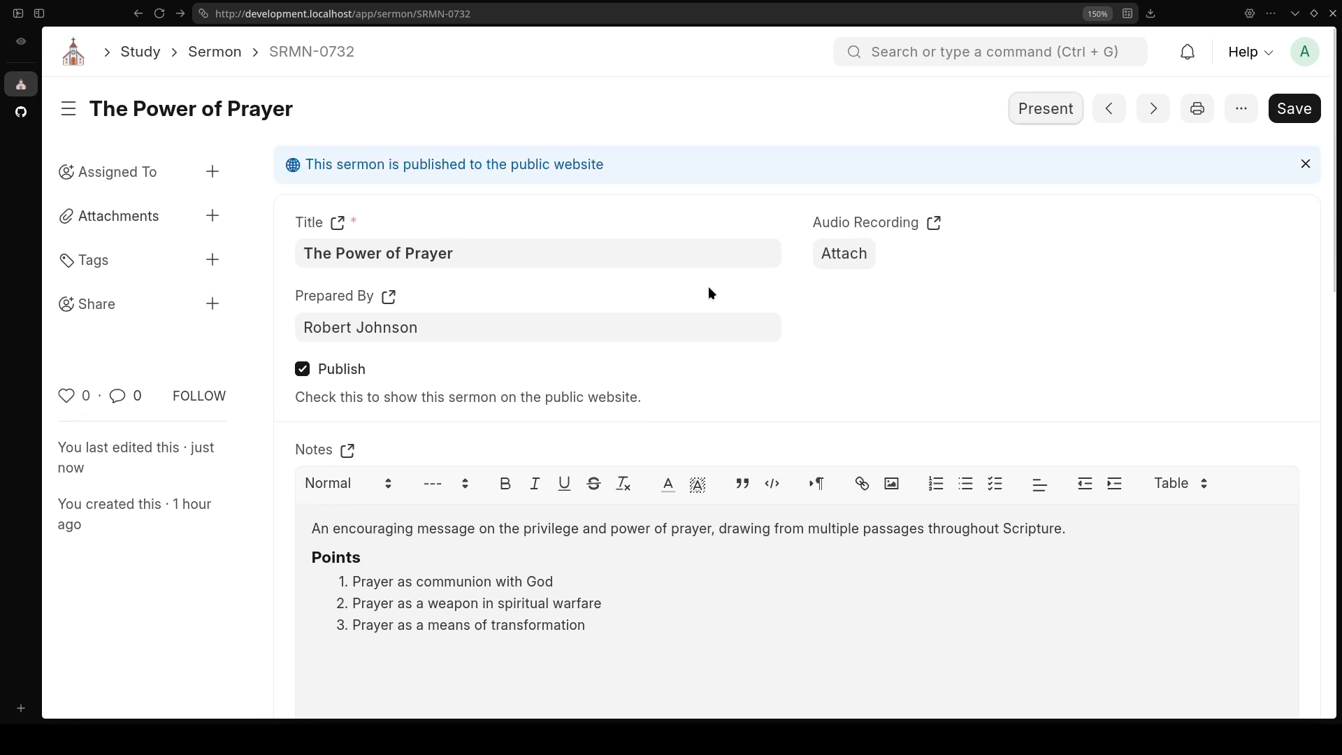
pyautogui.moveTo(392, 376)
pyautogui.mouseDown()
pyautogui.moveTo(331, 364)
pyautogui.moveTo(286, 374)
pyautogui.moveTo(380, 375)
pyautogui.mouseUp()
pyautogui.click(339, 224)
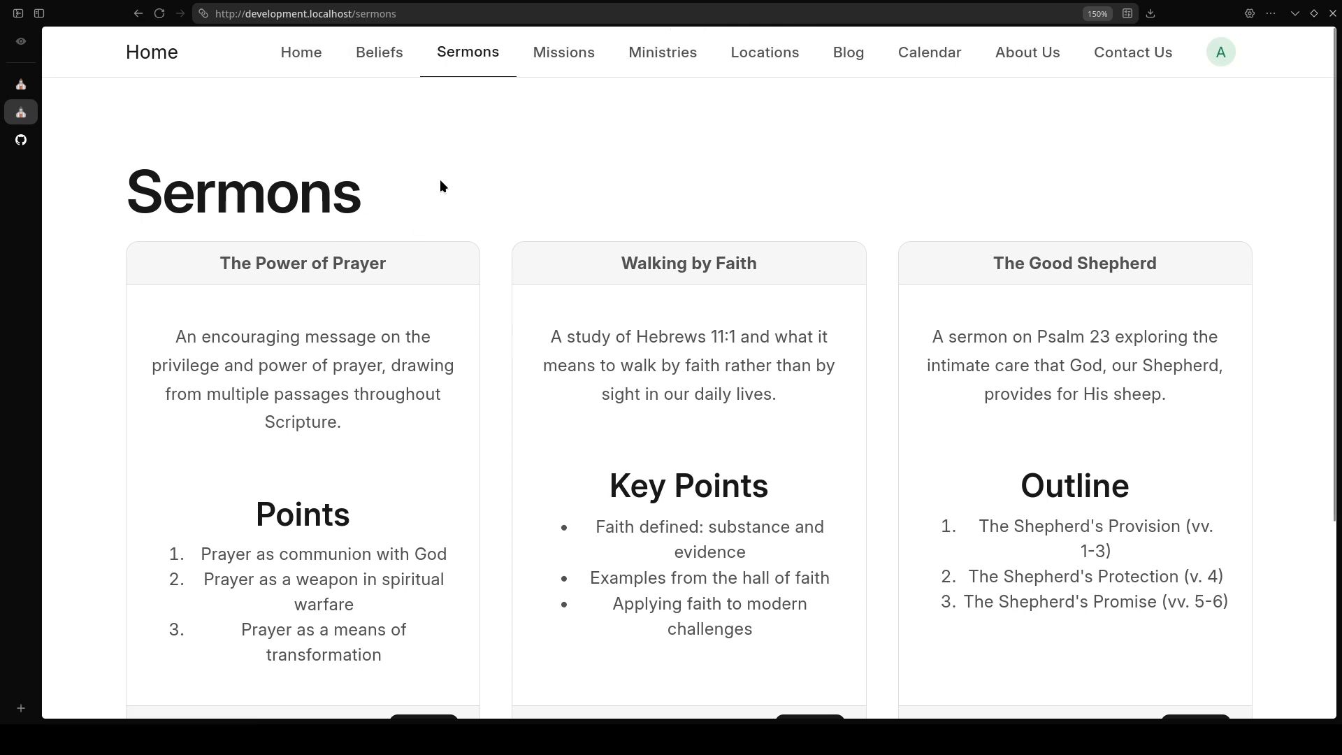
# Review the title, description and points on The Power of Prayer card of the public Sermons page
pyautogui.scroll(-2, 350, 330)
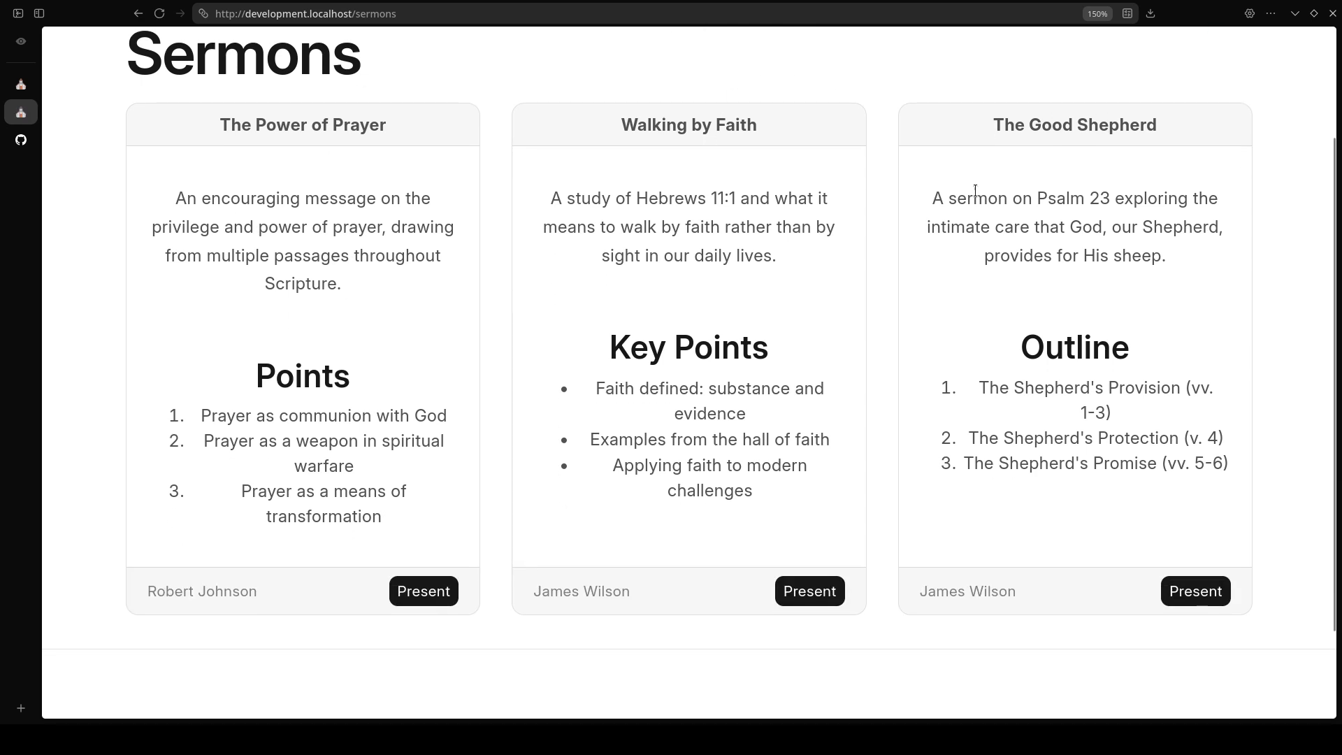
pyautogui.moveTo(220, 129); pyautogui.dragTo(373, 138)
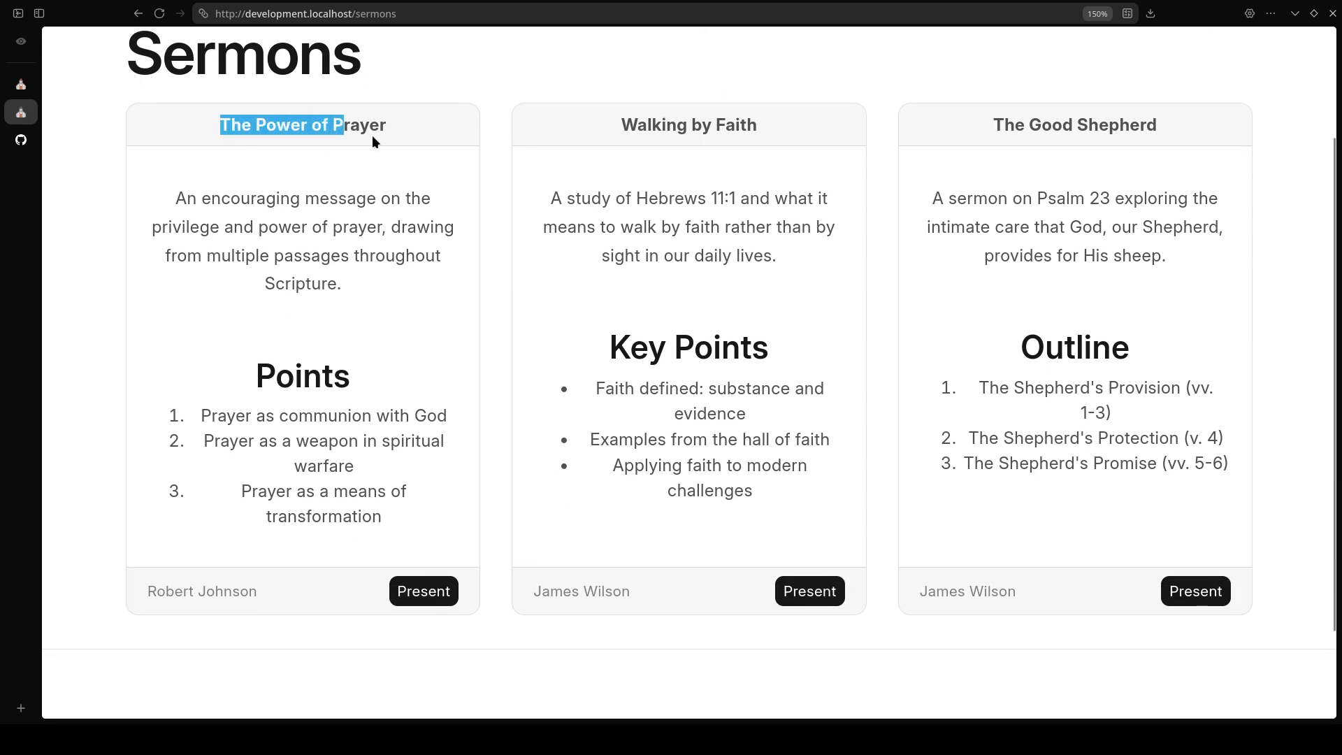
pyautogui.moveTo(186, 198); pyautogui.dragTo(364, 332)
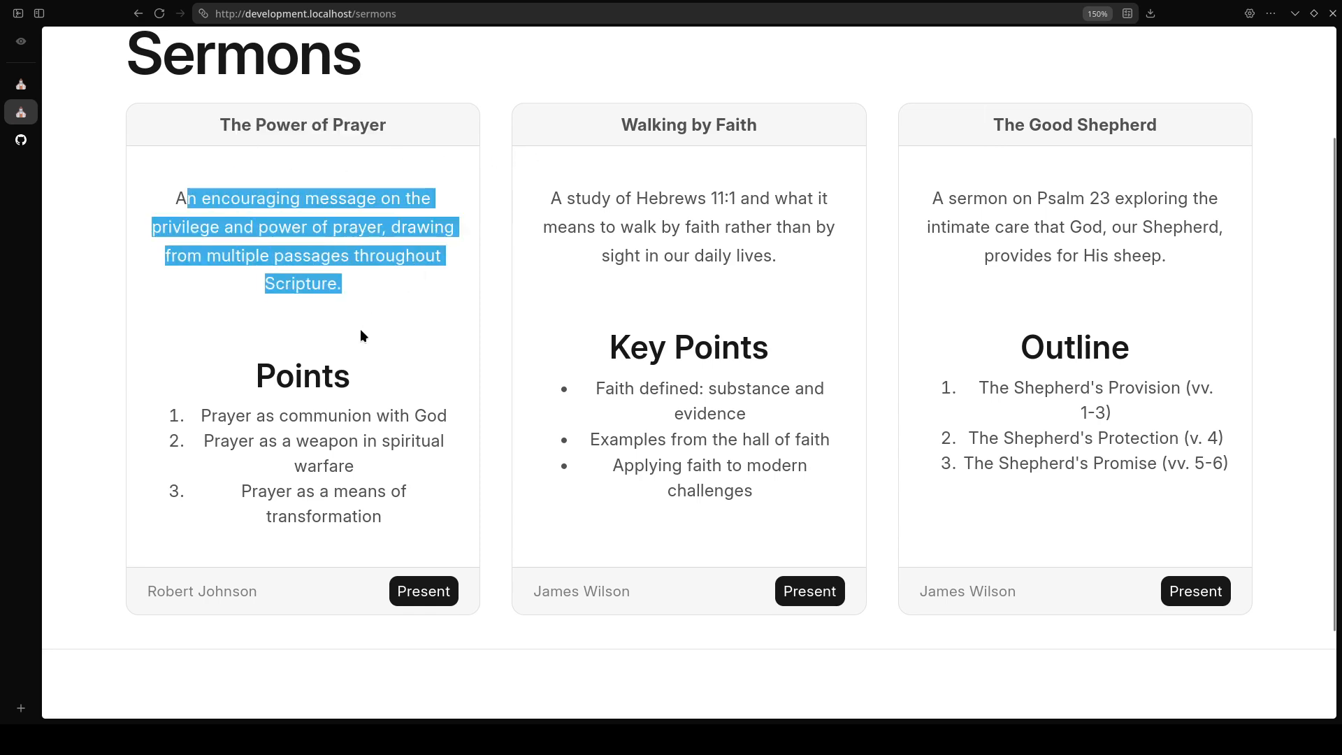
pyautogui.moveTo(257, 376); pyautogui.dragTo(371, 534)
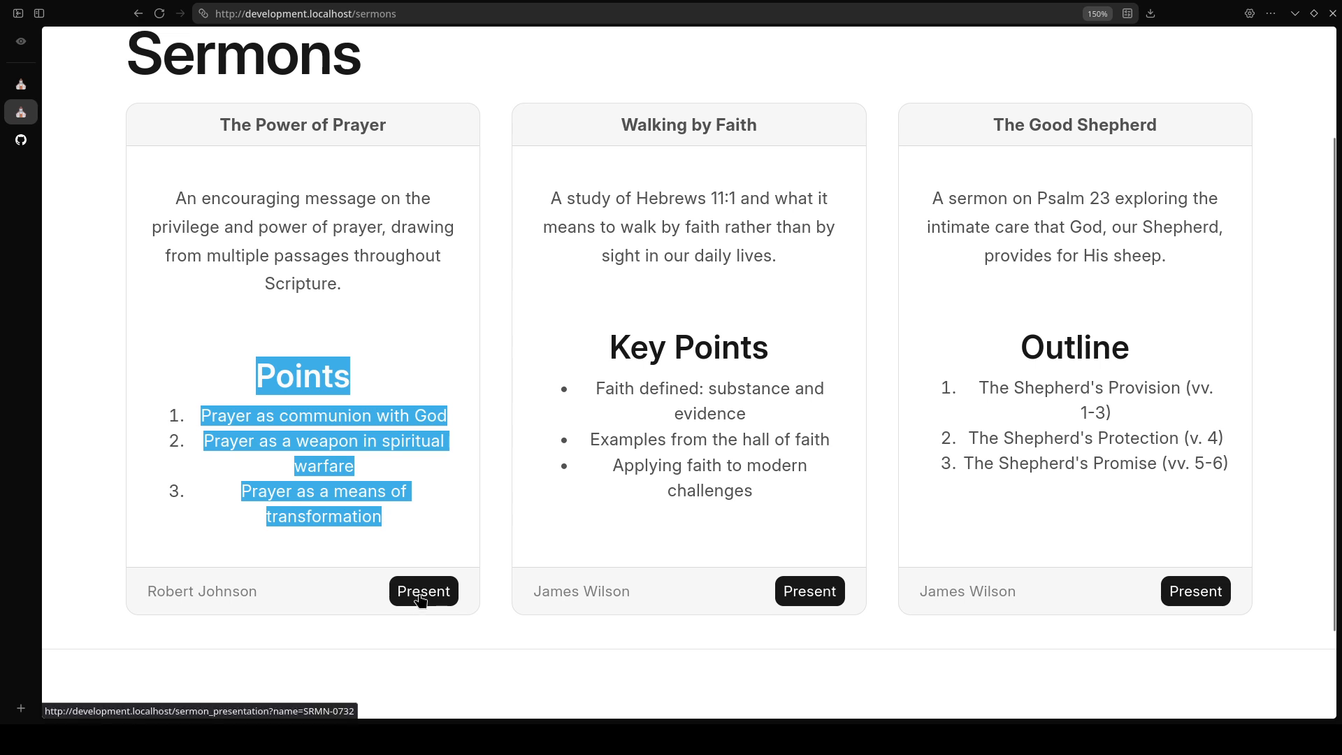
pyautogui.scroll(2, 422, 280)
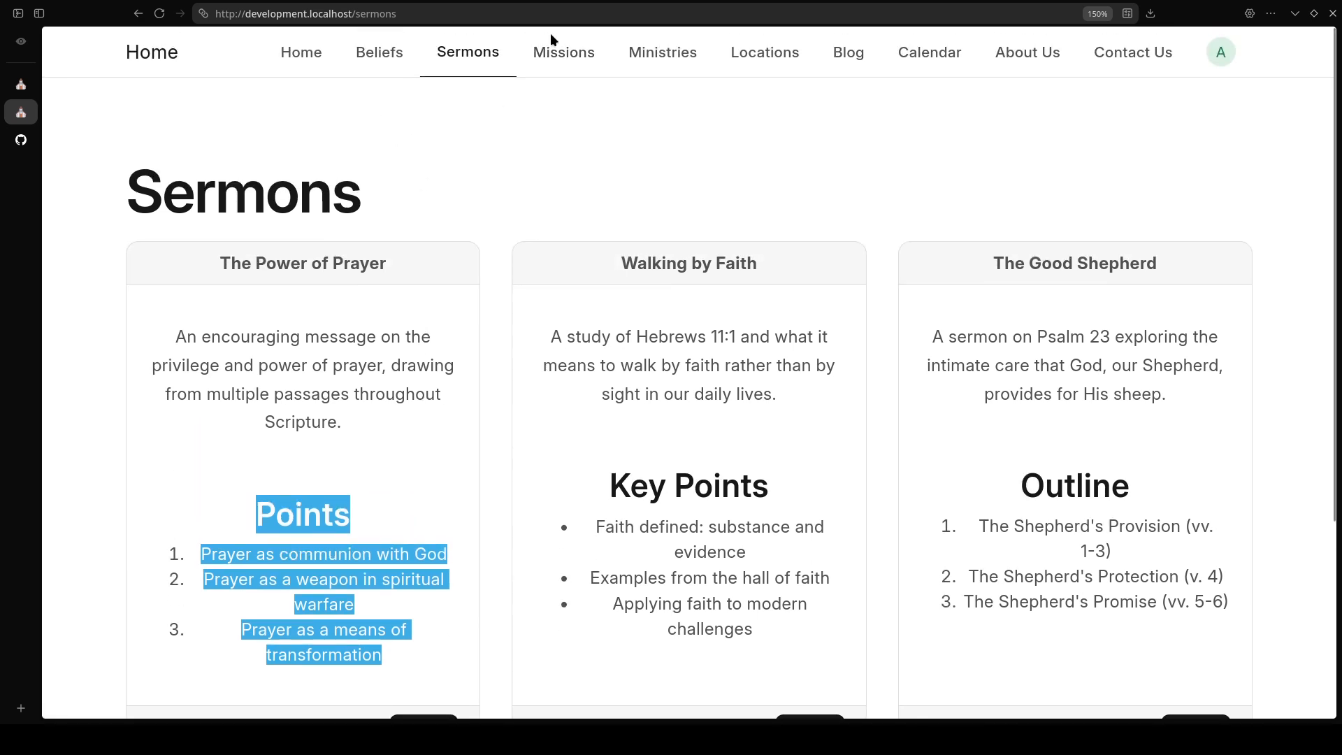
pyautogui.scroll(-3, 430, 531)
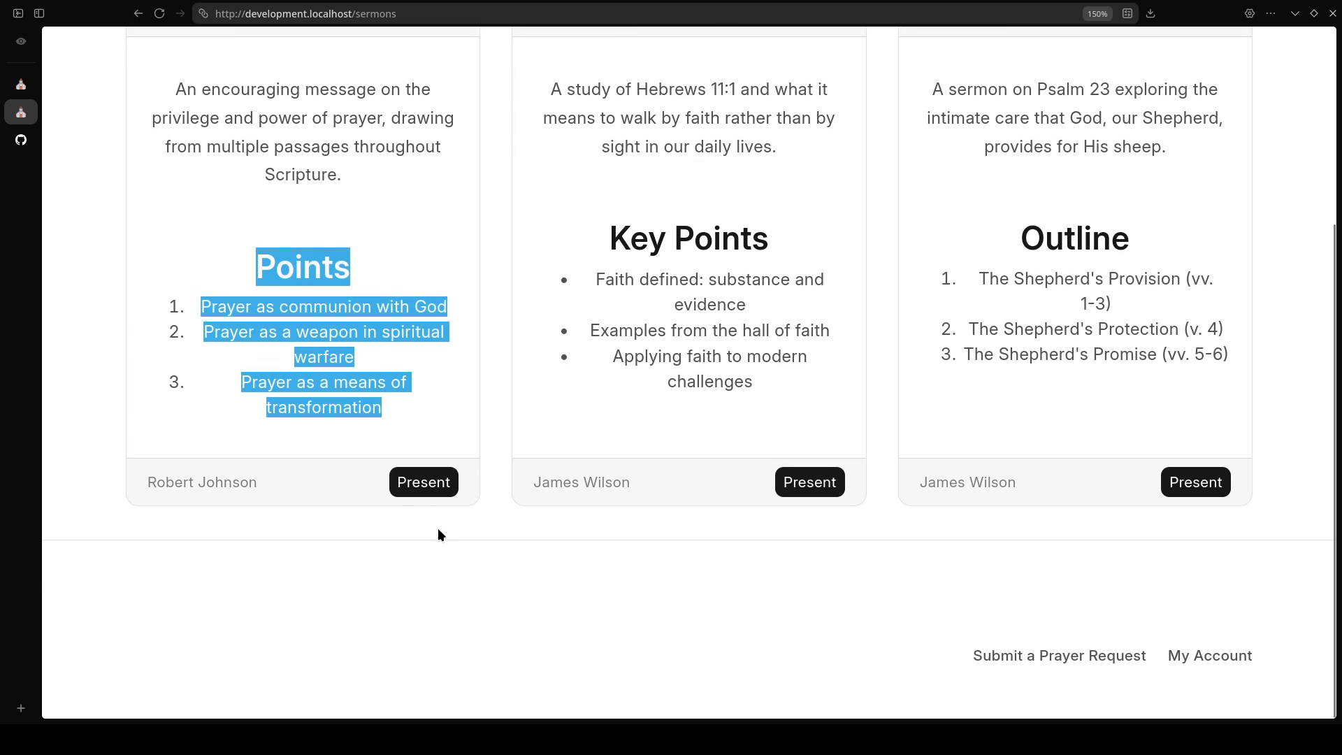
# Present The Power of Prayer from the public Sermons page and advance through its slides to The Lord's Supper
pyautogui.click(419, 482)
pyautogui.click(750, 666)
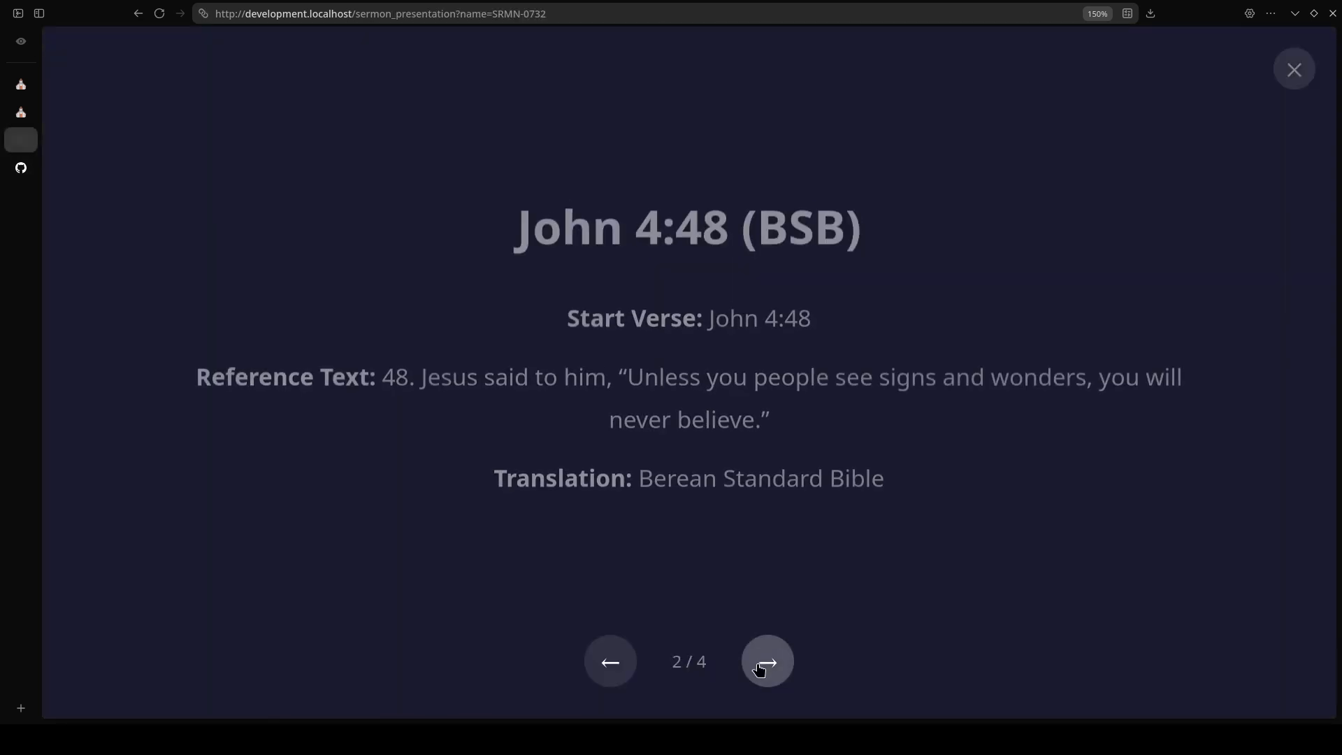
pyautogui.click(767, 667)
pyautogui.click(775, 680)
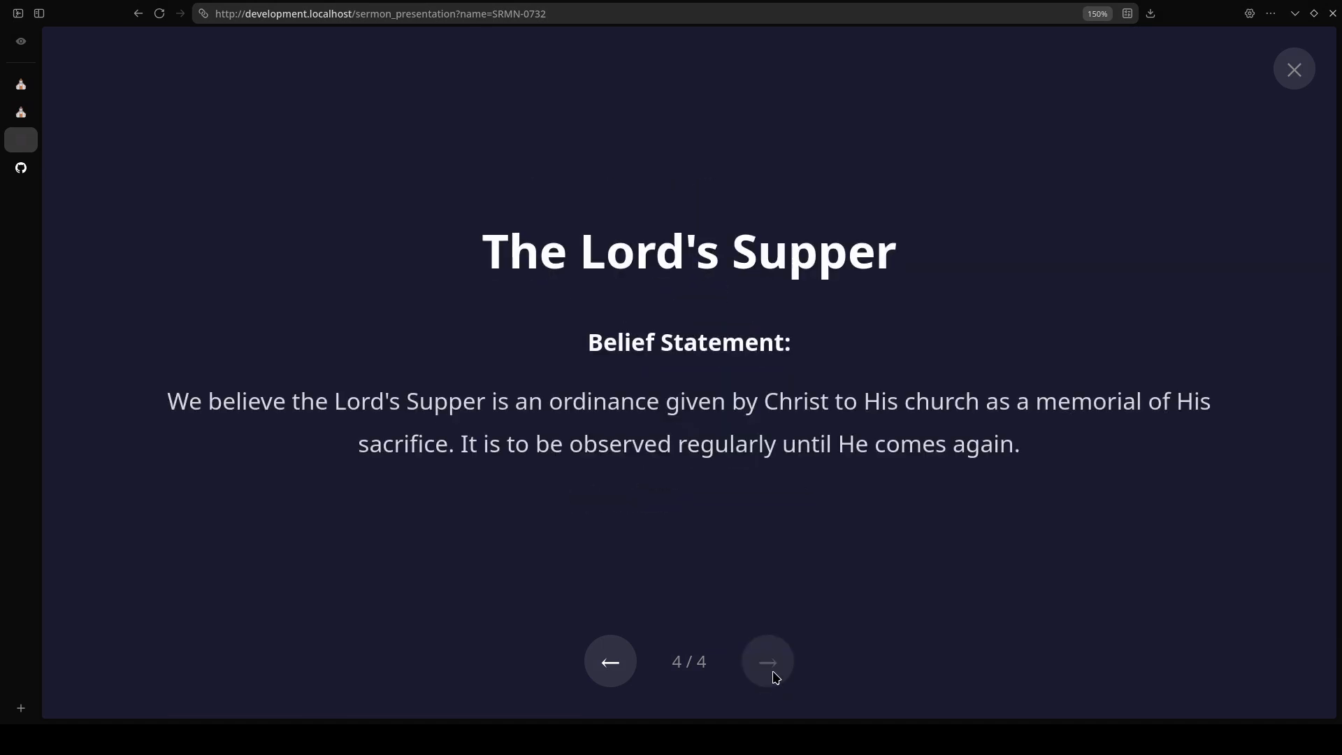
# Close the sermon presentation and switch from the public Sermons page back to the desk
pyautogui.click(1294, 69)
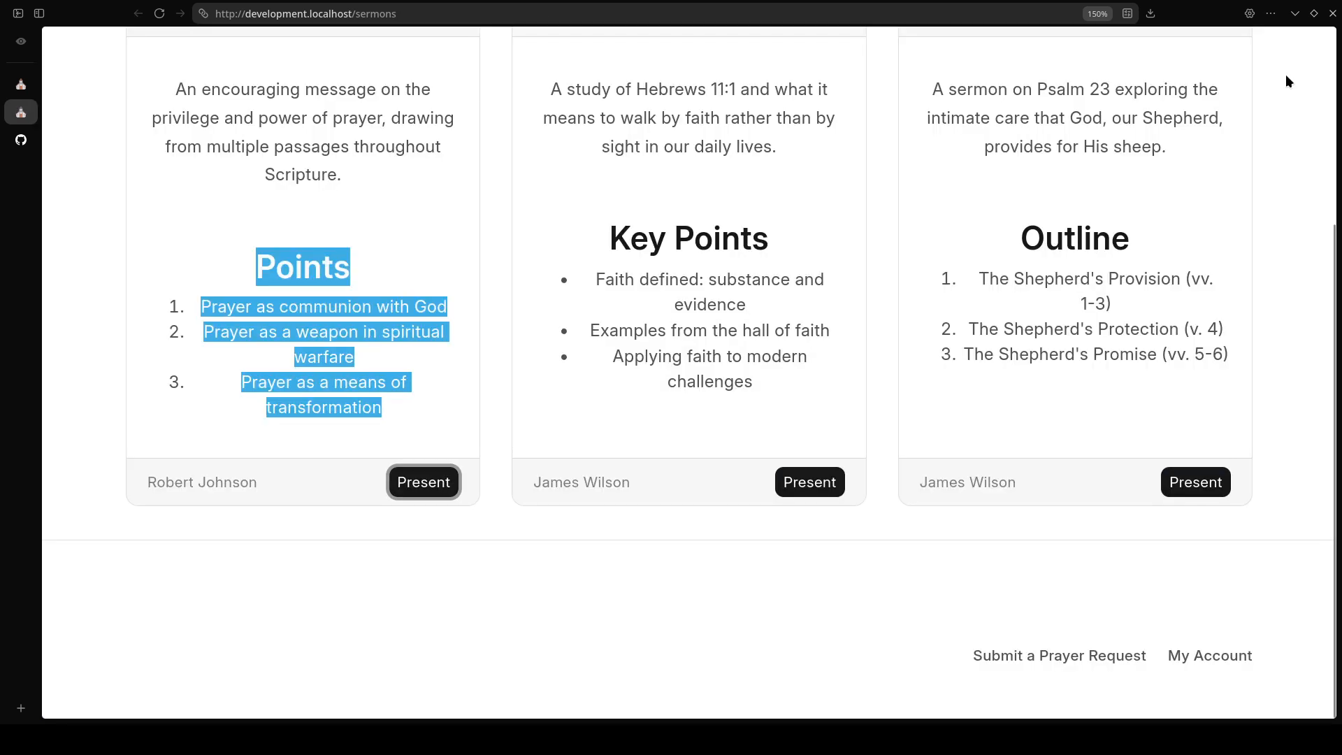
pyautogui.click(411, 395)
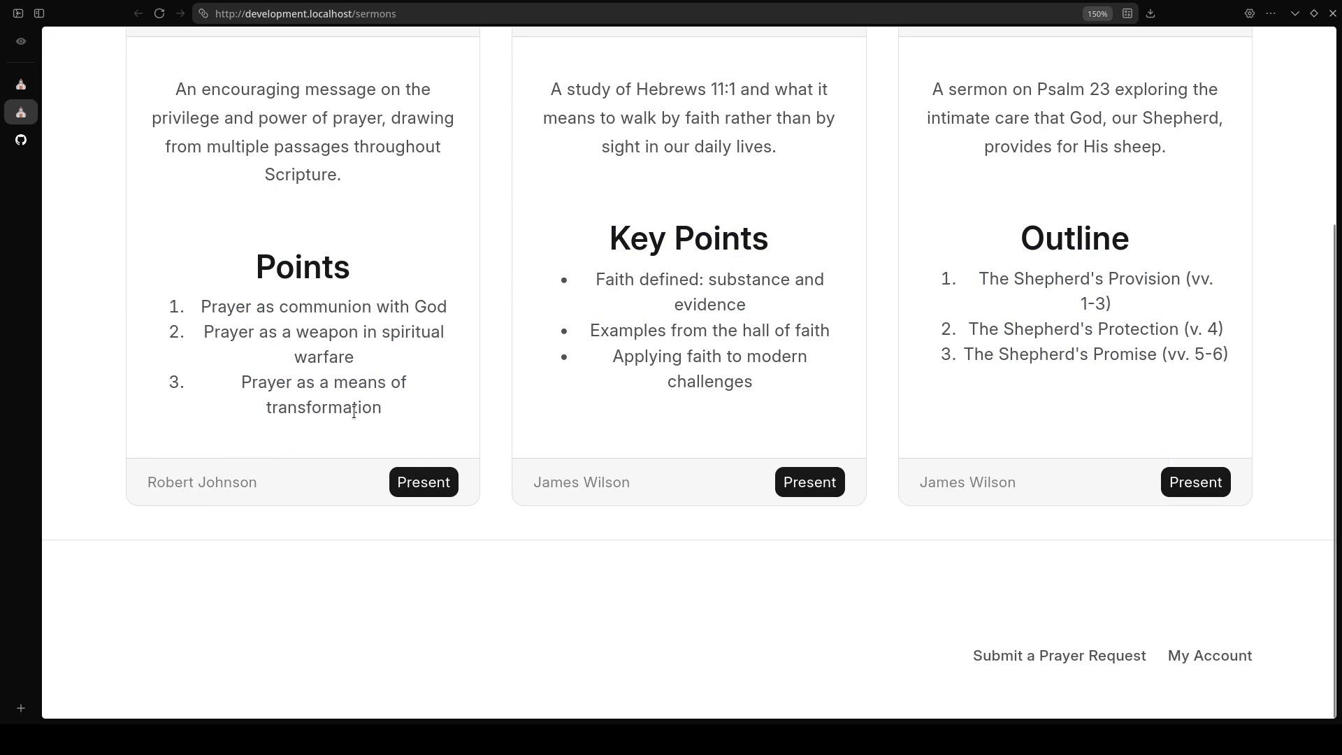
pyautogui.scroll(4, 354, 412)
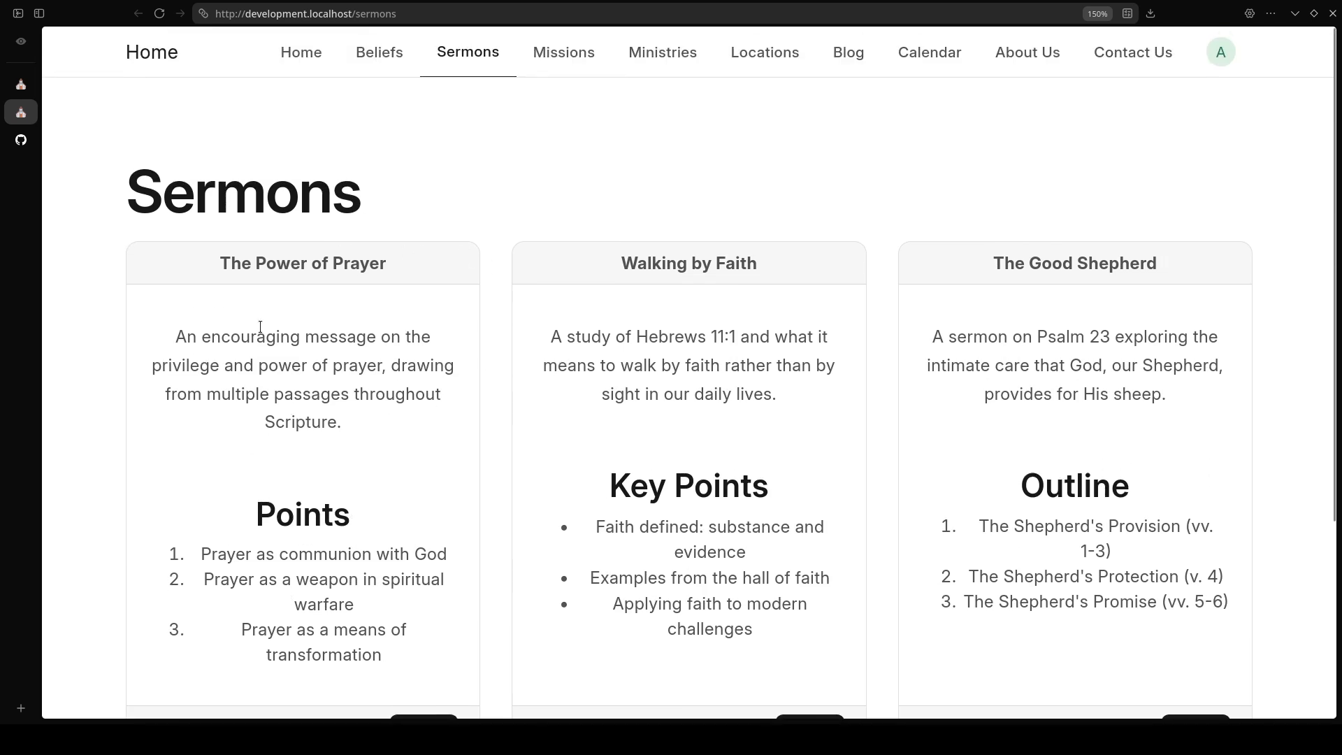
pyautogui.click(1221, 52)
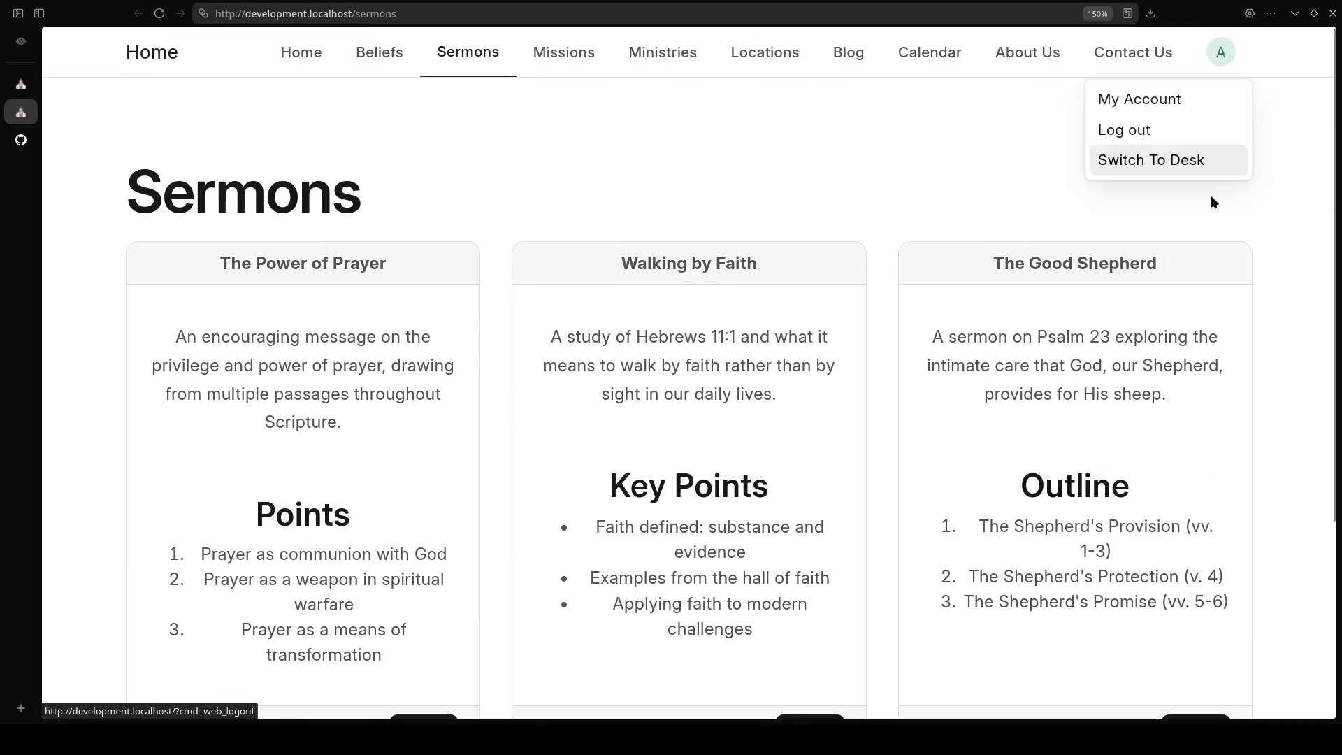
pyautogui.click(1181, 165)
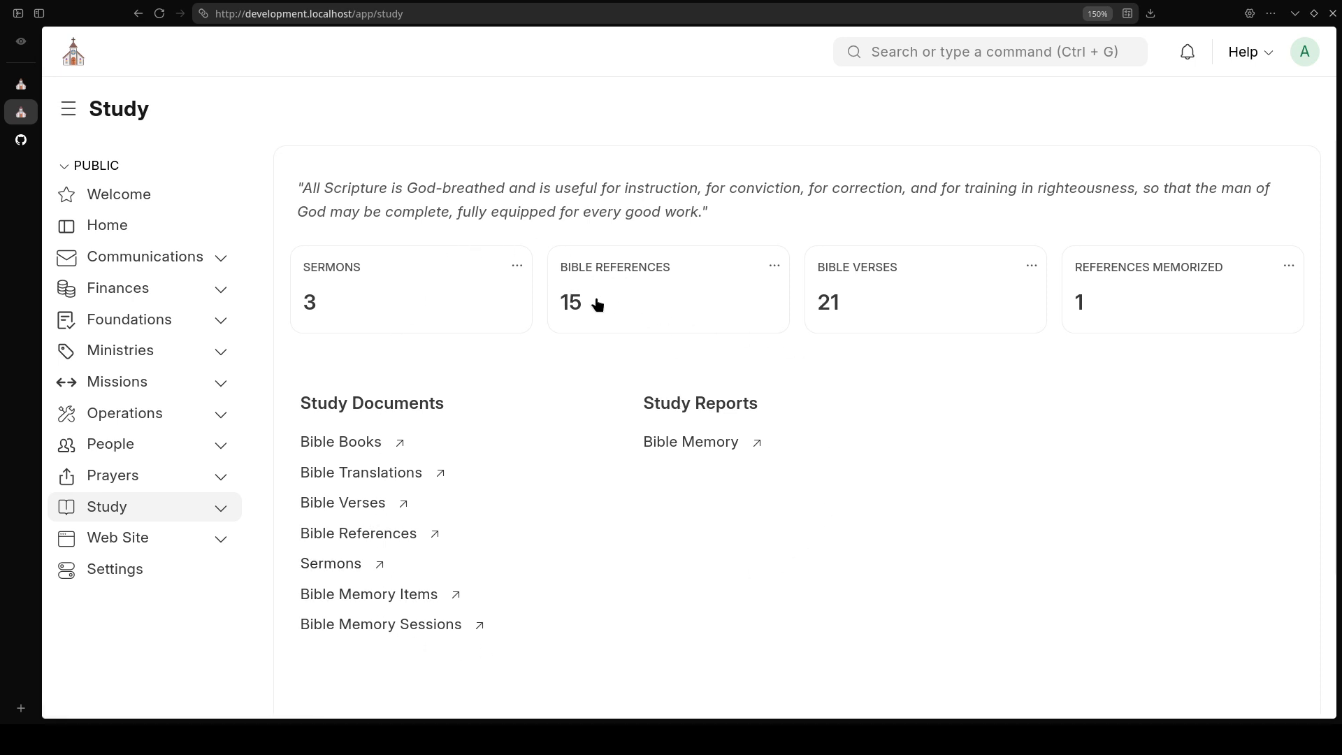
# Open the Bible References list and assign John 4:48 (BSB) for memorization to the non-administrator user
pyautogui.click(614, 301)
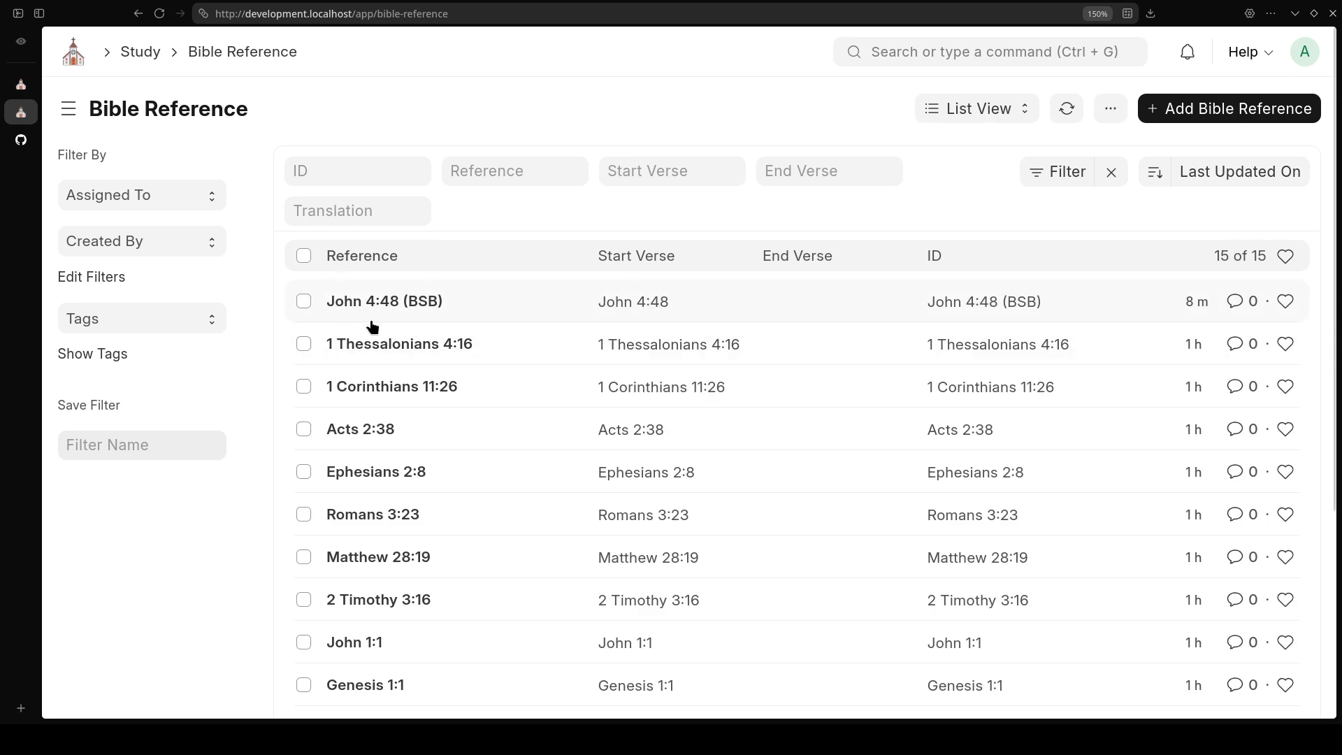
pyautogui.click(303, 301)
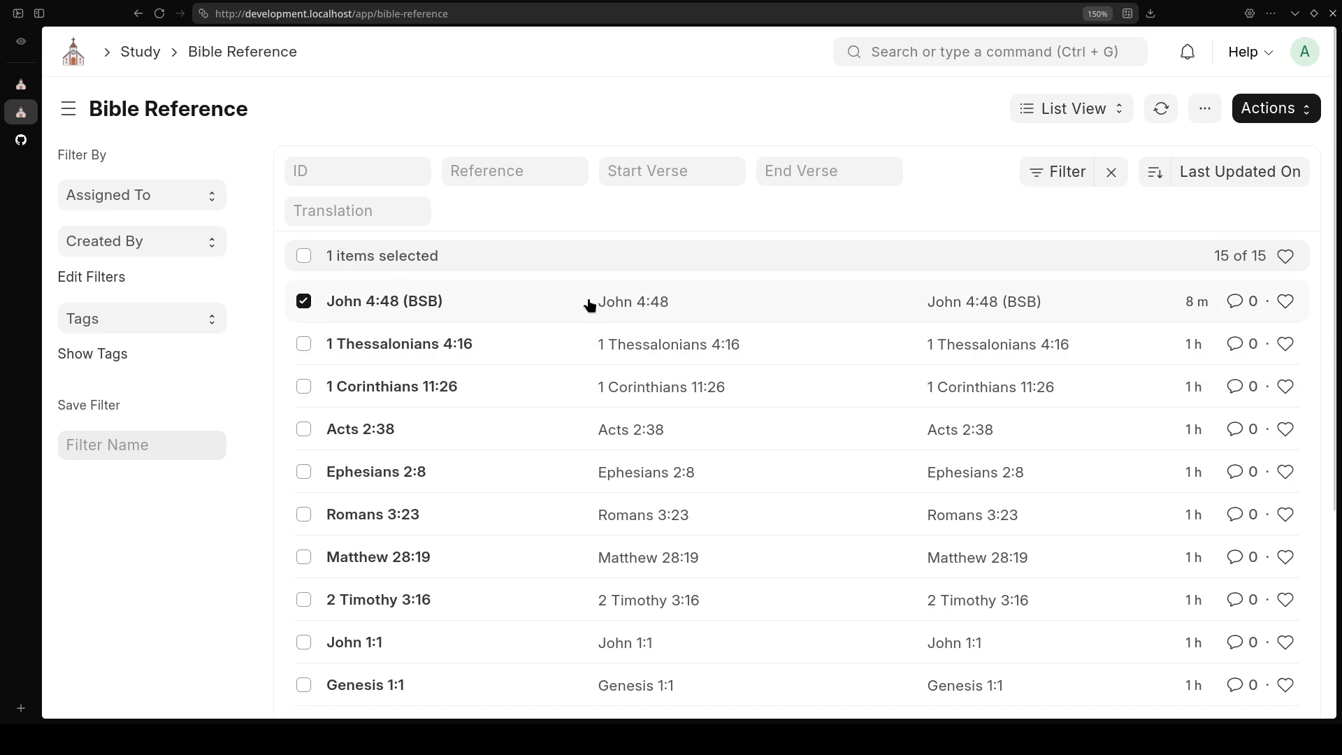
pyautogui.click(1206, 111)
pyautogui.click(1302, 112)
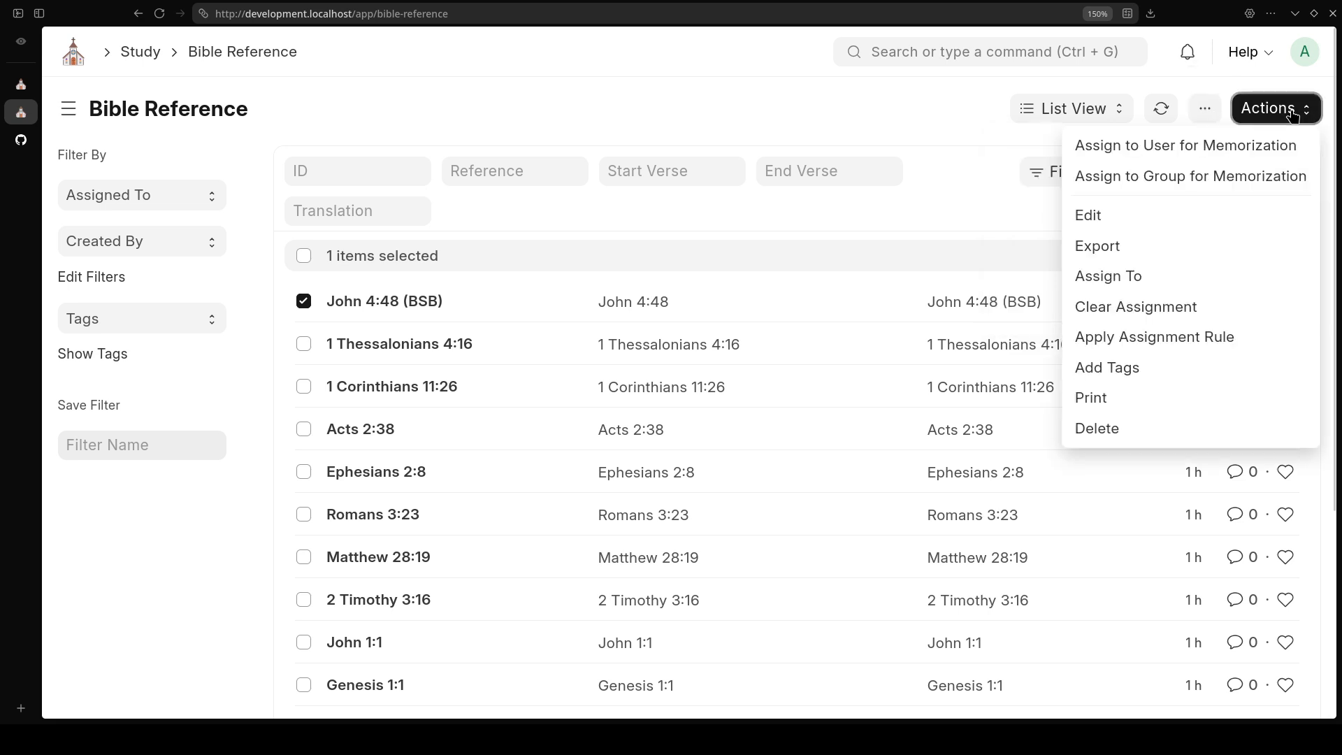
pyautogui.click(1204, 151)
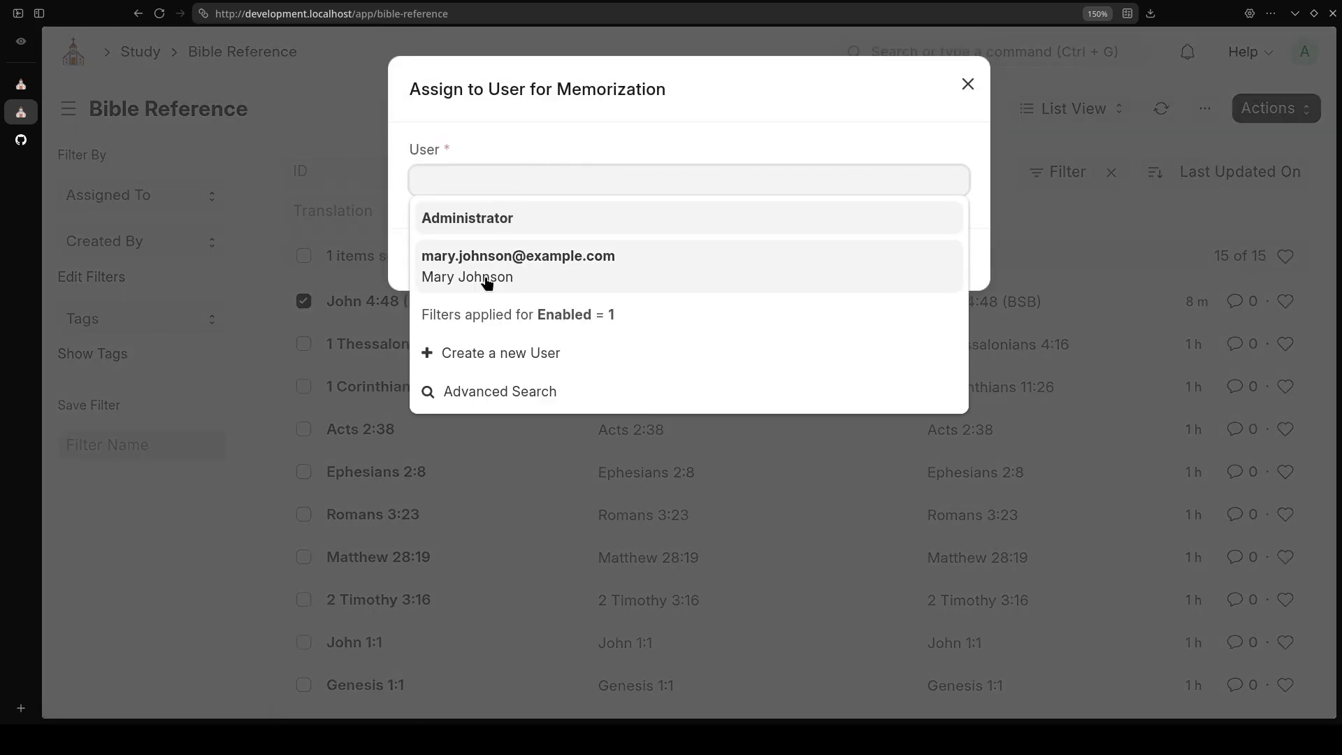
pyautogui.click(446, 276)
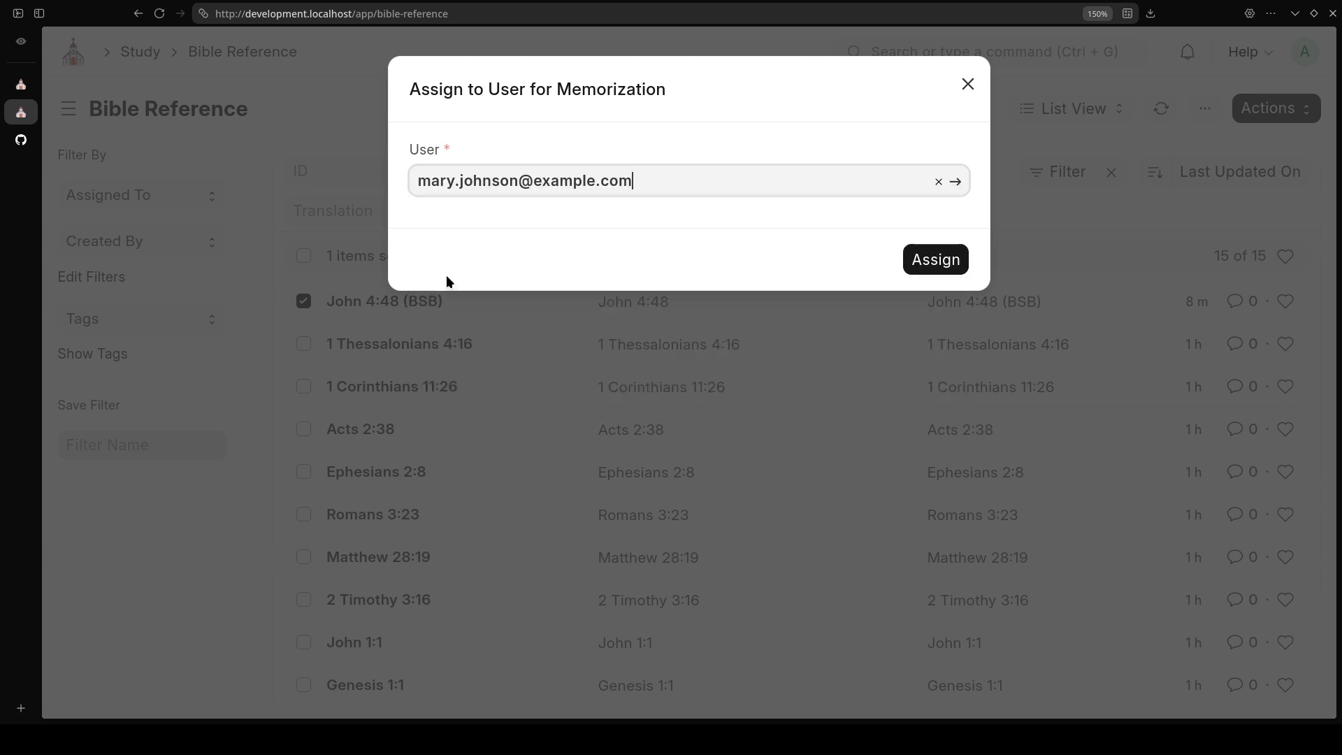
pyautogui.click(934, 260)
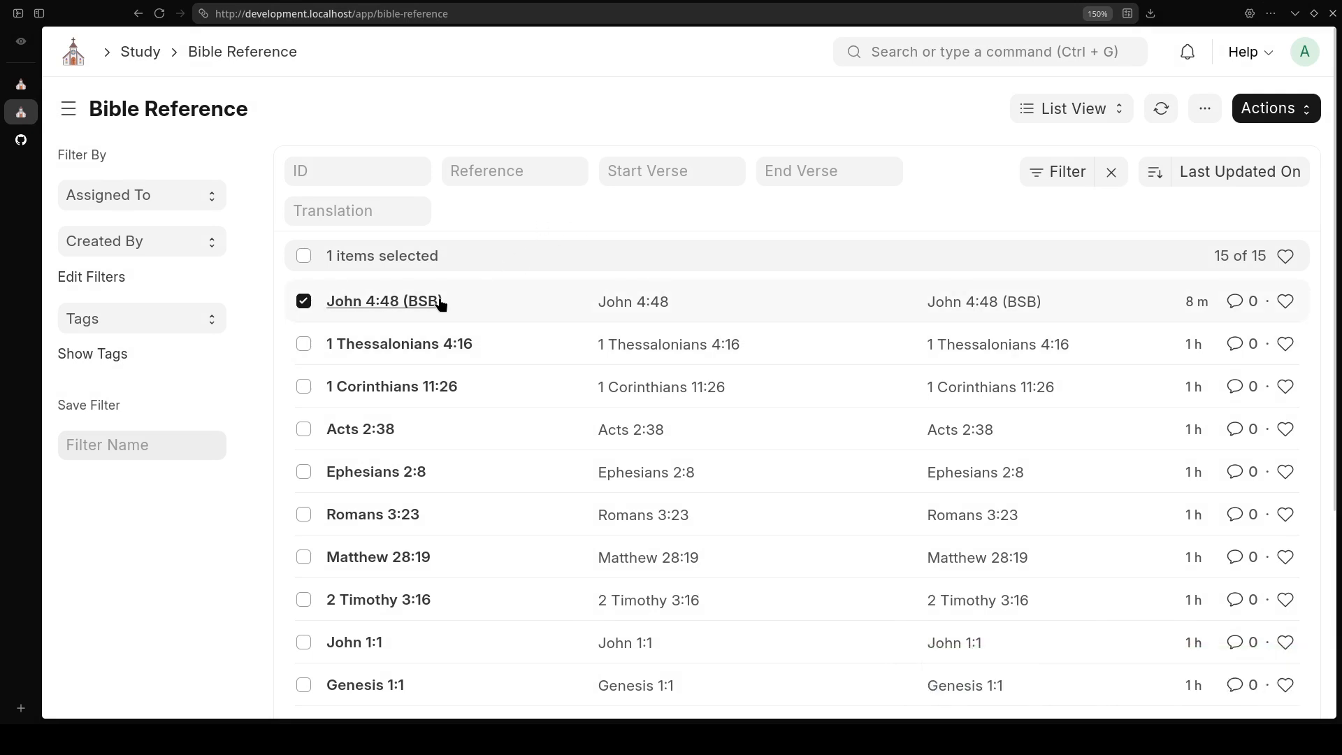
# Try to assign John 4:48 (BSB) to the Men's Bible Study group for memorization, and open the first listed member's person record
pyautogui.click(1271, 111)
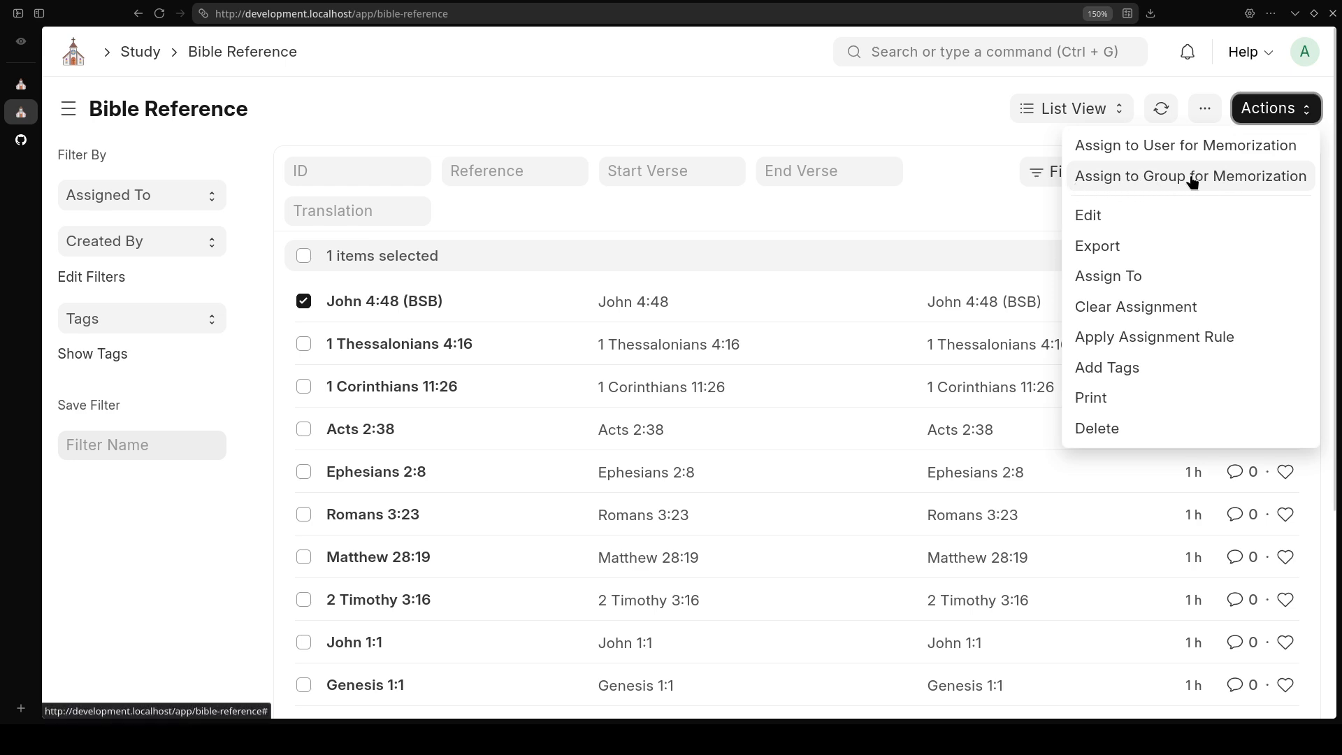
pyautogui.click(1116, 181)
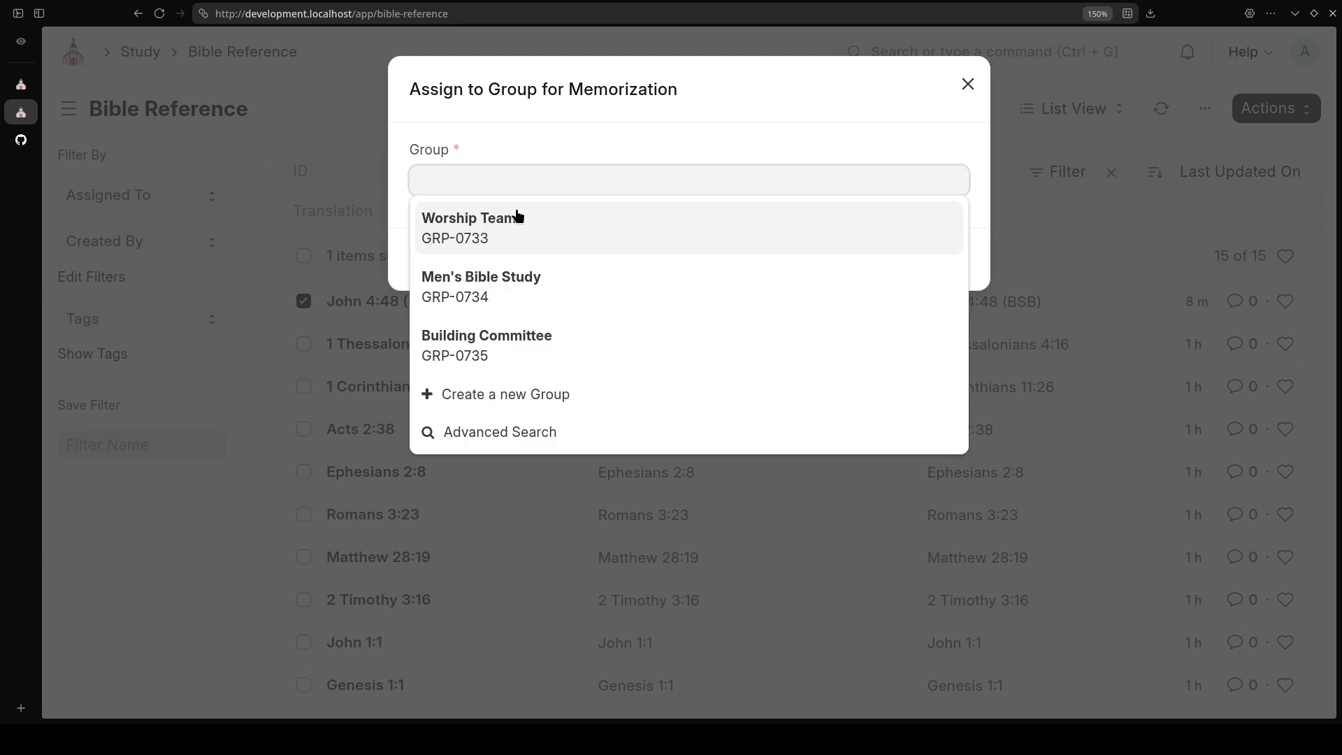
pyautogui.click(545, 291)
pyautogui.click(933, 265)
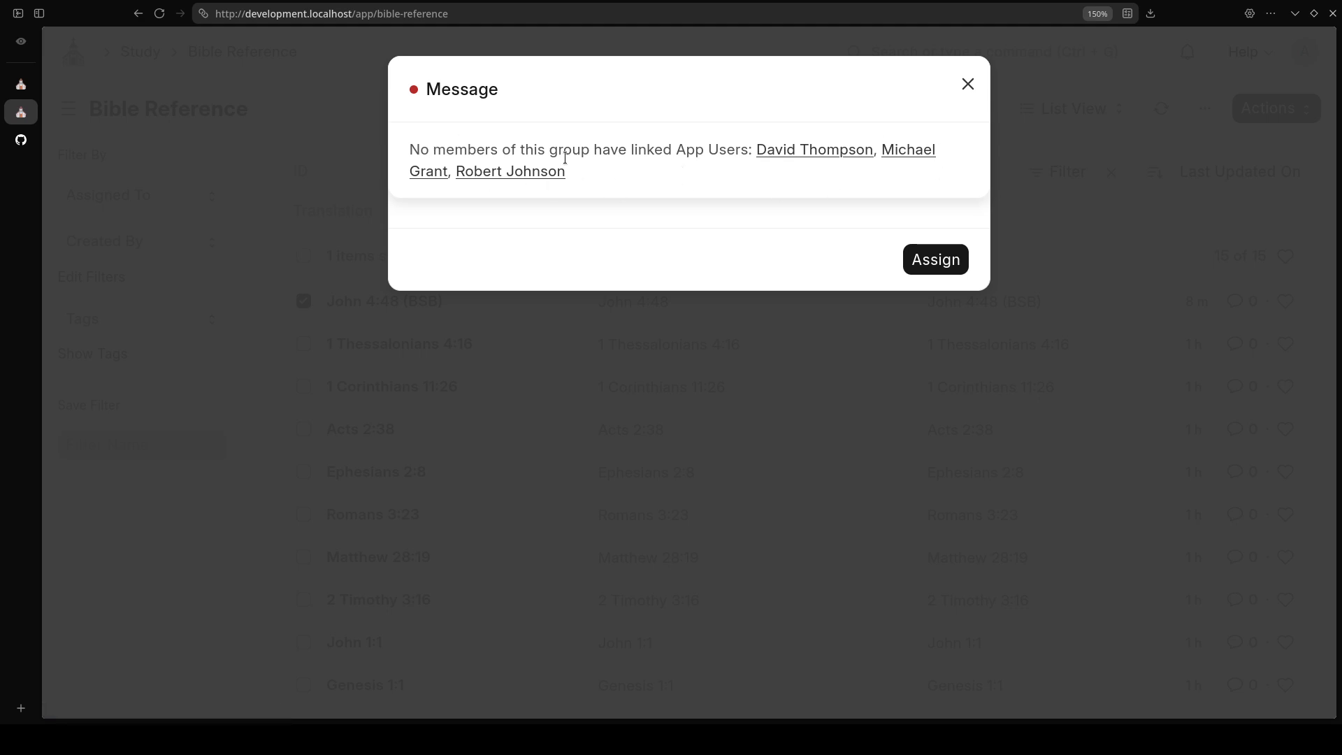
pyautogui.moveTo(579, 173); pyautogui.dragTo(394, 146)
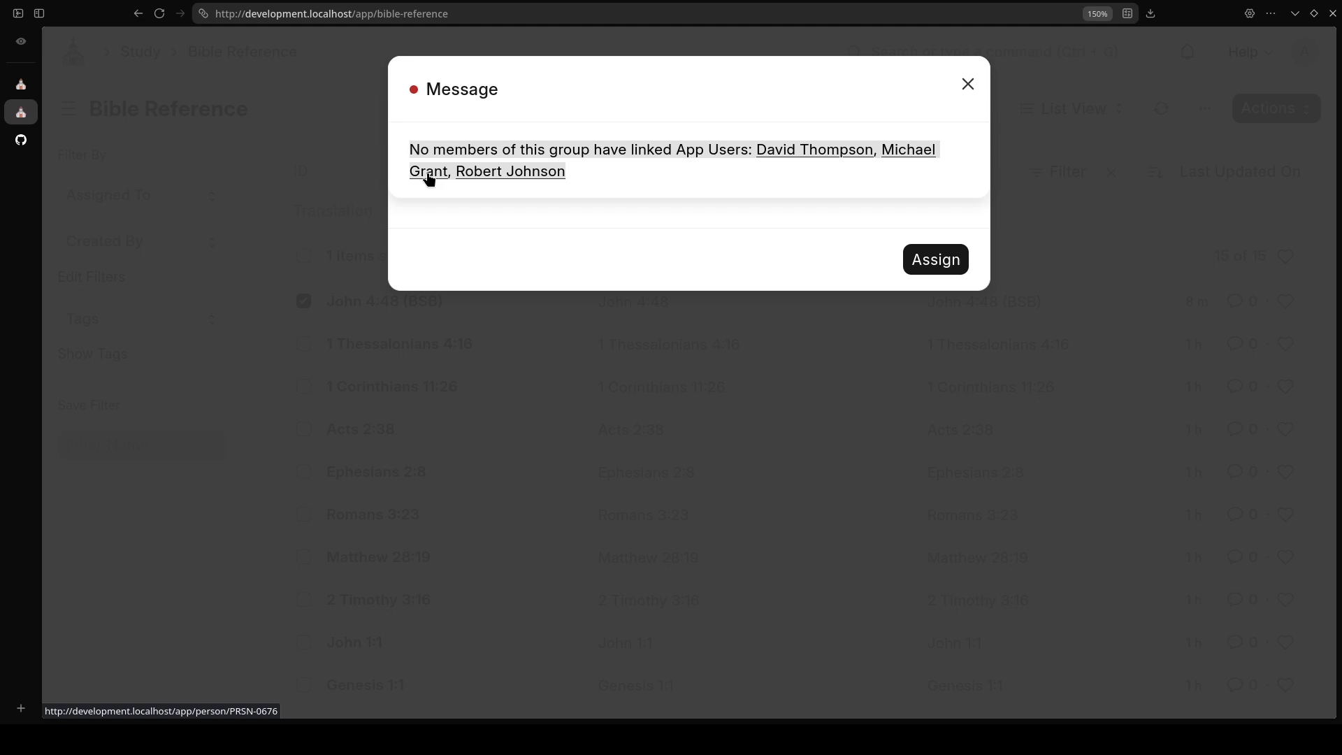
pyautogui.click(820, 151)
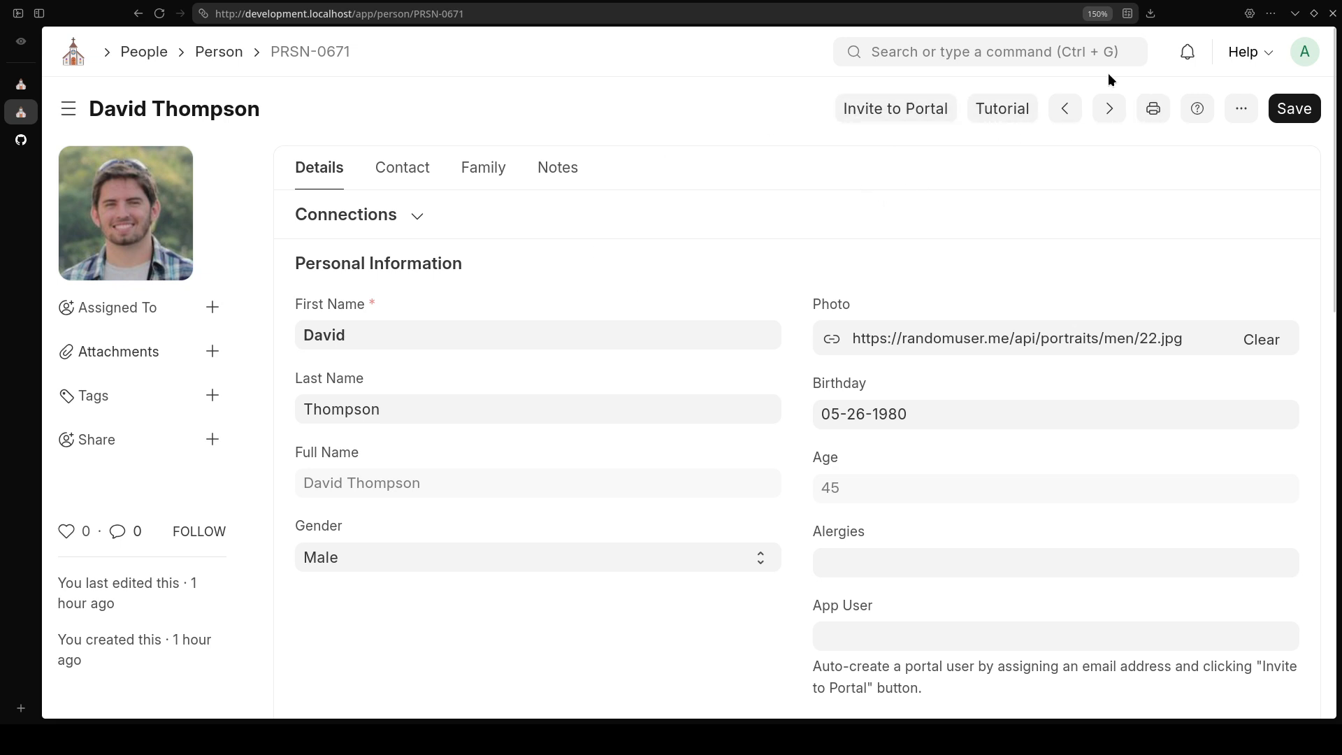
# Go to the public website, open Bible Memory from My Account, and read the message in the memory list
pyautogui.click(1305, 53)
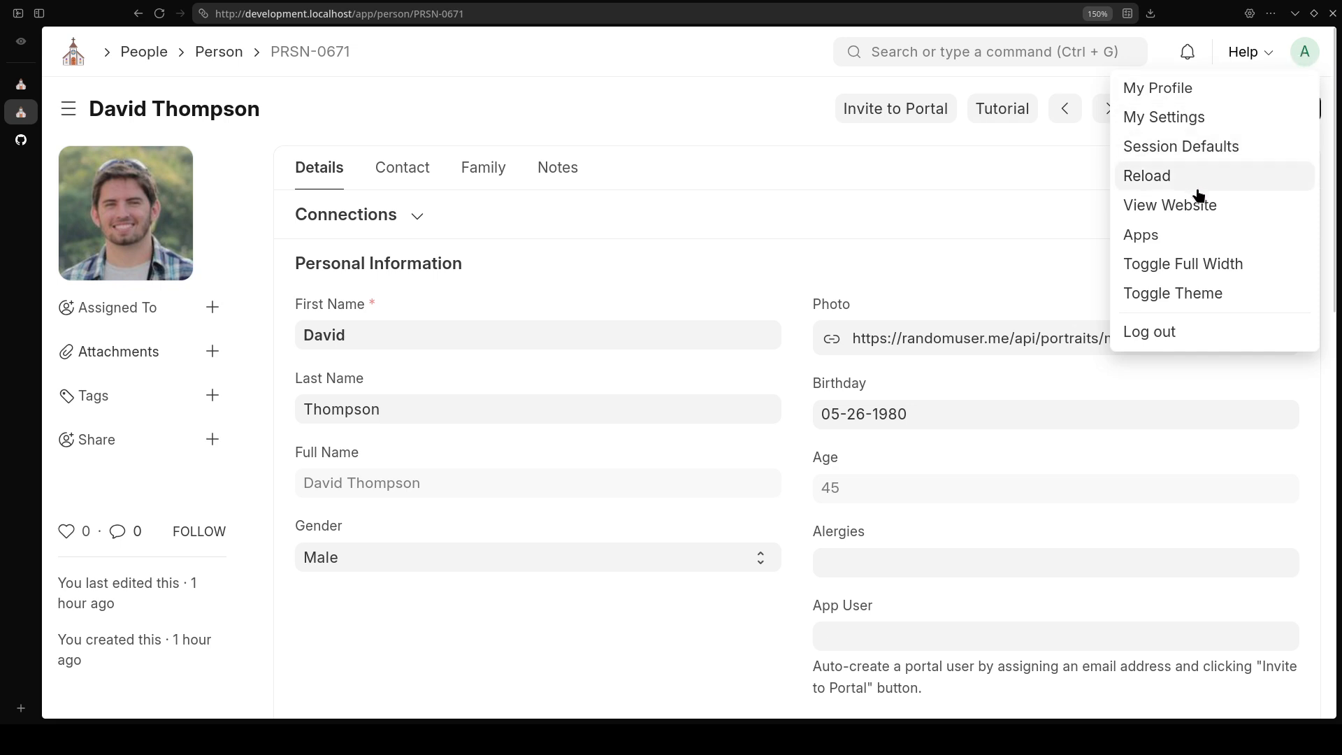
pyautogui.click(1170, 207)
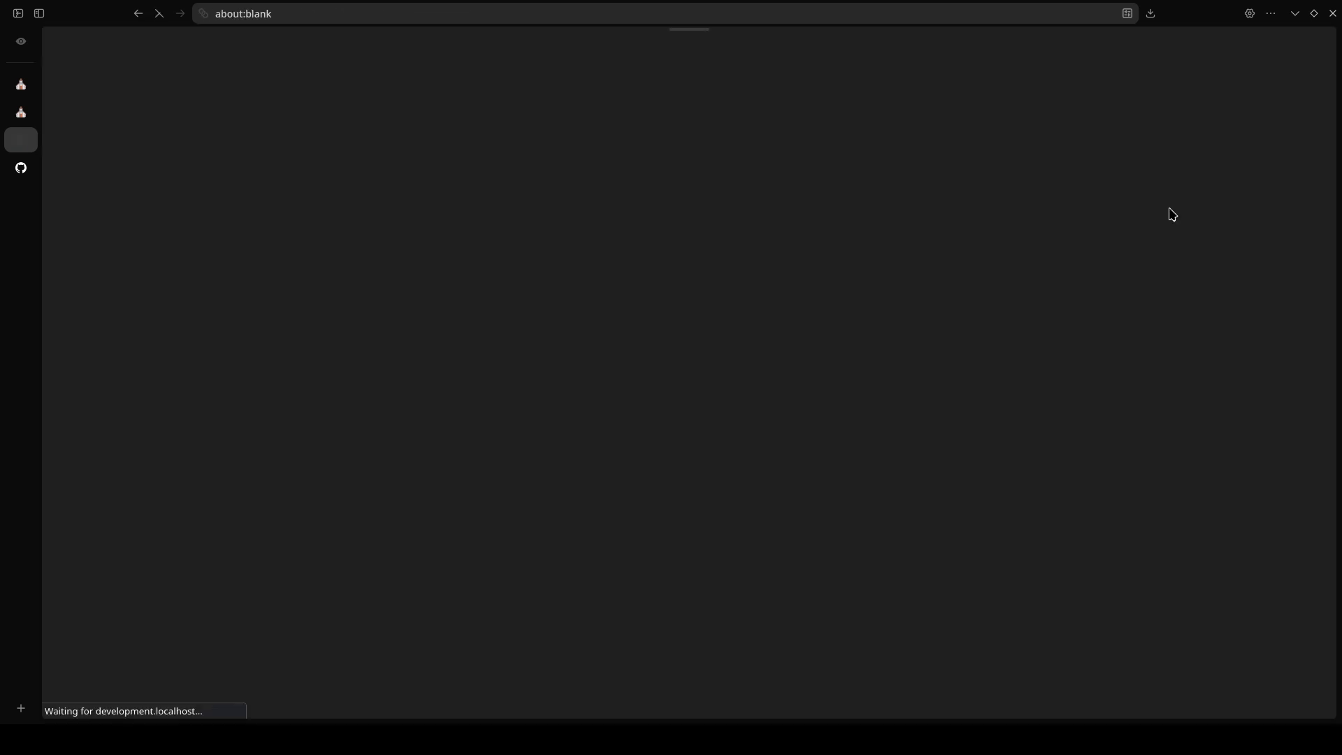
pyautogui.click(1222, 53)
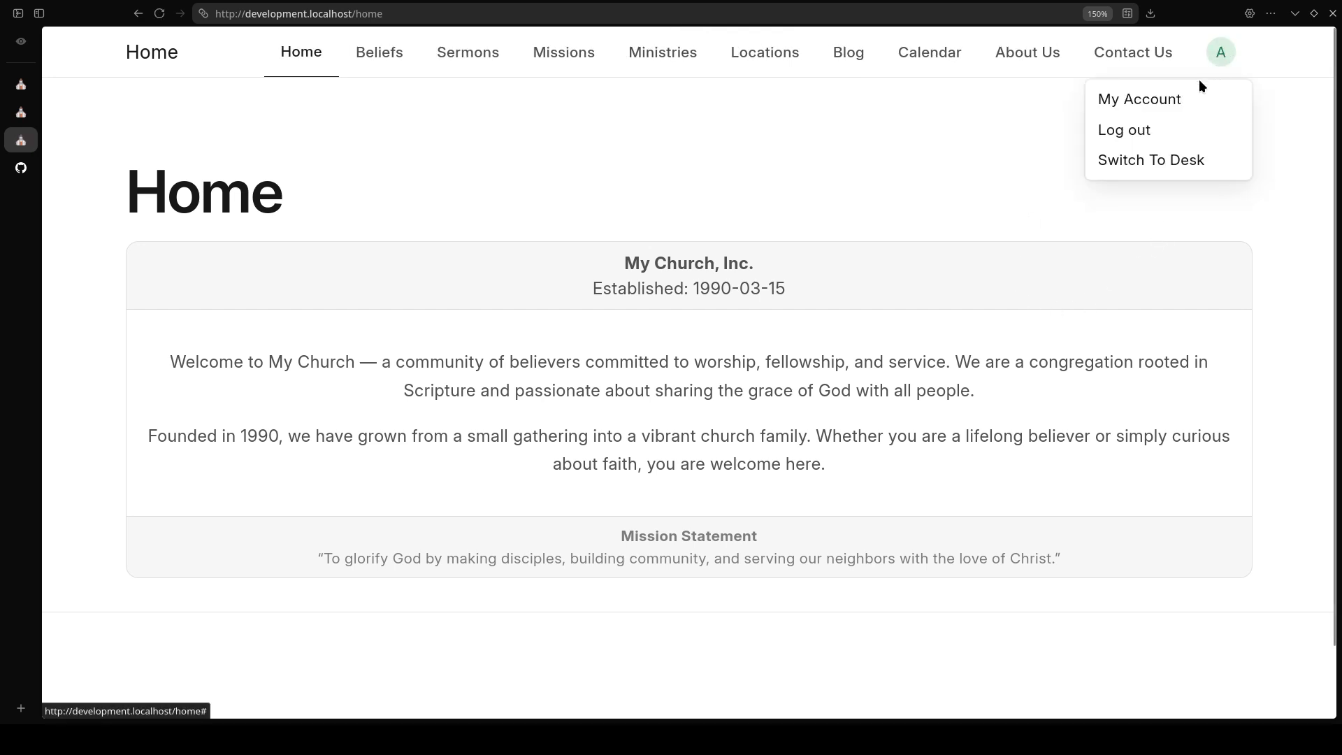
pyautogui.click(1141, 103)
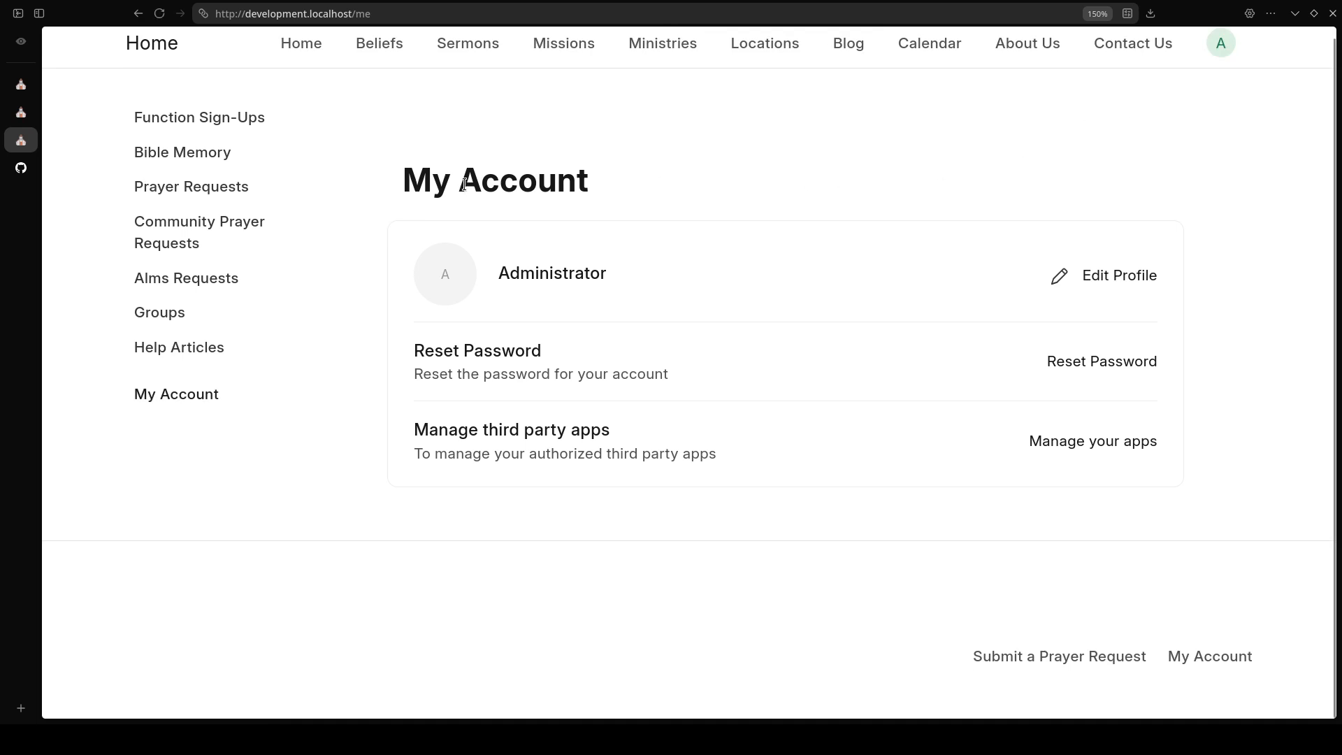
pyautogui.click(181, 154)
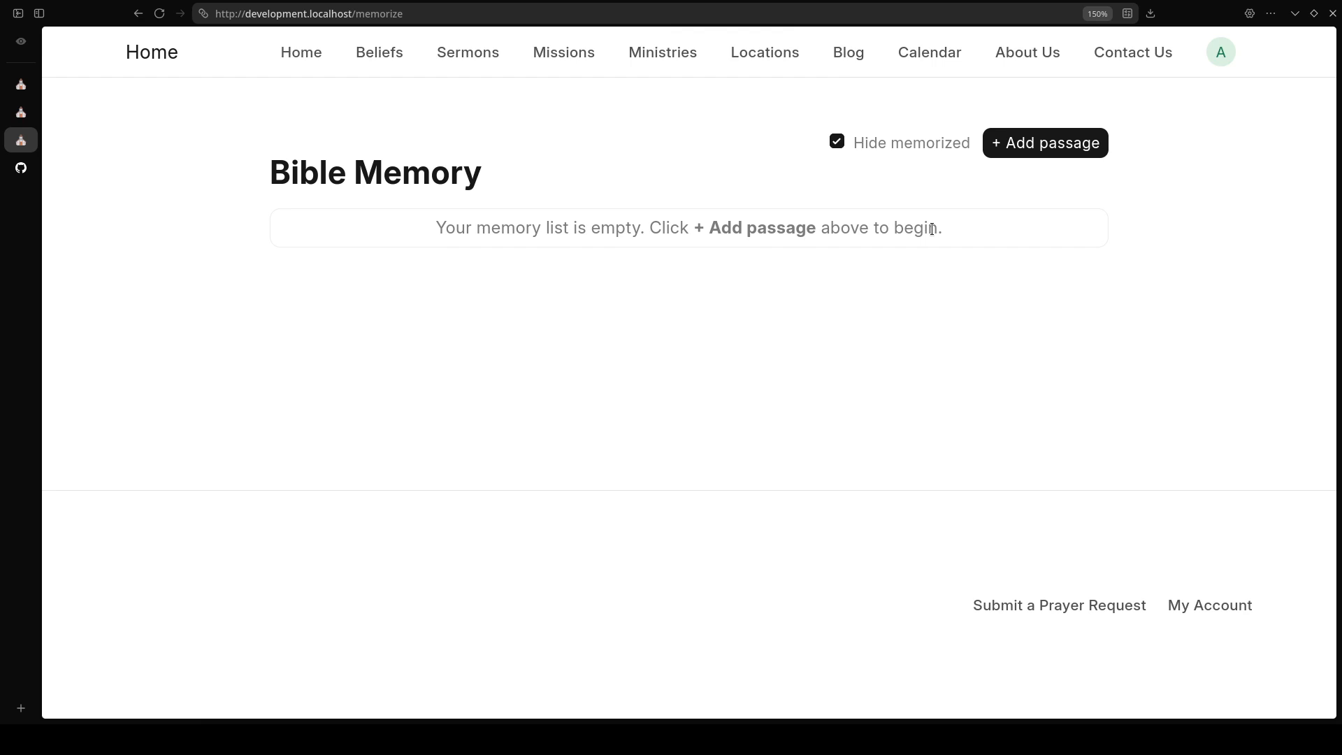
pyautogui.moveTo(959, 227); pyautogui.dragTo(399, 236)
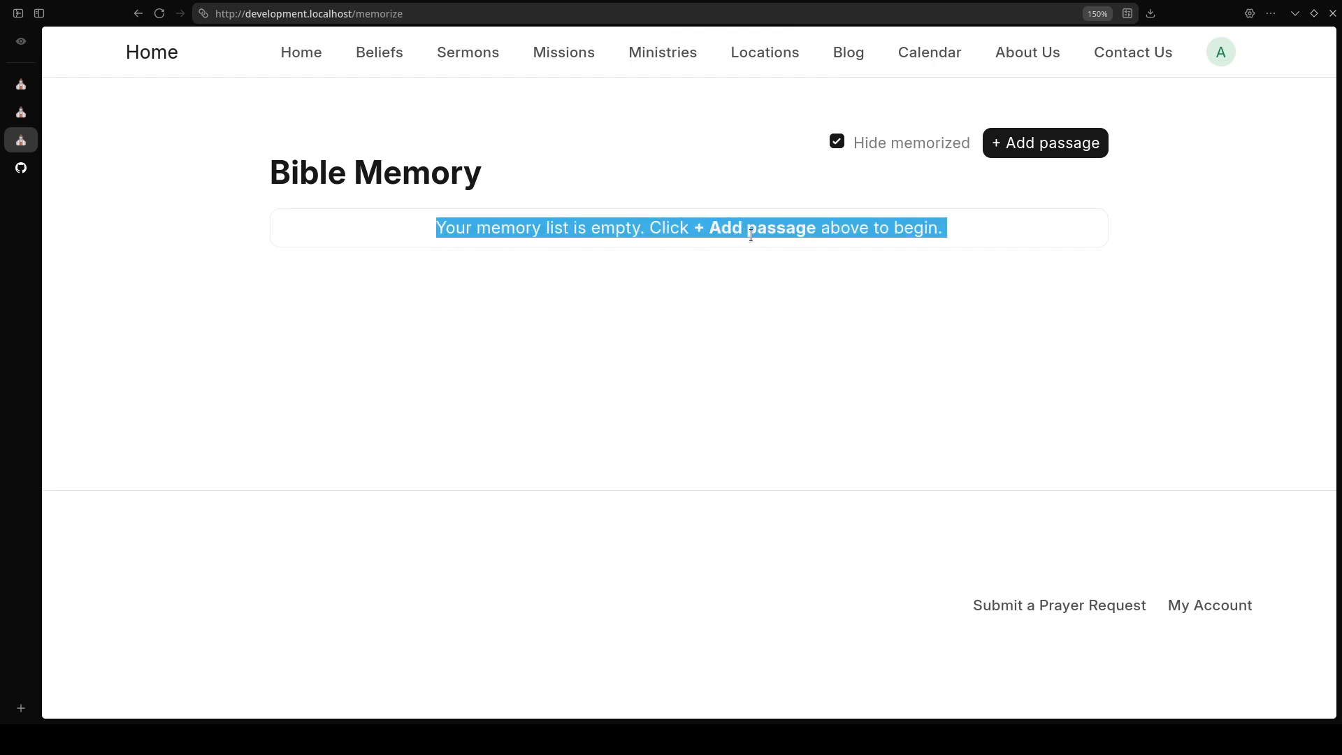
pyautogui.click(980, 228)
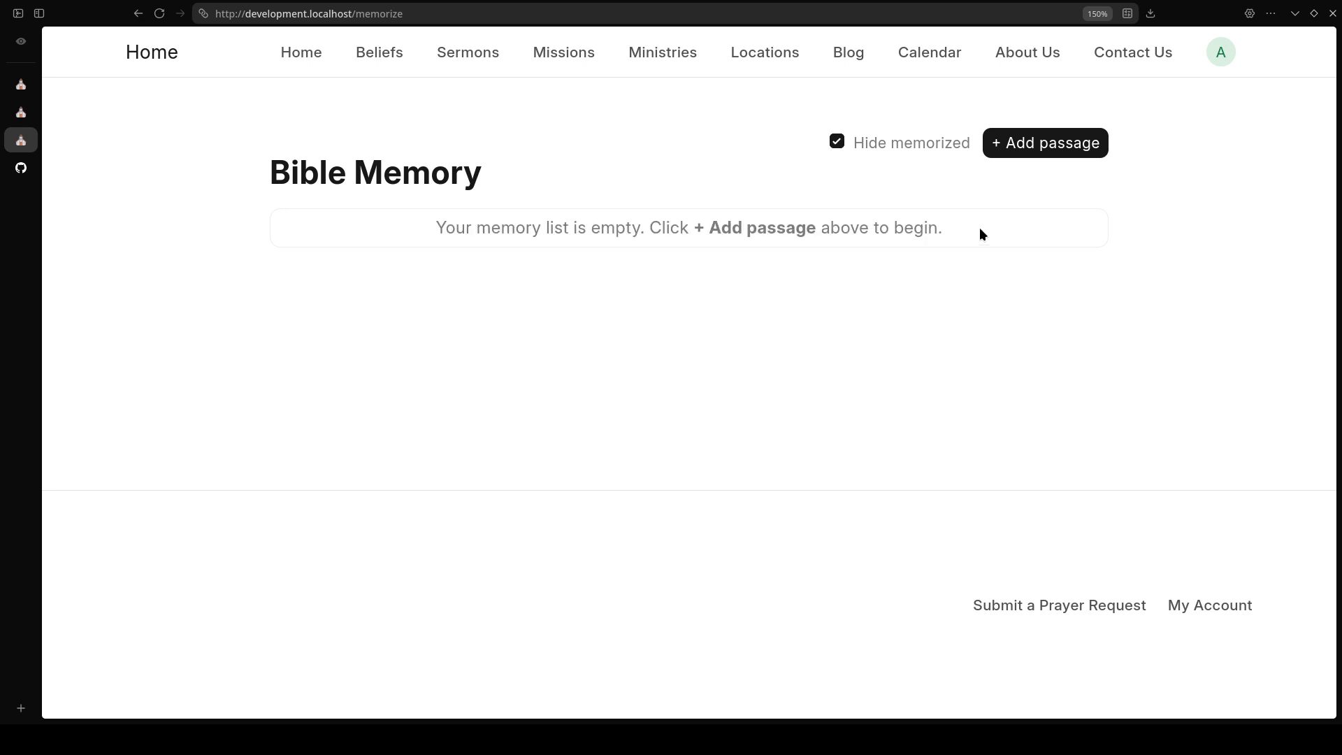
pyautogui.moveTo(976, 228); pyautogui.dragTo(417, 238)
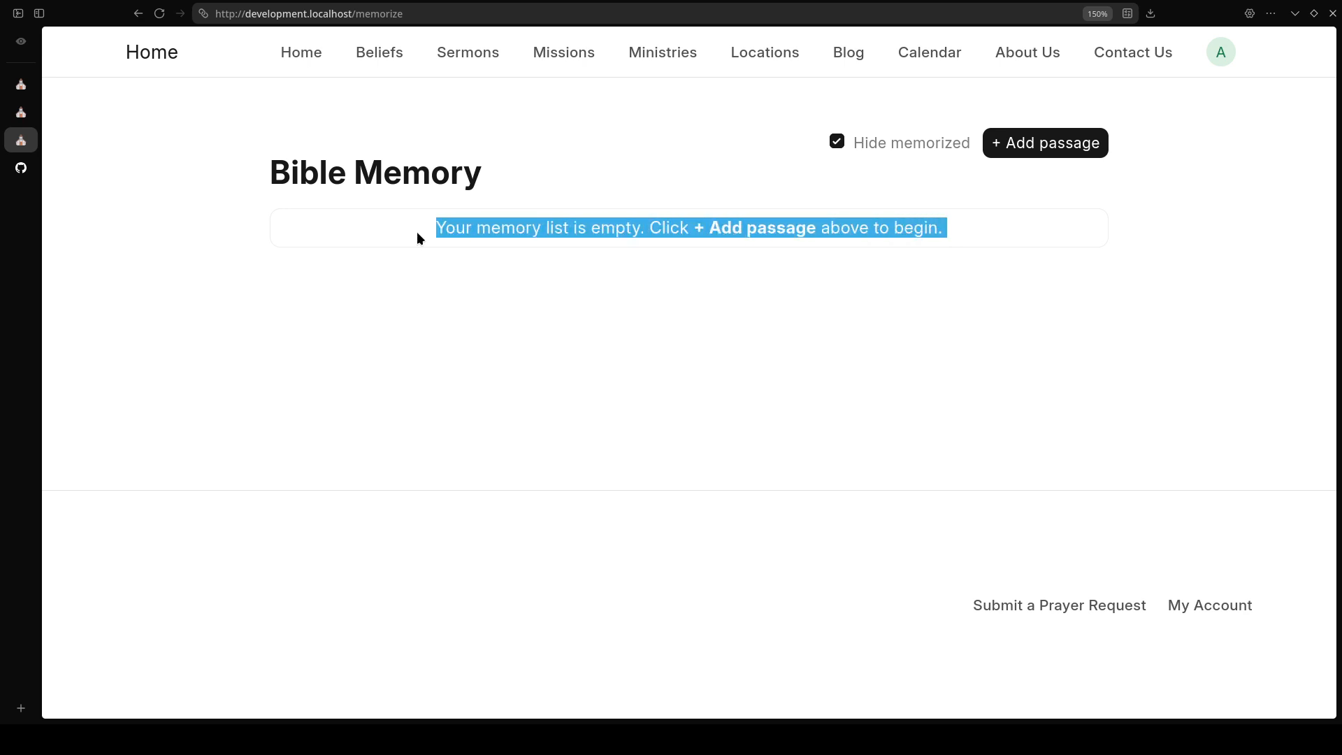
pyautogui.click(607, 329)
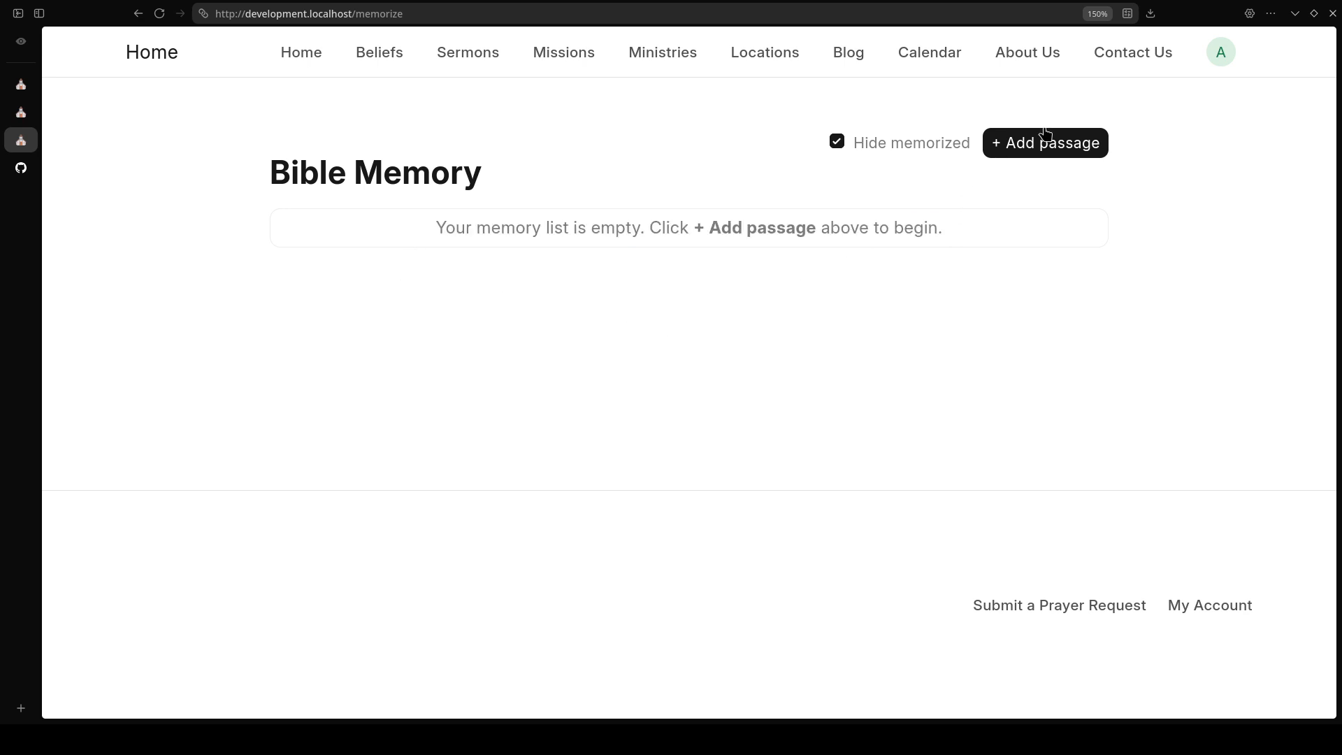
# Start adding a passage to the Bible Memory list and choose the book John
pyautogui.click(1038, 153)
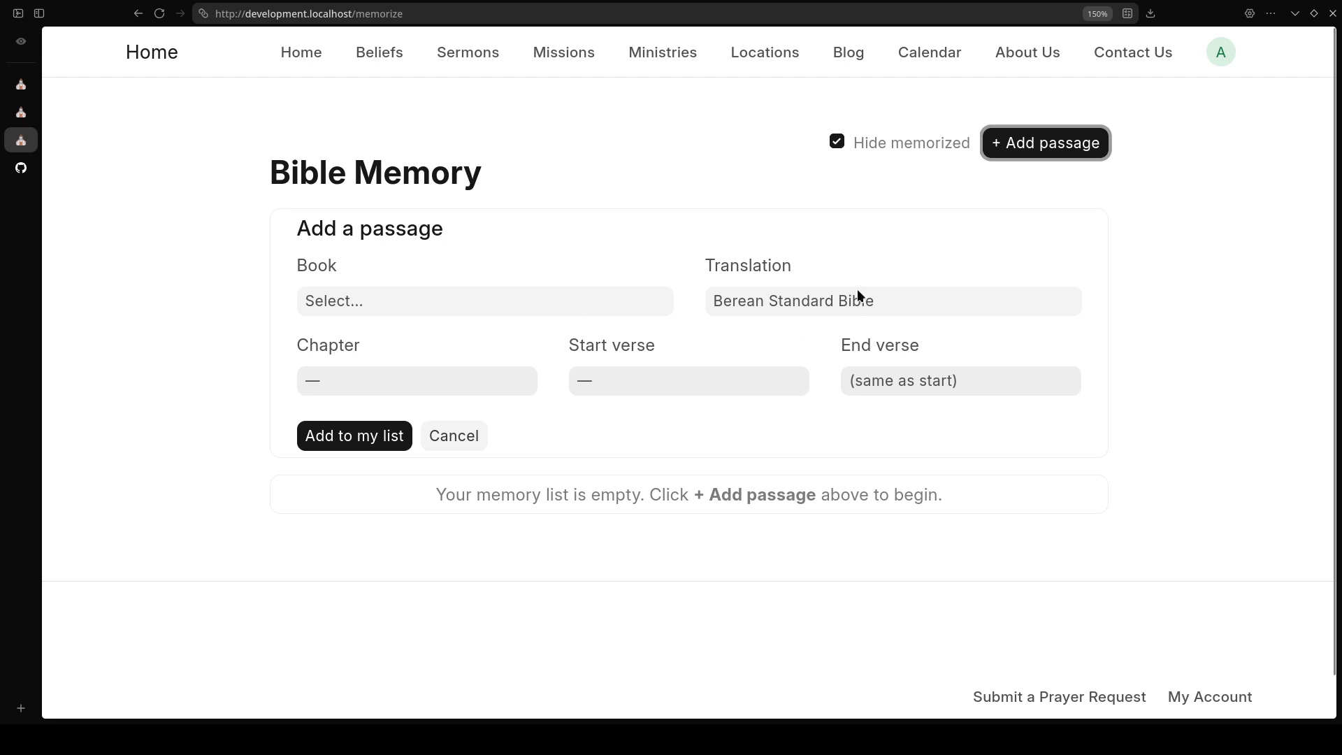
pyautogui.click(362, 300)
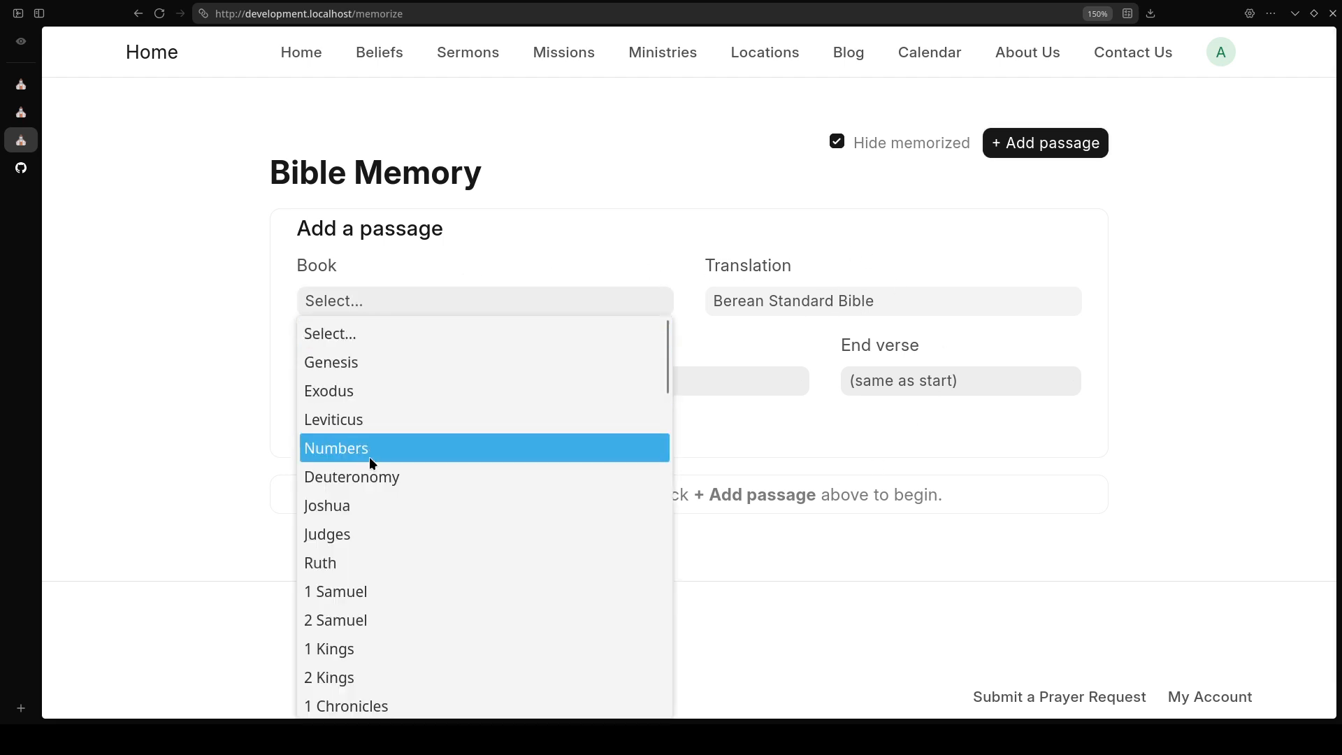
pyautogui.scroll(-12, 371, 452)
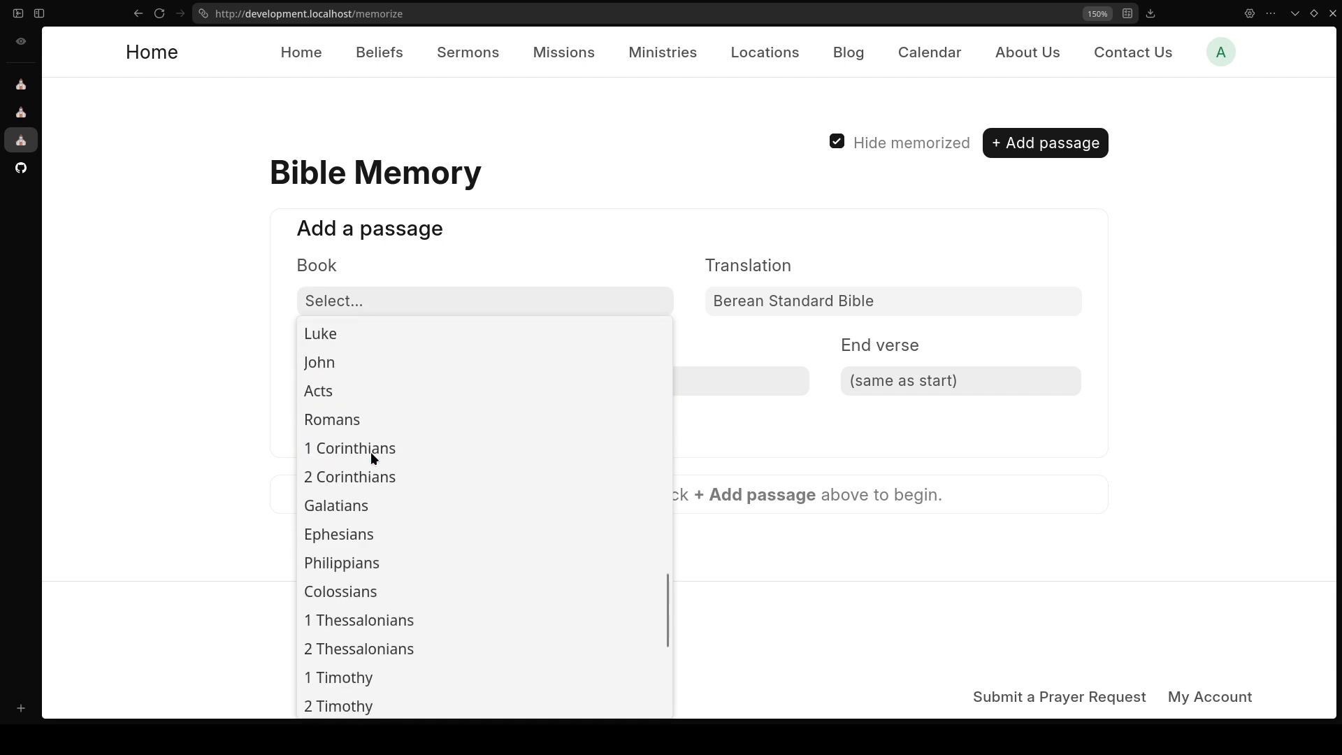
pyautogui.scroll(-5, 371, 453)
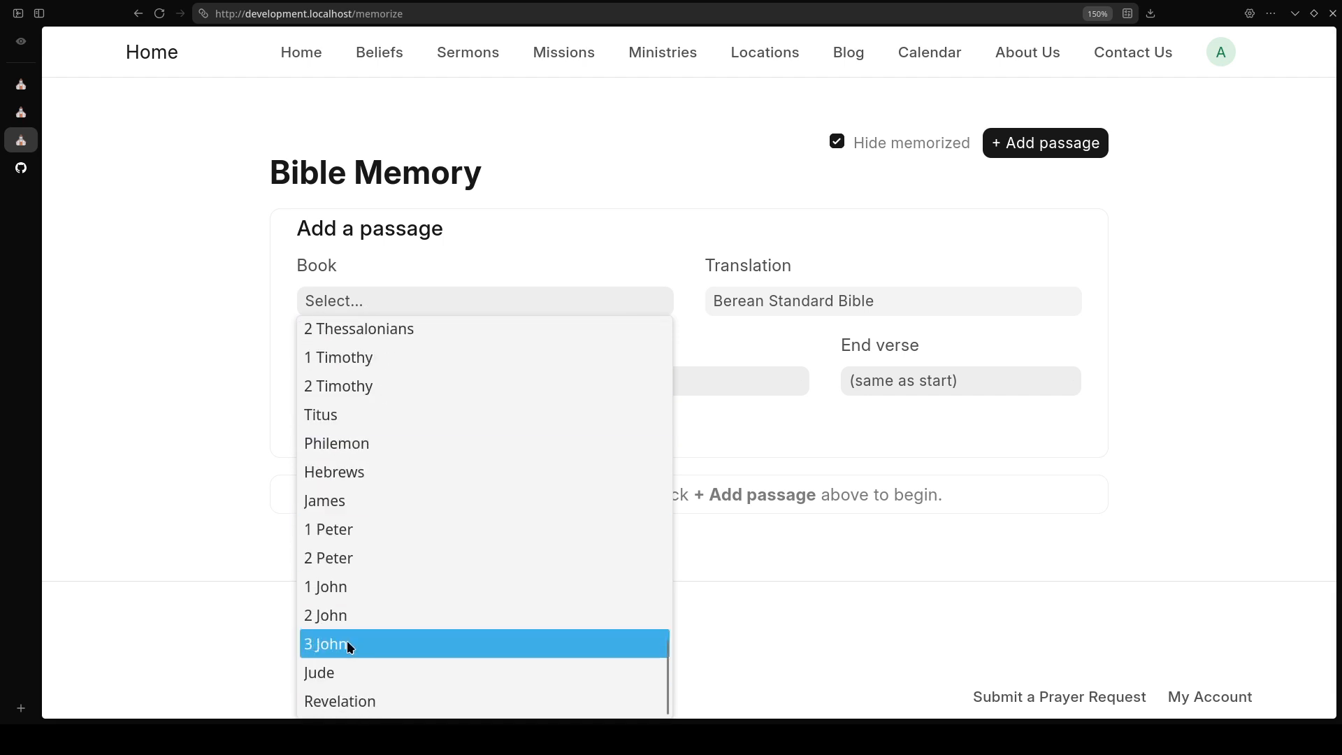
pyautogui.scroll(6, 353, 433)
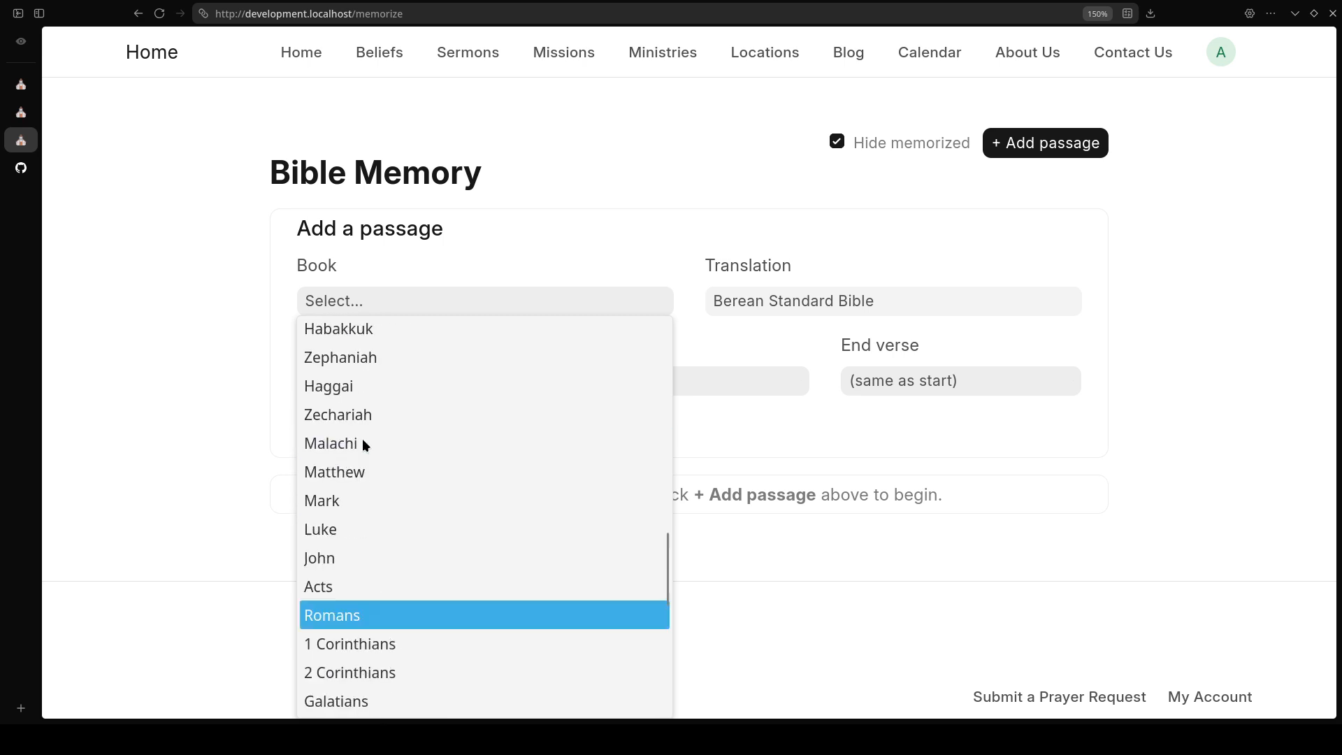
pyautogui.click(349, 552)
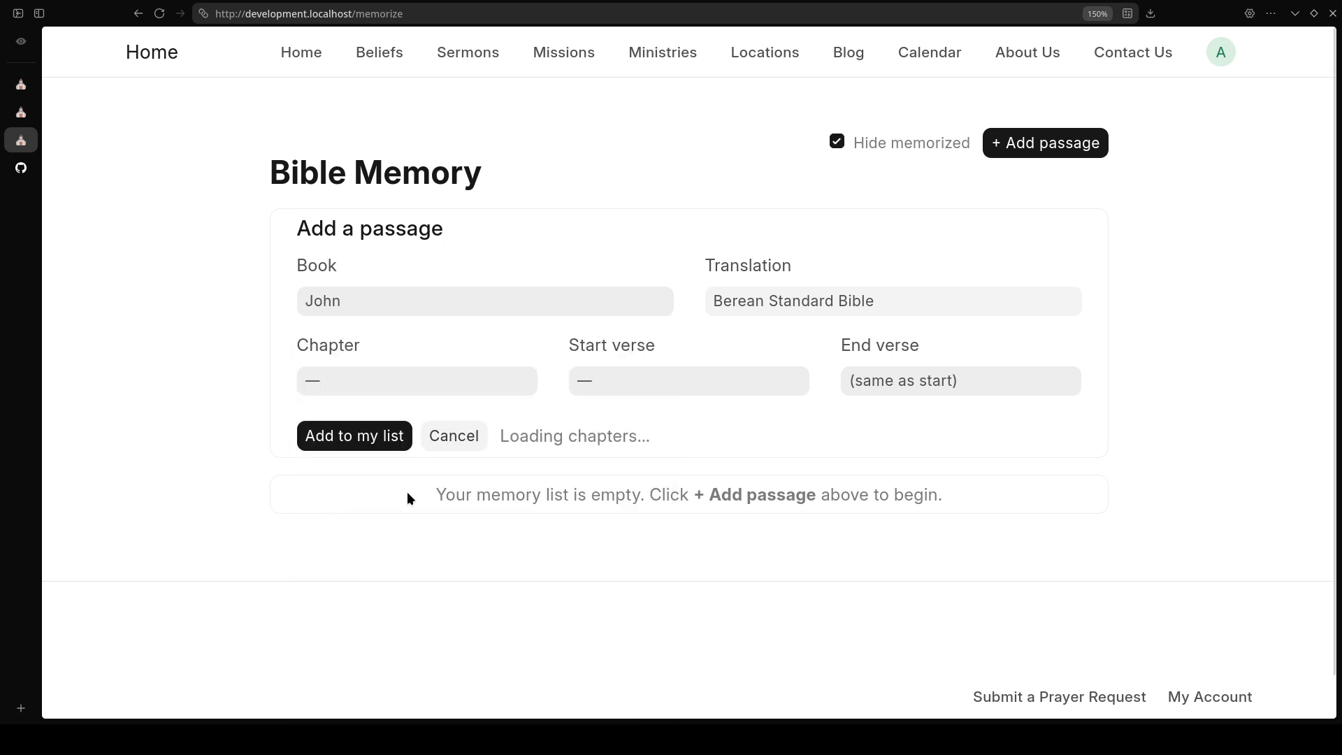
# Set the passage's chapter to 4 and its start verse to 48
pyautogui.click(415, 384)
pyautogui.click(359, 275)
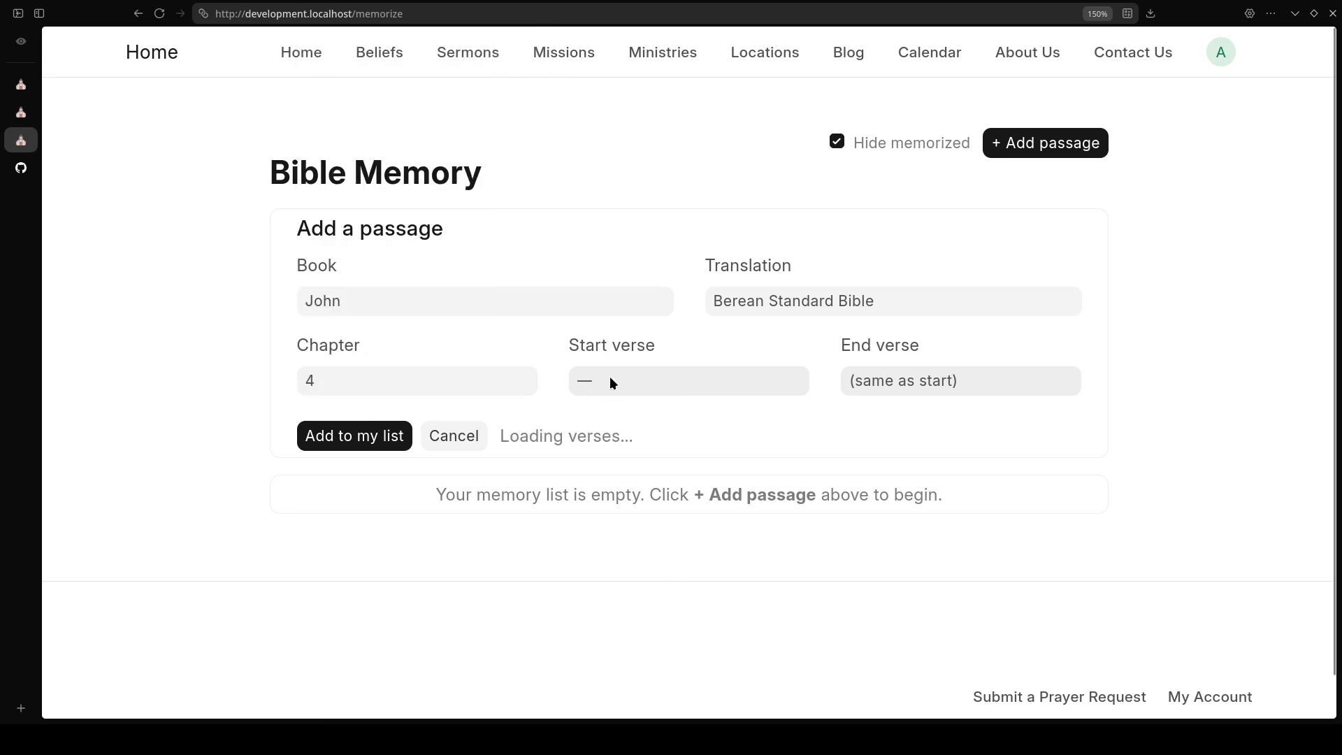
pyautogui.click(663, 379)
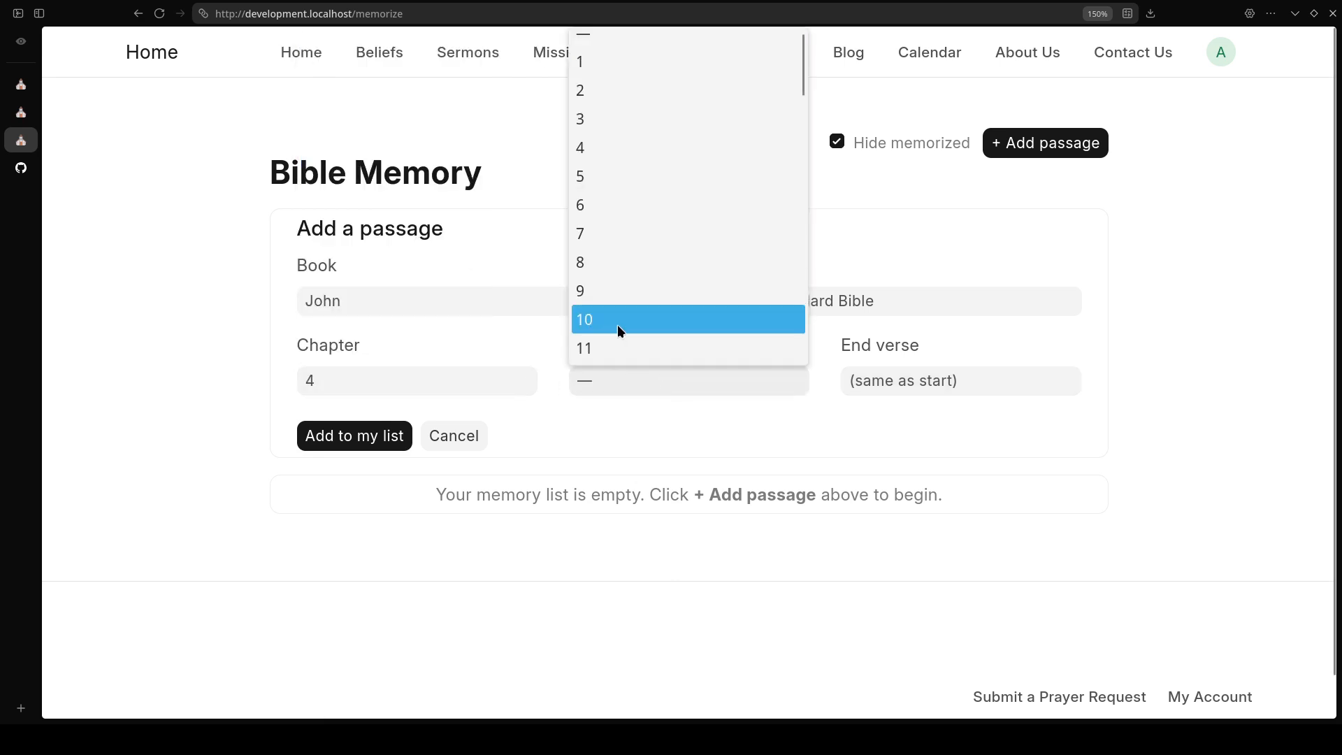
pyautogui.scroll(-15, 618, 325)
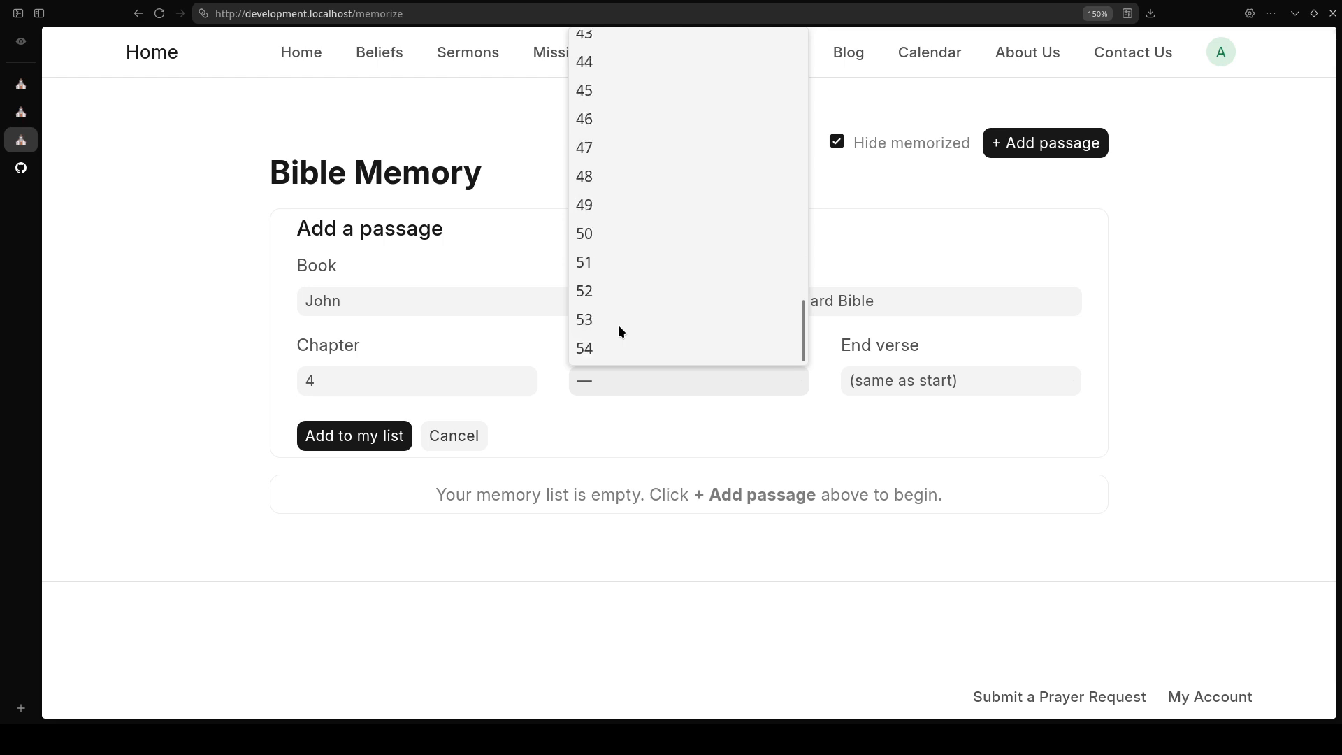
pyautogui.click(600, 174)
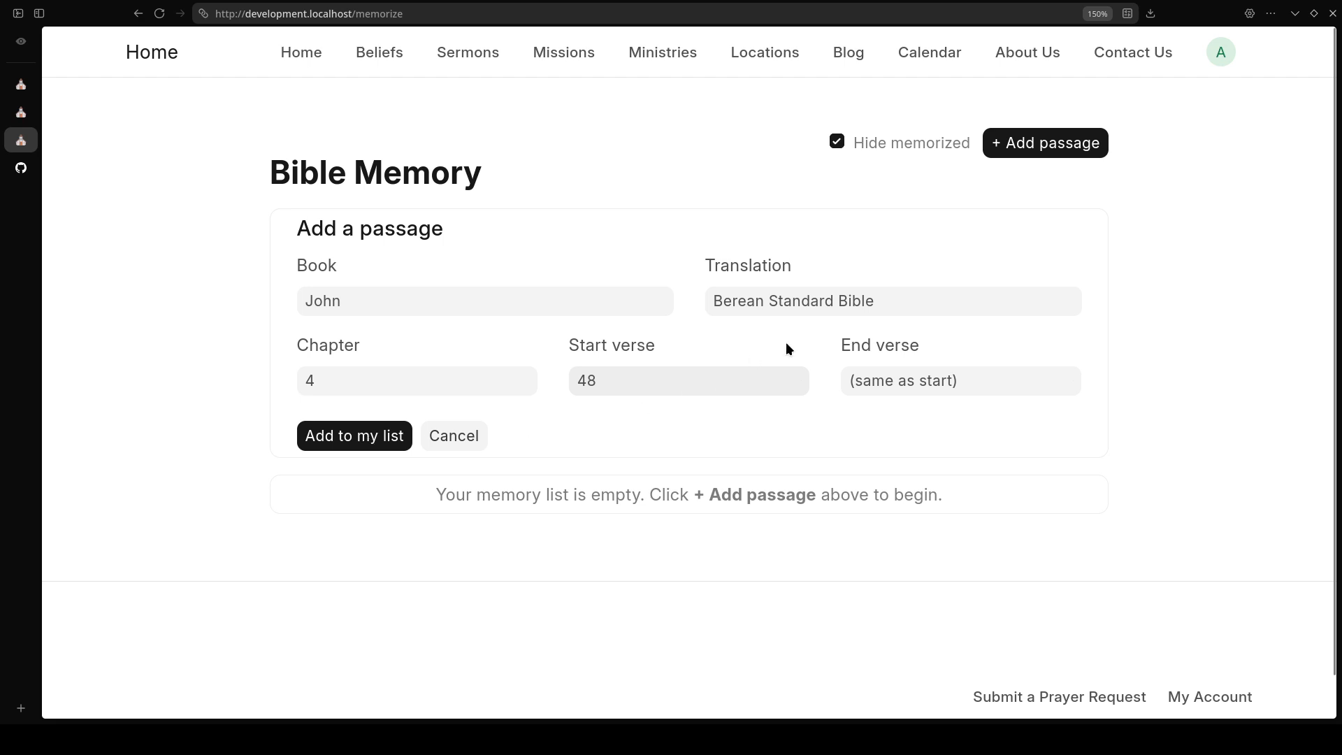
# Try to add John 4:48 to the memory list, then read and dismiss the resulting message
pyautogui.click(346, 438)
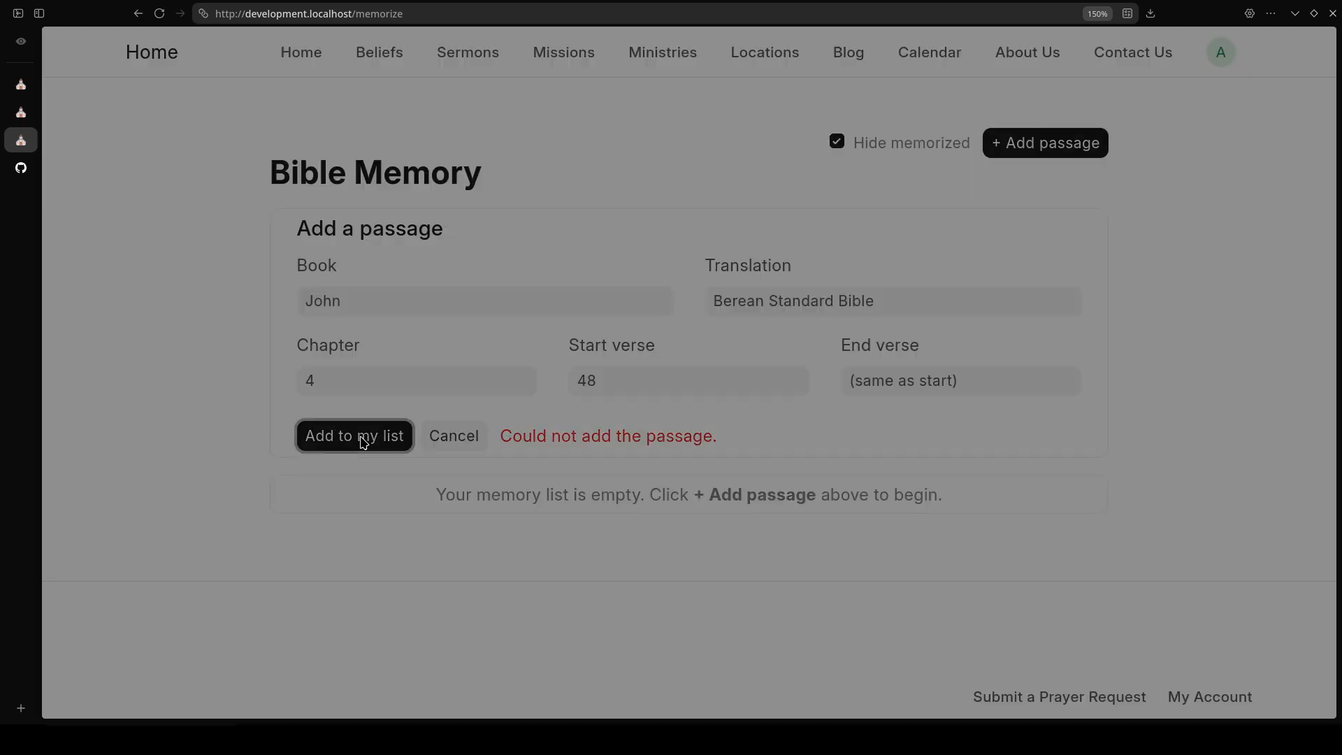
pyautogui.moveTo(578, 156); pyautogui.dragTo(854, 156)
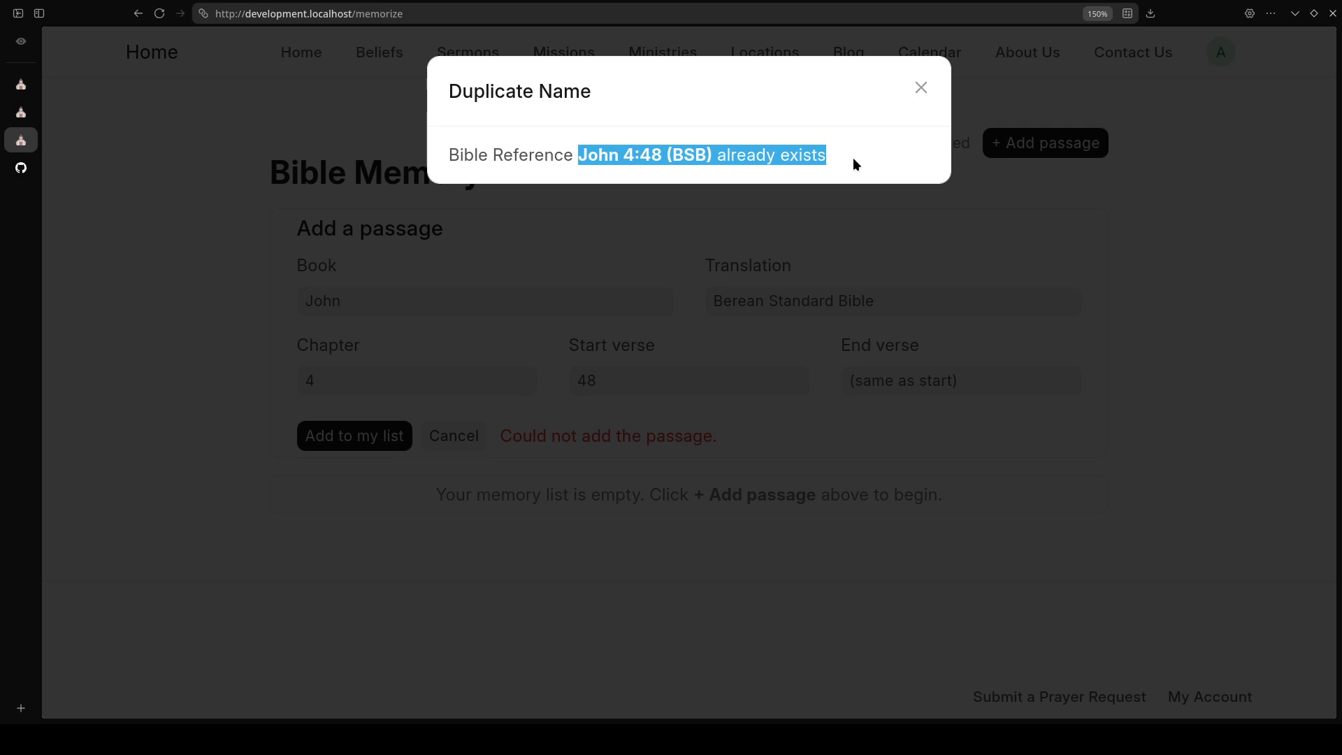
pyautogui.click(849, 155)
pyautogui.click(705, 396)
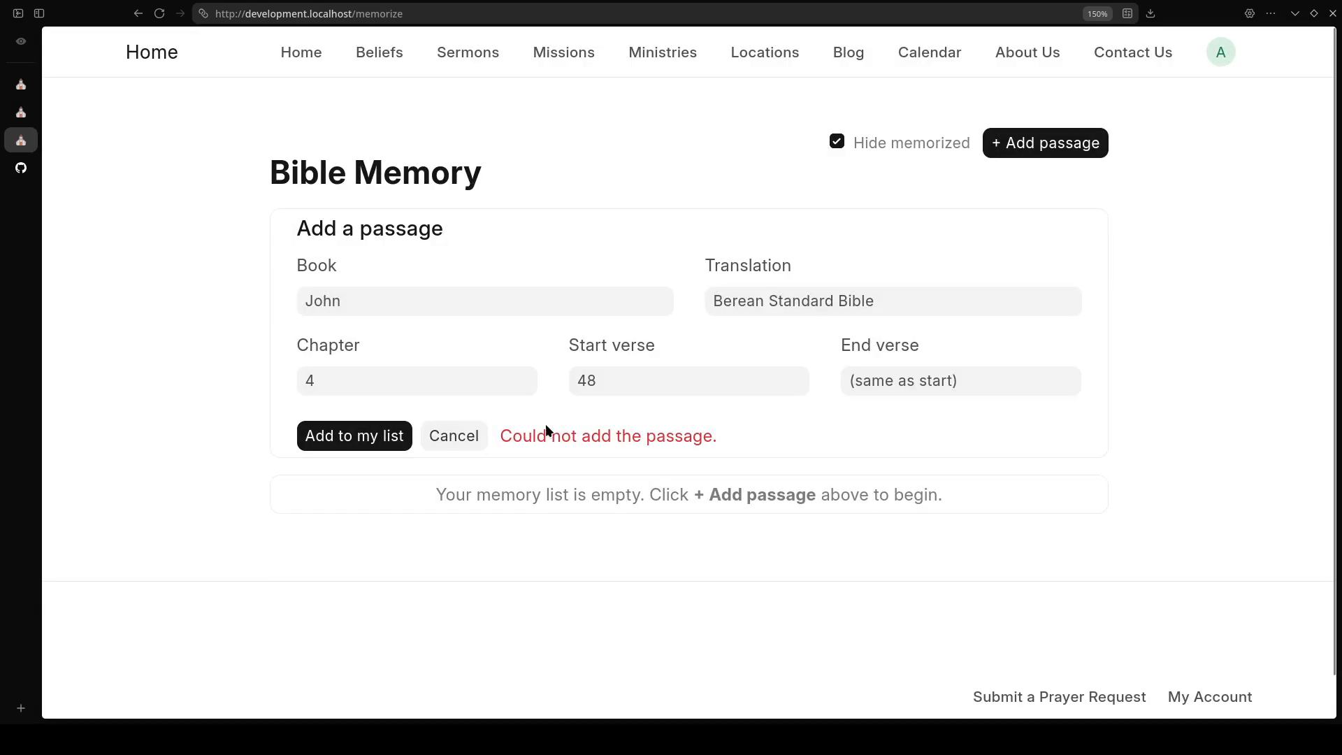
# Change the passage's start verse to 47 and add it to the memory list
pyautogui.click(645, 388)
pyautogui.click(611, 304)
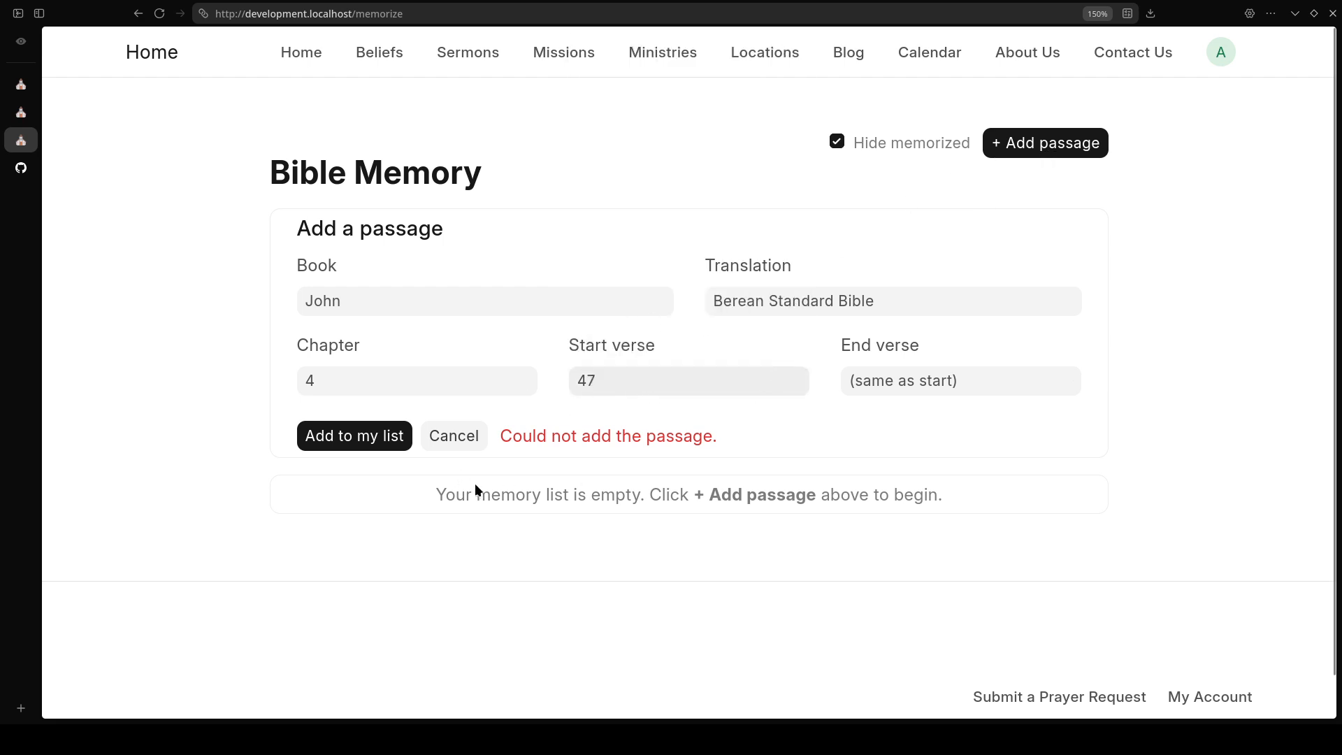
pyautogui.click(341, 440)
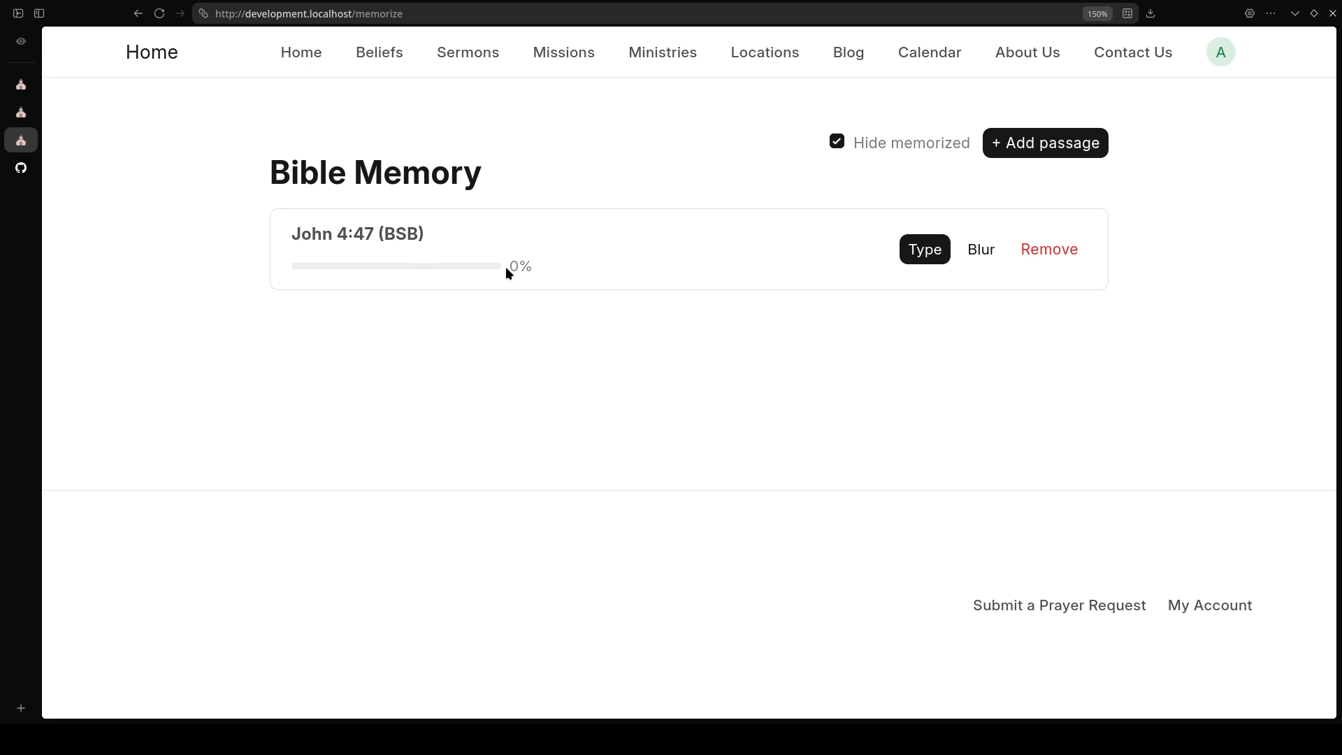
pyautogui.moveTo(507, 272); pyautogui.dragTo(515, 269)
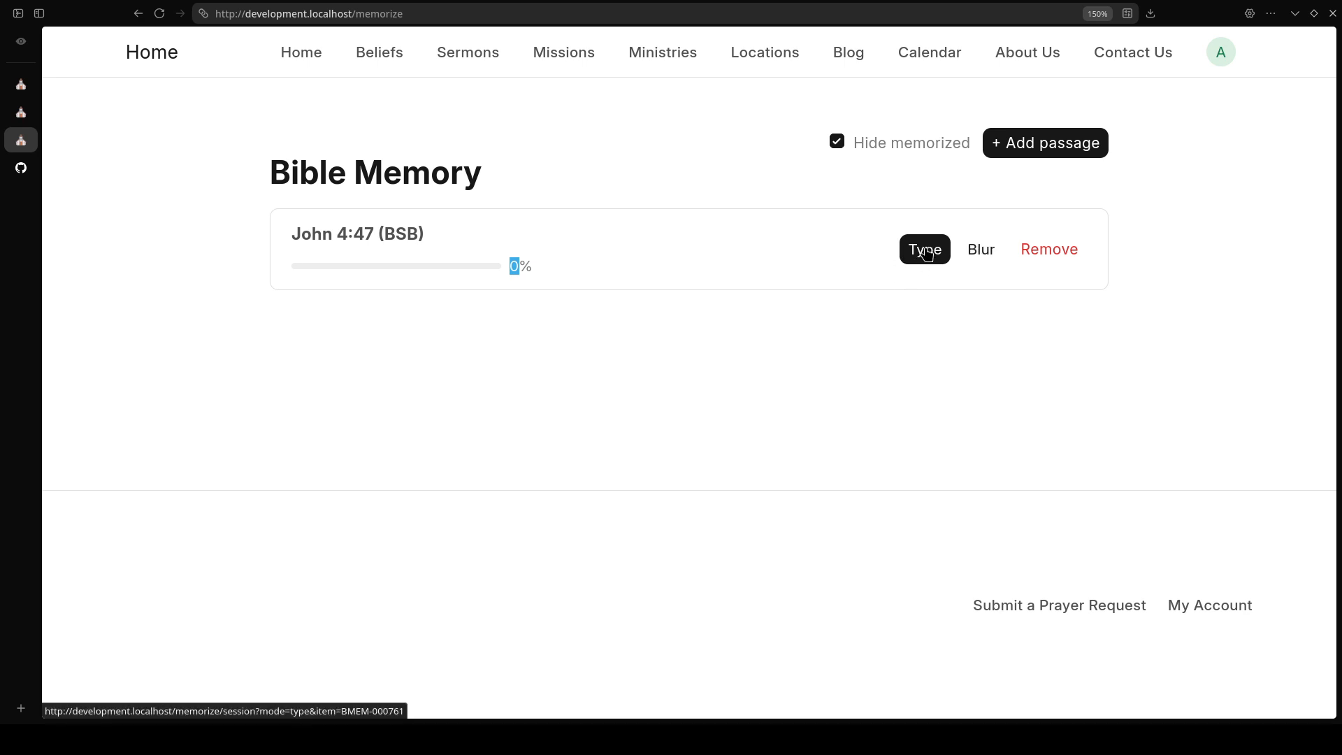
# Open the Blur practice for John 4:47 (BSB) and read the verse and the practice instructions below it
pyautogui.click(981, 253)
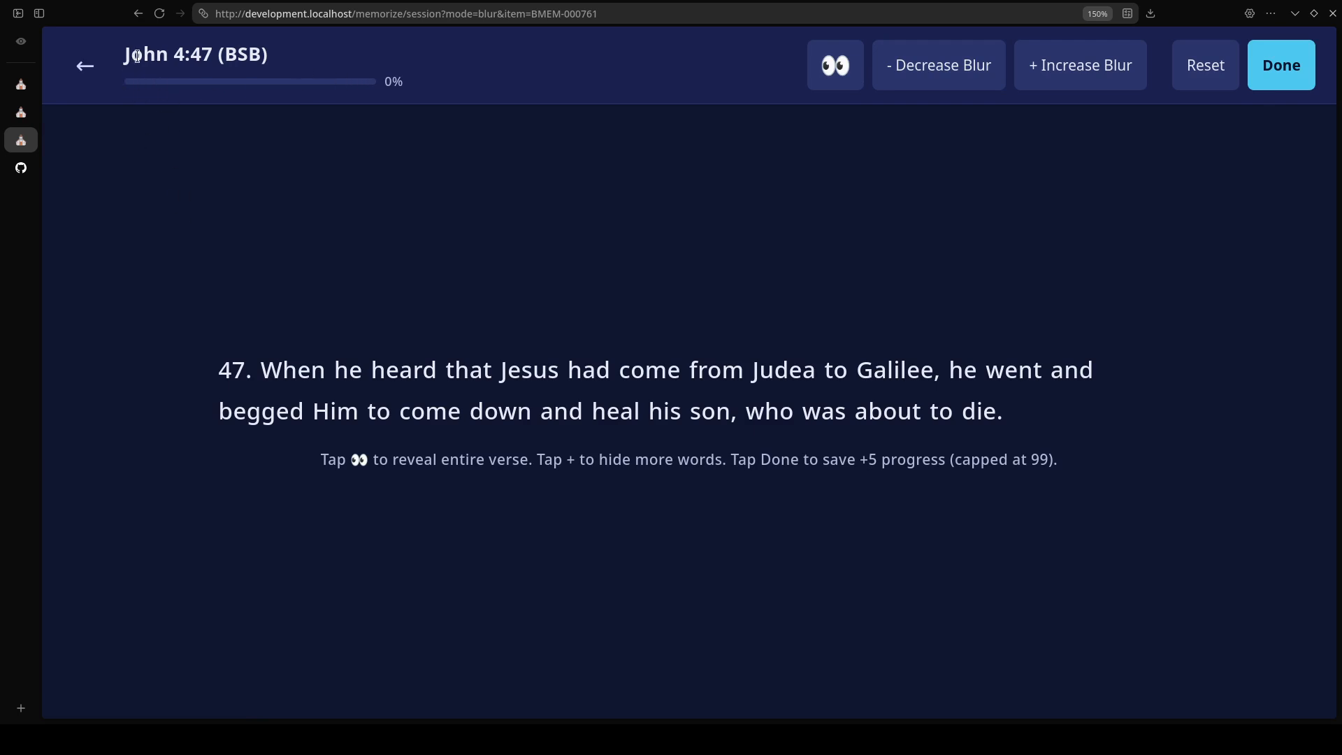
pyautogui.moveTo(129, 56); pyautogui.dragTo(255, 55)
pyautogui.click(709, 287)
pyautogui.moveTo(223, 370); pyautogui.dragTo(1006, 400)
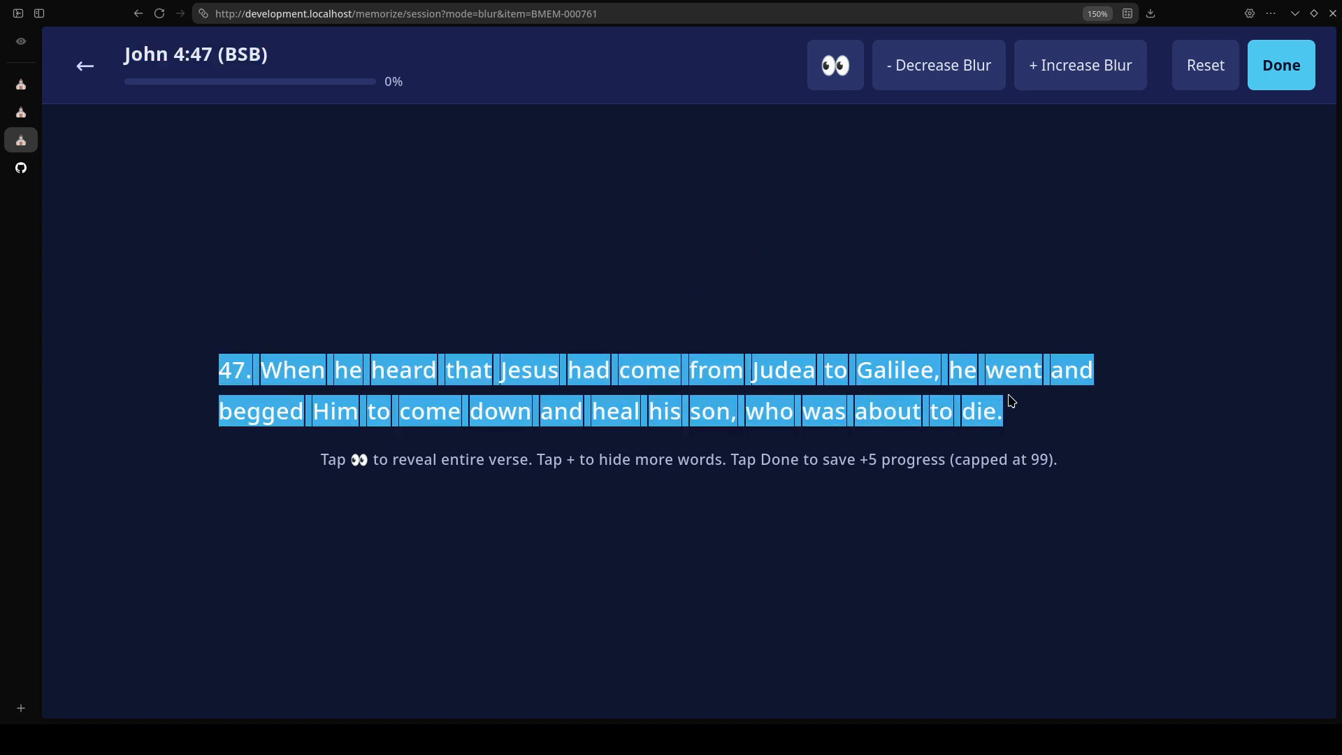
pyautogui.click(667, 538)
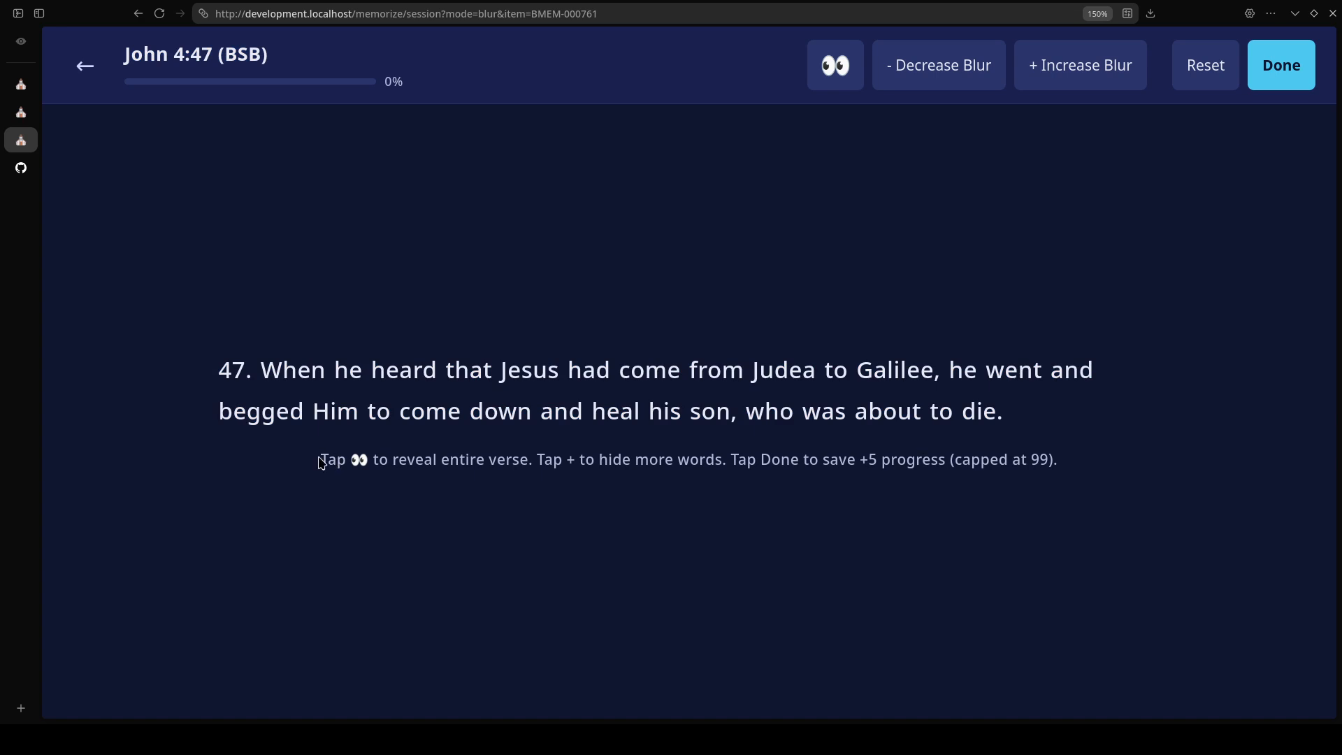
pyautogui.moveTo(355, 460); pyautogui.dragTo(379, 461)
pyautogui.moveTo(544, 462); pyautogui.dragTo(746, 467)
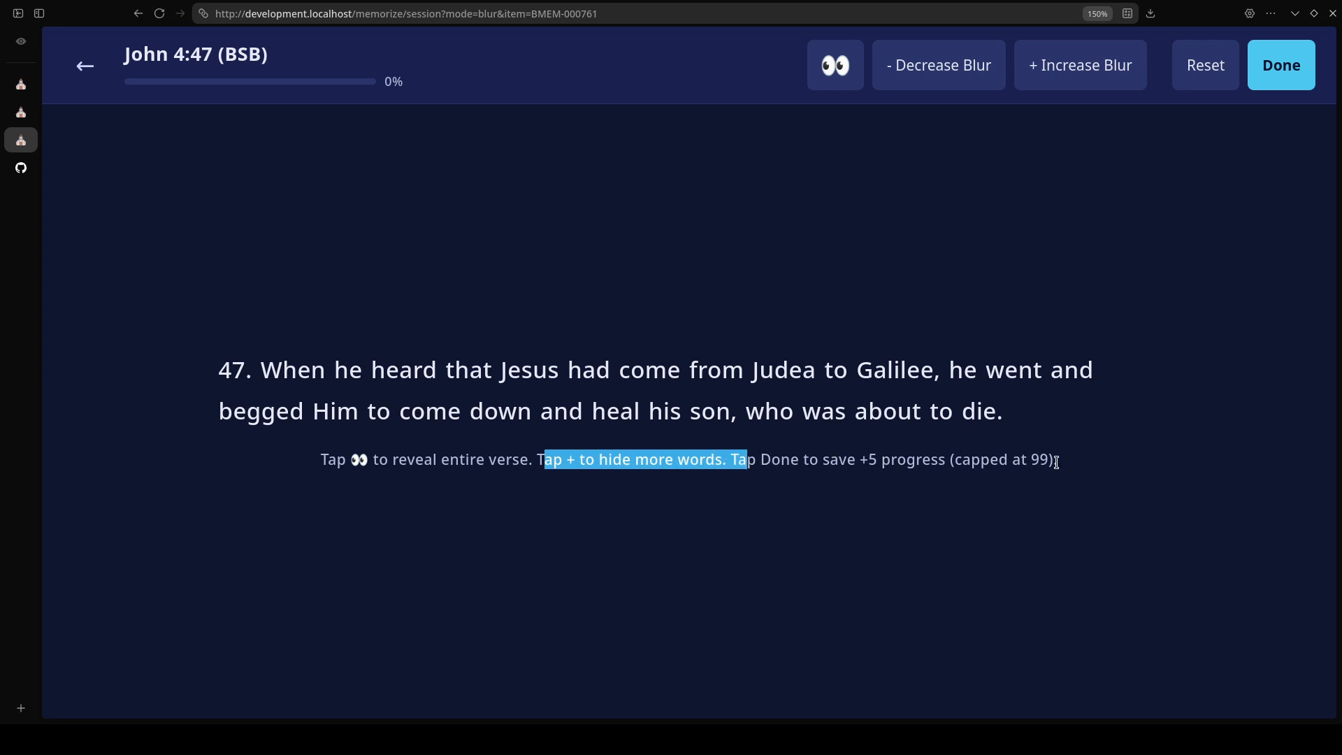
pyautogui.moveTo(858, 460); pyautogui.dragTo(952, 463)
pyautogui.click(1039, 536)
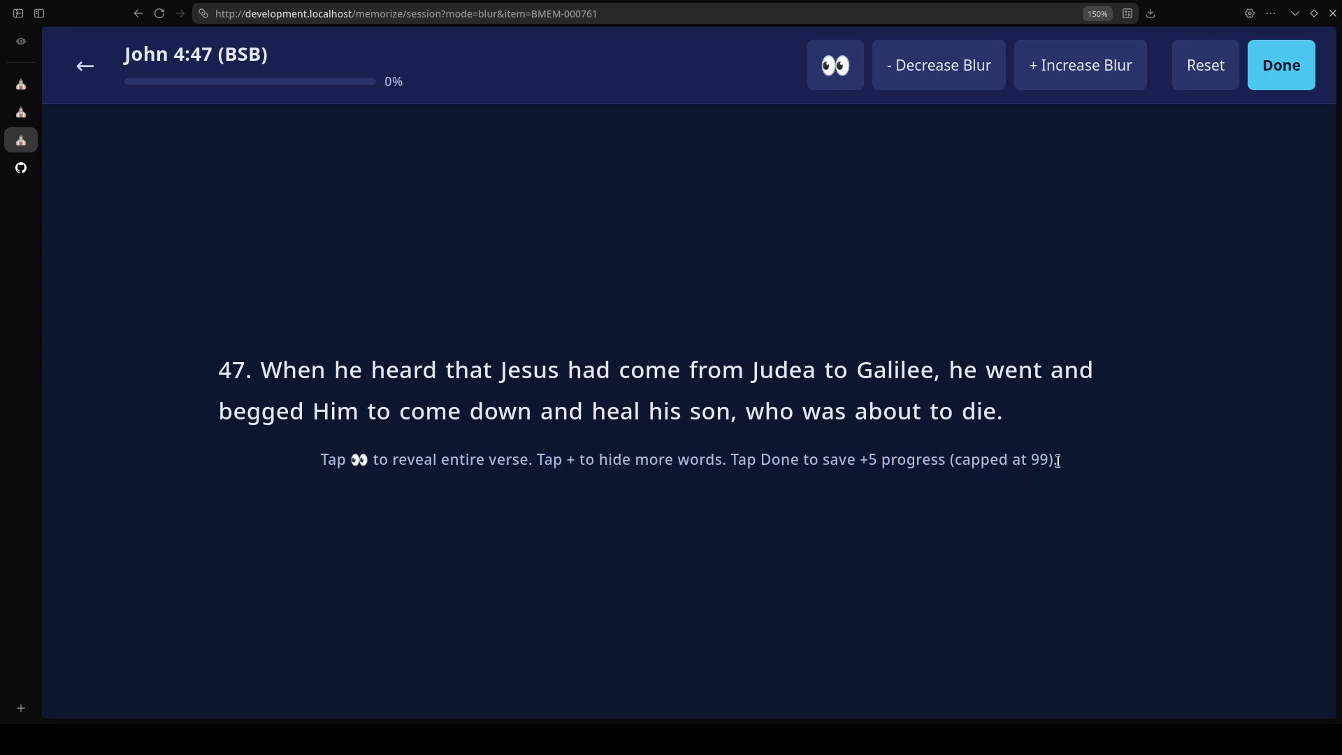
pyautogui.moveTo(1059, 461); pyautogui.dragTo(954, 464)
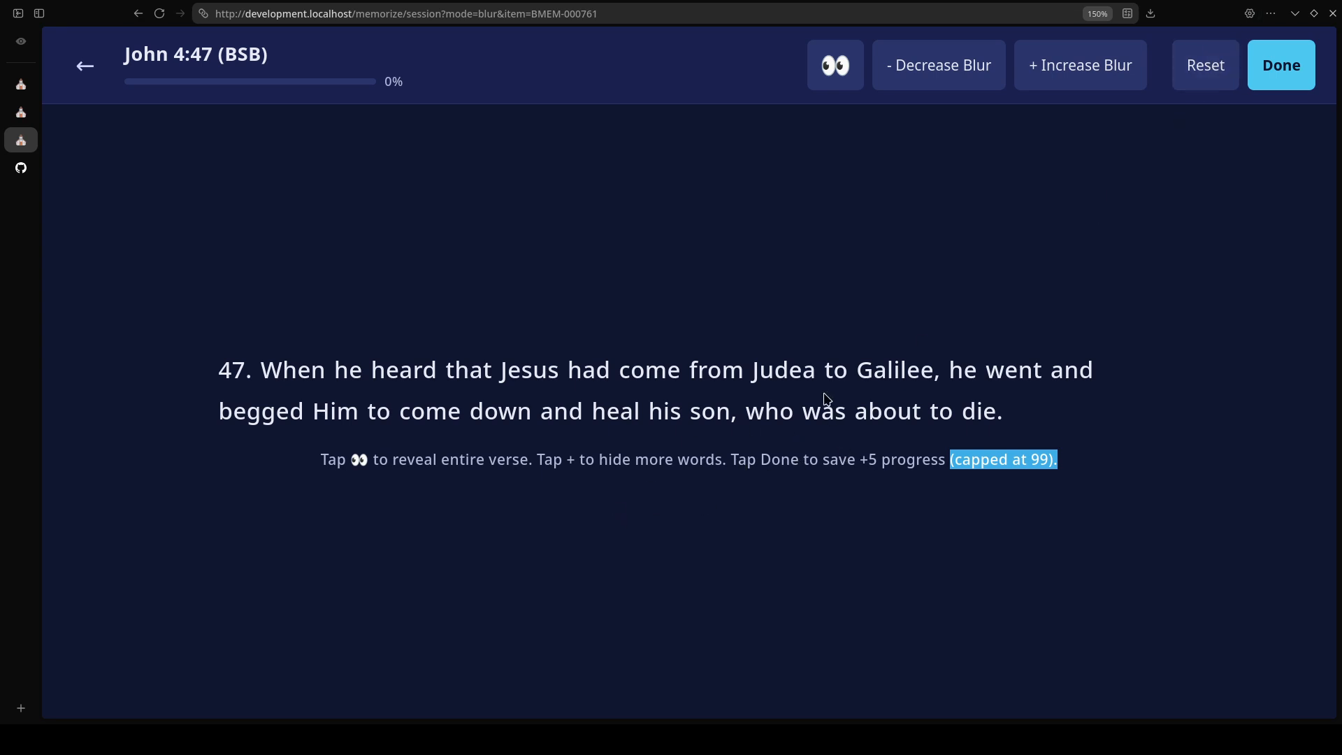
# Increase the blur once to hide some words of the verse and examine the blurred words
pyautogui.click(1056, 82)
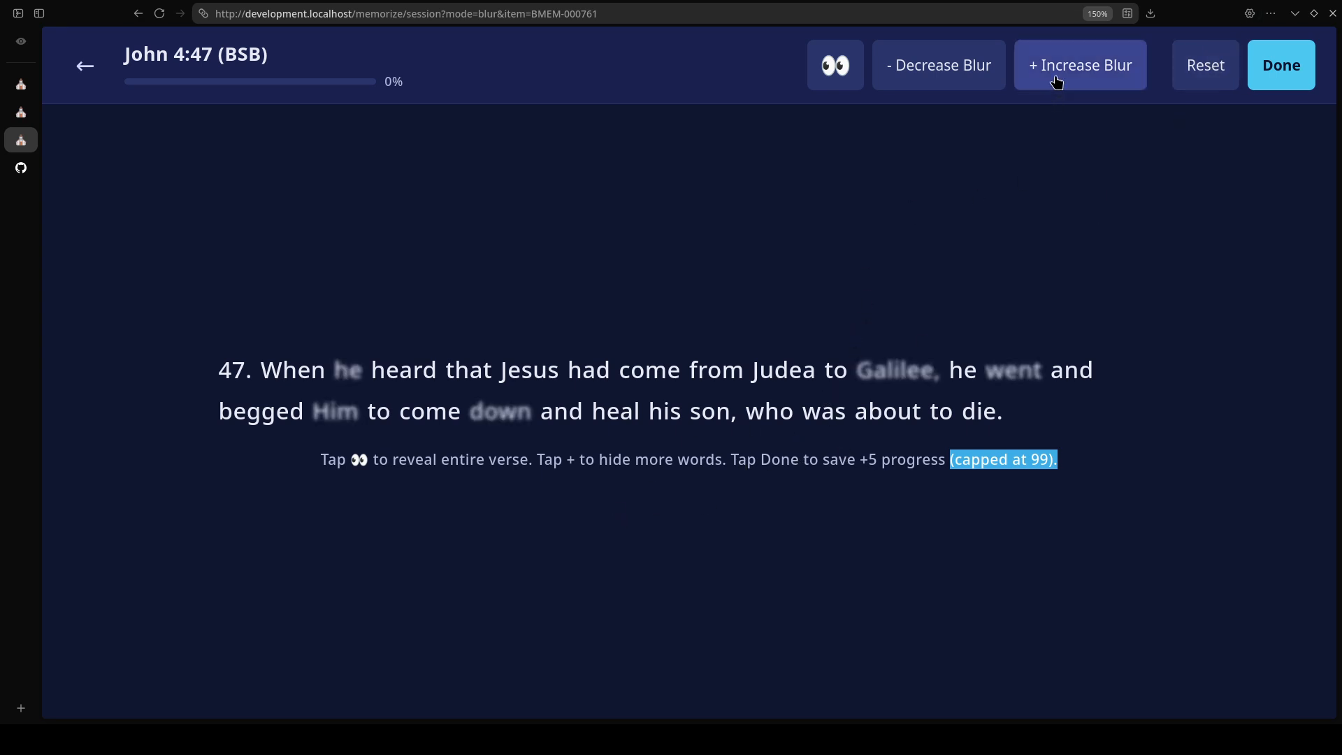
pyautogui.doubleClick(338, 372)
pyautogui.click(347, 418)
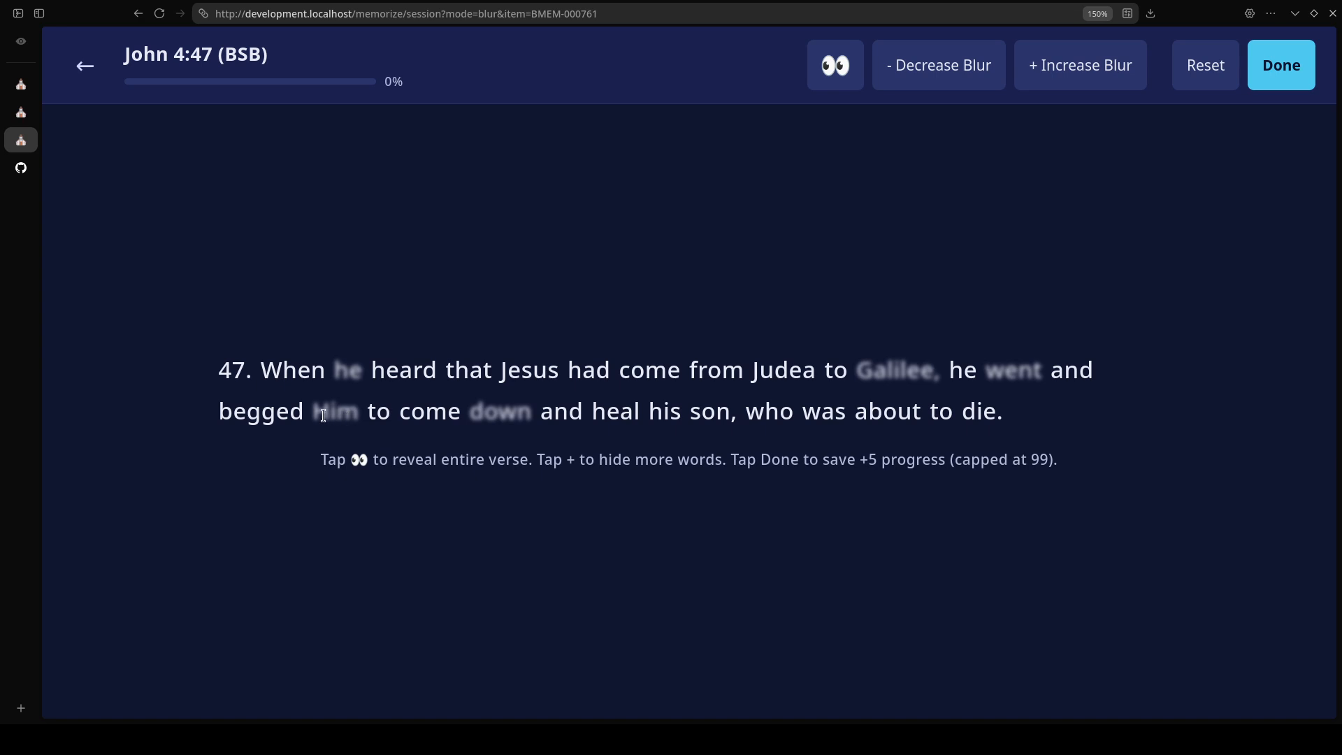
pyautogui.moveTo(316, 416); pyautogui.dragTo(341, 414)
# Increase the verse's blur repeatedly until most words are hidden, finish the session and check the progress
pyautogui.click(1073, 72)
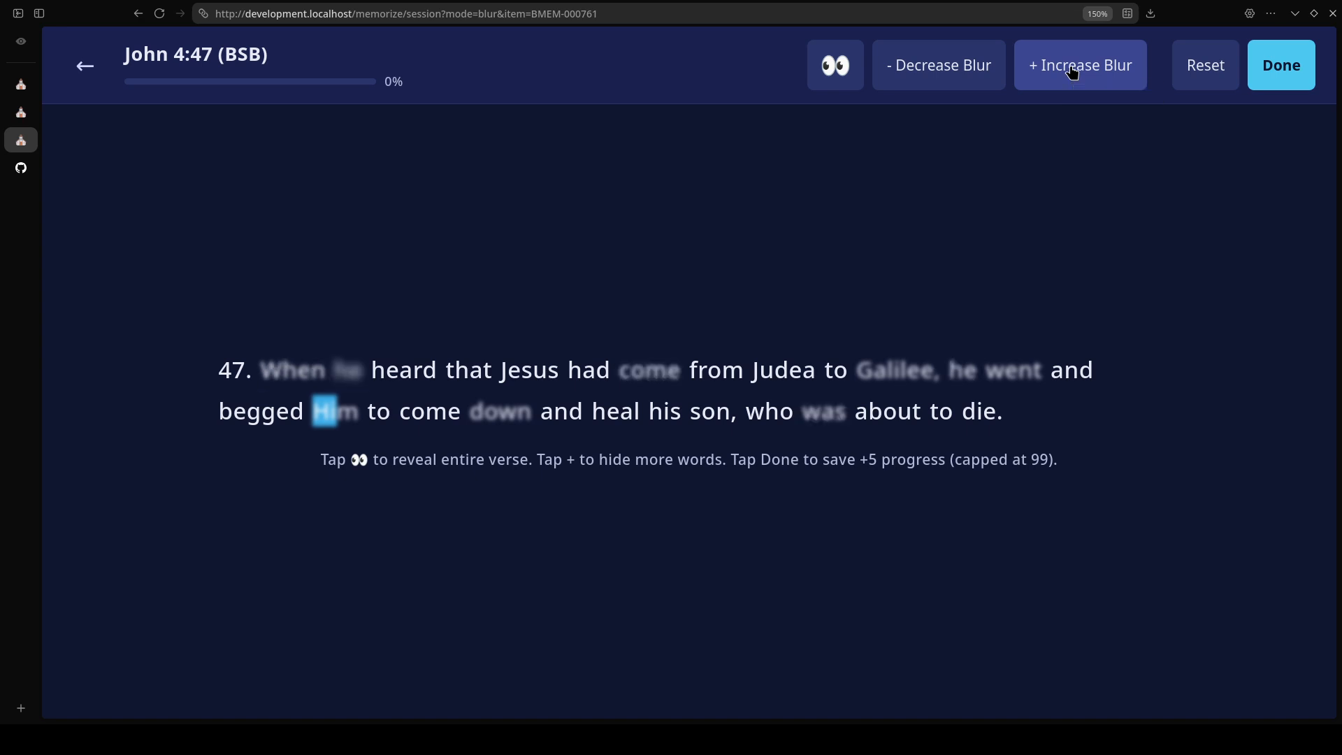
pyautogui.click(1073, 72)
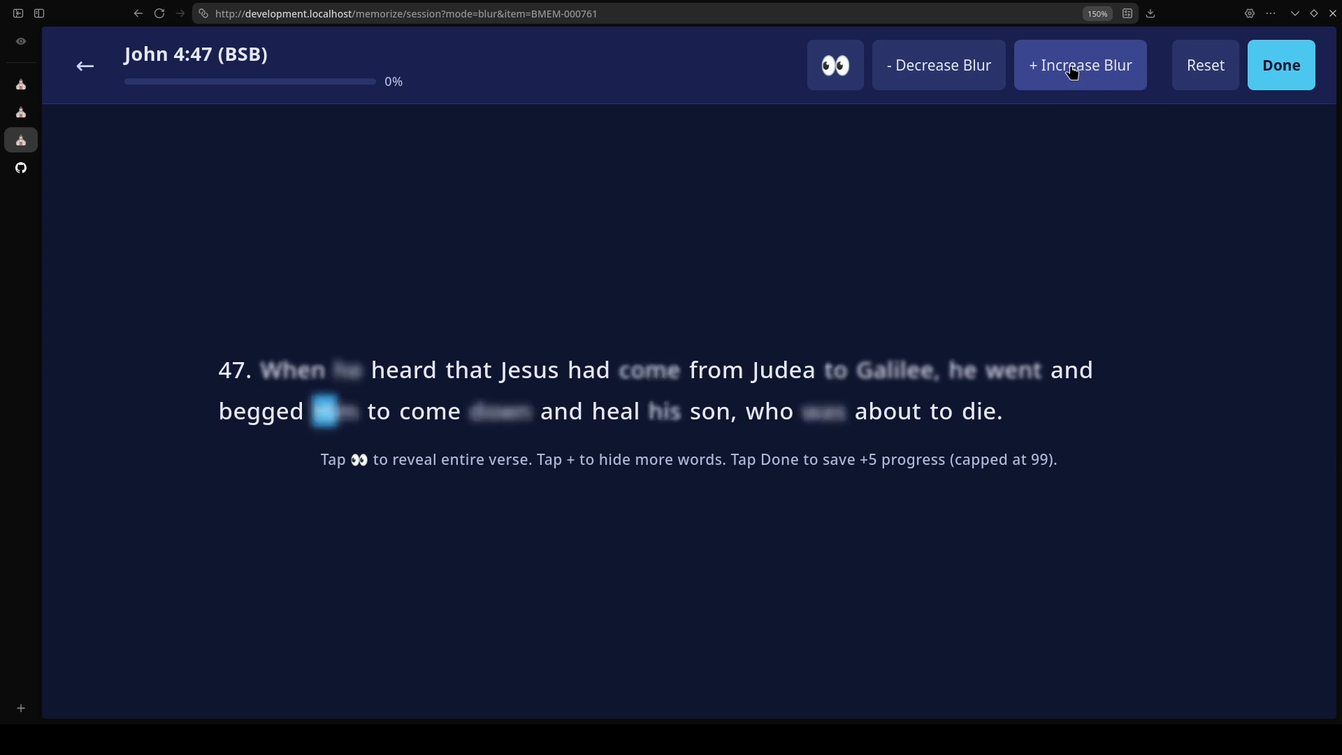
pyautogui.click(1072, 72)
pyautogui.click(1073, 72)
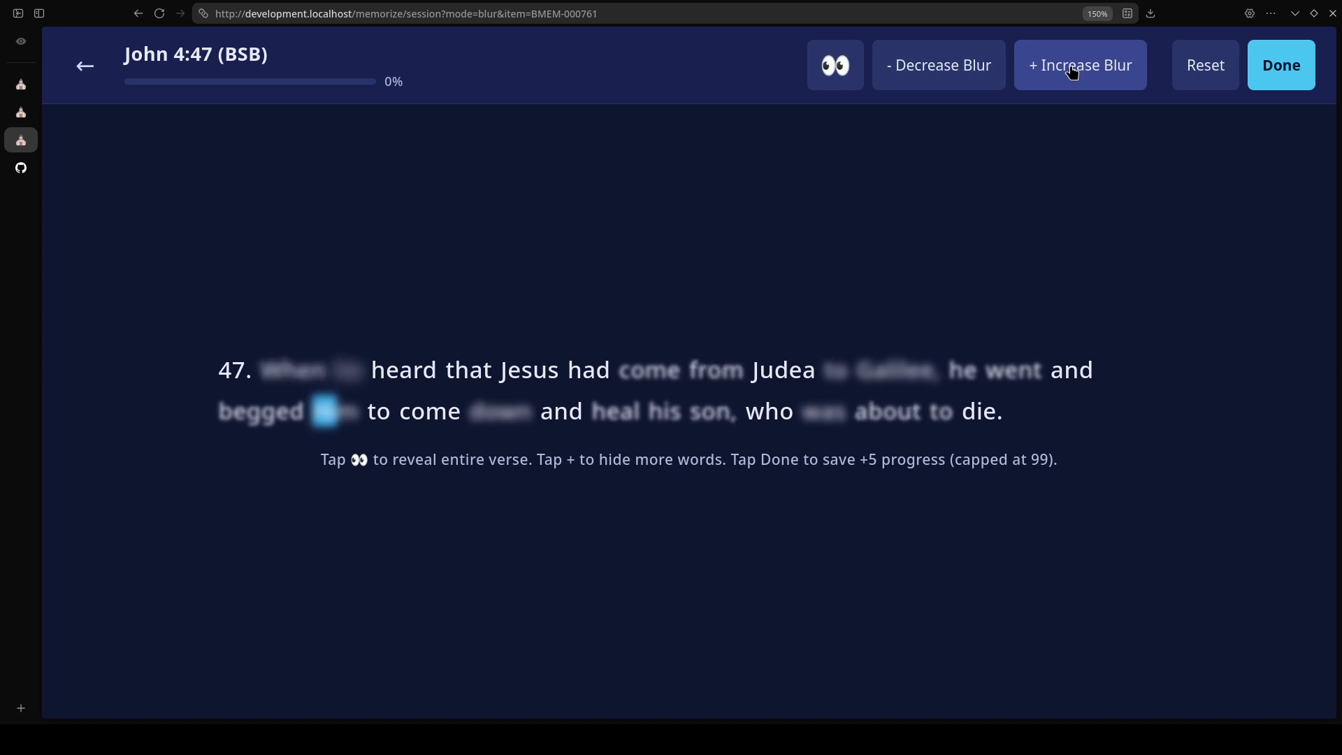
pyautogui.click(1073, 72)
pyautogui.click(1073, 72)
pyautogui.click(1073, 72)
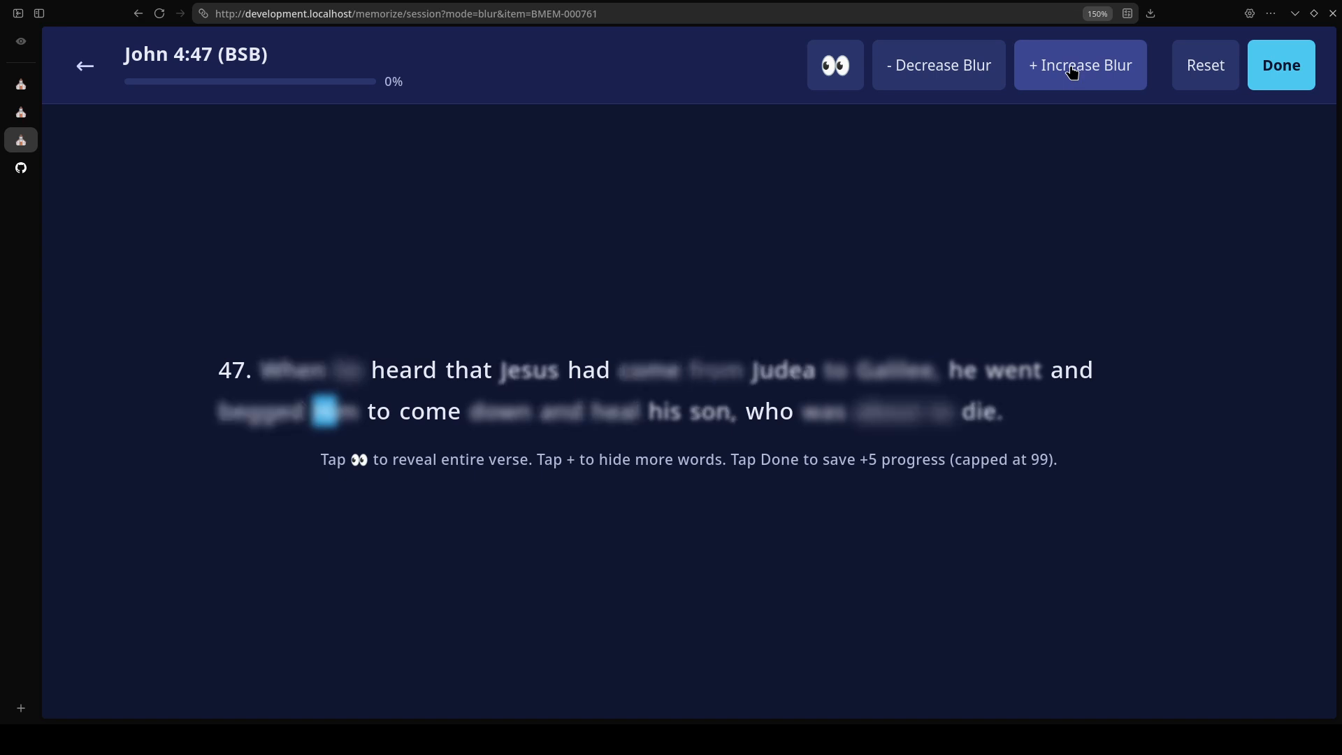
pyautogui.click(1073, 72)
pyautogui.click(1073, 72)
pyautogui.click(1073, 72)
pyautogui.click(1073, 72)
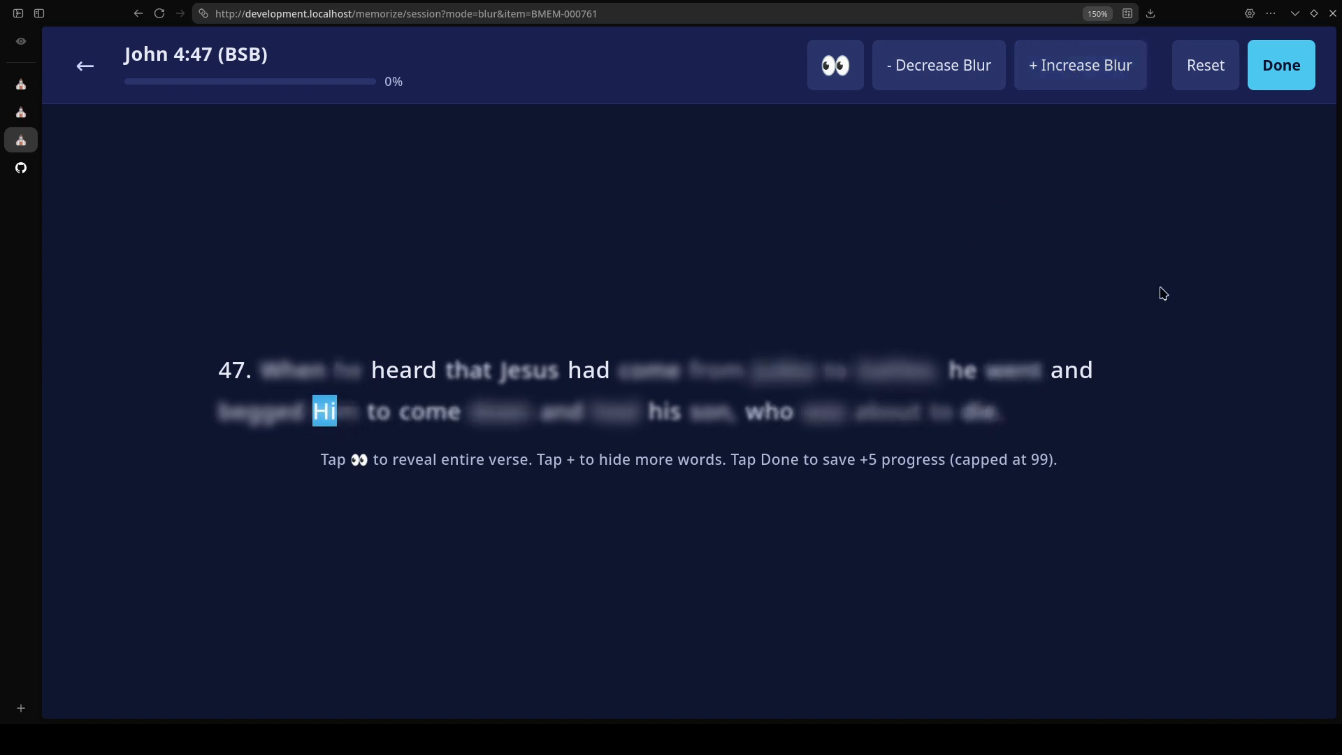
pyautogui.click(1269, 75)
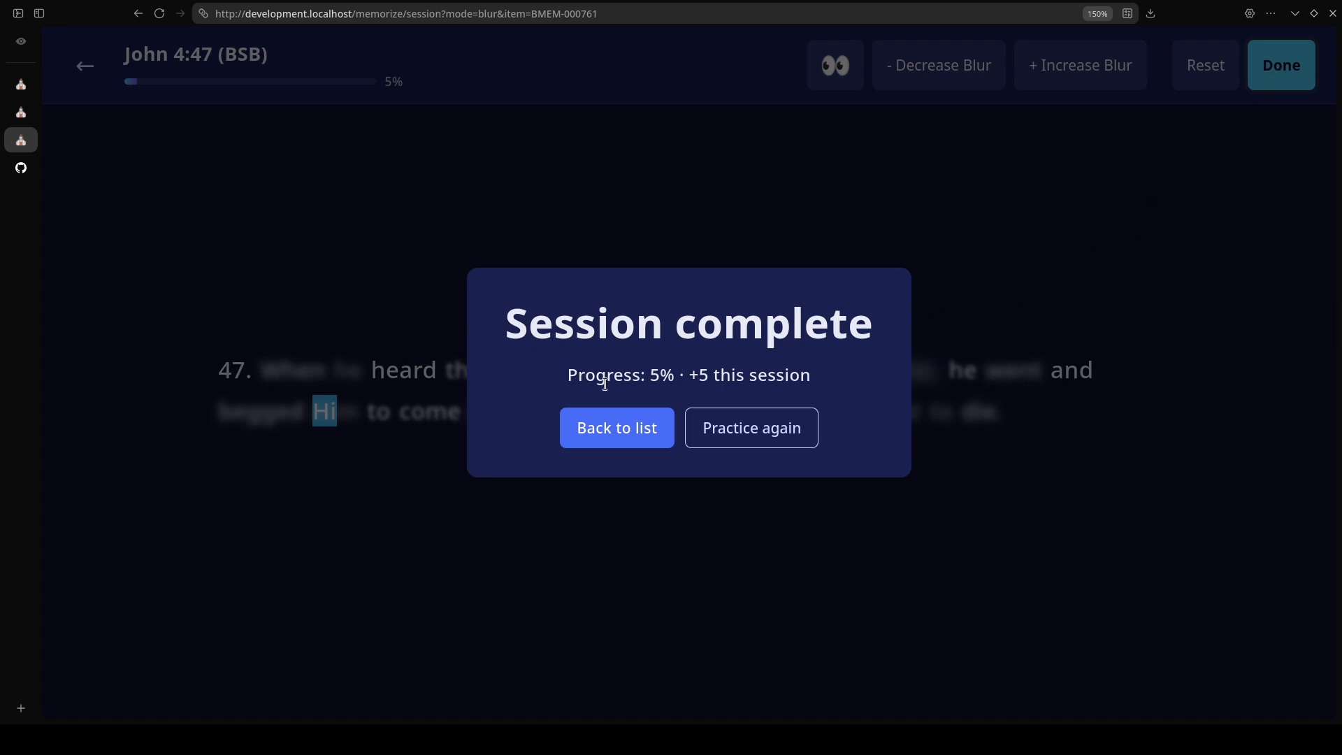
pyautogui.moveTo(659, 377); pyautogui.dragTo(628, 371)
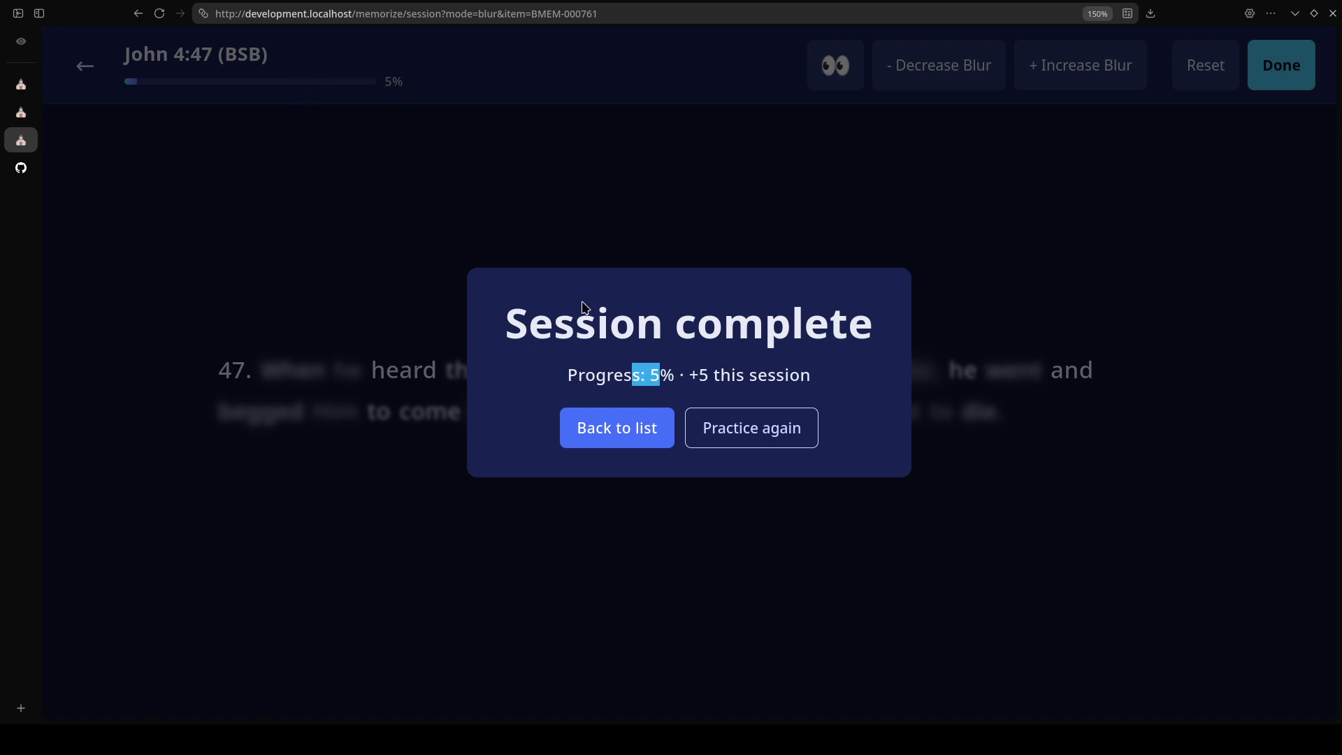
# Practice John 4:47 again and increase the blur repeatedly to hide many of its words
pyautogui.click(769, 428)
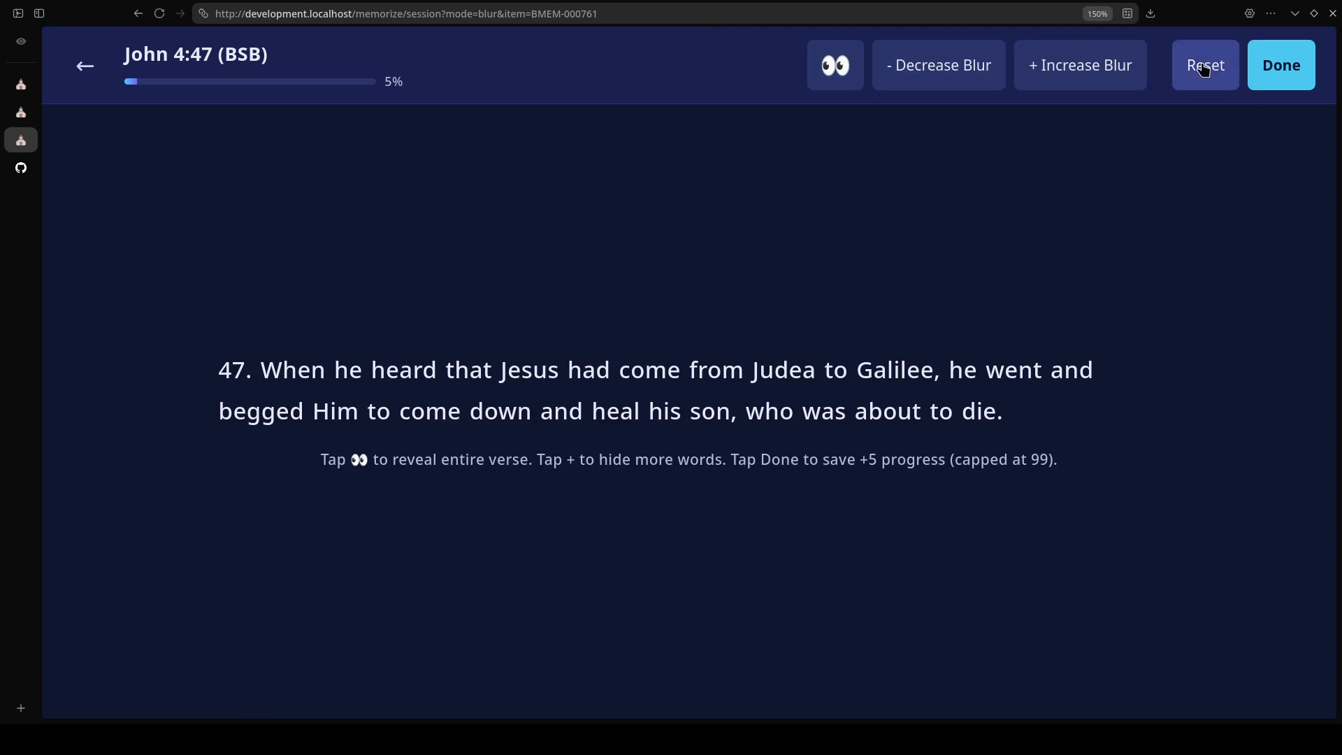
pyautogui.click(1115, 75)
pyautogui.click(1115, 75)
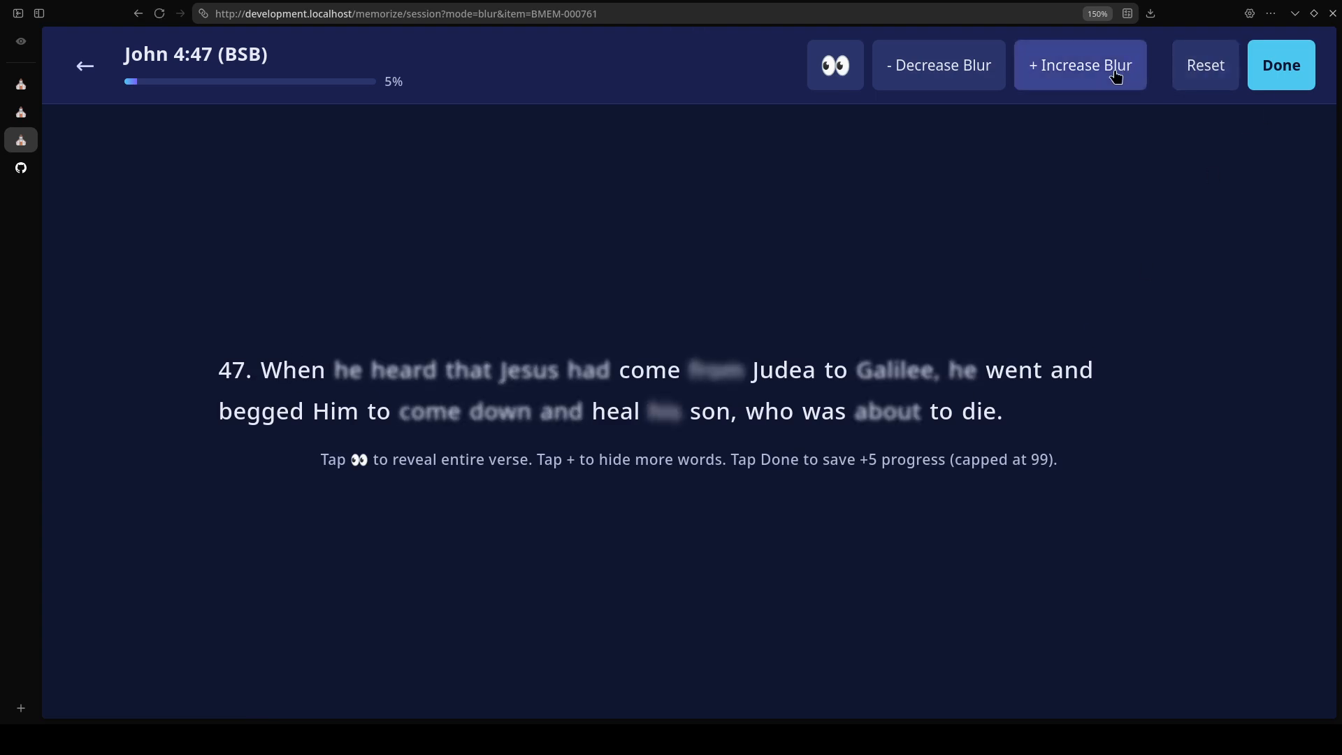
pyautogui.click(1114, 75)
pyautogui.click(1115, 74)
pyautogui.click(1115, 75)
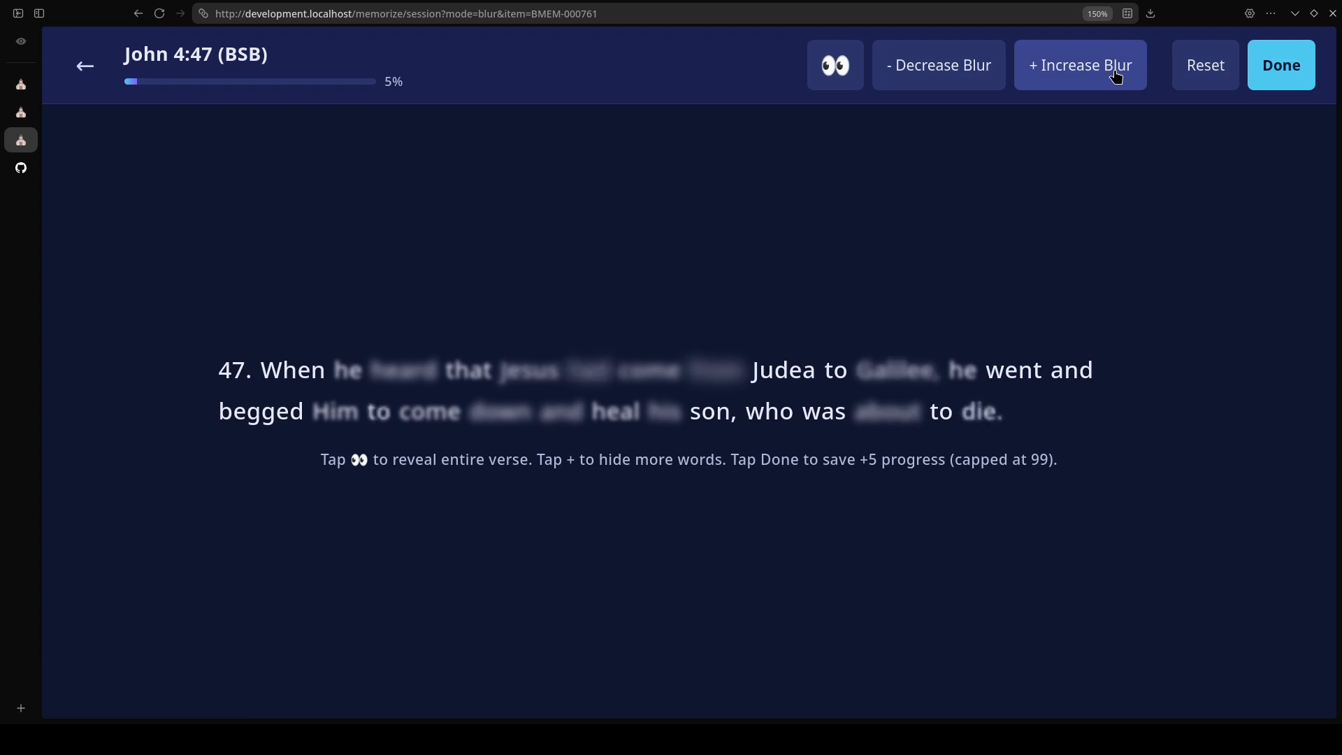
pyautogui.click(1115, 75)
pyautogui.click(1115, 75)
pyautogui.click(1114, 74)
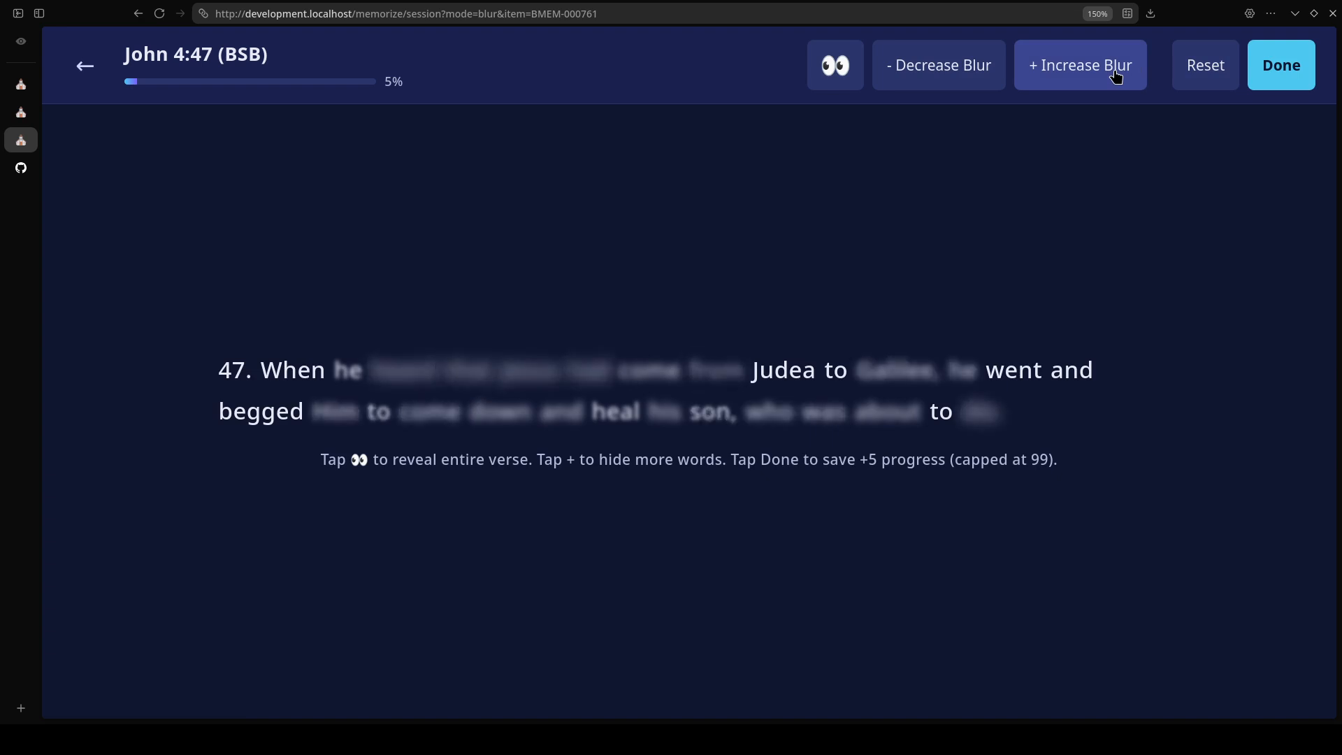
# Reveal the entire verse between further rounds of increasing its blur, ending with one more reveal
pyautogui.click(836, 77)
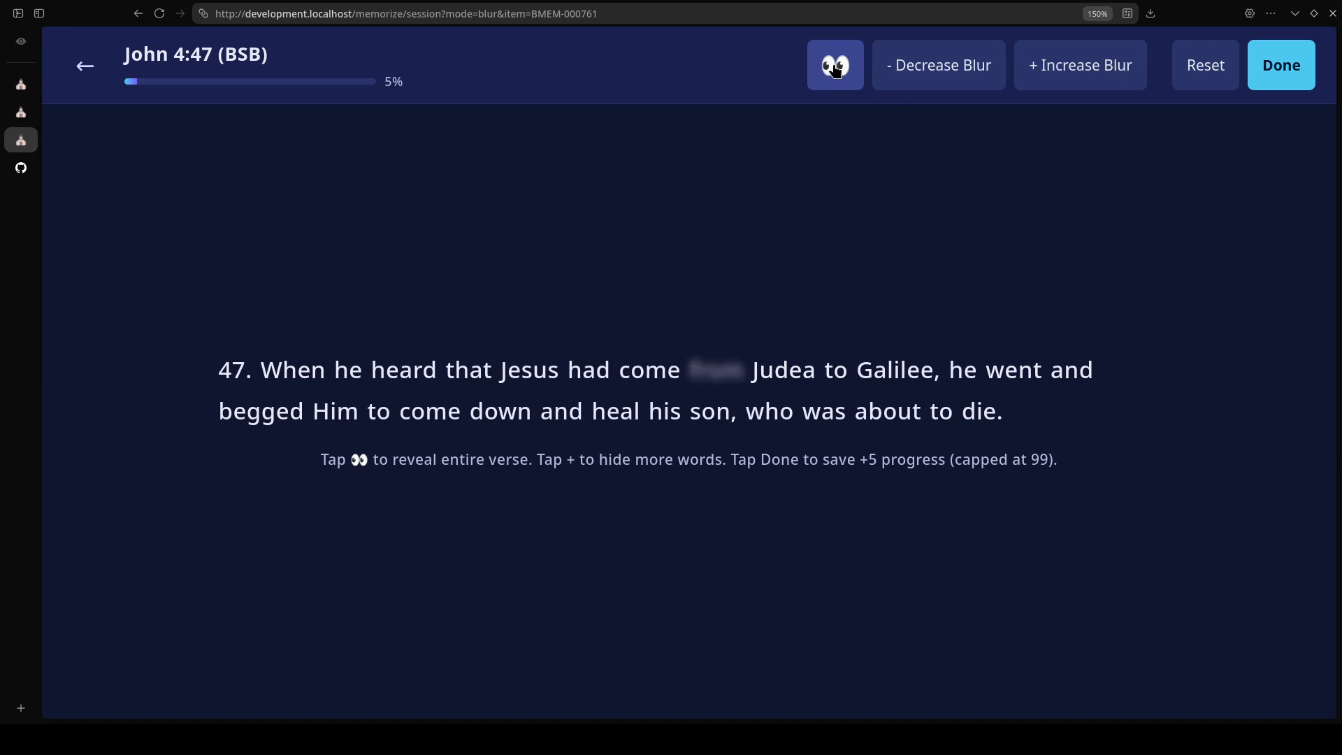
pyautogui.click(1063, 66)
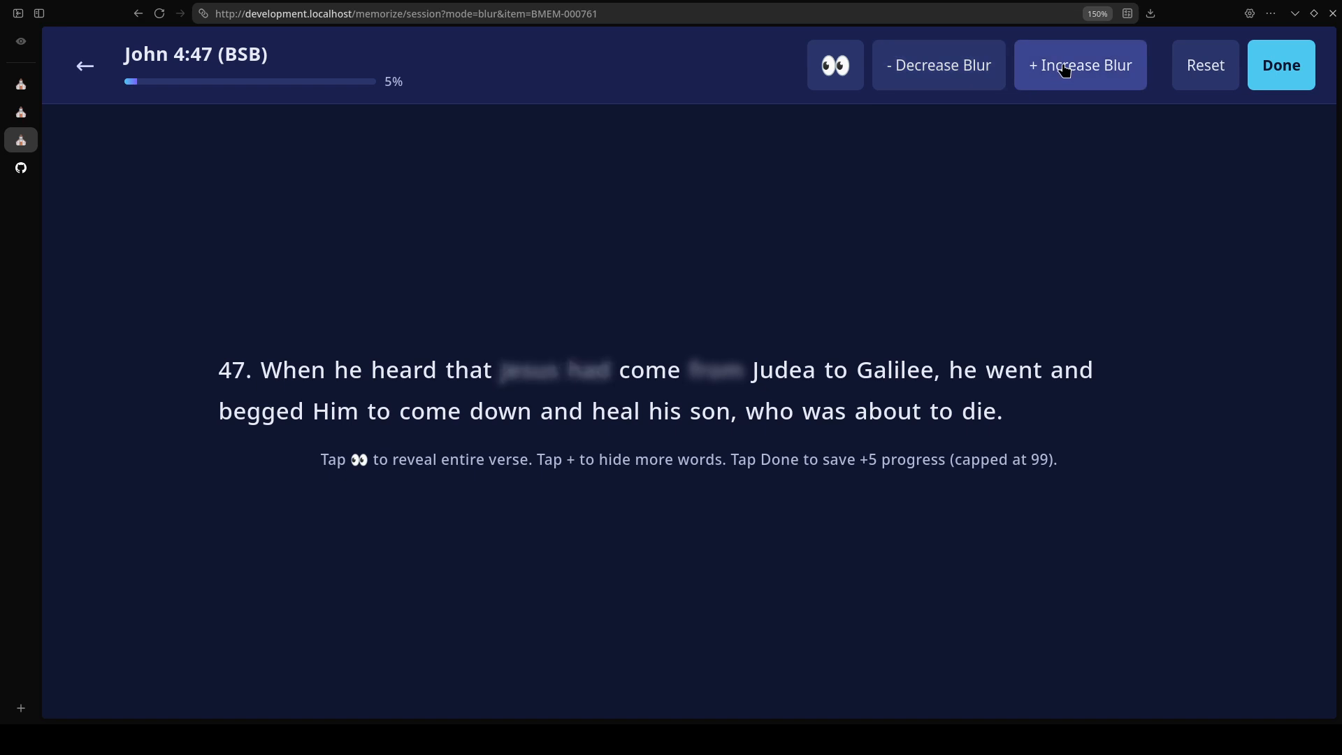
pyautogui.click(1063, 67)
pyautogui.click(845, 77)
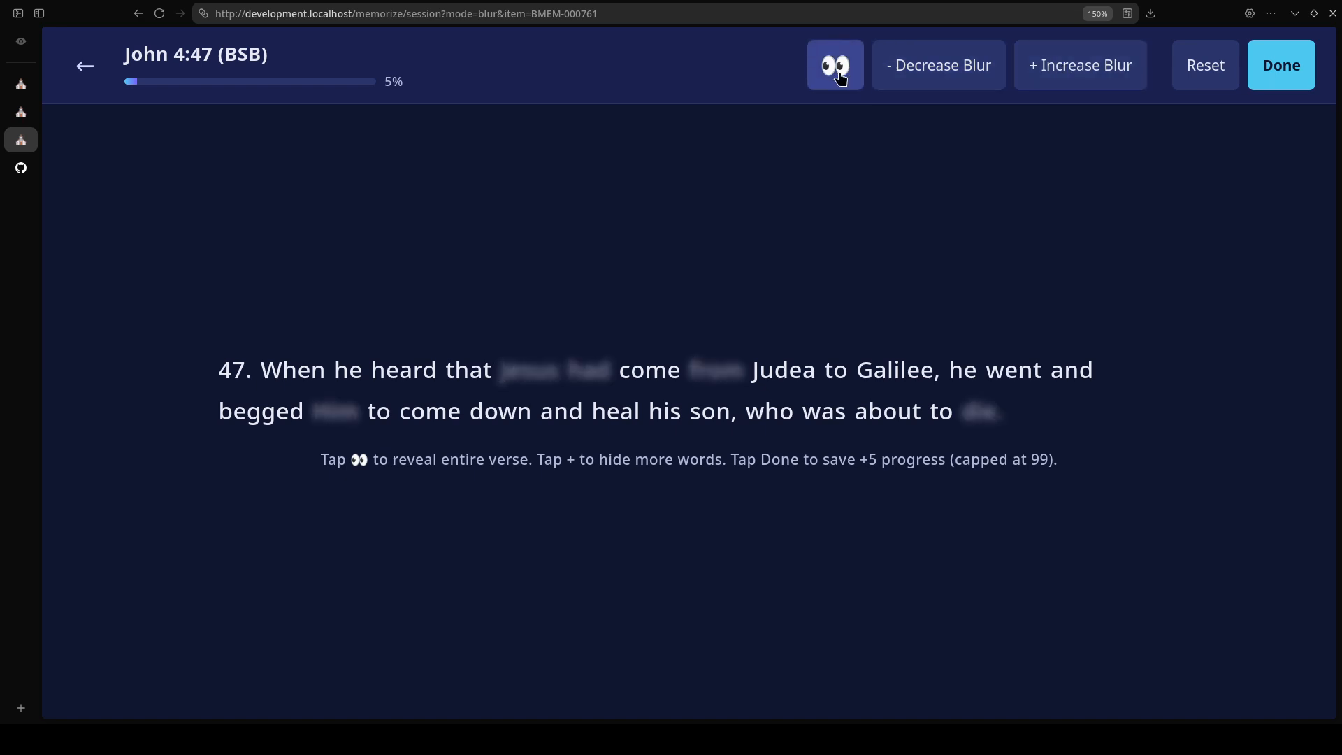
pyautogui.click(1083, 73)
pyautogui.click(1084, 73)
pyautogui.click(1083, 73)
pyautogui.click(1084, 73)
pyautogui.click(1084, 73)
pyautogui.click(1083, 72)
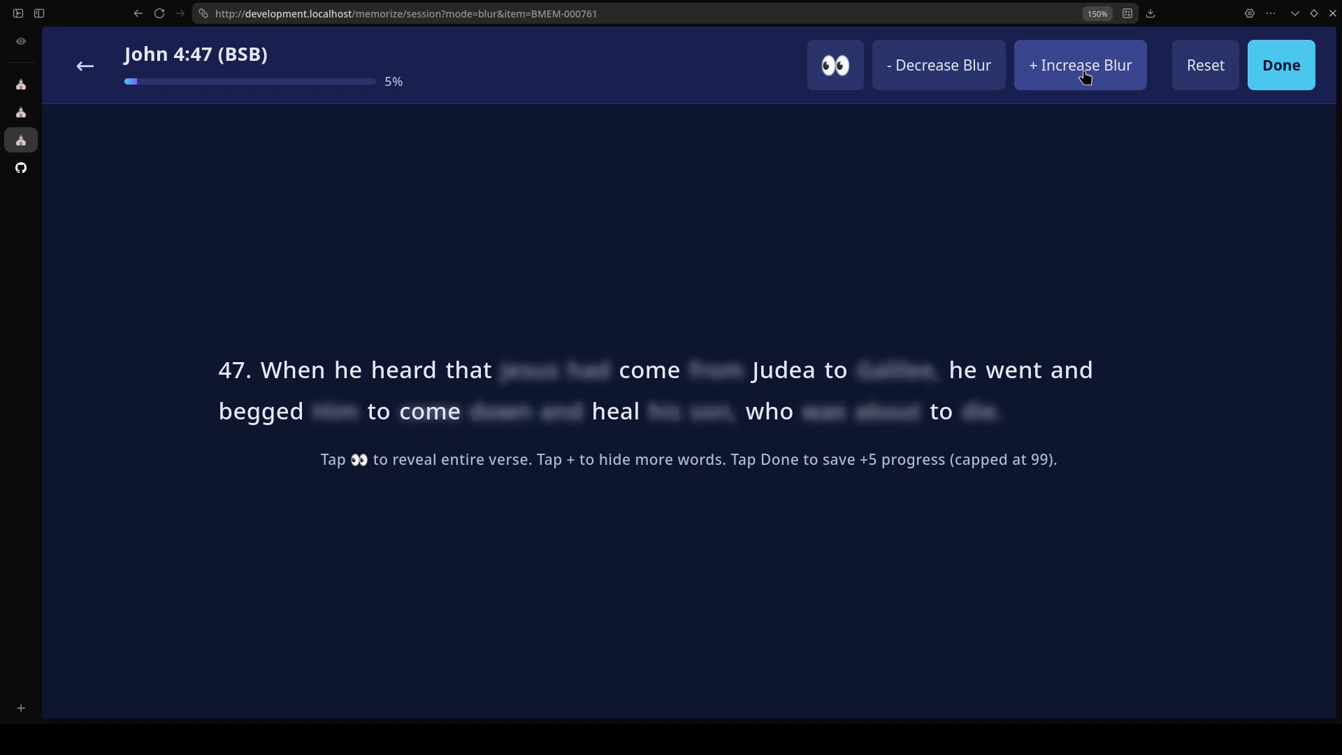
pyautogui.click(844, 73)
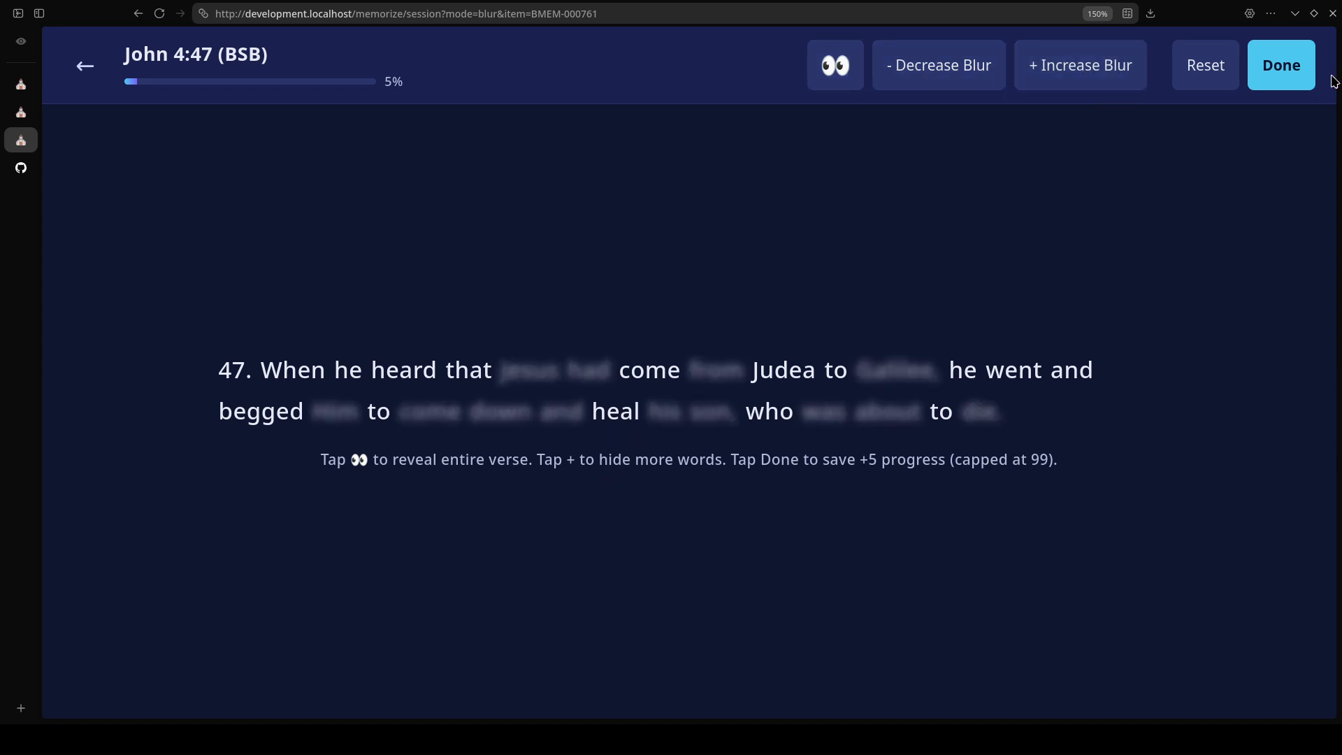
# Finish the second blur session and return to the memory list
pyautogui.click(1298, 79)
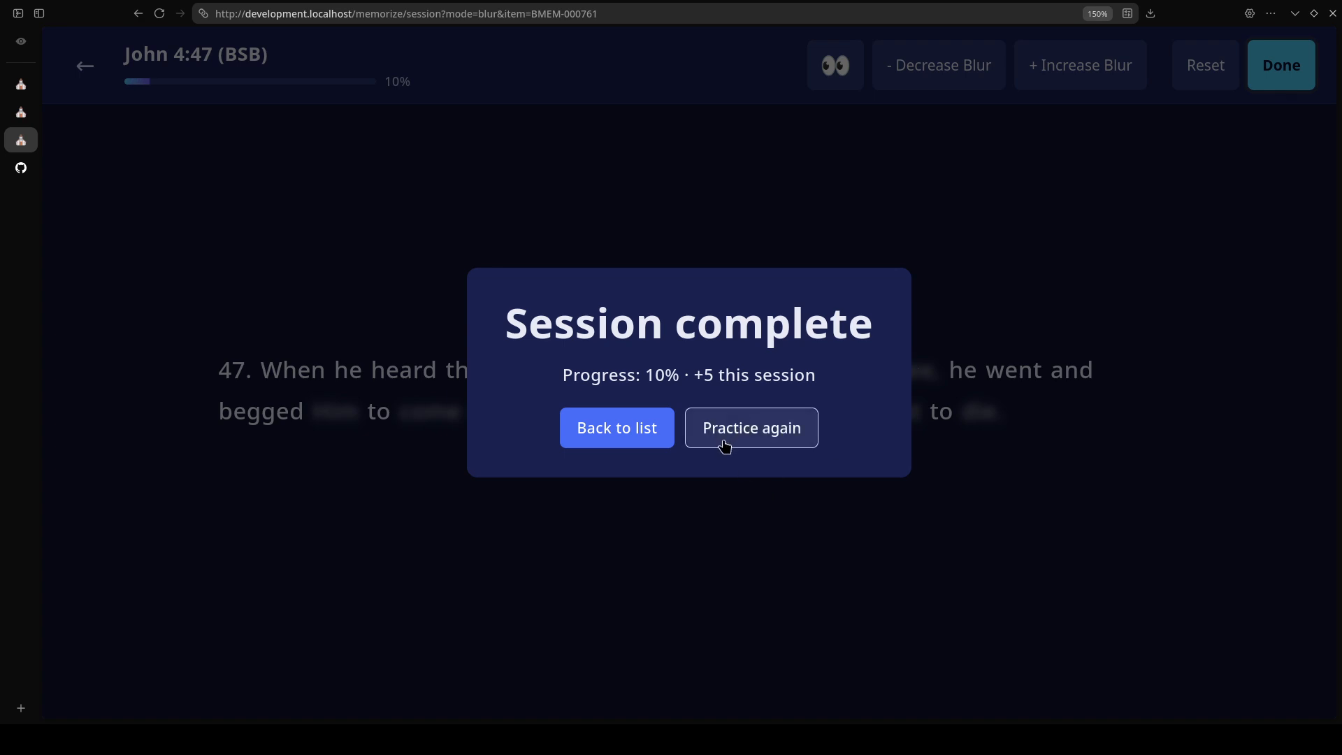
pyautogui.click(621, 438)
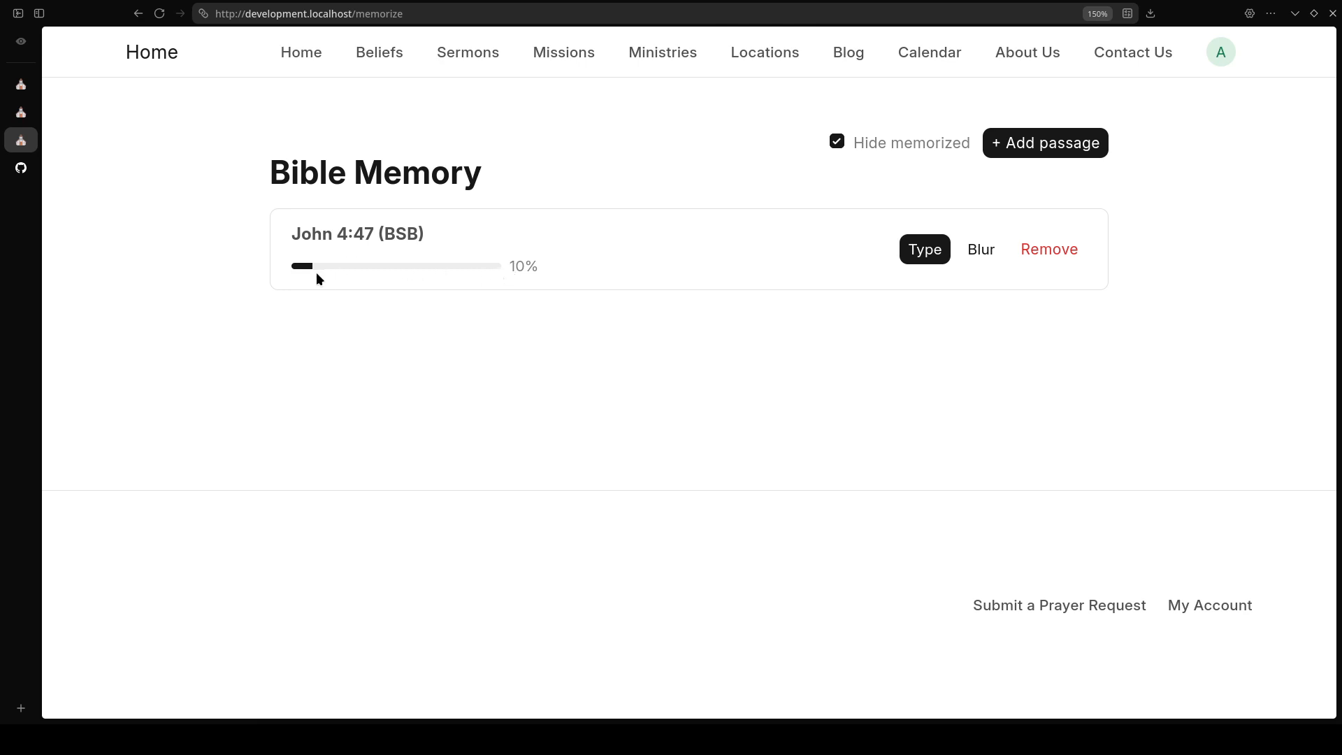
# Practice John 4:47 in Type mode, entering the first letter of each word through "he went and"
pyautogui.click(925, 251)
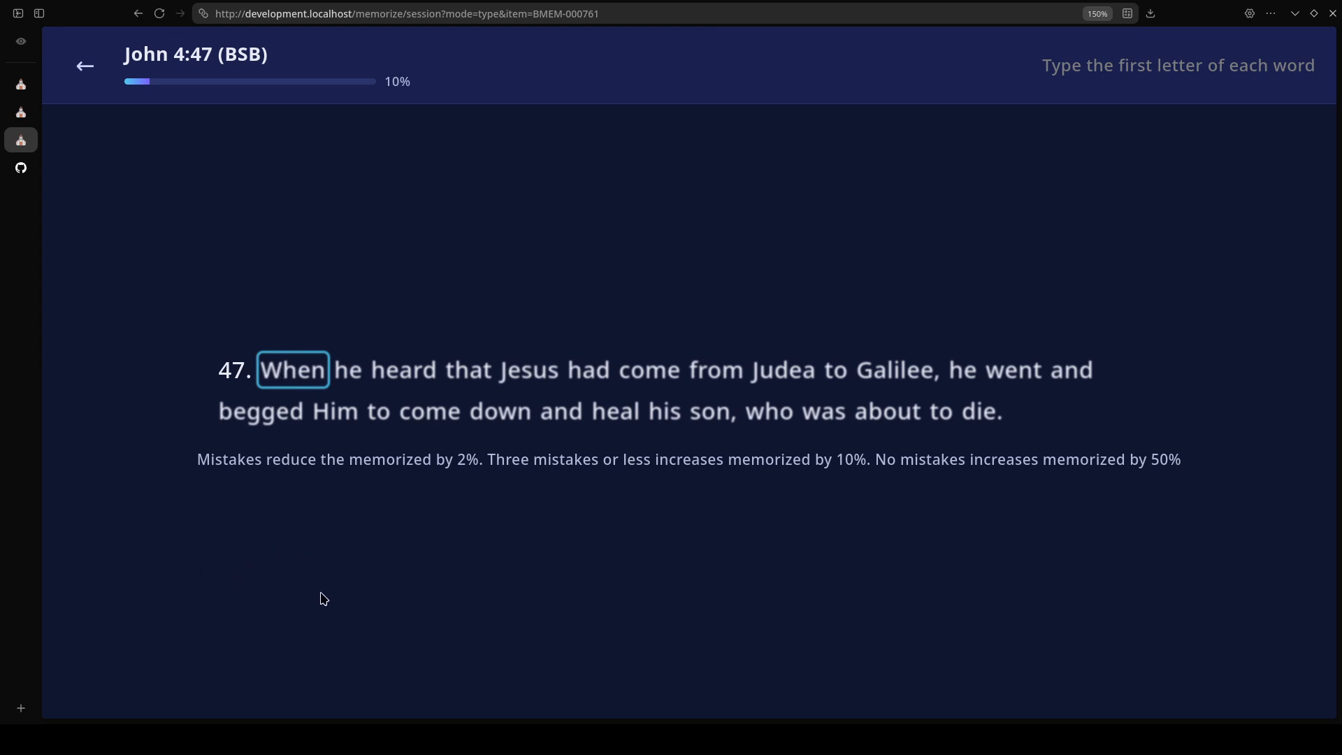
pyautogui.write('w')
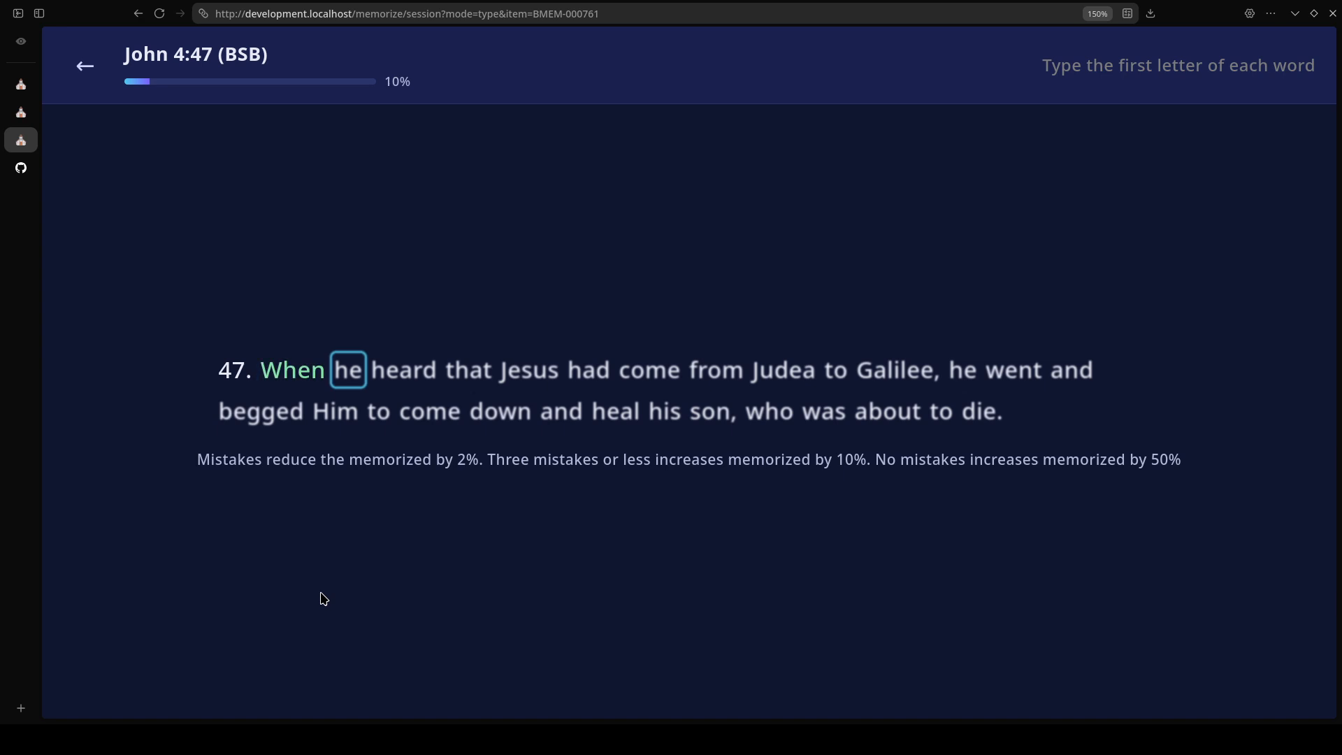
pyautogui.write('h')
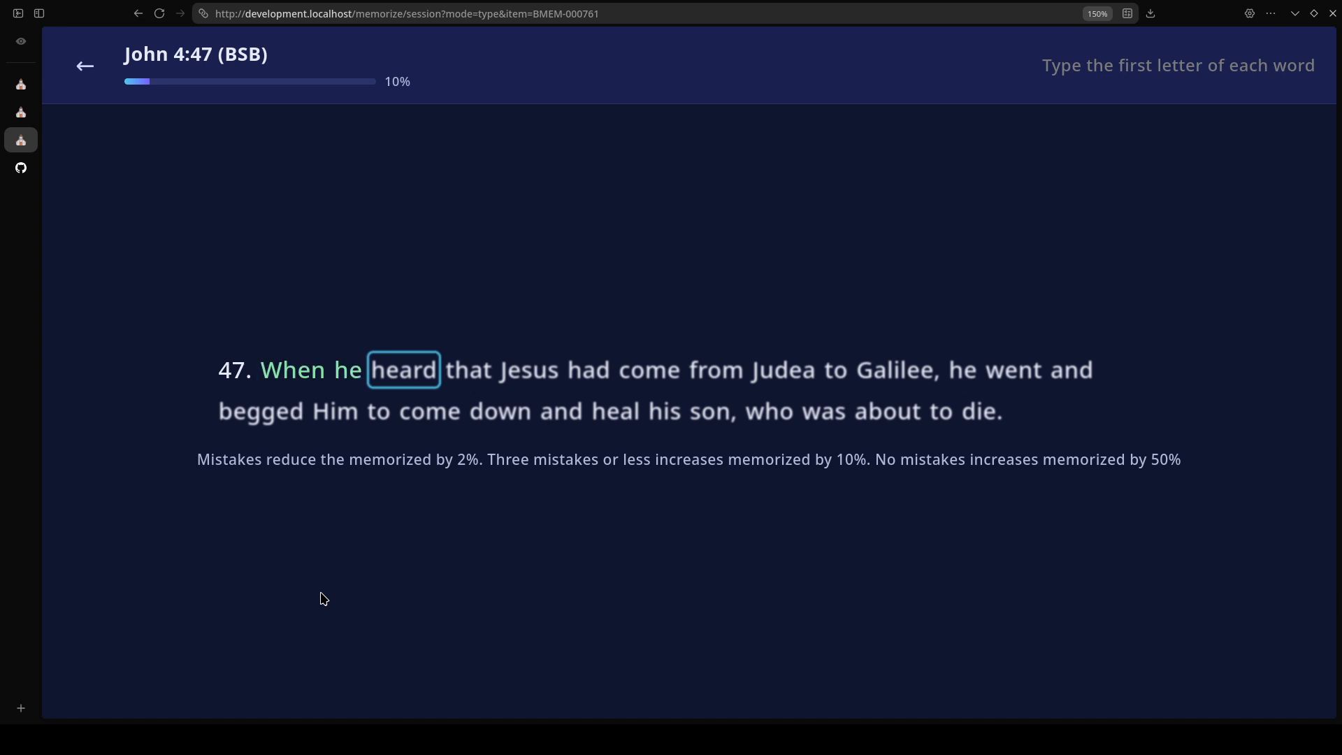
pyautogui.write('hth')
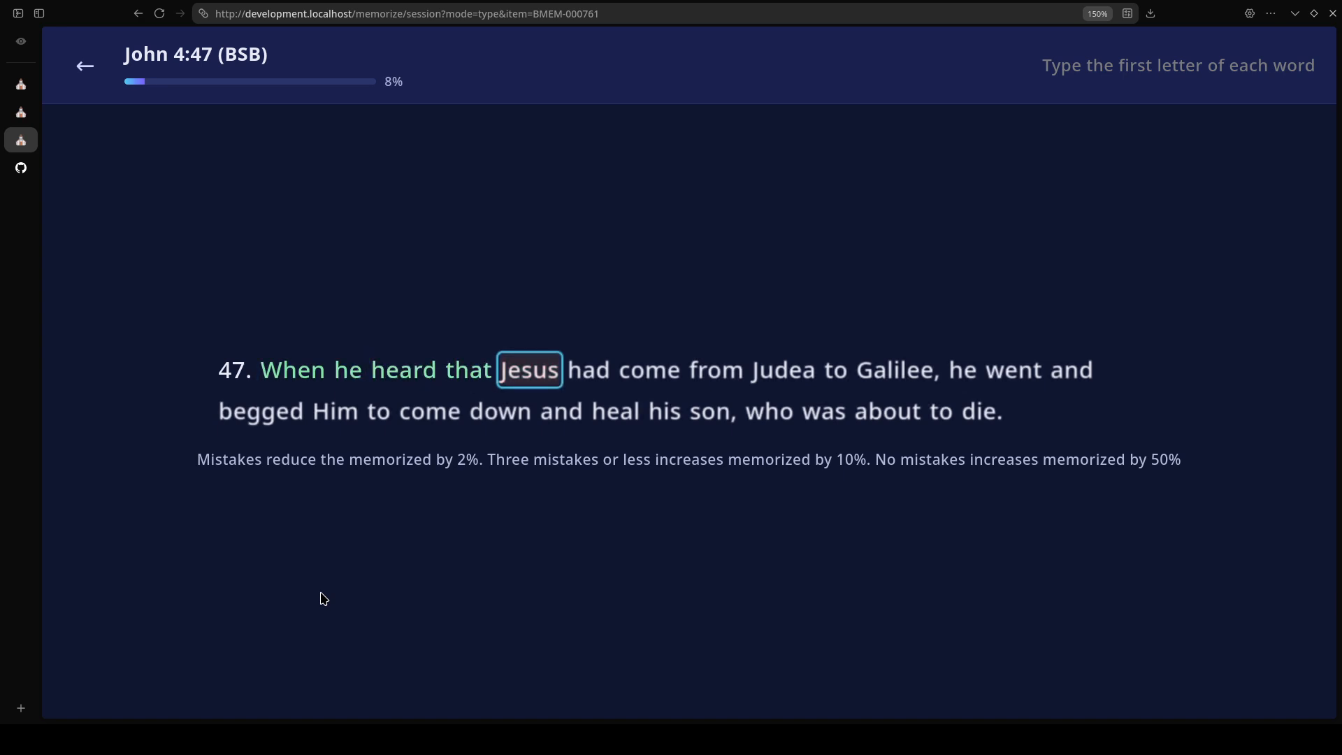
pyautogui.write('jhcf')
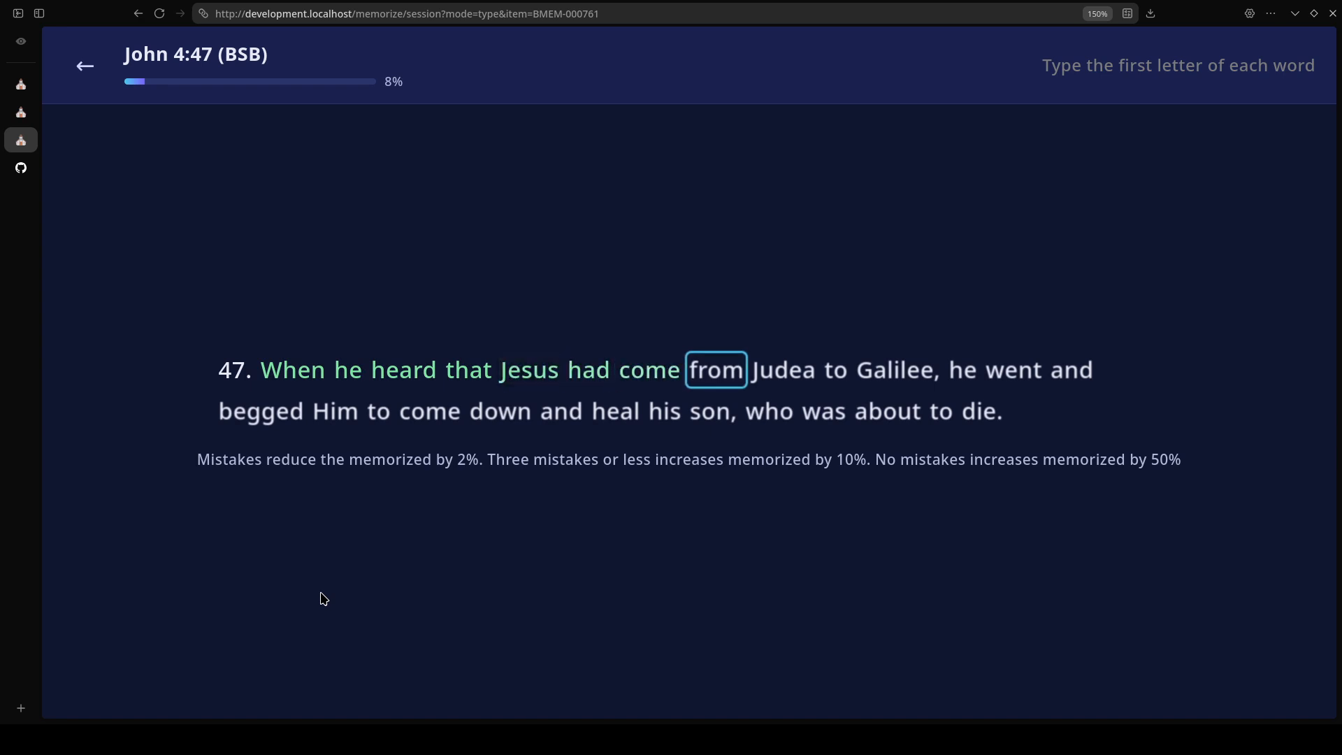
pyautogui.write('jtghwa')
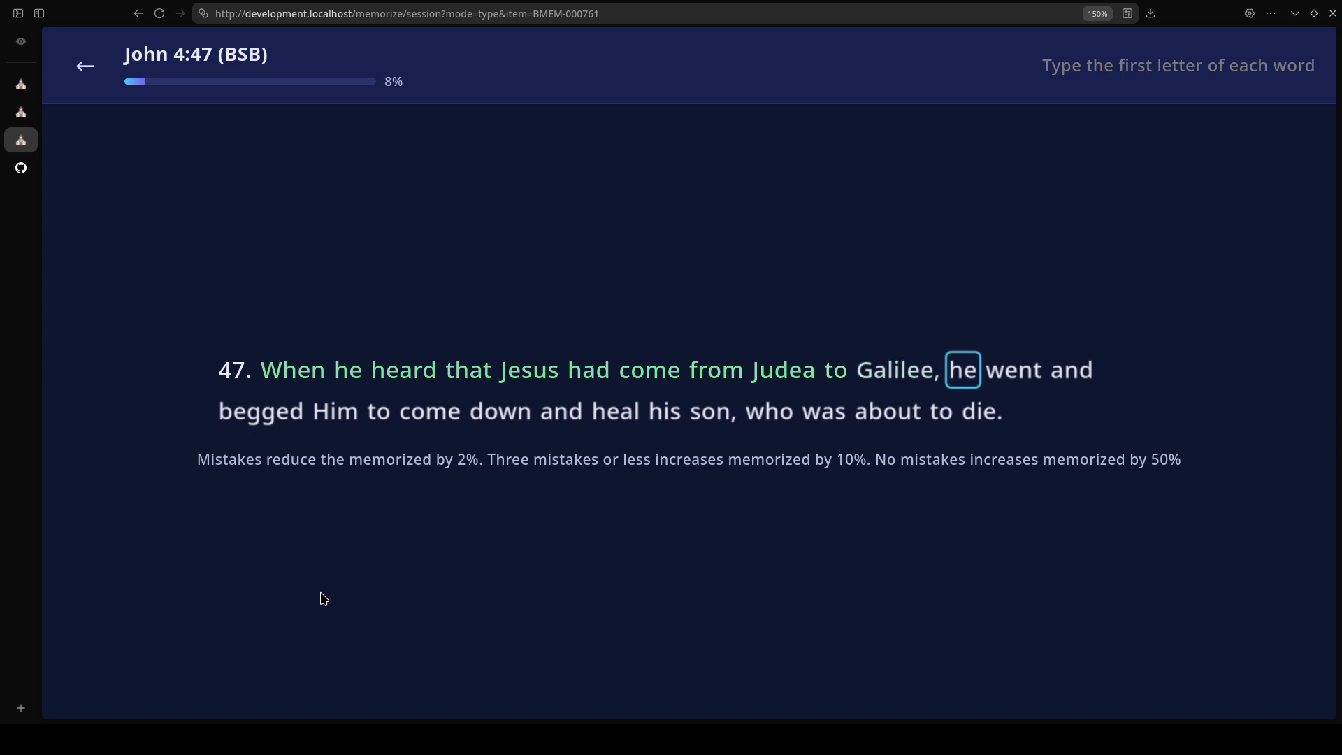
# Enter the first letters of the remaining words from "begged" to "die" and highlight the progress gained this session
pyautogui.write('hbh')
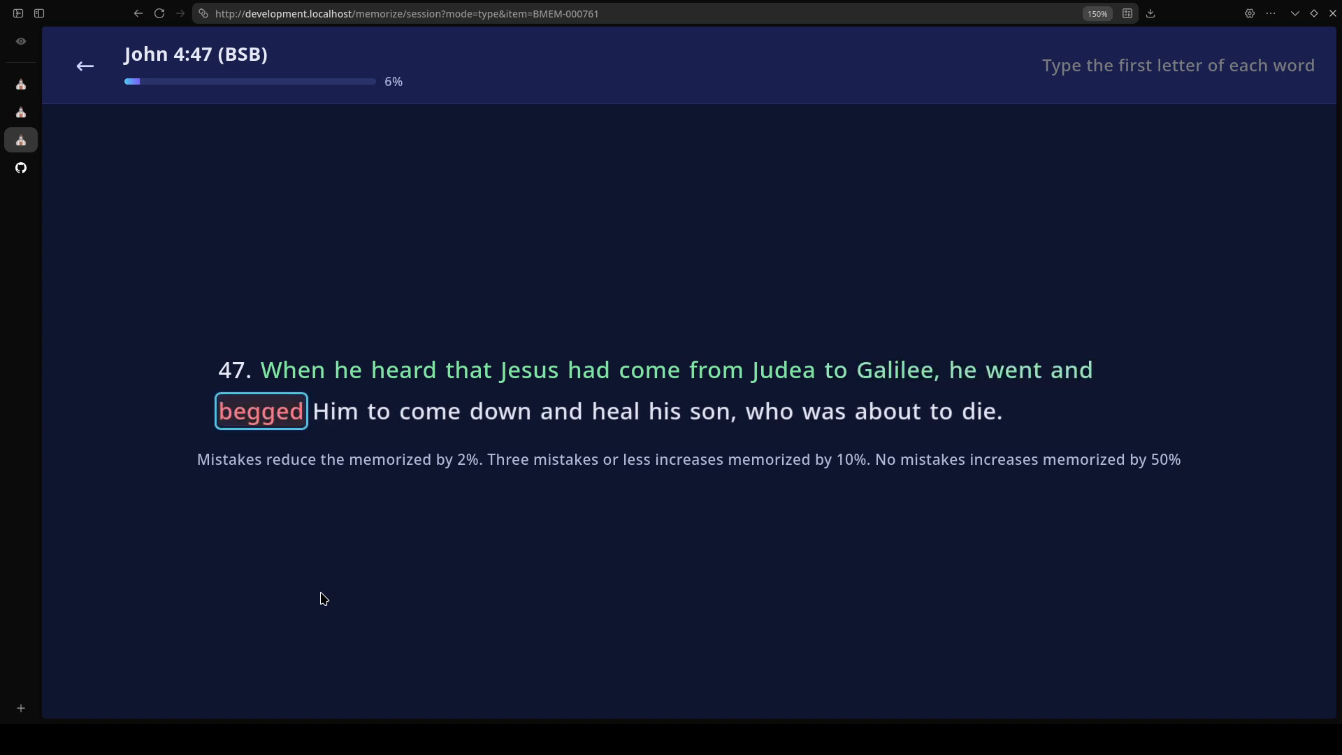
pyautogui.write('t')
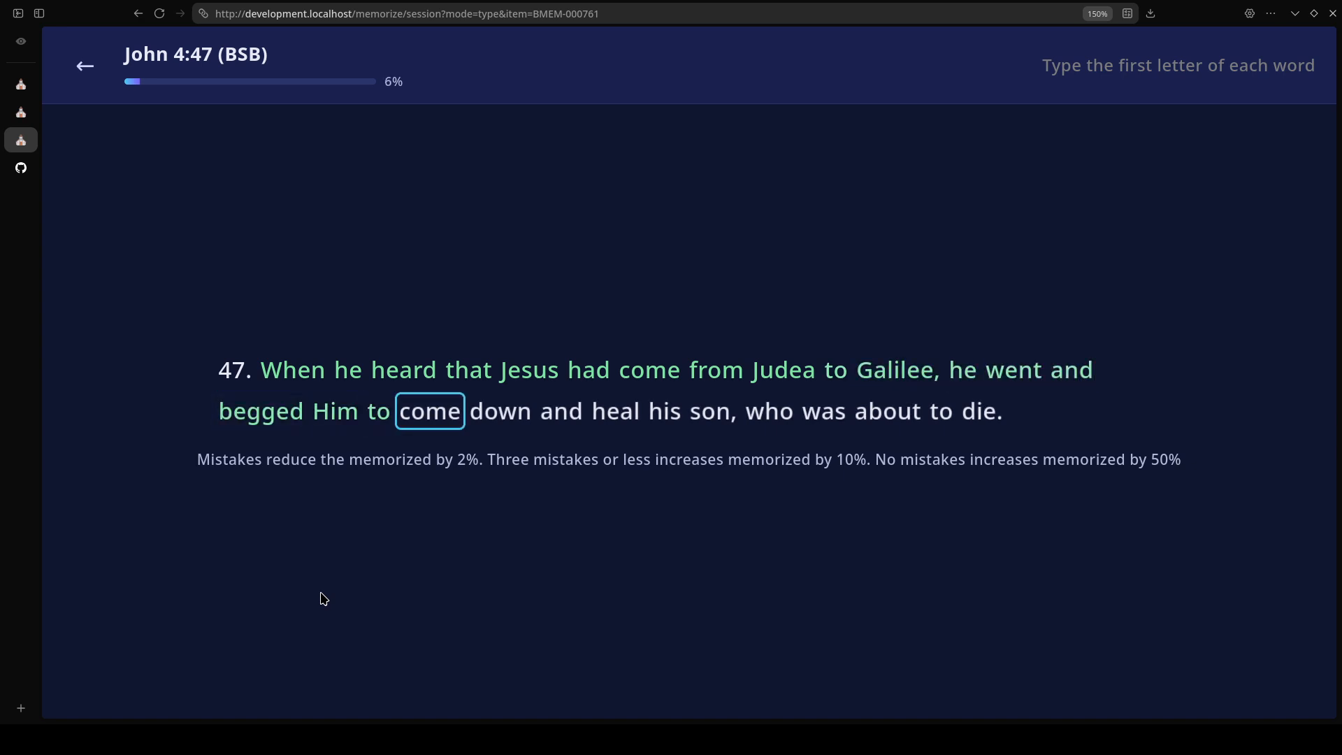
pyautogui.write('cdah')
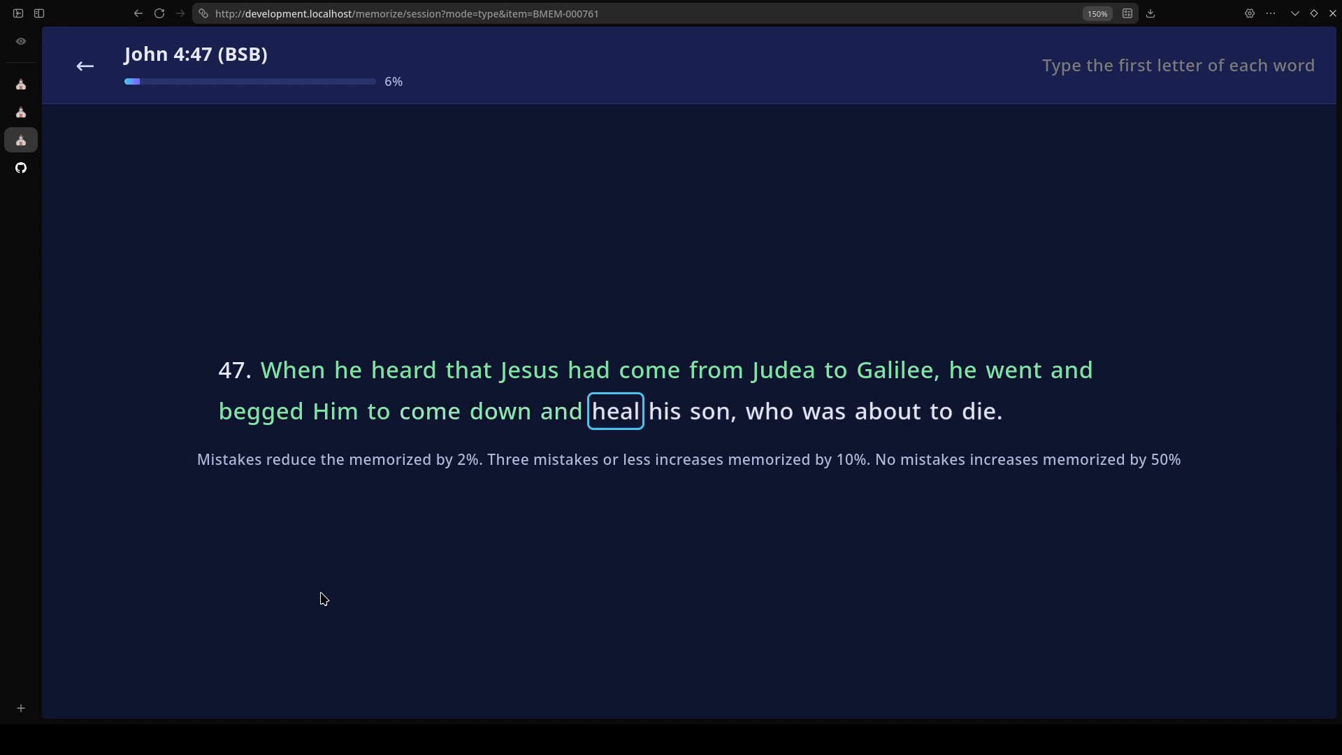
pyautogui.write('h')
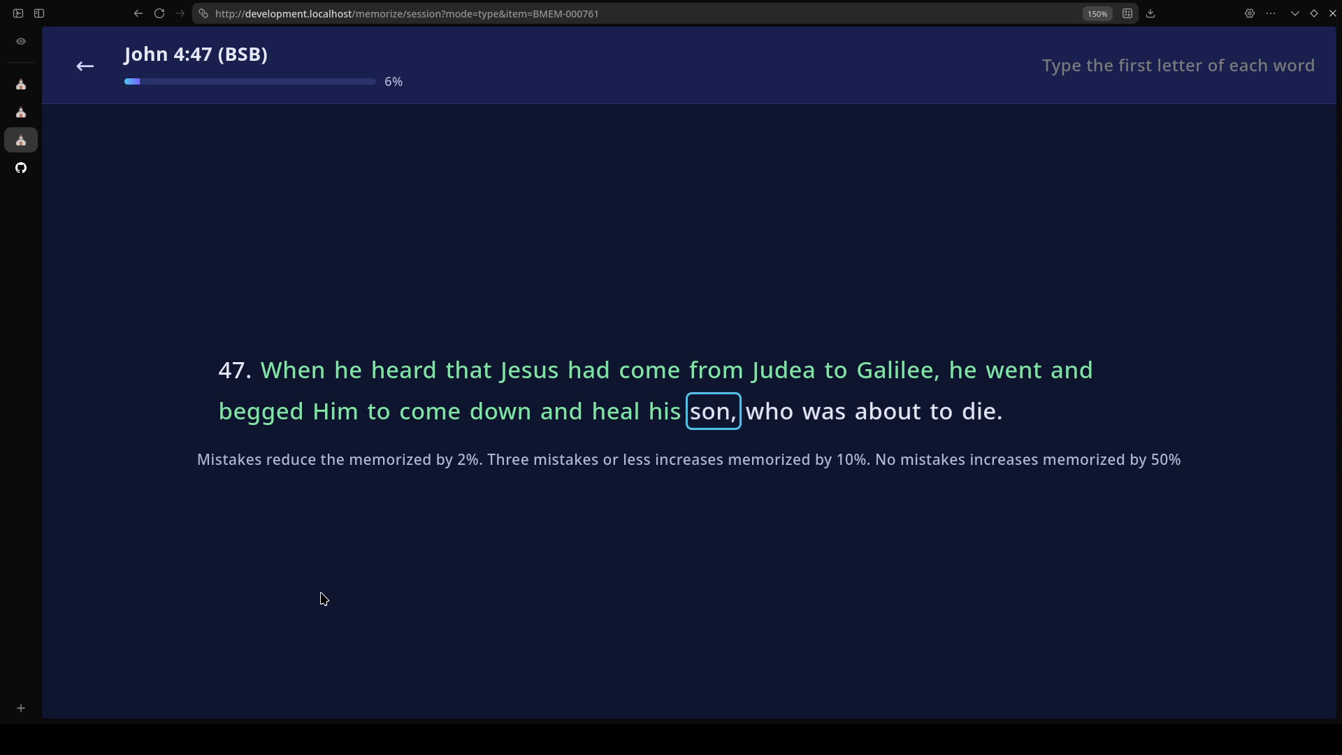
pyautogui.write('swwat')
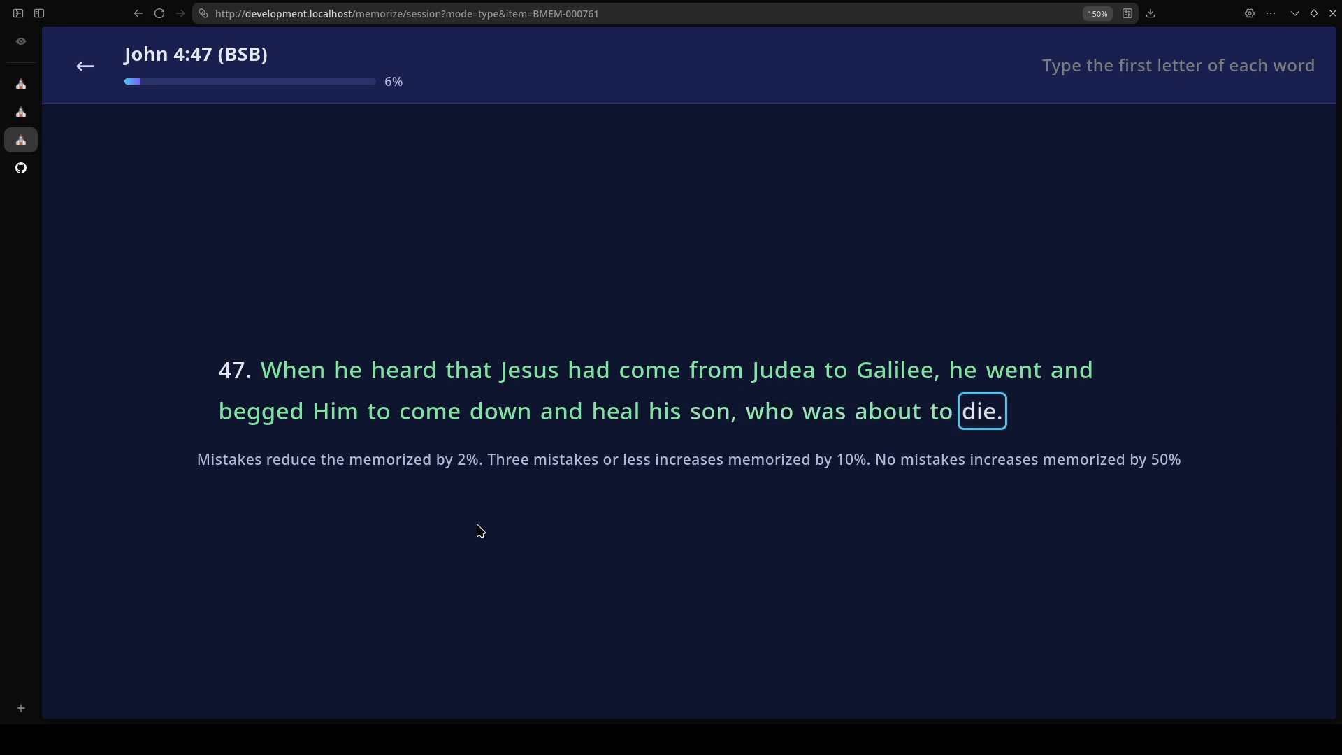
pyautogui.write('d')
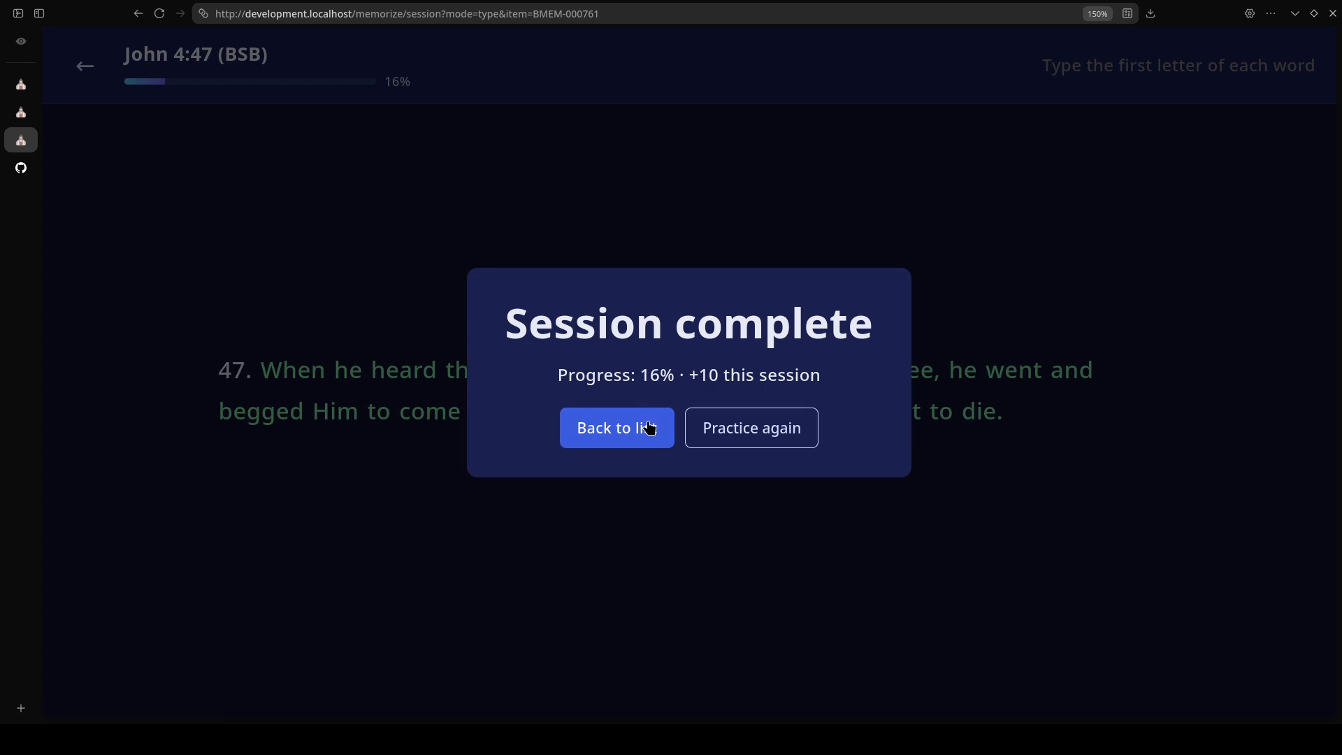
pyautogui.moveTo(690, 375); pyautogui.dragTo(822, 376)
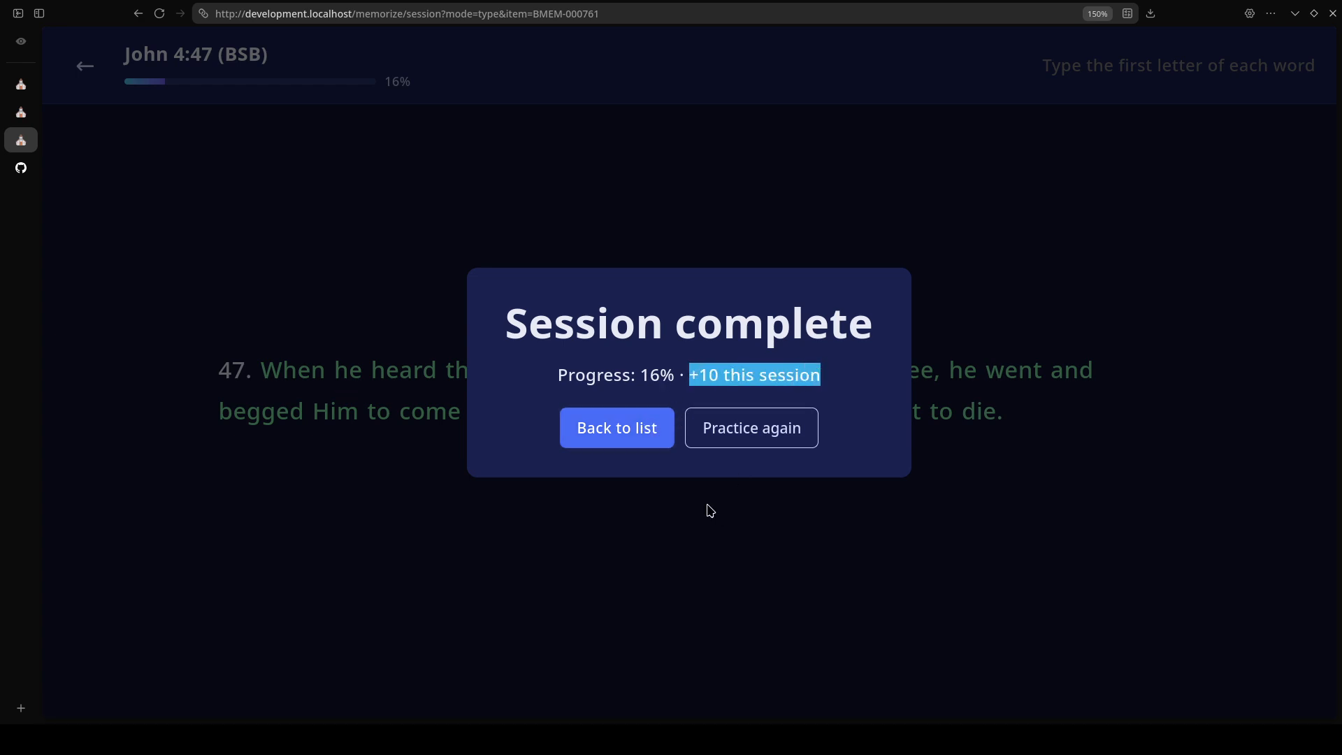
# Practice the verse again, entering the first letters of "When he heard" and highlighting the rule about making no mistakes
pyautogui.click(746, 437)
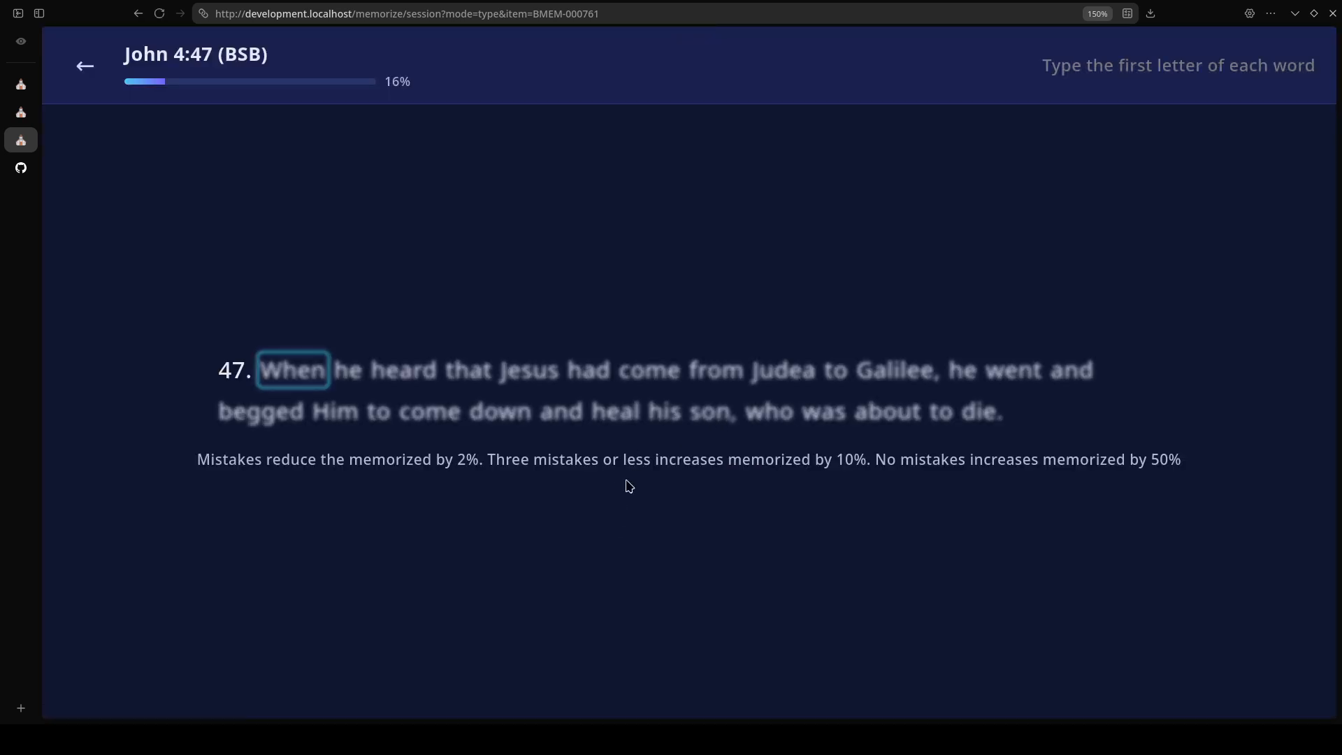
pyautogui.doubleClick(399, 78)
pyautogui.moveTo(258, 372); pyautogui.dragTo(1014, 406)
pyautogui.click(998, 524)
pyautogui.write('whh')
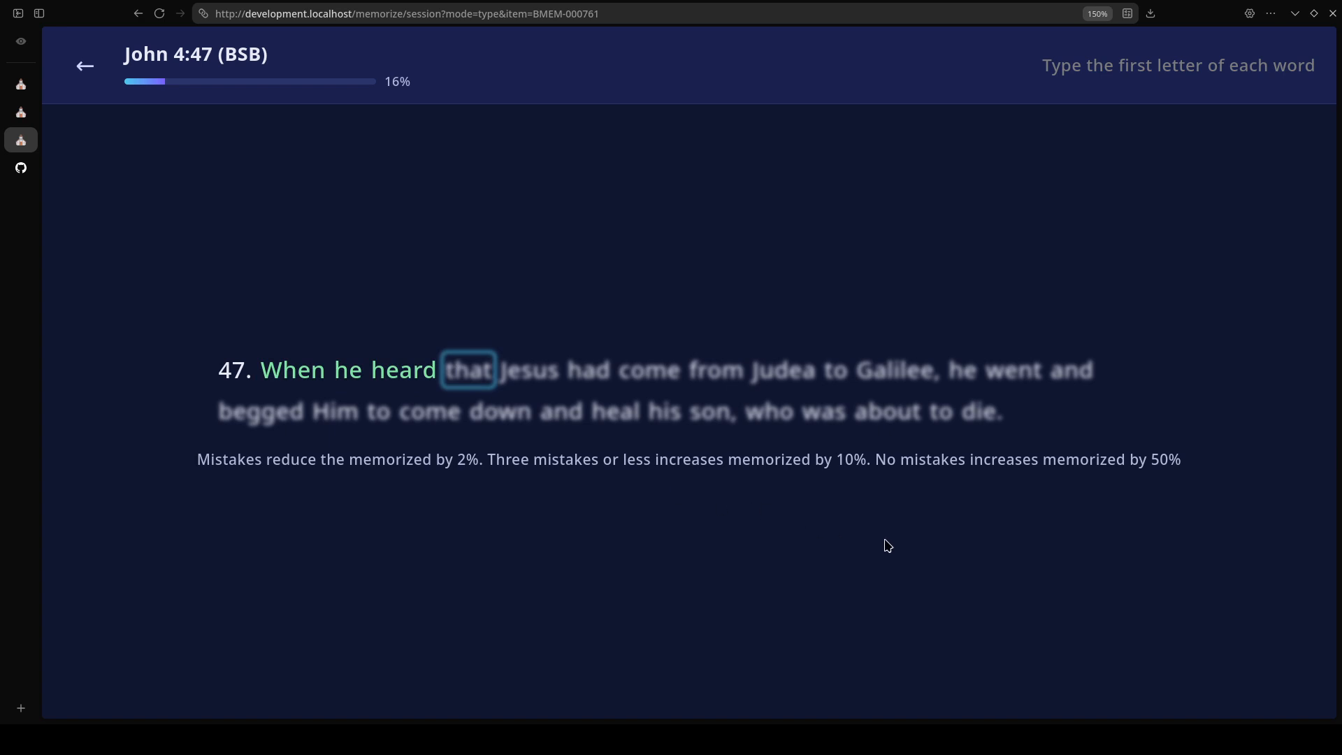
pyautogui.moveTo(1169, 459); pyautogui.dragTo(875, 460)
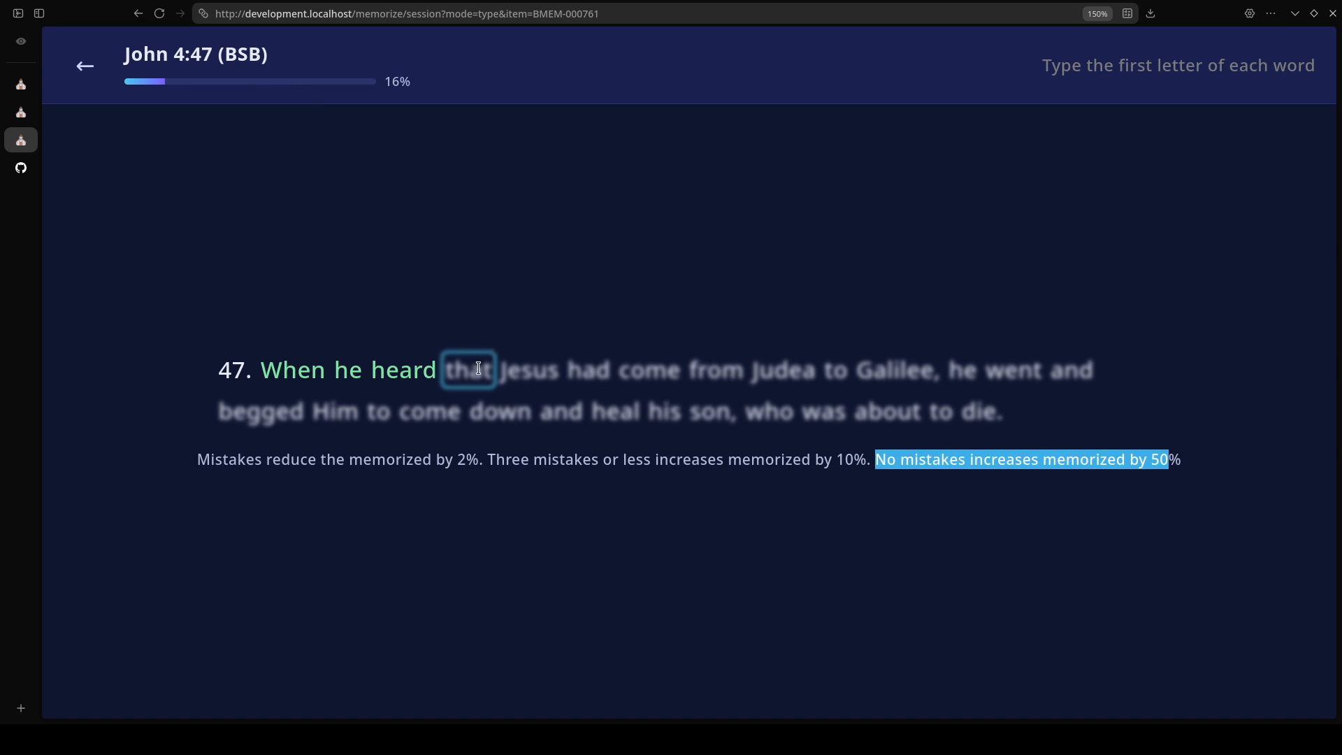
# Enter the wrong letter "a" repeatedly for the word "that" to demonstrate the penalty for mistakes
pyautogui.press('a')
pyautogui.press('a')
pyautogui.press('a')
pyautogui.press('a')
pyautogui.press('a')
pyautogui.press('a')
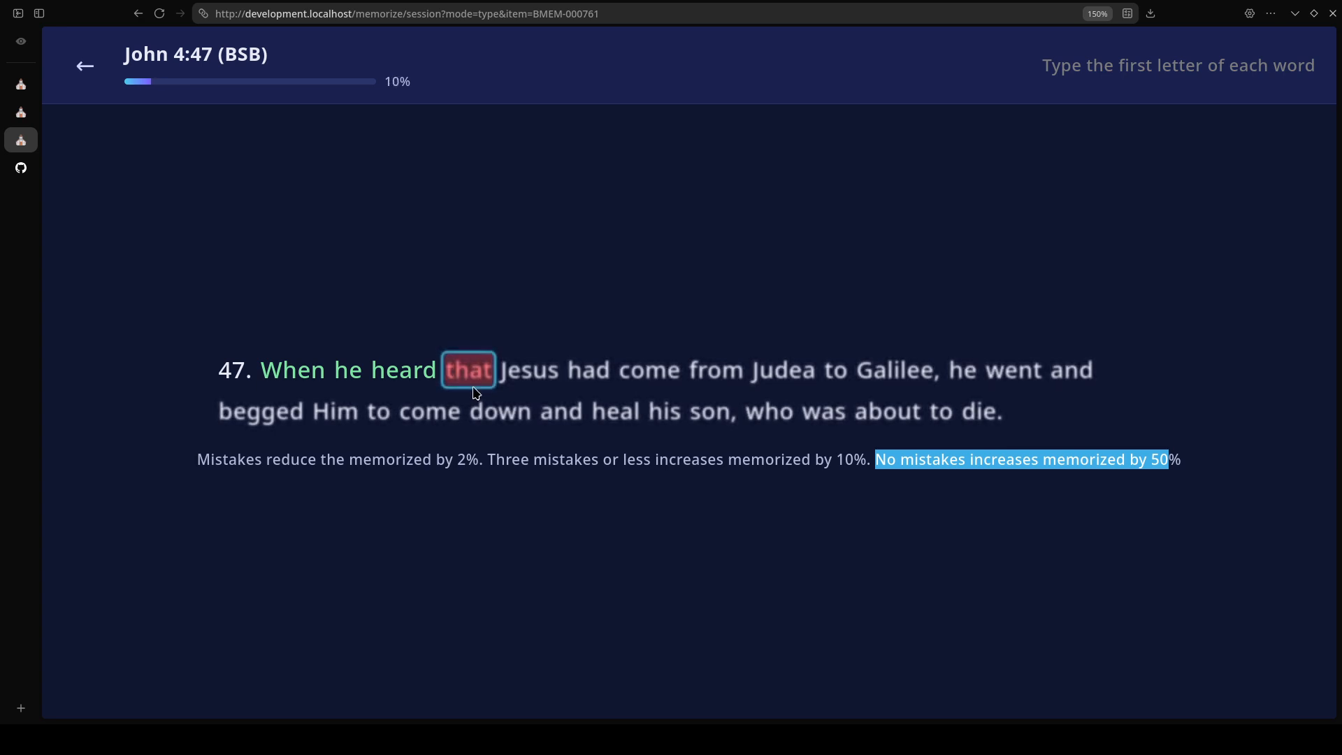
pyautogui.press('a')
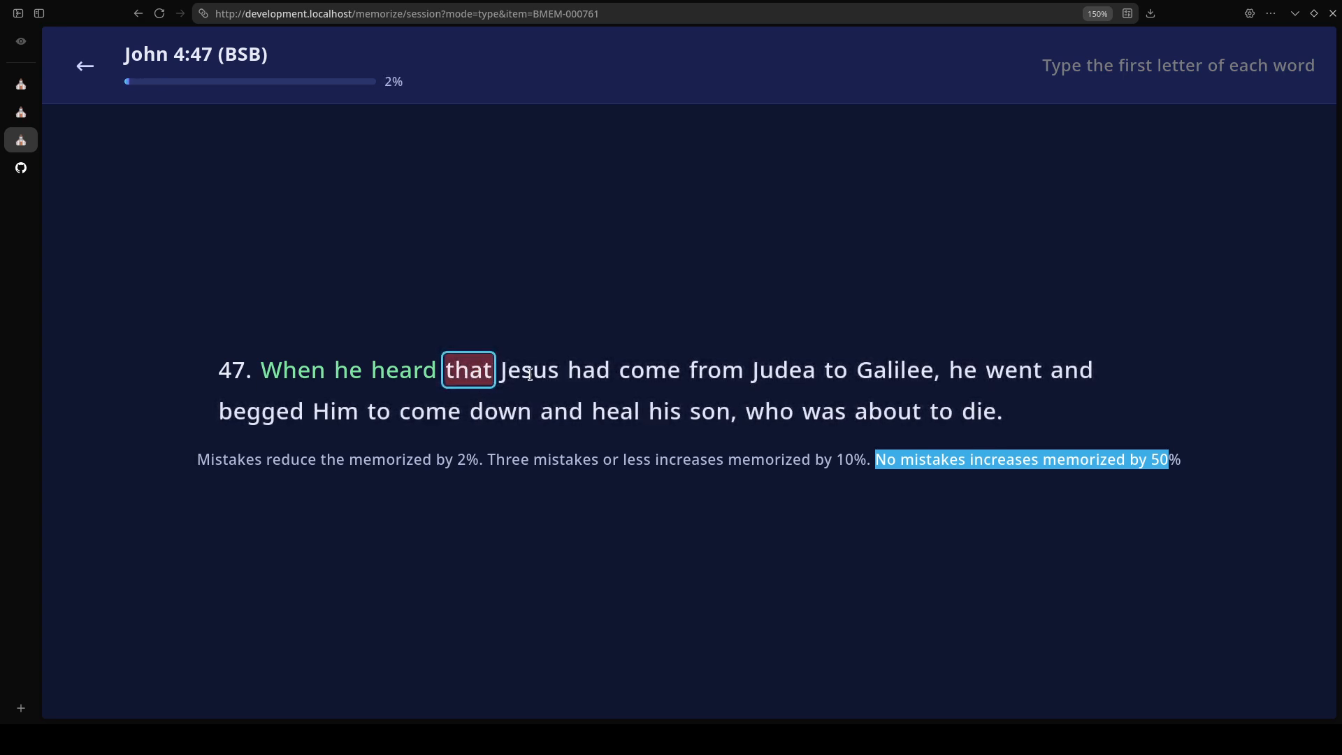
# Enter "t" for "that" and the wrong letter "f" twice for "Jesus", and check the memorized percentage
pyautogui.press('t')
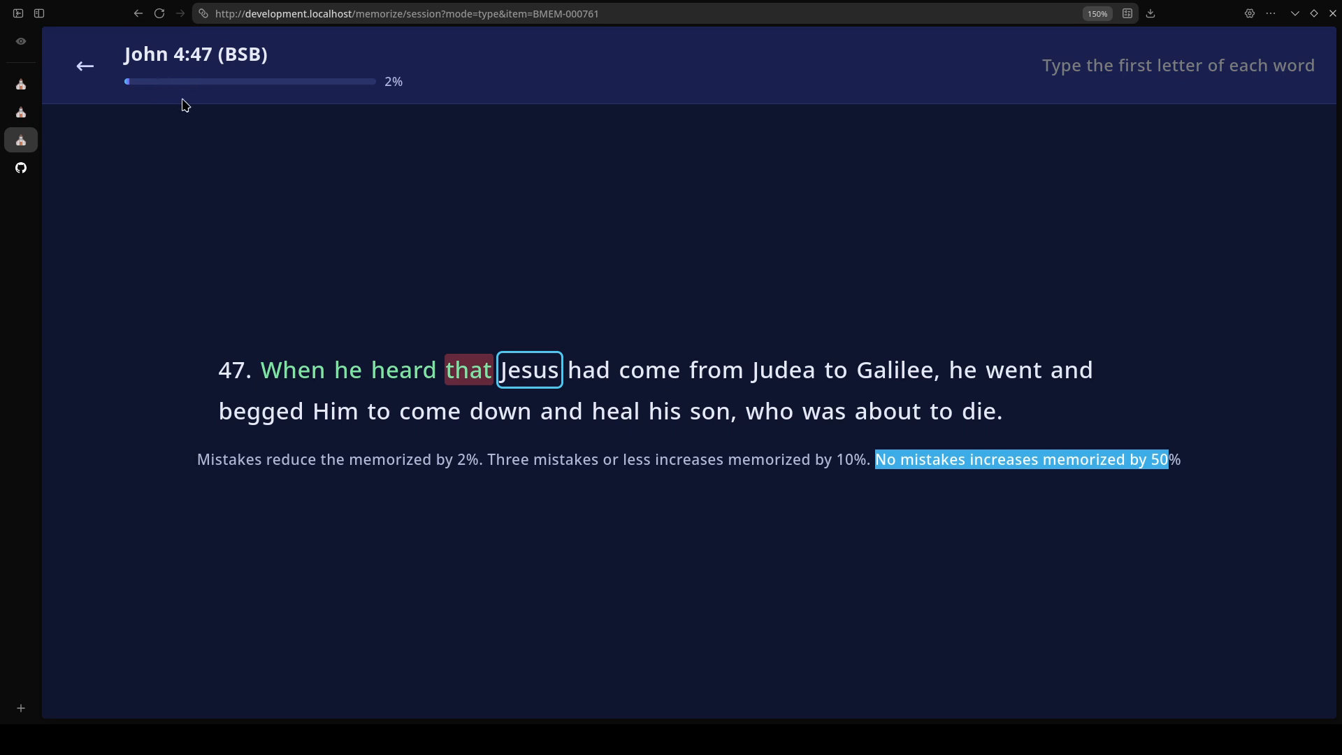
pyautogui.press('f')
pyautogui.press('f')
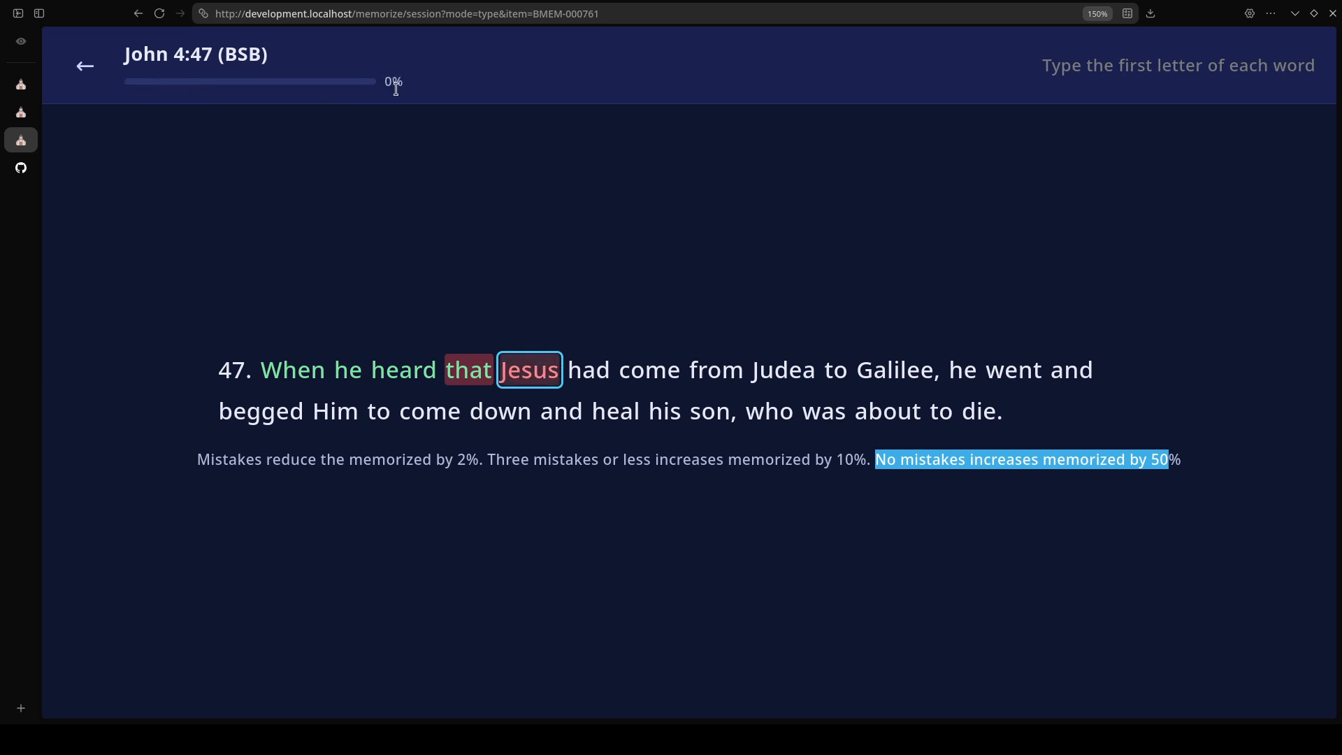
pyautogui.doubleClick(389, 82)
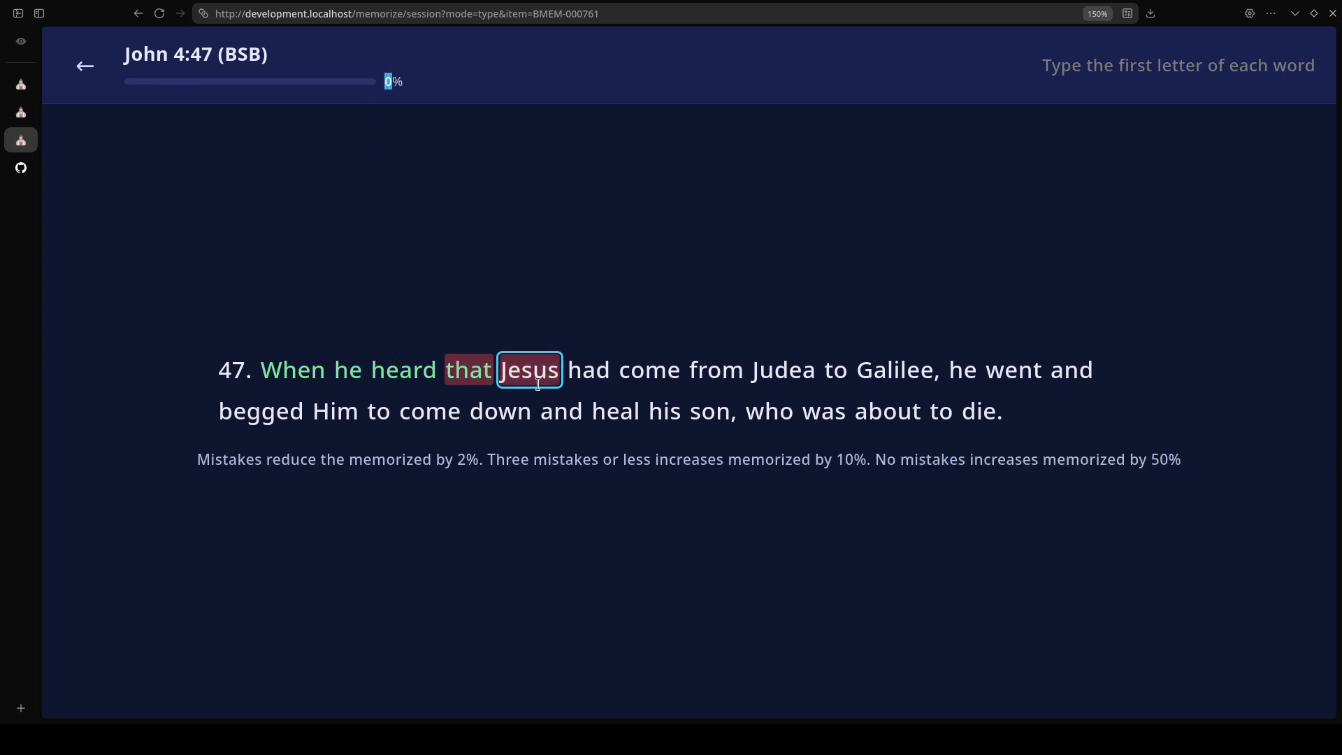
# Inspect the marked mistake words "that" and "Jesus" and return to the memory list
pyautogui.click(567, 387)
pyautogui.moveTo(448, 364); pyautogui.dragTo(562, 373)
pyautogui.moveTo(790, 369); pyautogui.dragTo(802, 366)
pyautogui.click(85, 66)
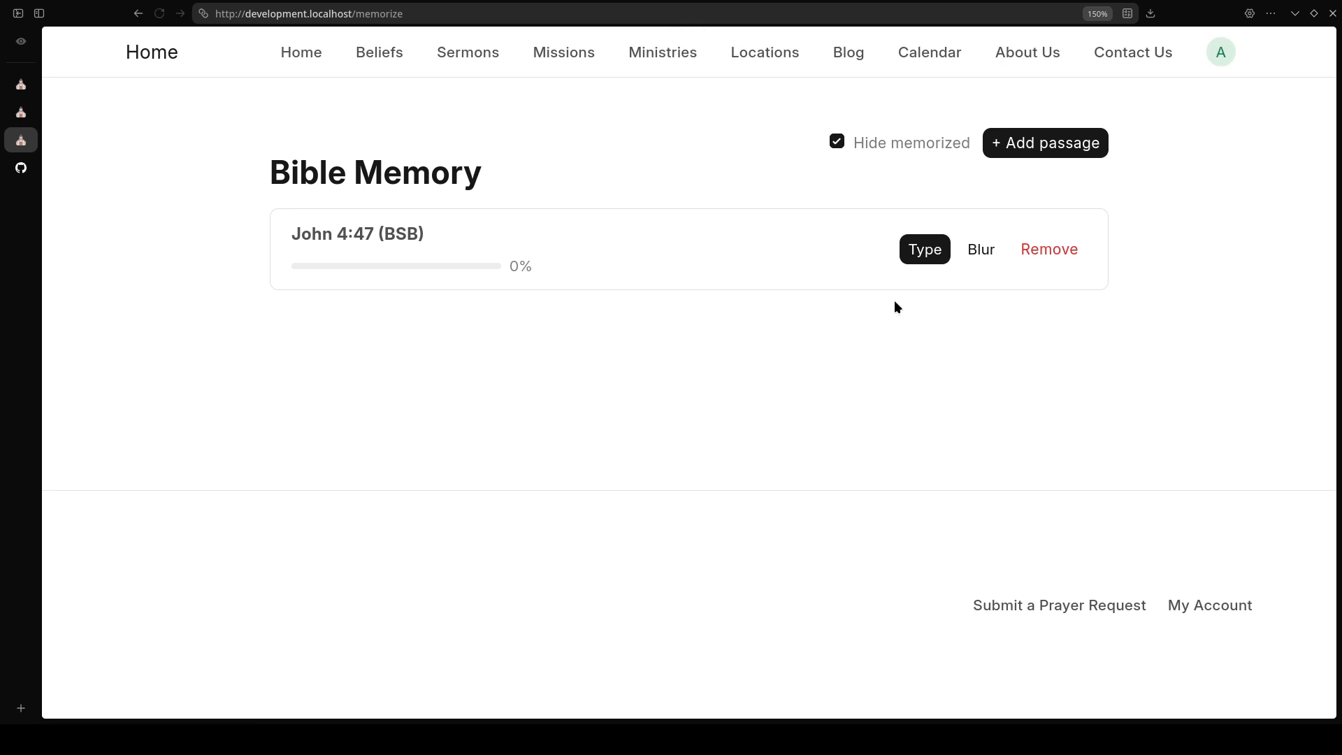
# Reopen John 4:47 in Type mode to examine the marked words and progress, and return to the memory list
pyautogui.click(923, 252)
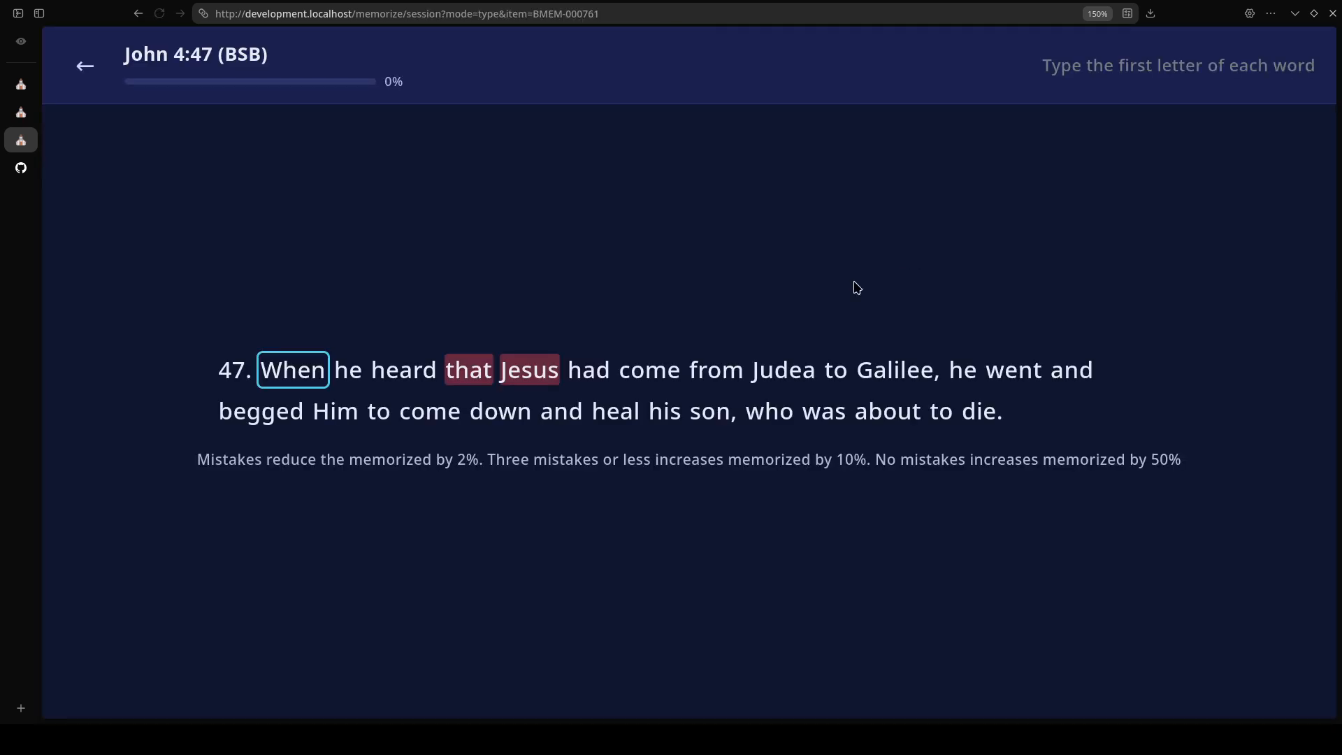
pyautogui.moveTo(446, 370)
pyautogui.mouseDown()
pyautogui.moveTo(572, 372)
pyautogui.moveTo(445, 373)
pyautogui.mouseUp()
pyautogui.click(579, 368)
pyautogui.click(456, 408)
pyautogui.moveTo(414, 82); pyautogui.dragTo(128, 64)
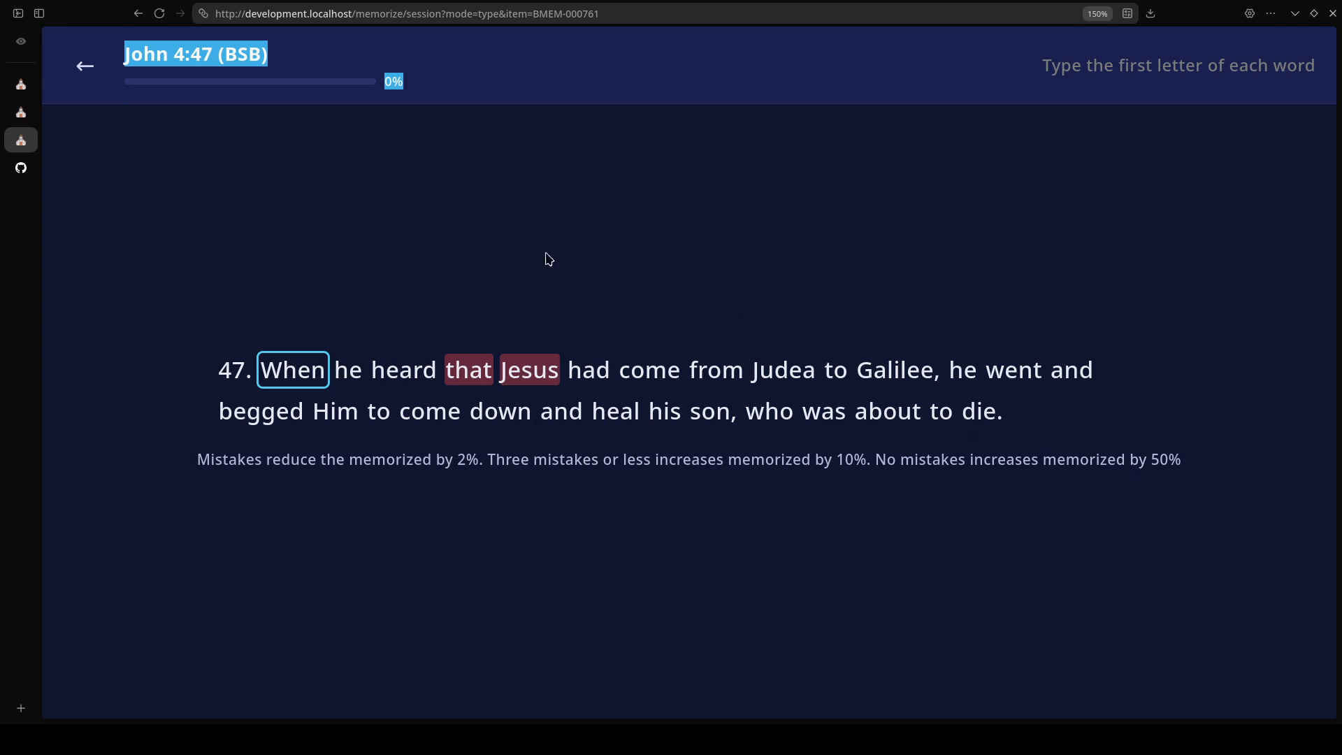
pyautogui.click(393, 84)
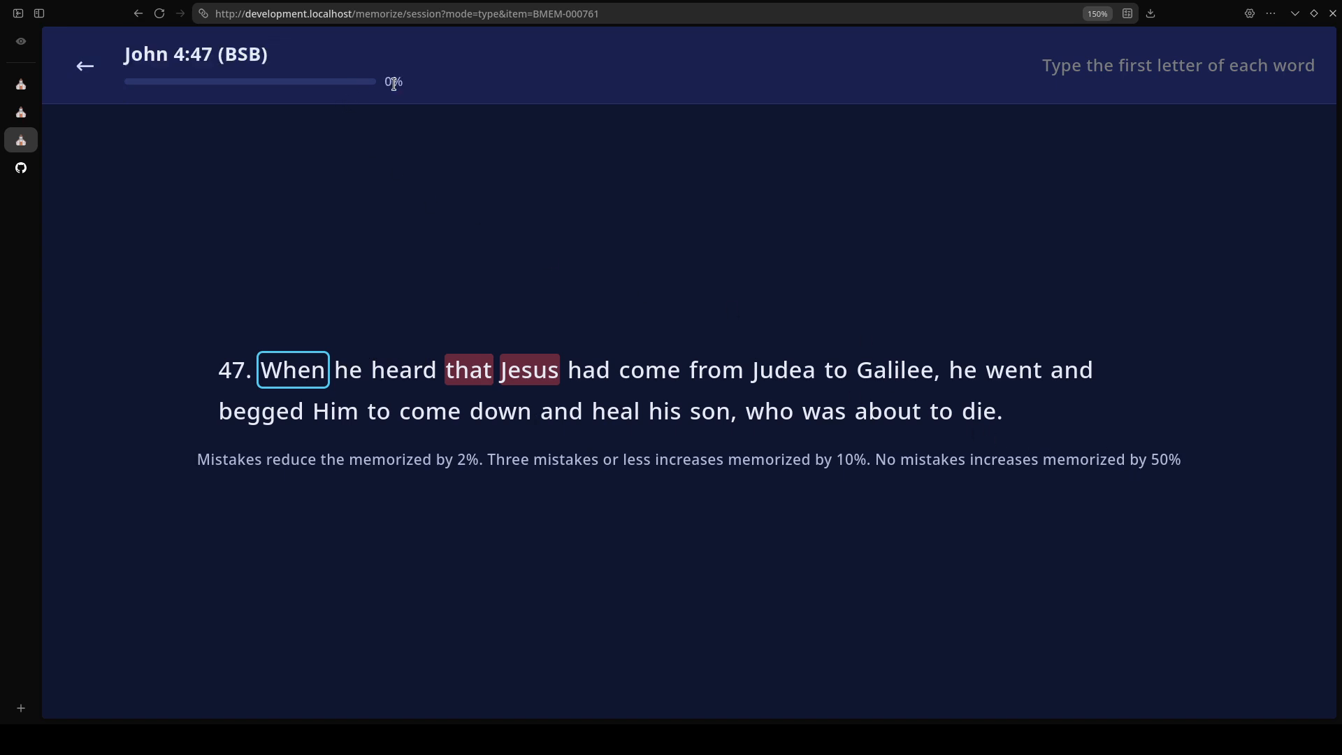
pyautogui.click(84, 65)
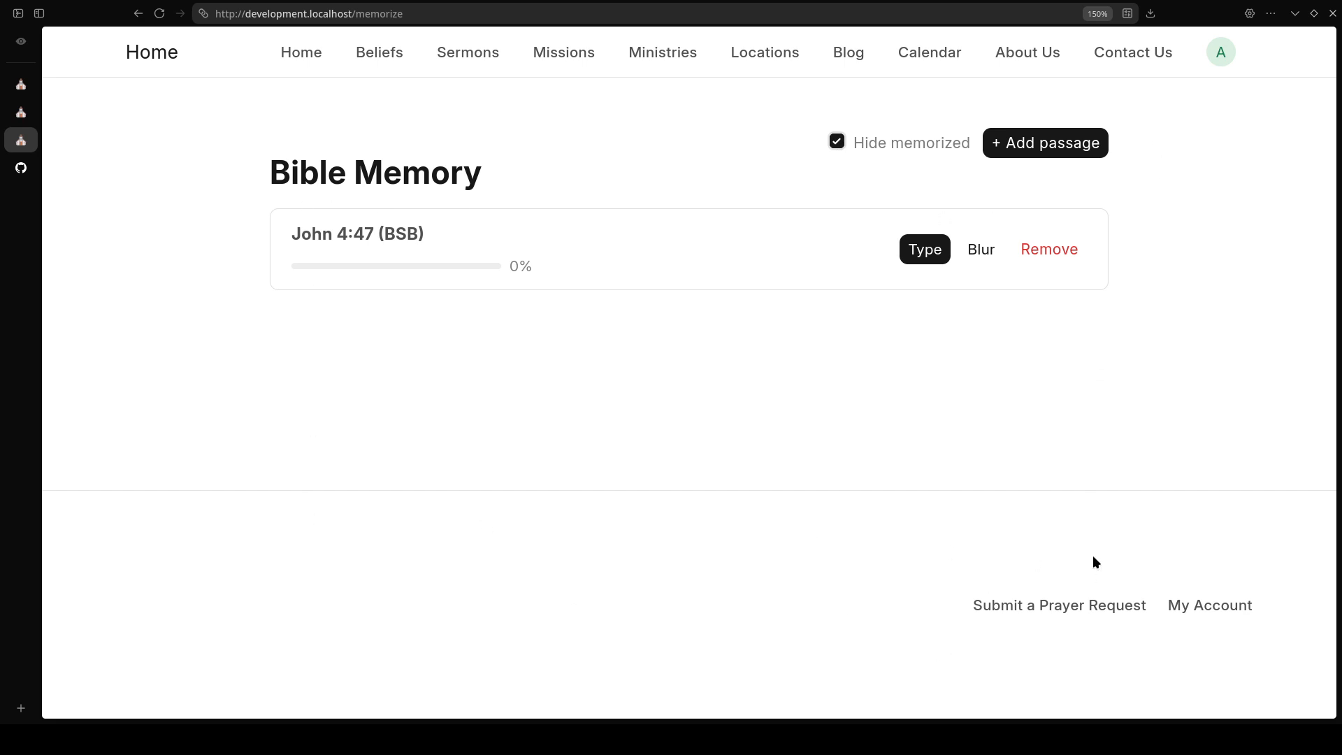
# Remove John 4:47 (BSB) from the Bible Memory list and confirm the removal
pyautogui.click(1042, 267)
pyautogui.click(798, 392)
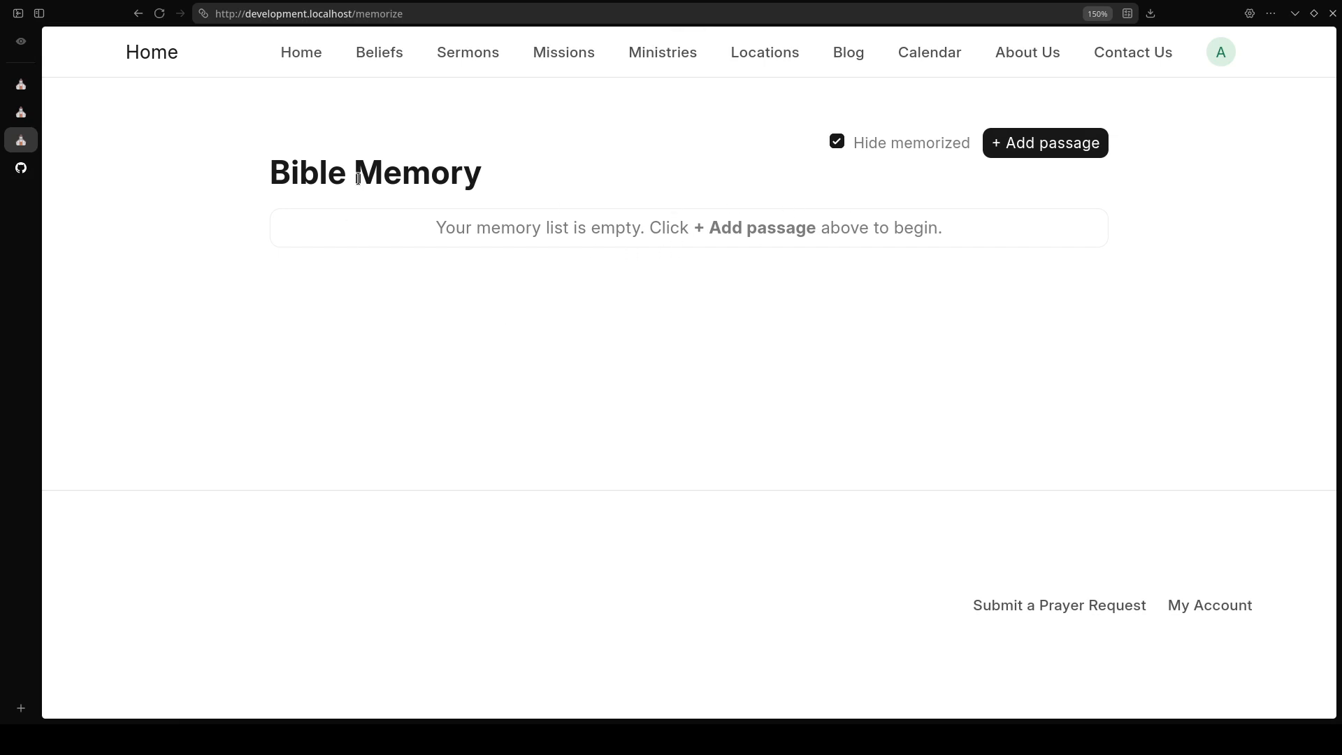
pyautogui.moveTo(280, 179); pyautogui.dragTo(534, 180)
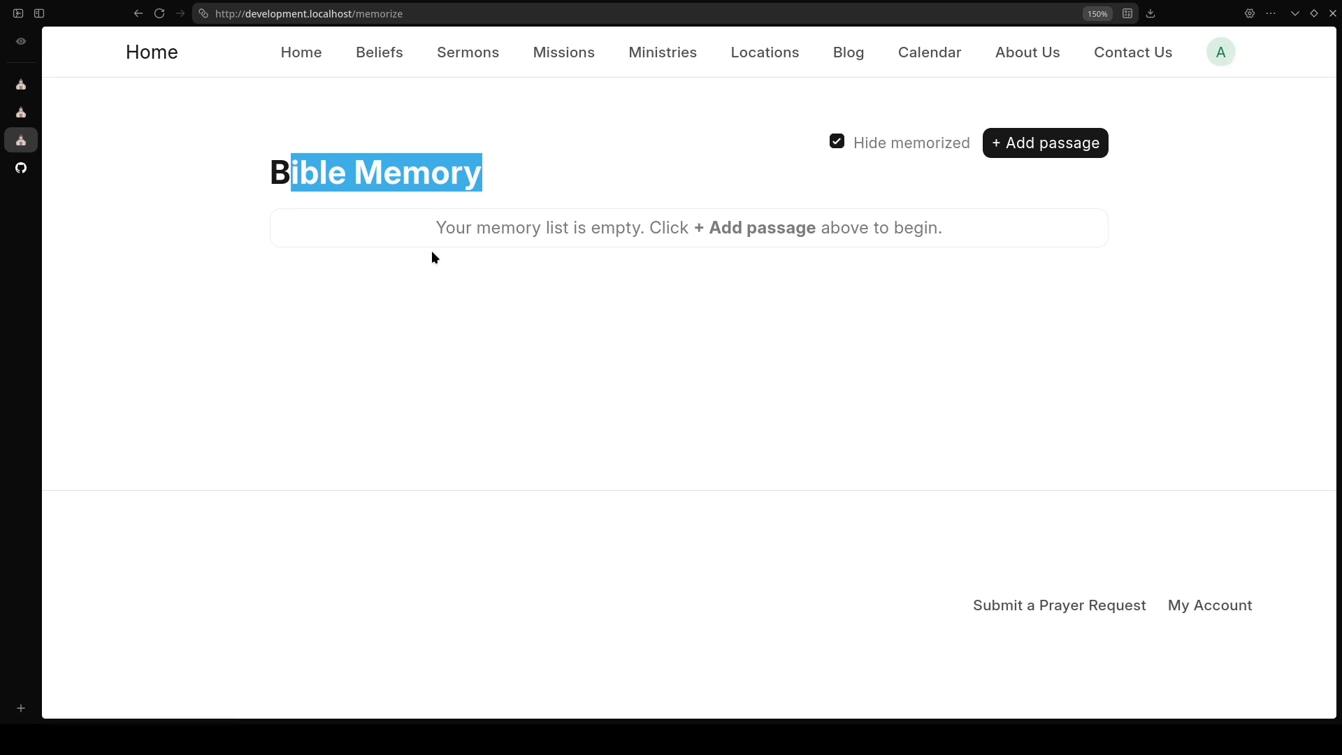
# Return to the Study workspace and examine the mistakes, mode and progress delta of the first listed Bible Memory session
pyautogui.click(1219, 61)
pyautogui.click(1173, 160)
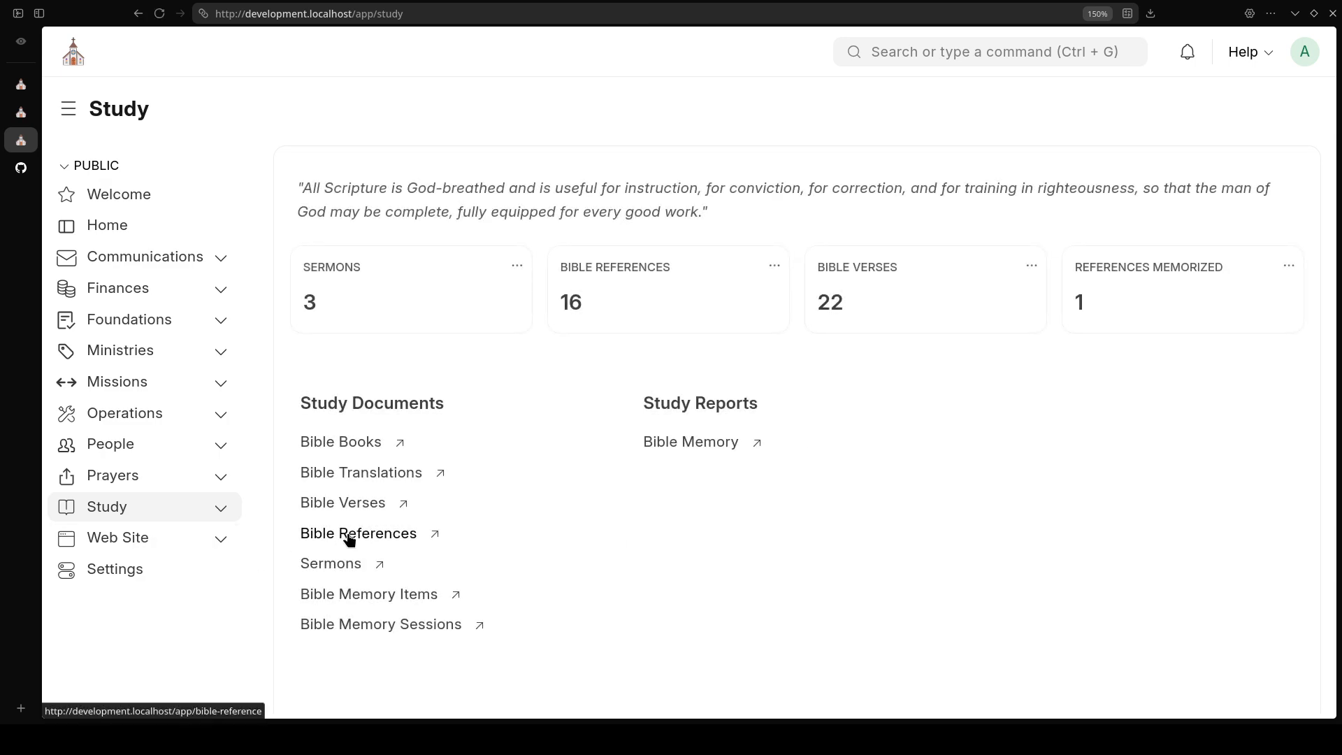
pyautogui.click(412, 630)
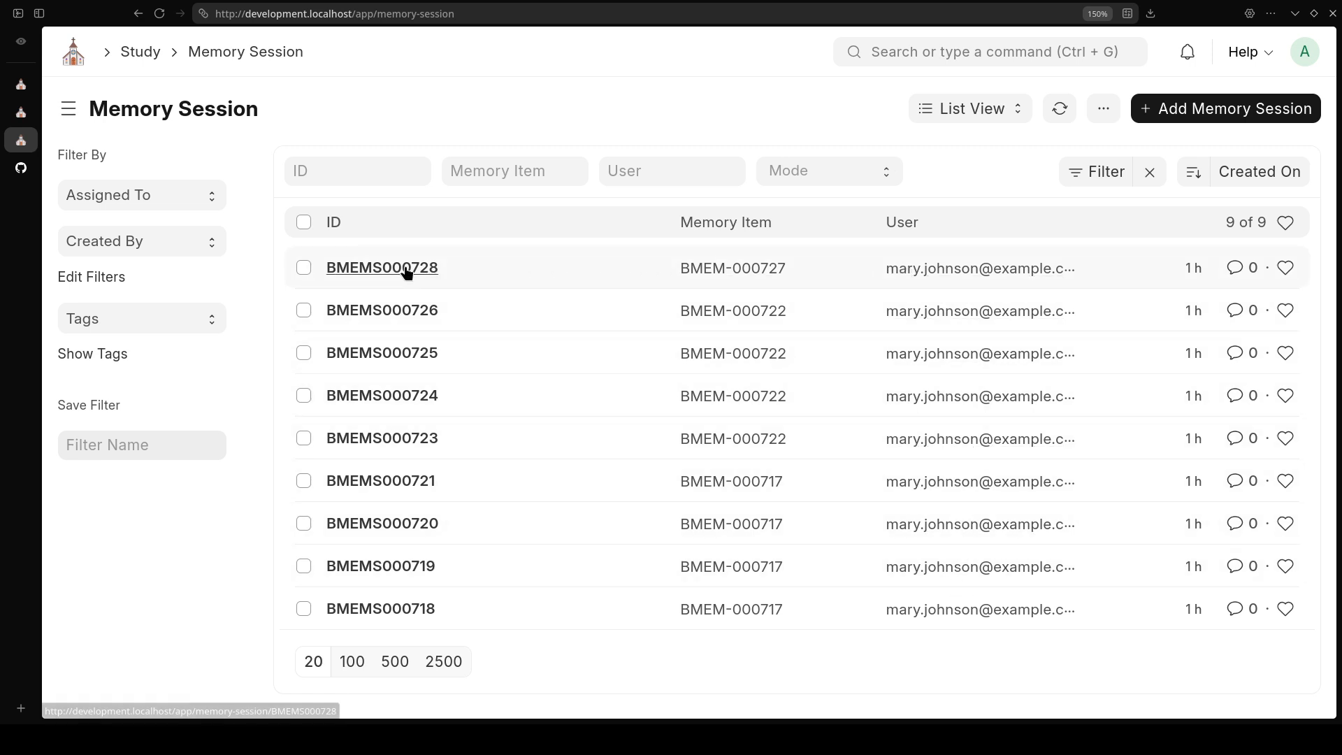
pyautogui.click(387, 269)
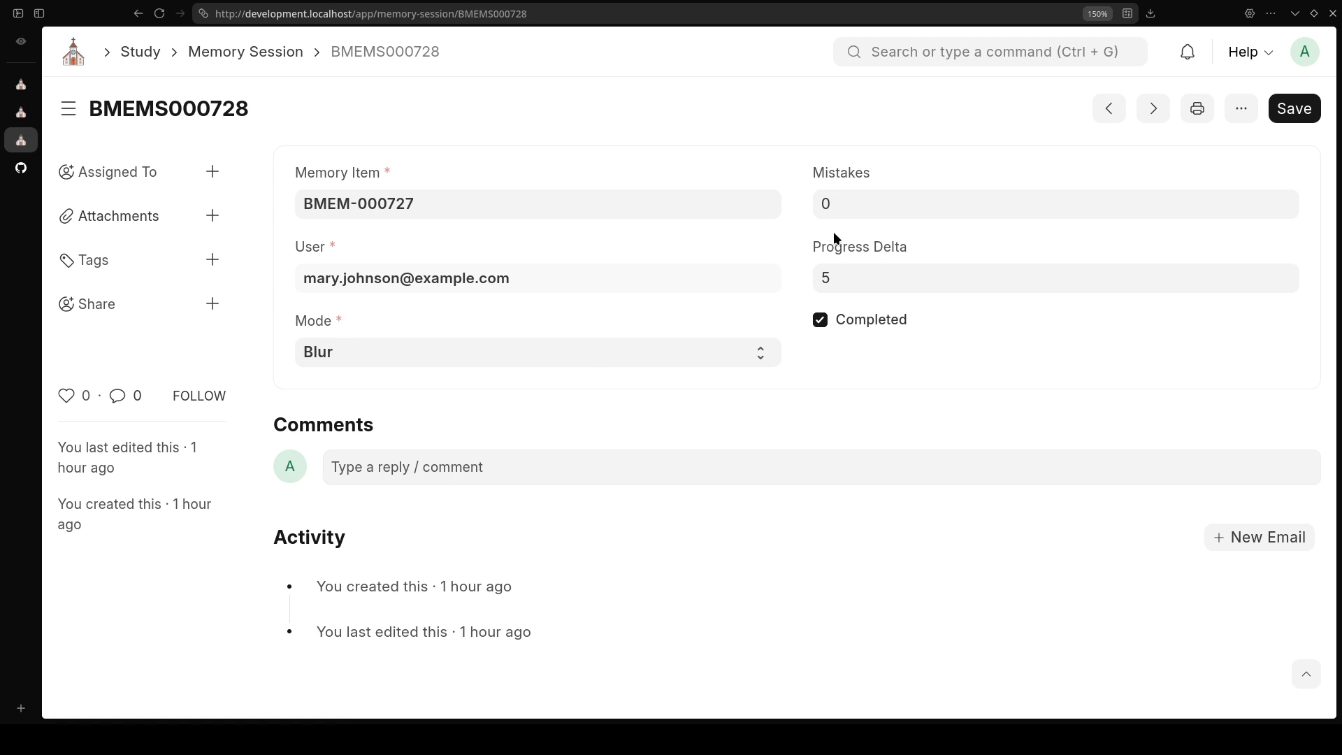
pyautogui.click(830, 201)
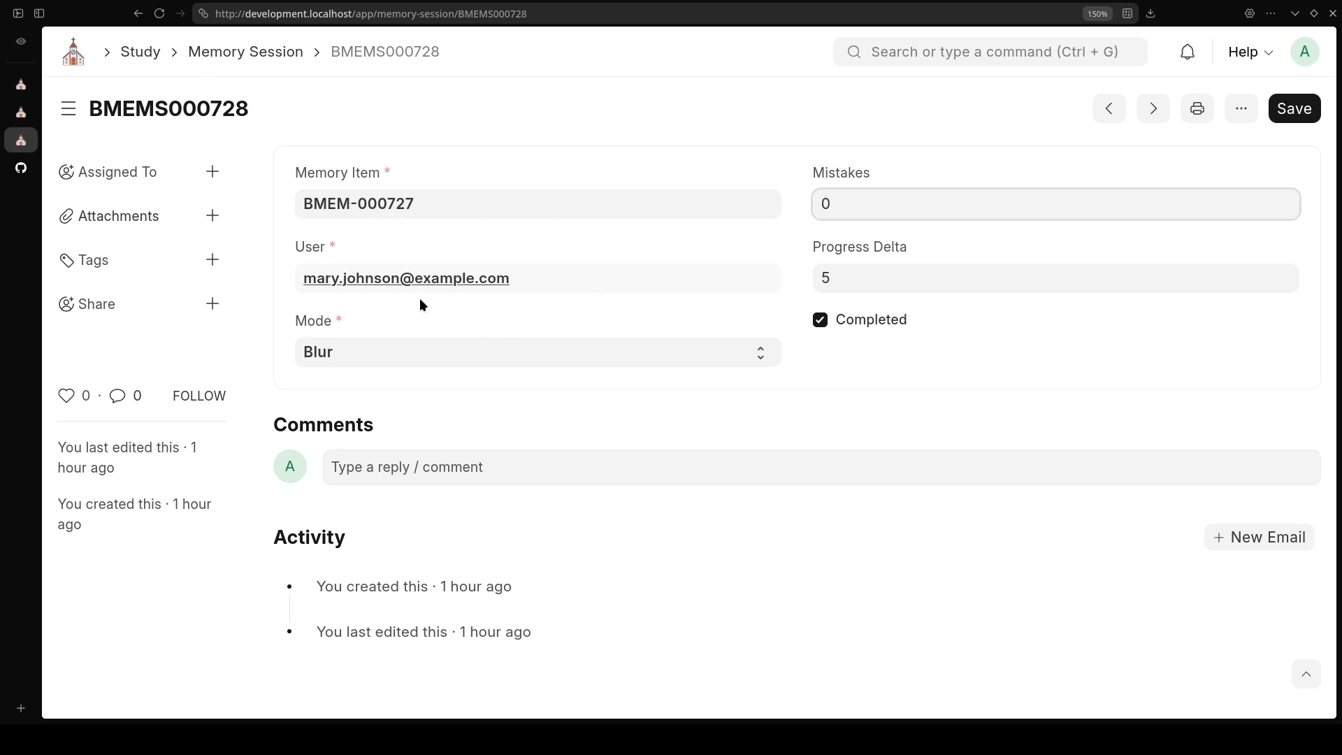
# Review the Bible references memorized figure on the Home dashboard and go back to the Study workspace
pyautogui.click(76, 56)
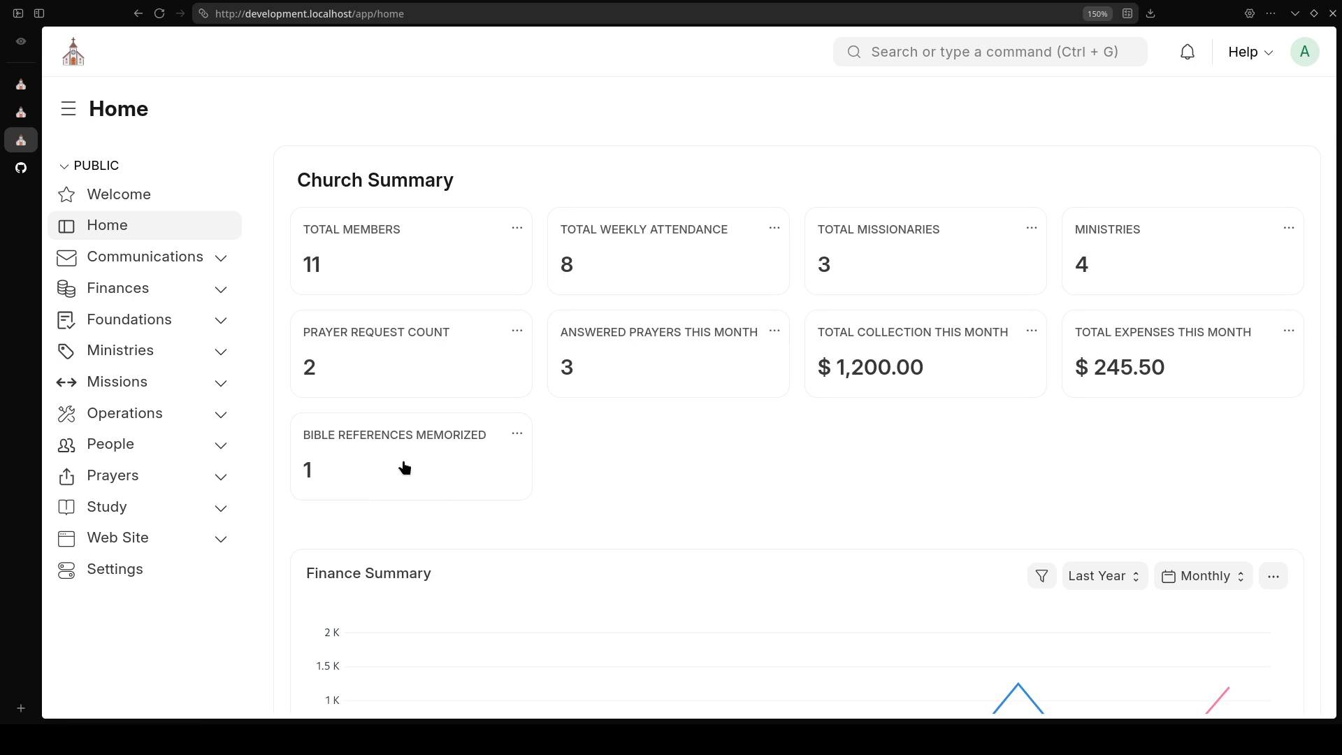
pyautogui.click(119, 477)
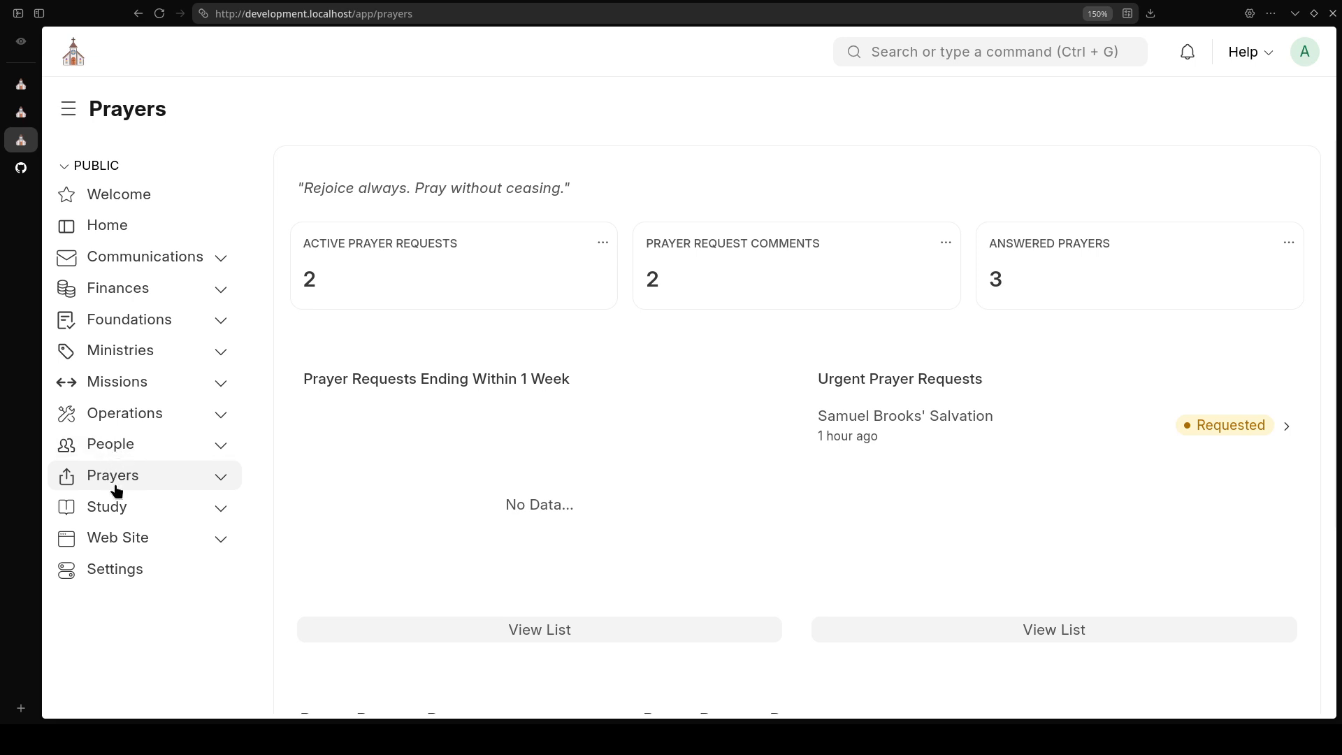
pyautogui.click(111, 511)
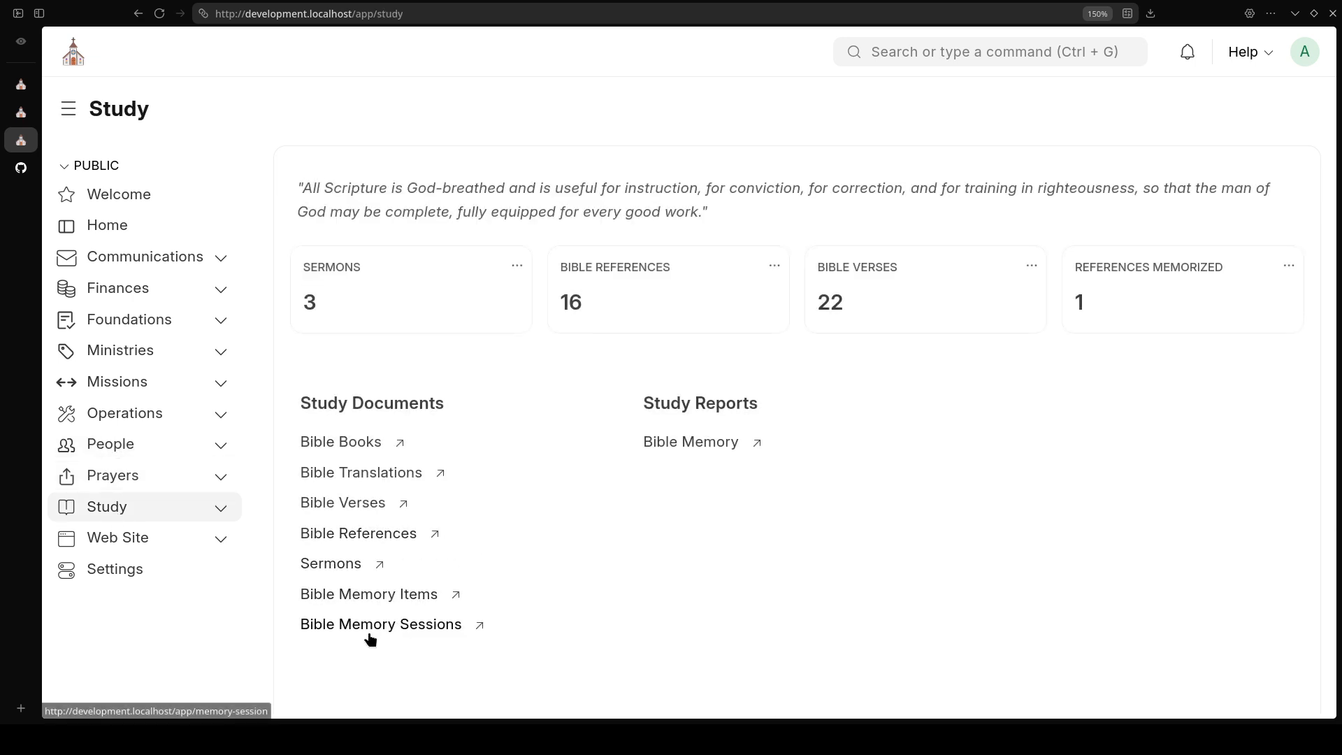
# Open the memorized Bible Memory items, examine the John 3:16 (KJV) record's progress and memorization details, and return to the list
pyautogui.click(344, 596)
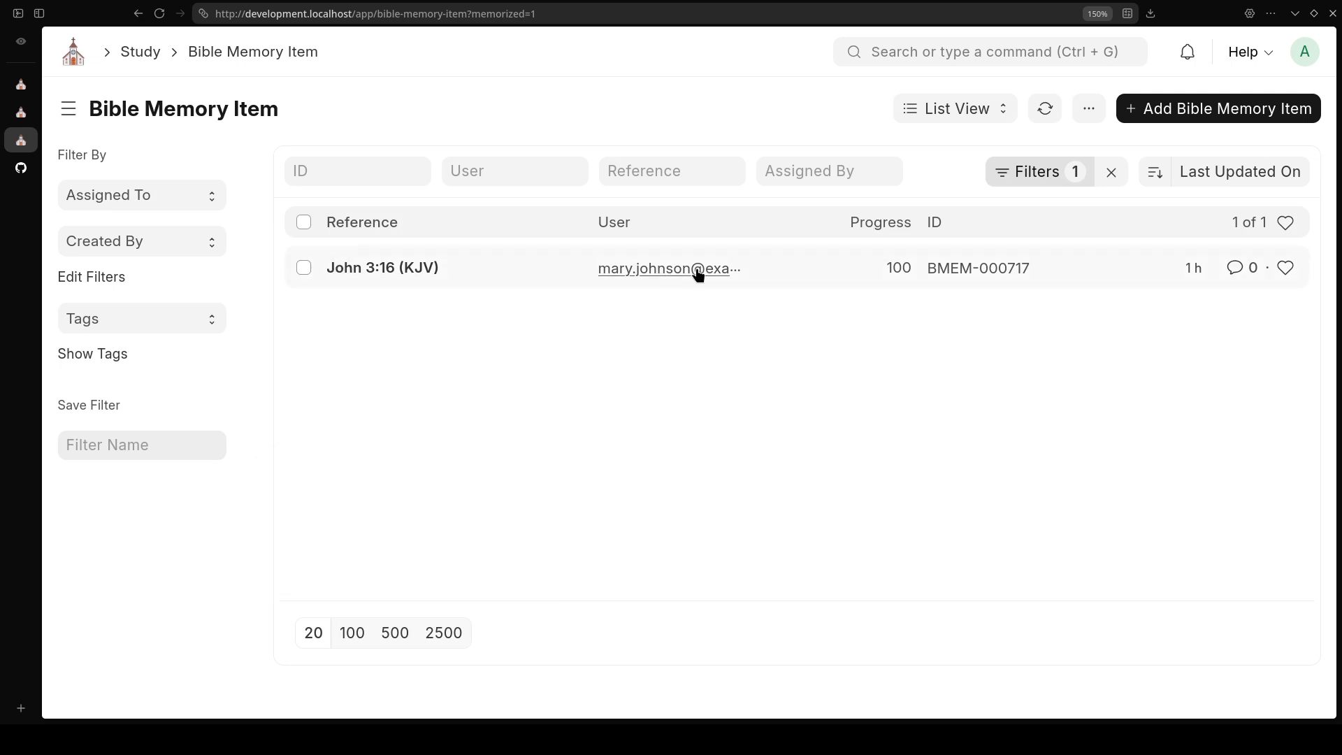
pyautogui.click(320, 275)
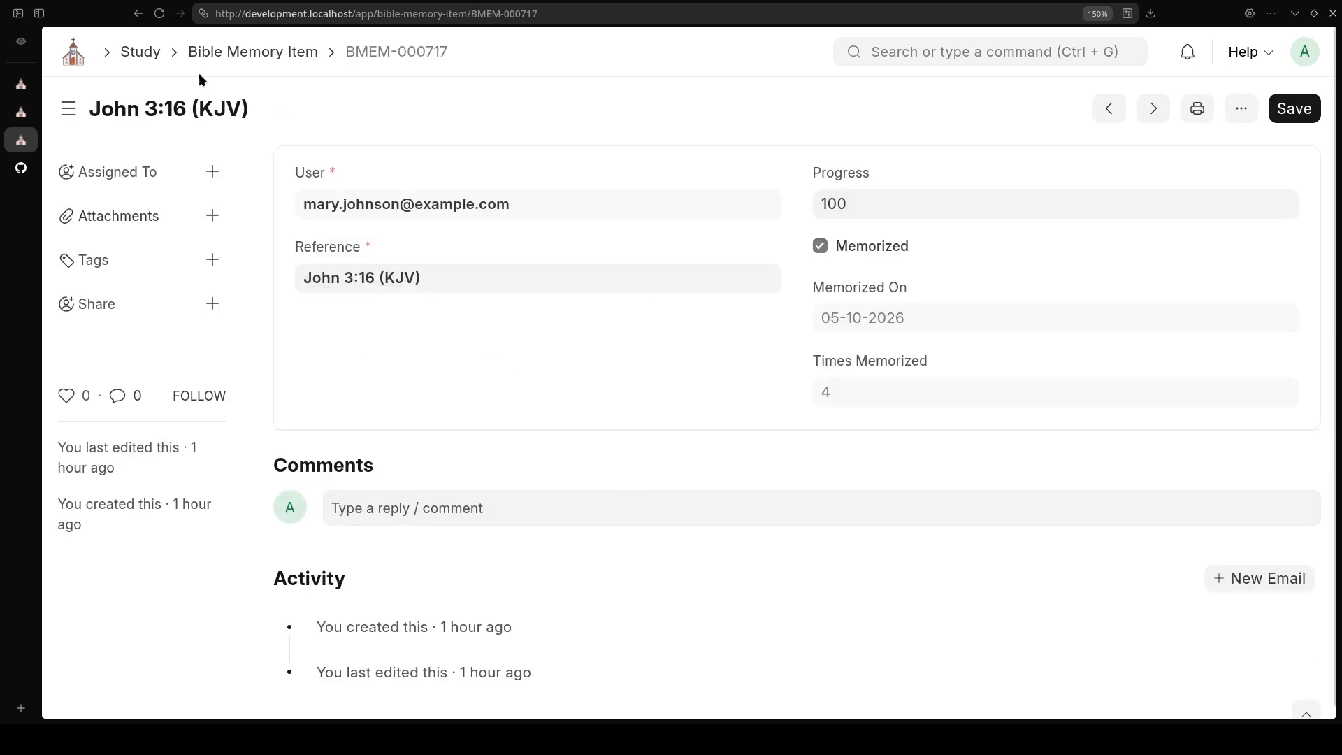
pyautogui.click(138, 14)
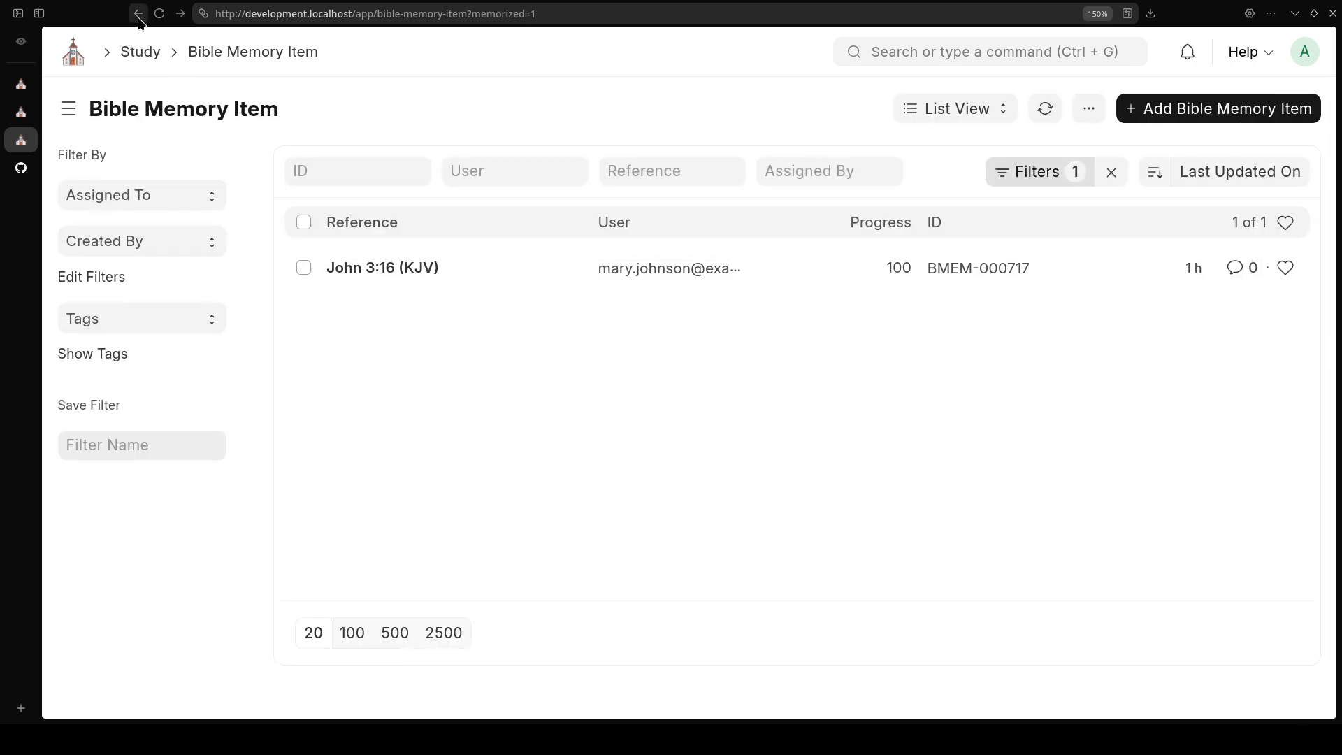
# Filter the Bible Memory Item list by the member user who memorized John 3:16 (KJV) and inspect the applied Memorized filter
pyautogui.click(502, 175)
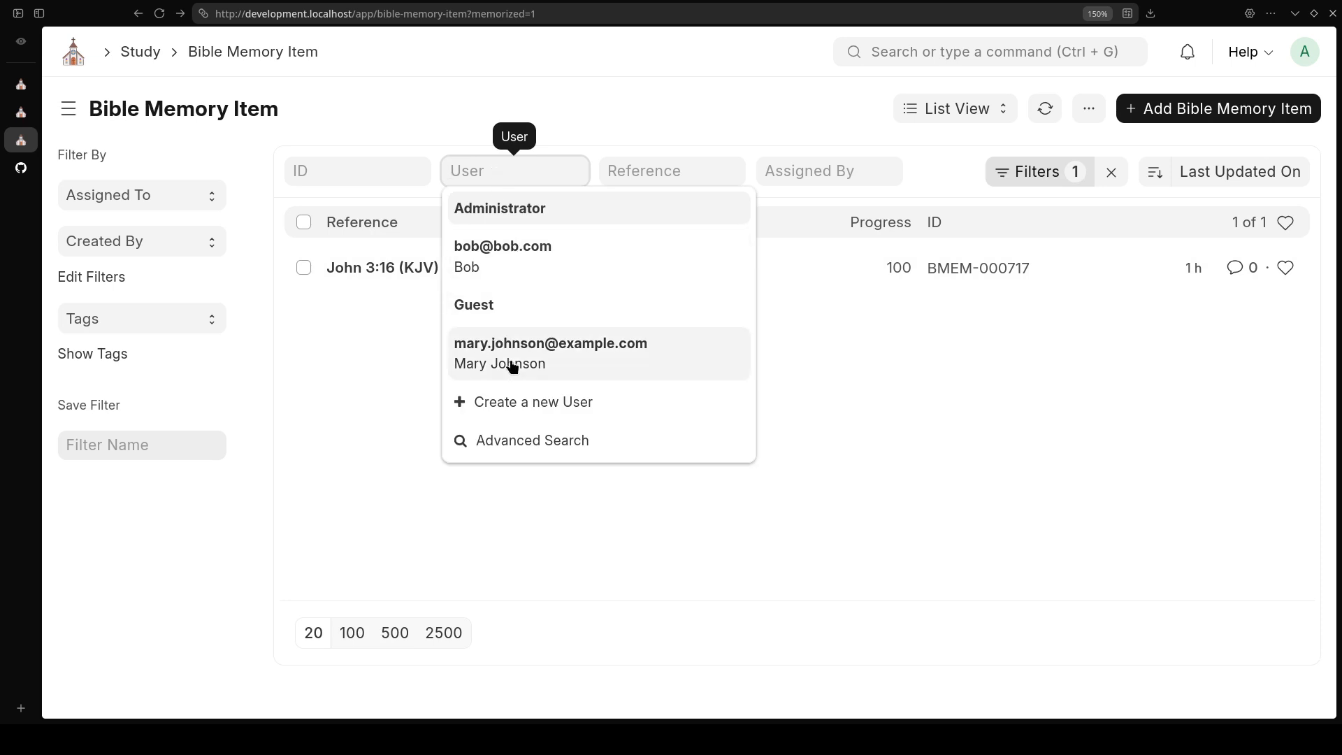
pyautogui.click(622, 362)
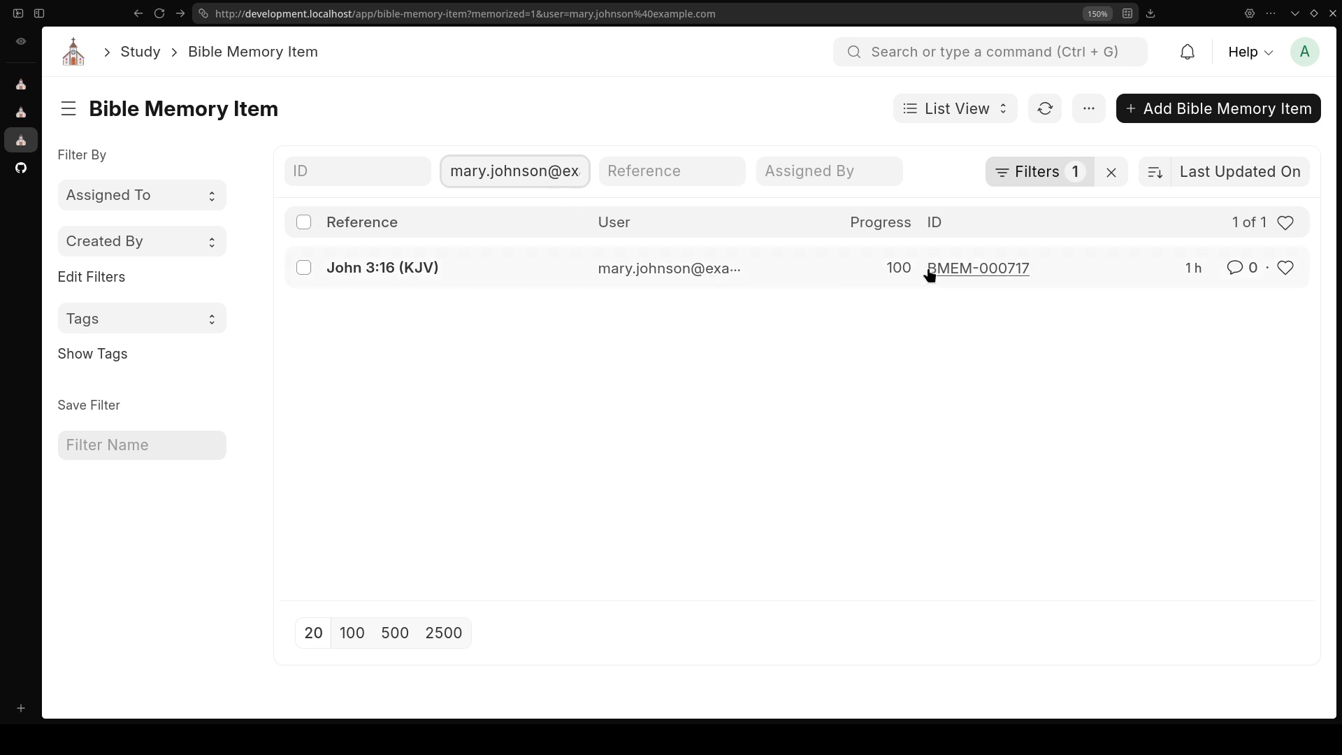
pyautogui.moveTo(915, 270); pyautogui.dragTo(906, 477)
pyautogui.click(900, 476)
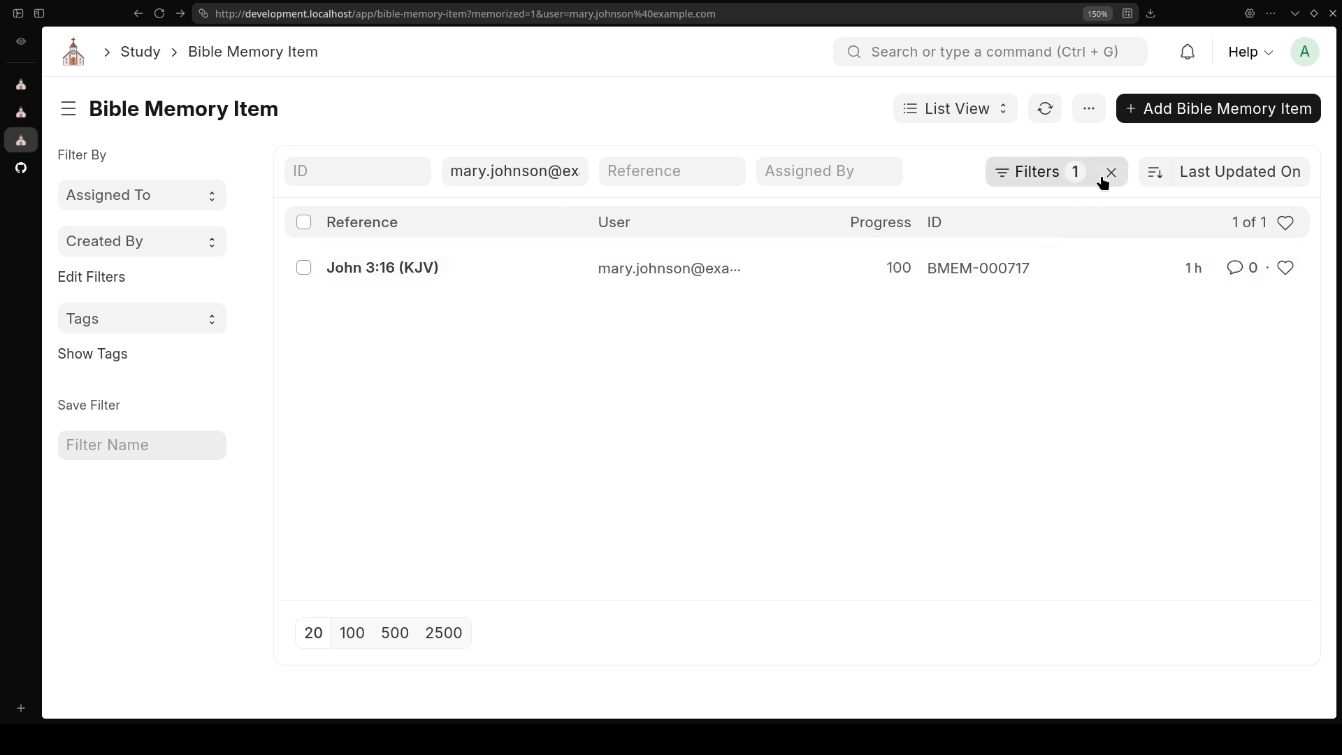
pyautogui.click(1025, 180)
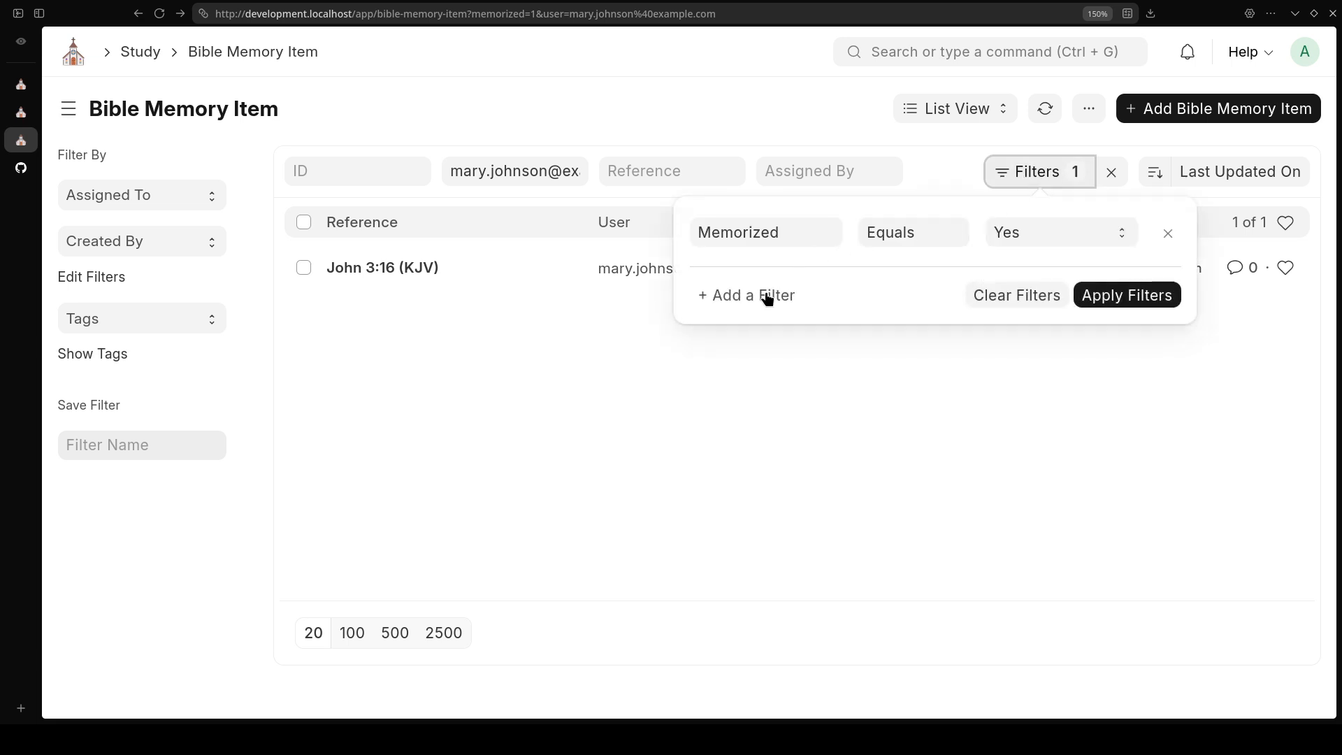
pyautogui.click(683, 454)
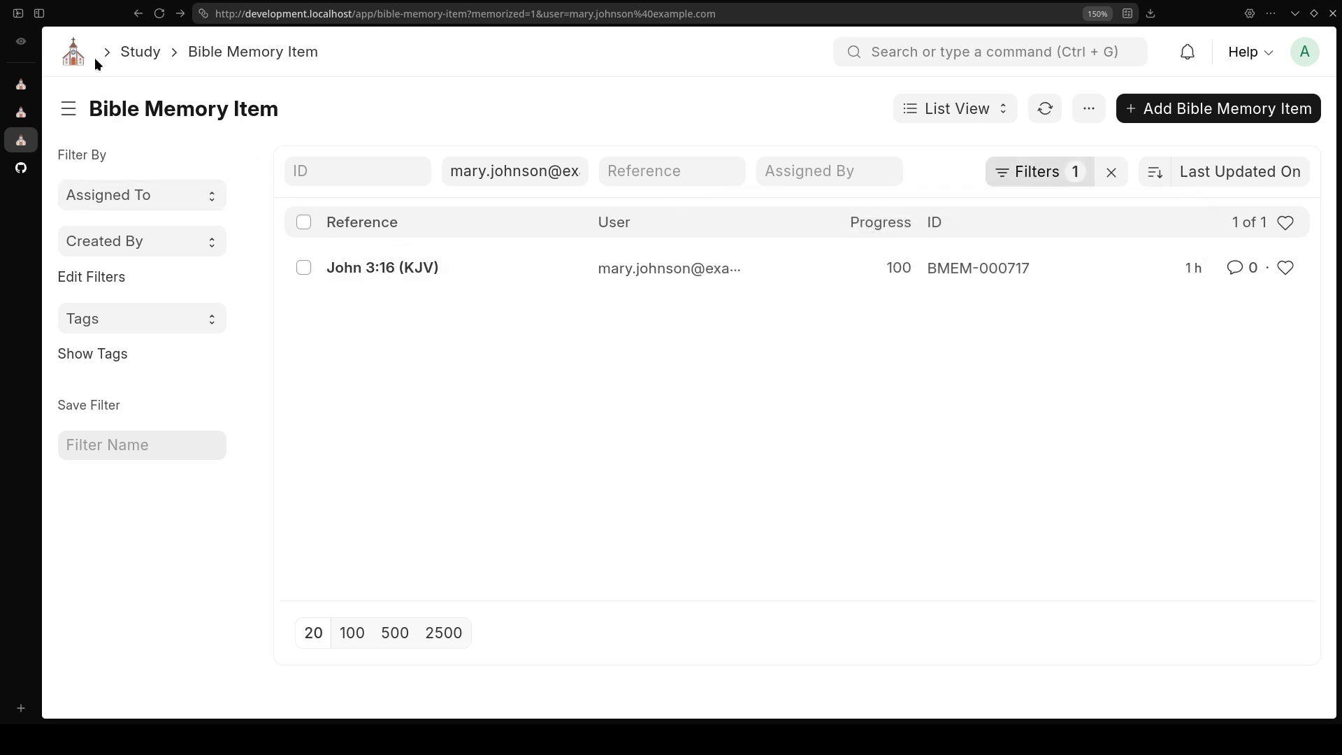
# Revisit the Home dashboard and Study workspace, and switch to the church app's GitHub repository page
pyautogui.click(73, 53)
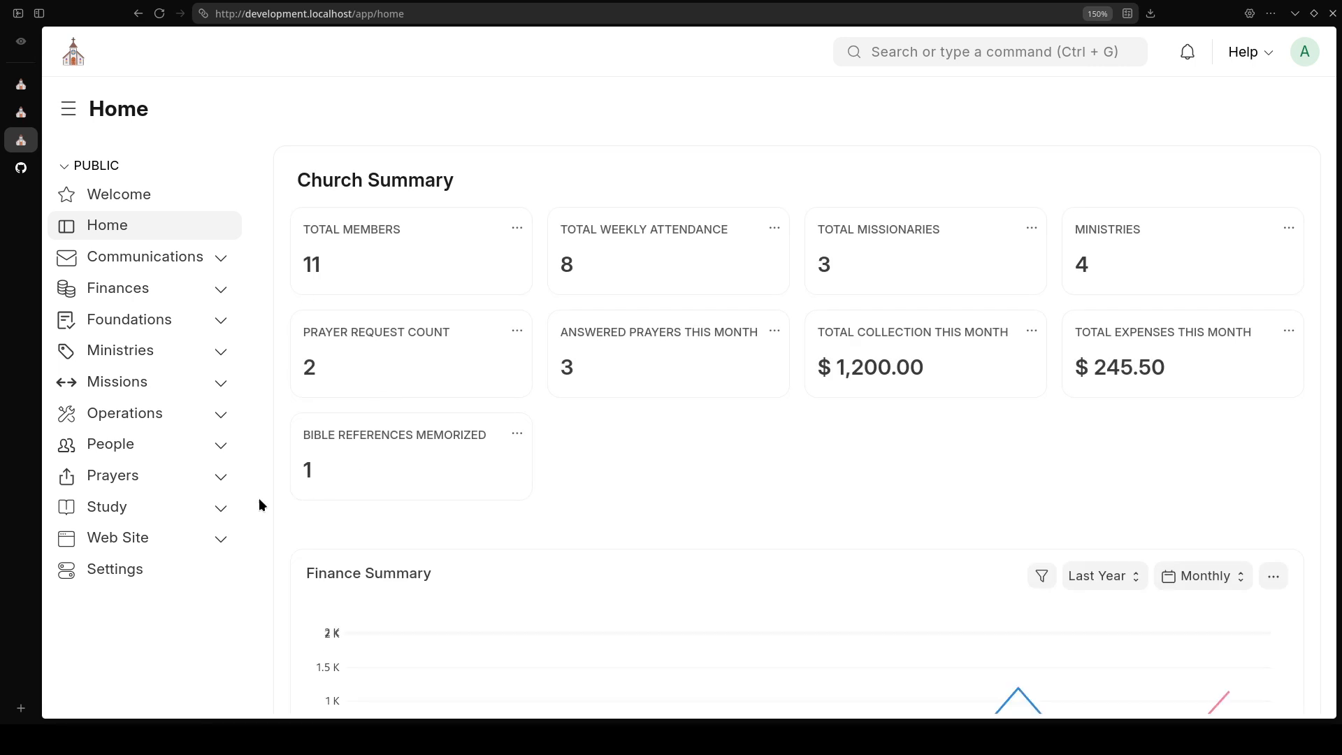
pyautogui.click(121, 515)
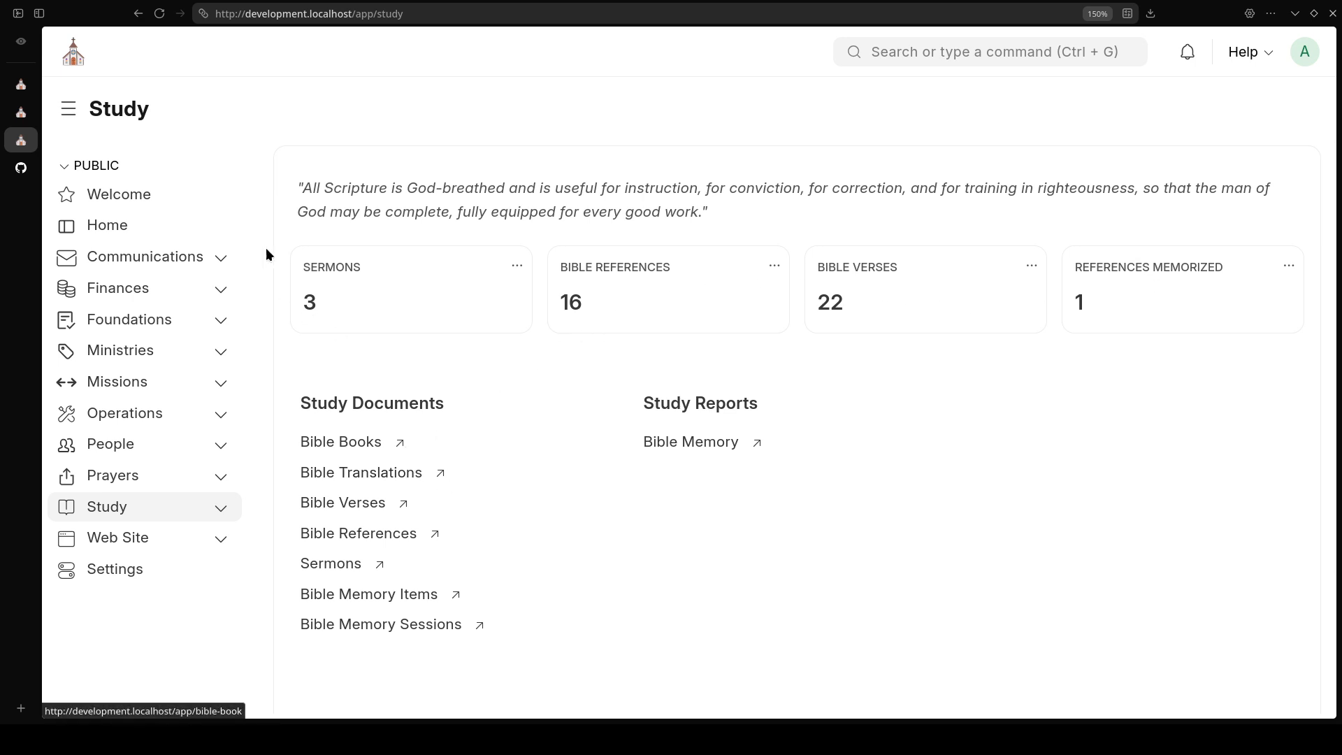
pyautogui.click(19, 170)
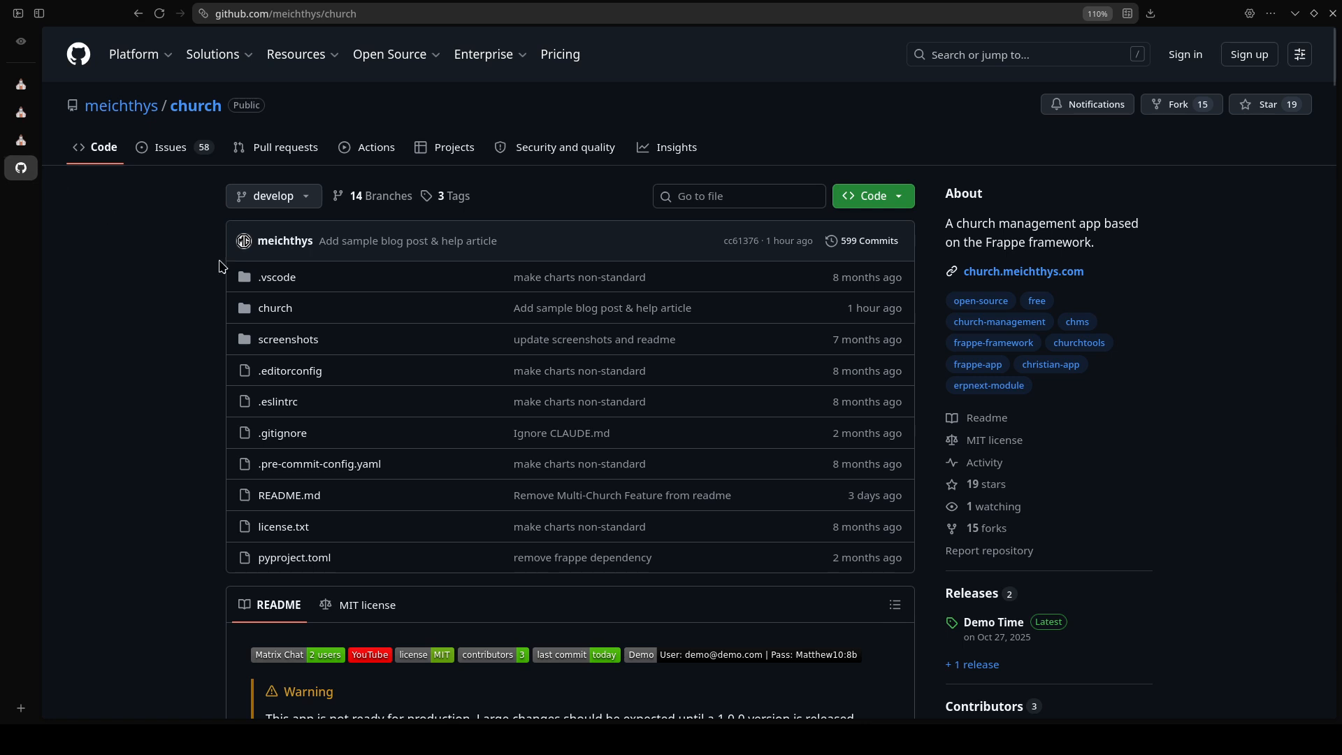